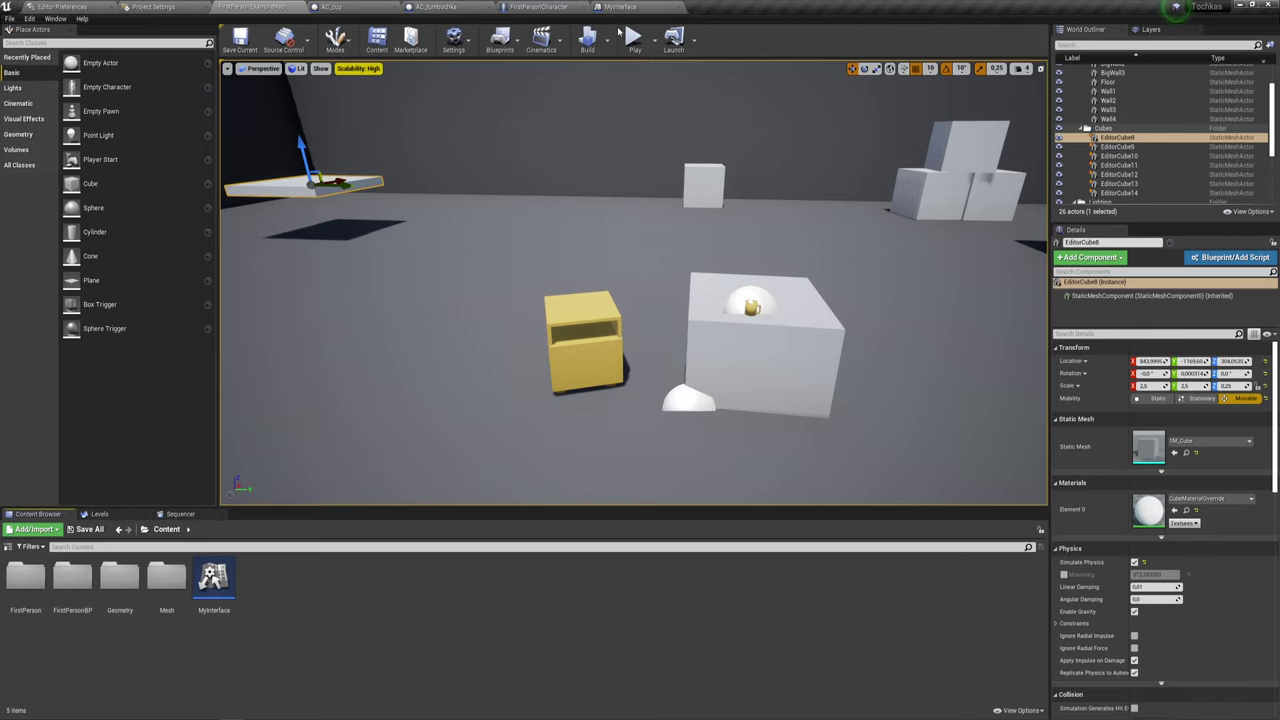
Play-test the level, walking to the yellow cabinet and opening its door, then stop.
click(634, 37)
click(663, 146)
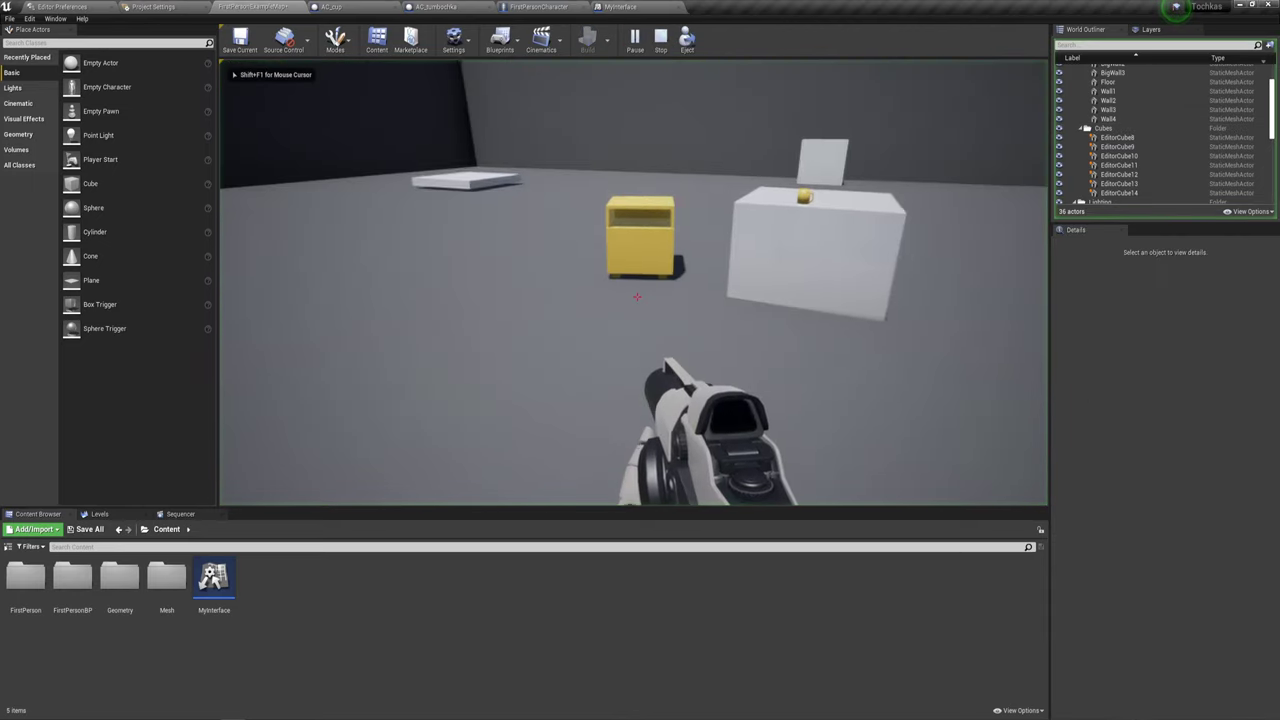
key(w)
key(a)
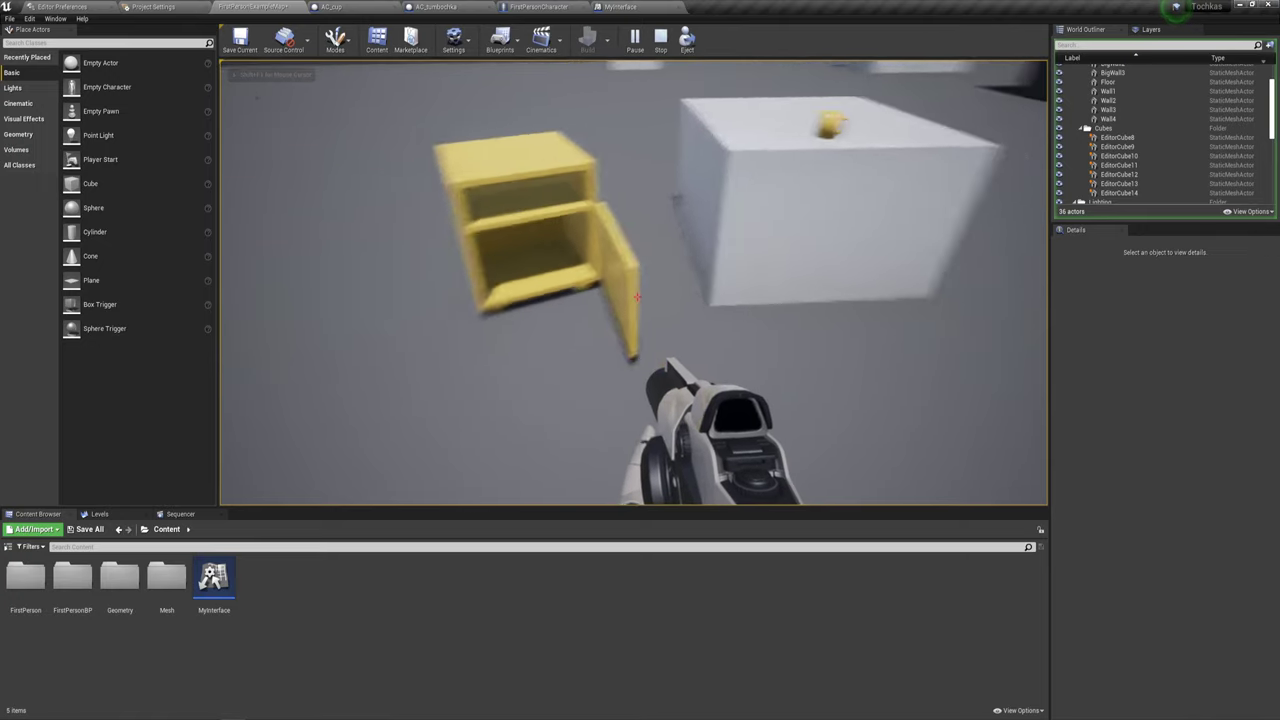
key(Escape)
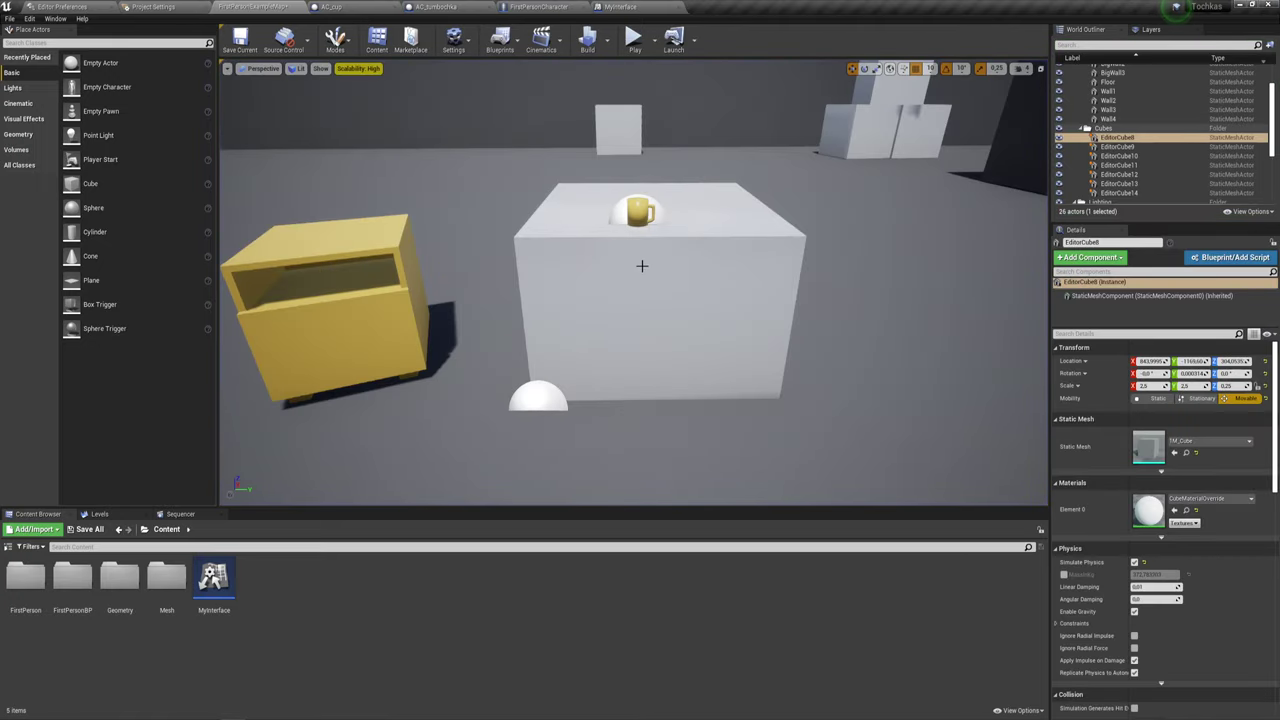
right_drag(642, 266, 642, 267)
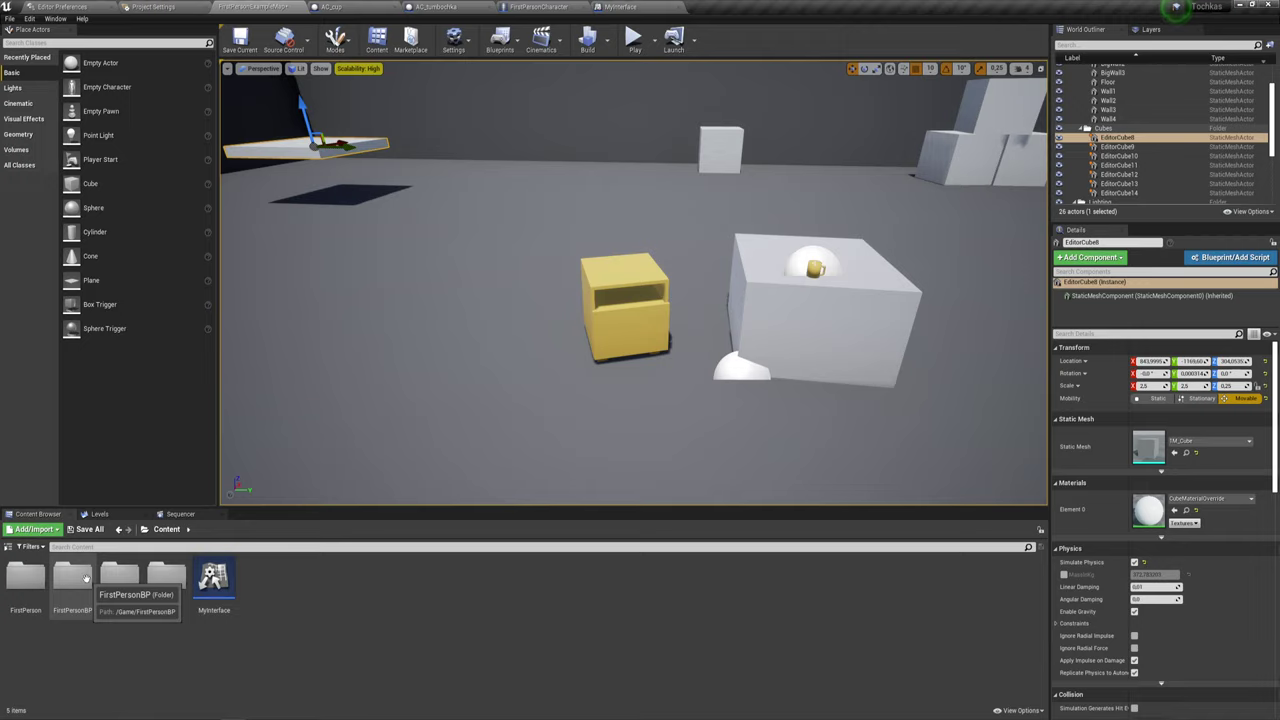
Browse to FirstPersonBP > Blueprints in the Content Browser and select FirstPersonHUD.
double_click(86, 572)
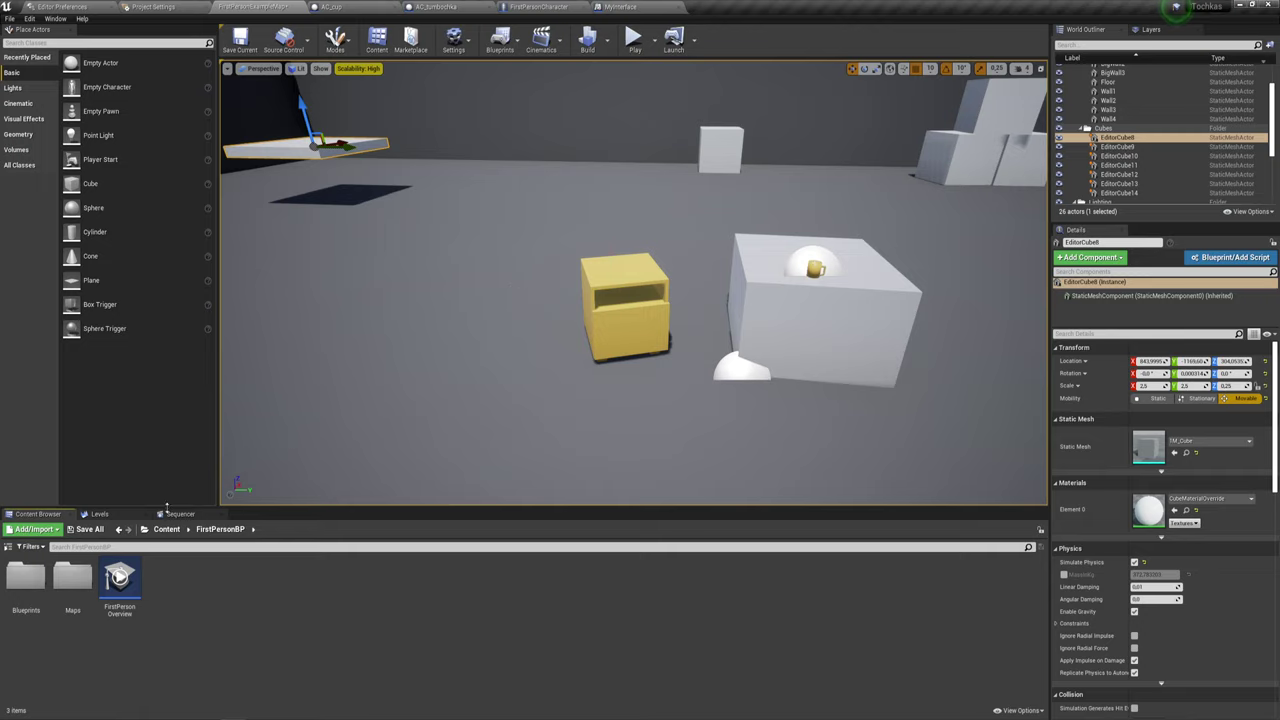
double_click(26, 577)
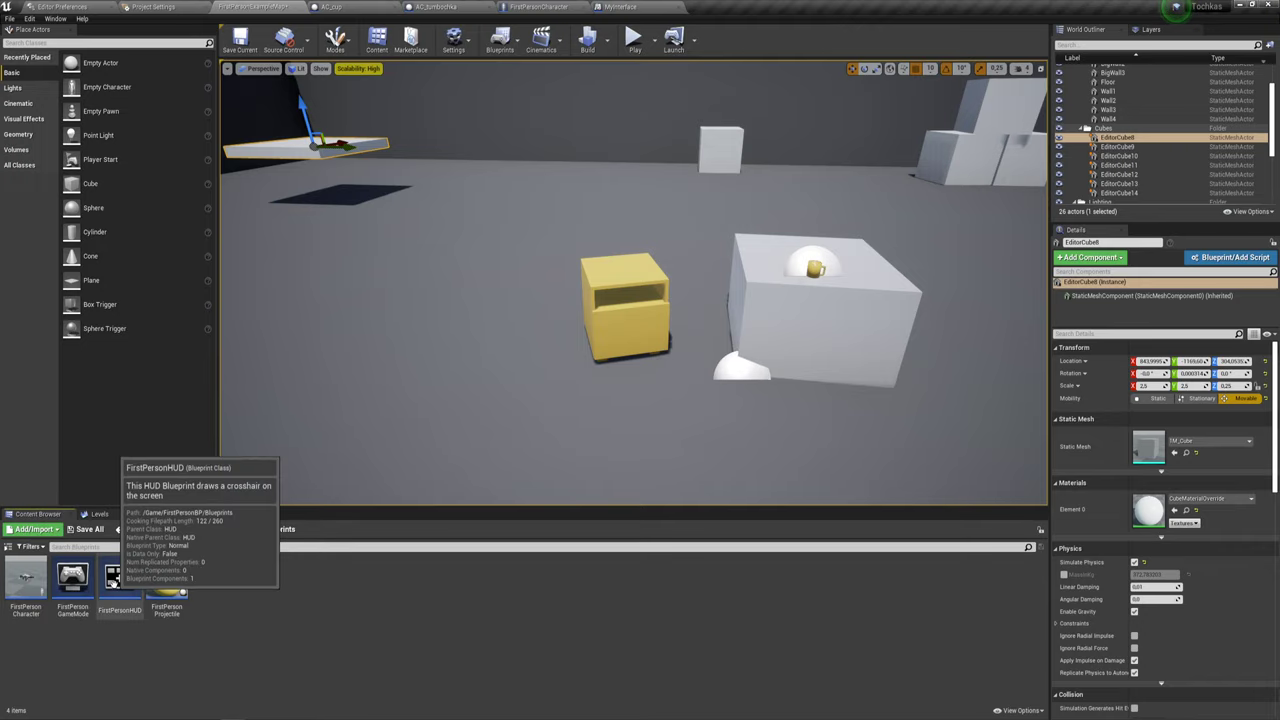
click(120, 585)
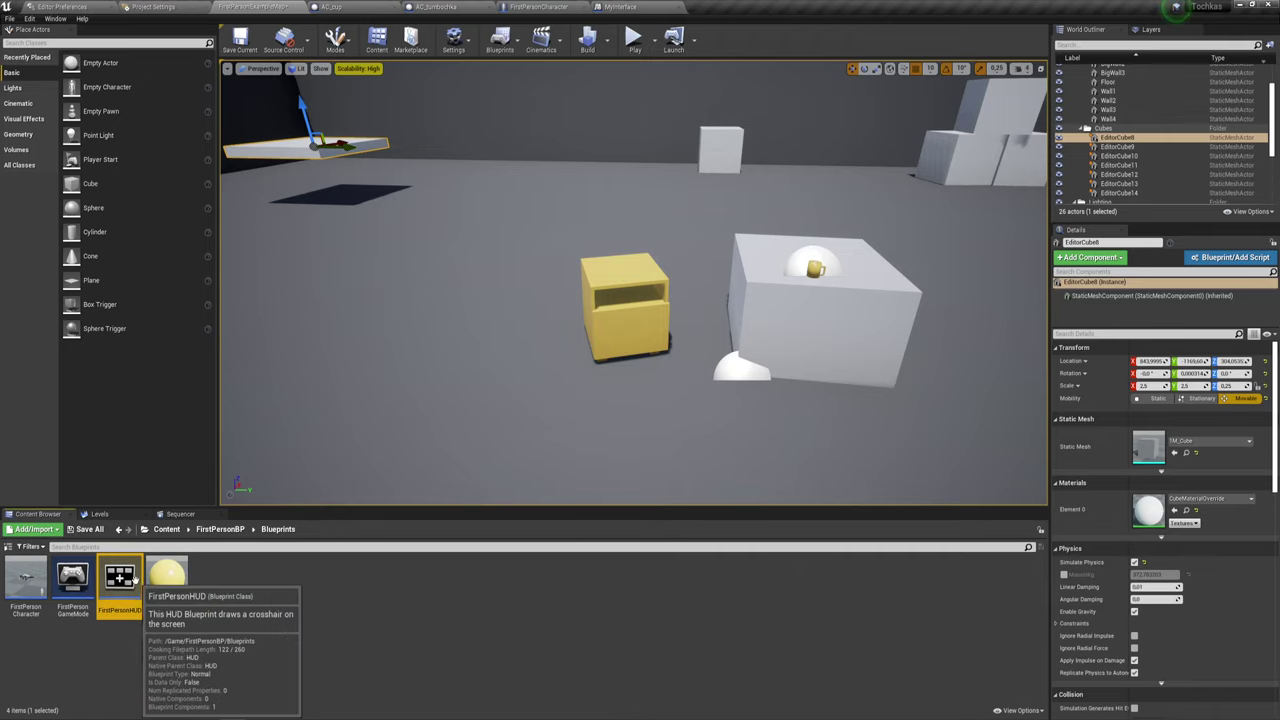
Open the FirstPersonHUD blueprint and zoom in on the Draw HUD crosshair nodes.
double_click(134, 579)
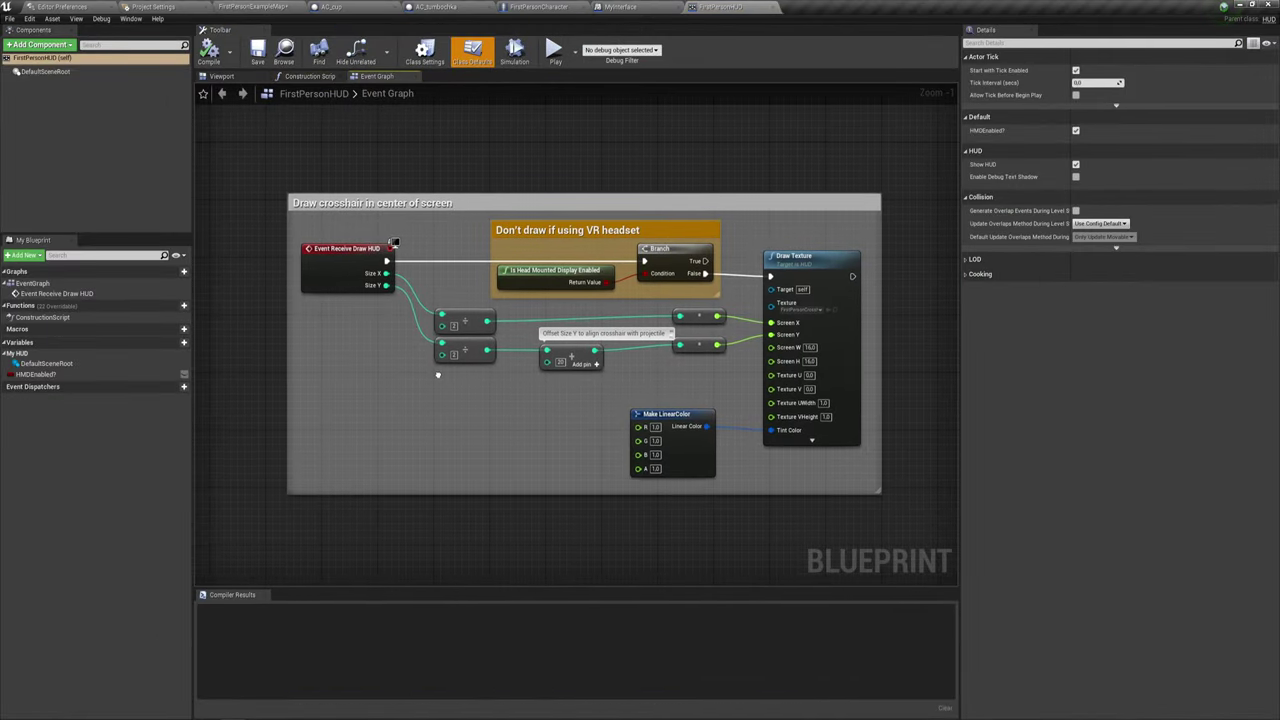
drag(327, 358, 456, 242)
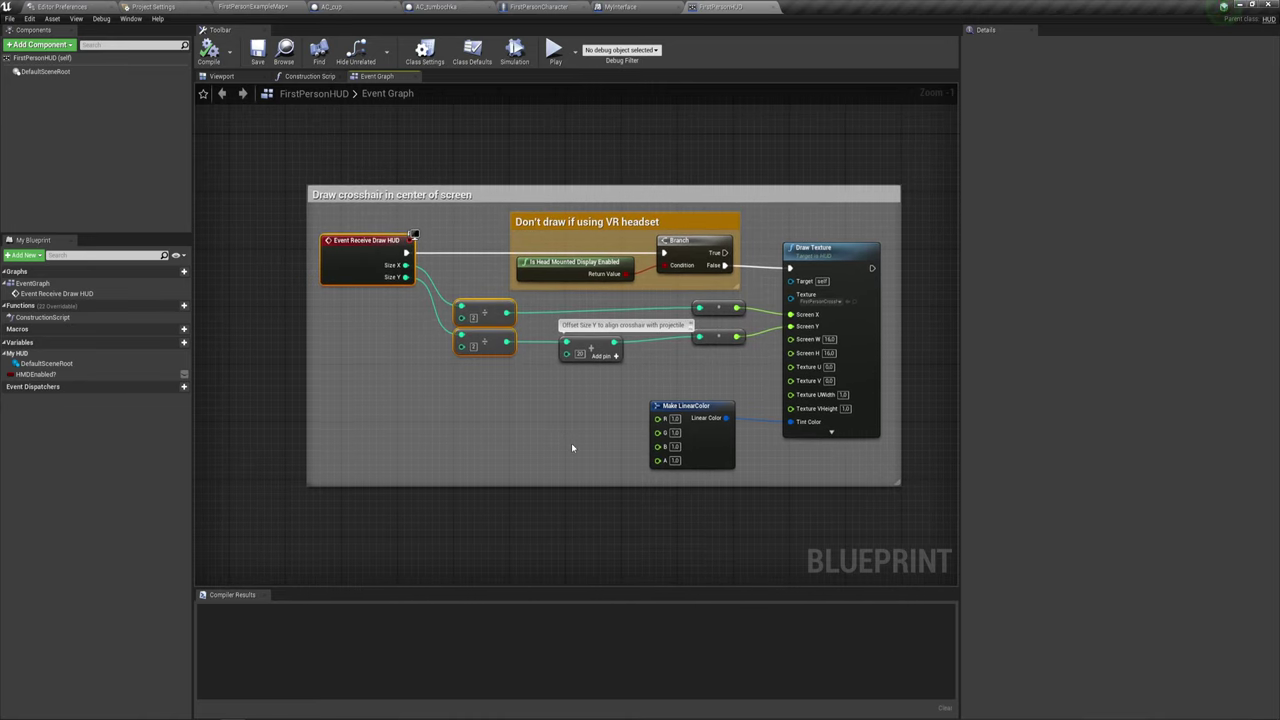
scroll(572, 448, up, 1)
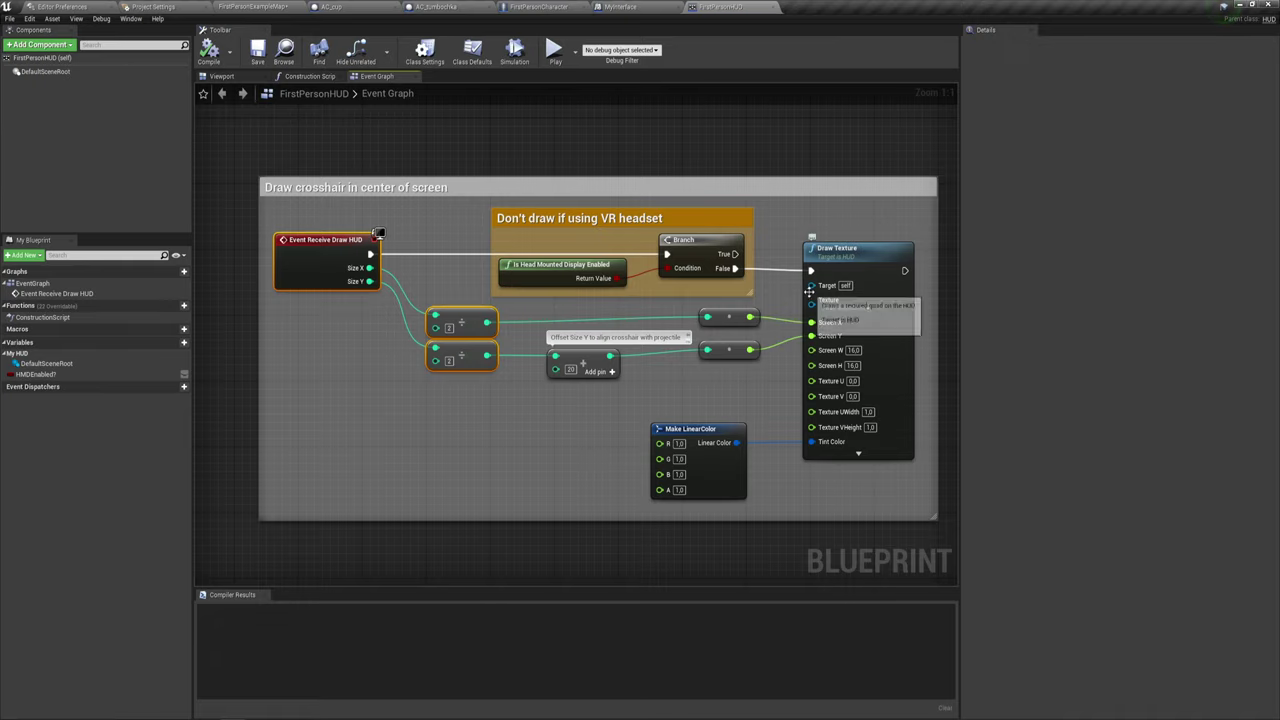
Drag a wire from Draw Texture's Texture input to bring up the action menu.
drag(813, 286, 711, 155)
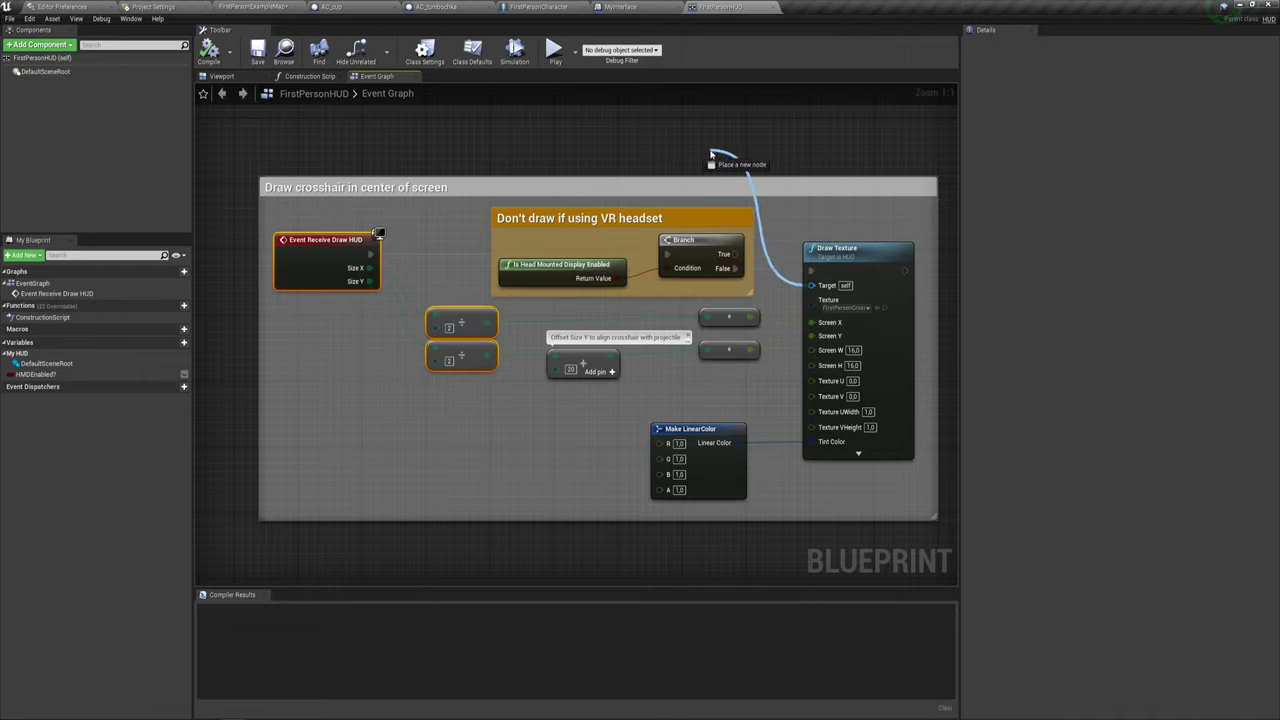
click(767, 394)
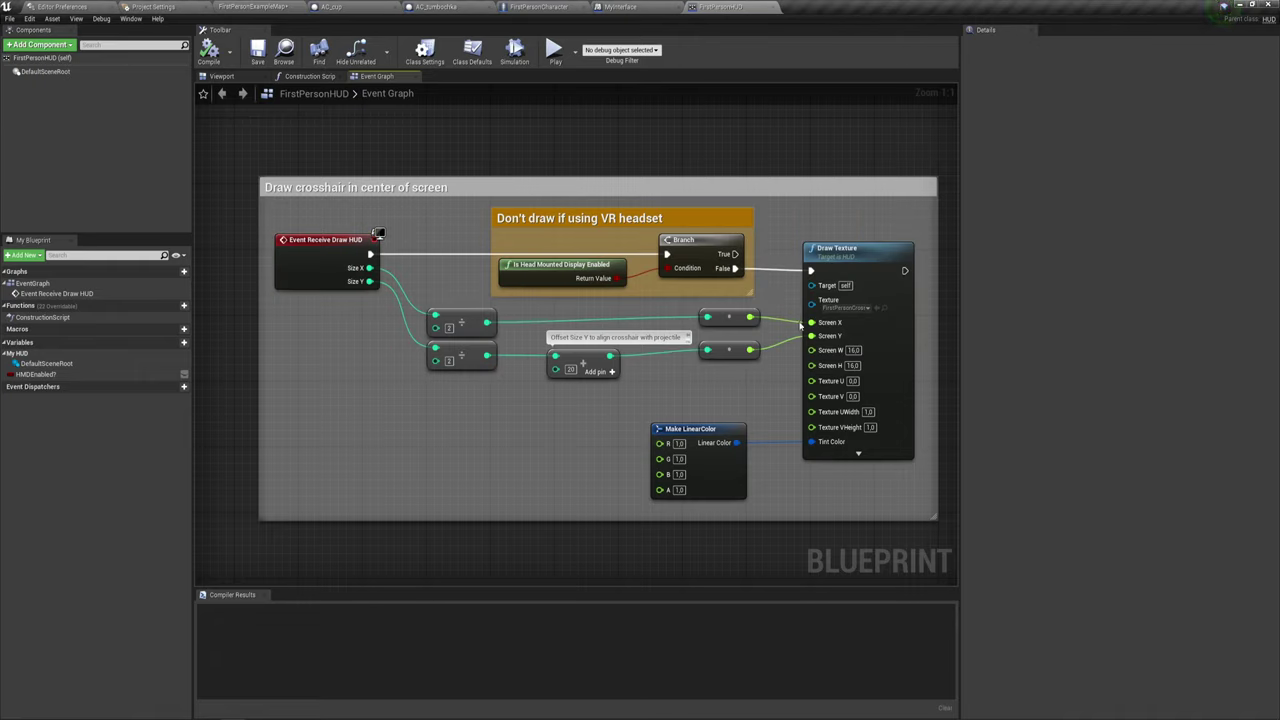
drag(812, 300, 710, 230)
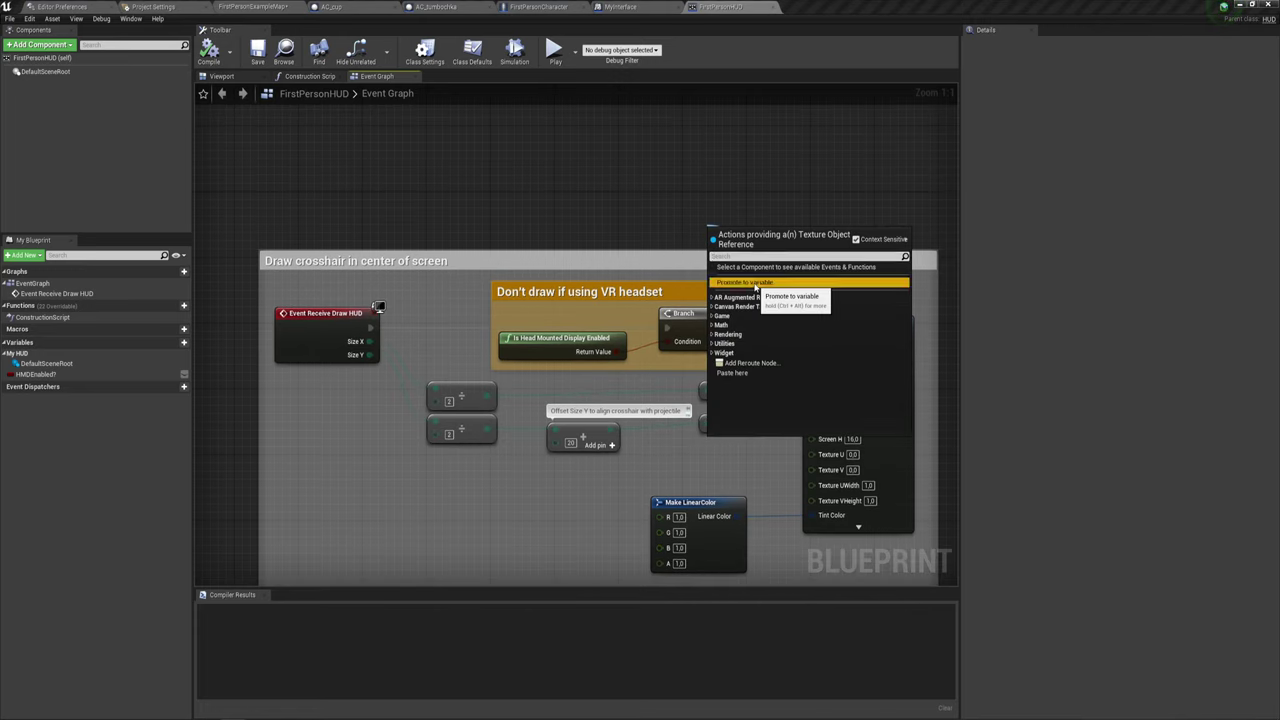
Promote Draw Texture's Texture pin to a variable, move Draw Texture right and widen its comment box.
click(745, 282)
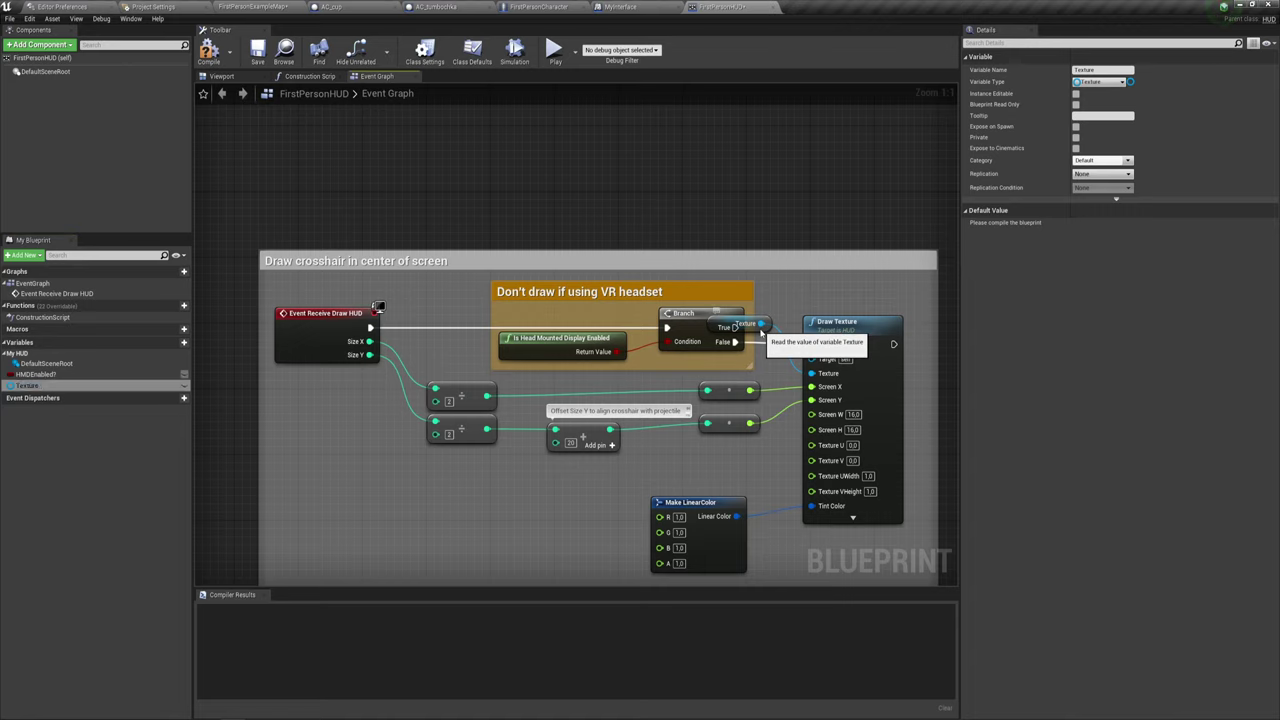
drag(763, 328, 771, 292)
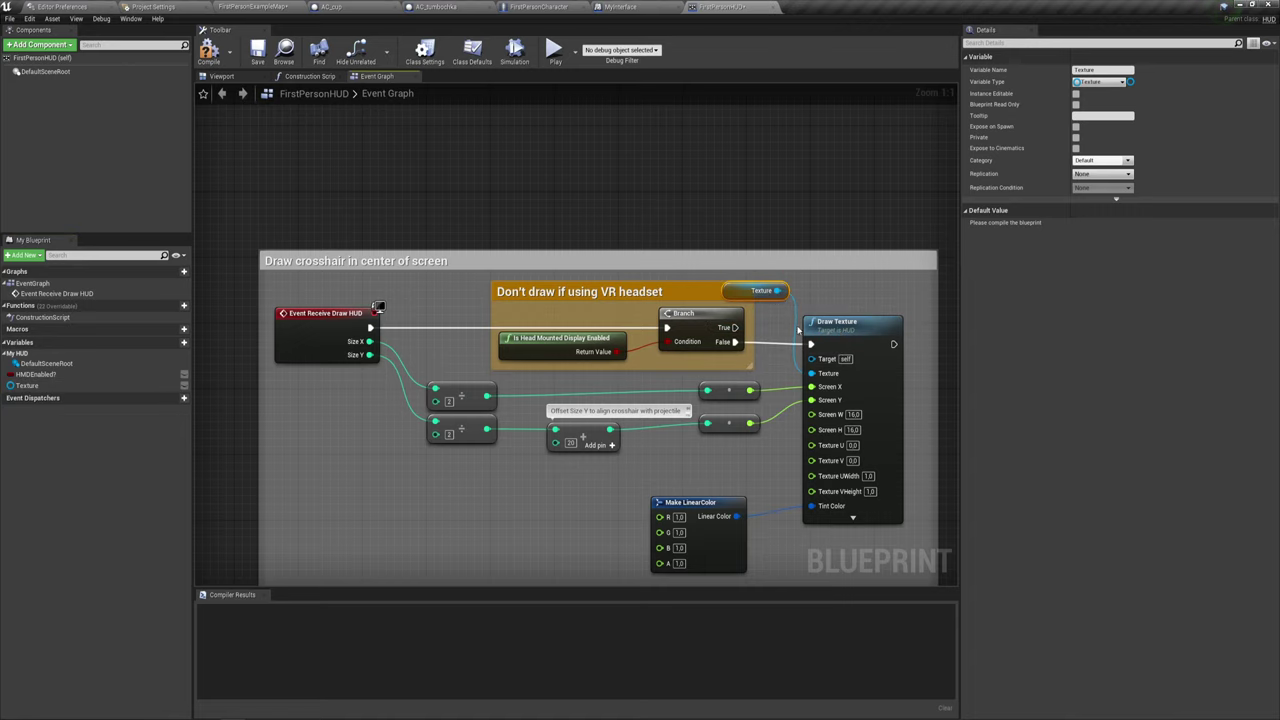
right_drag(771, 292, 537, 251)
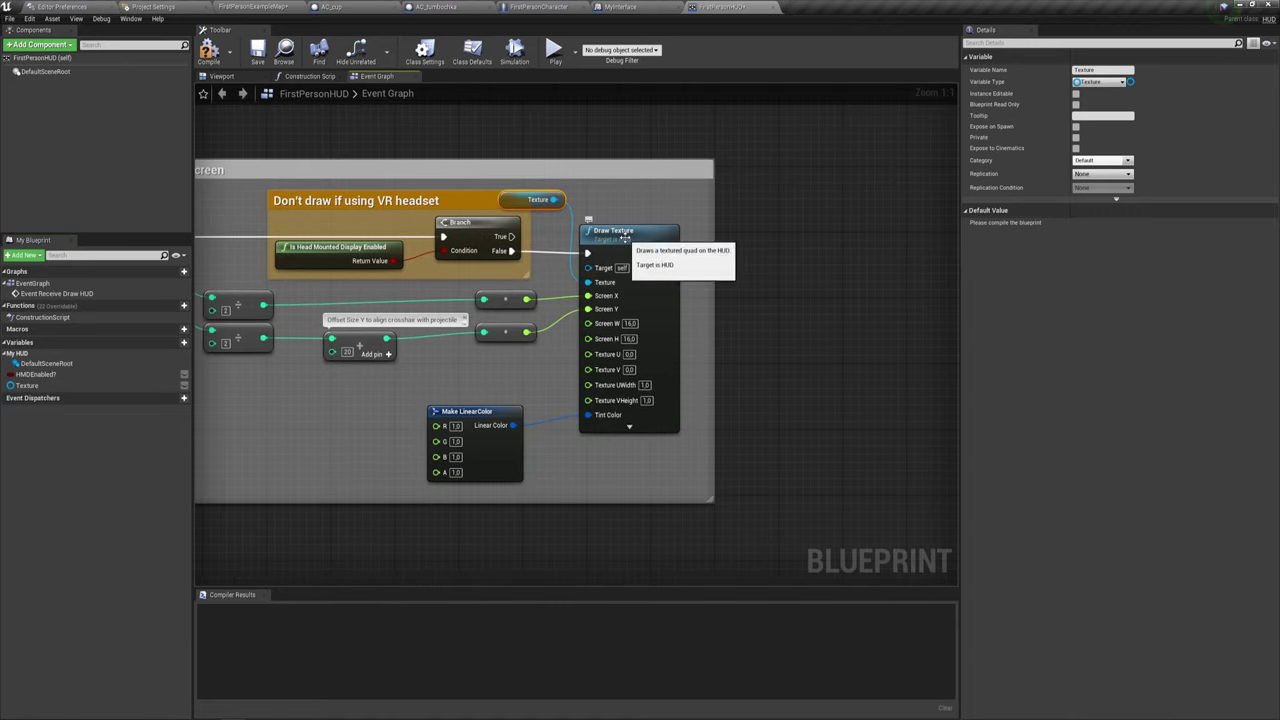
drag(600, 233, 830, 241)
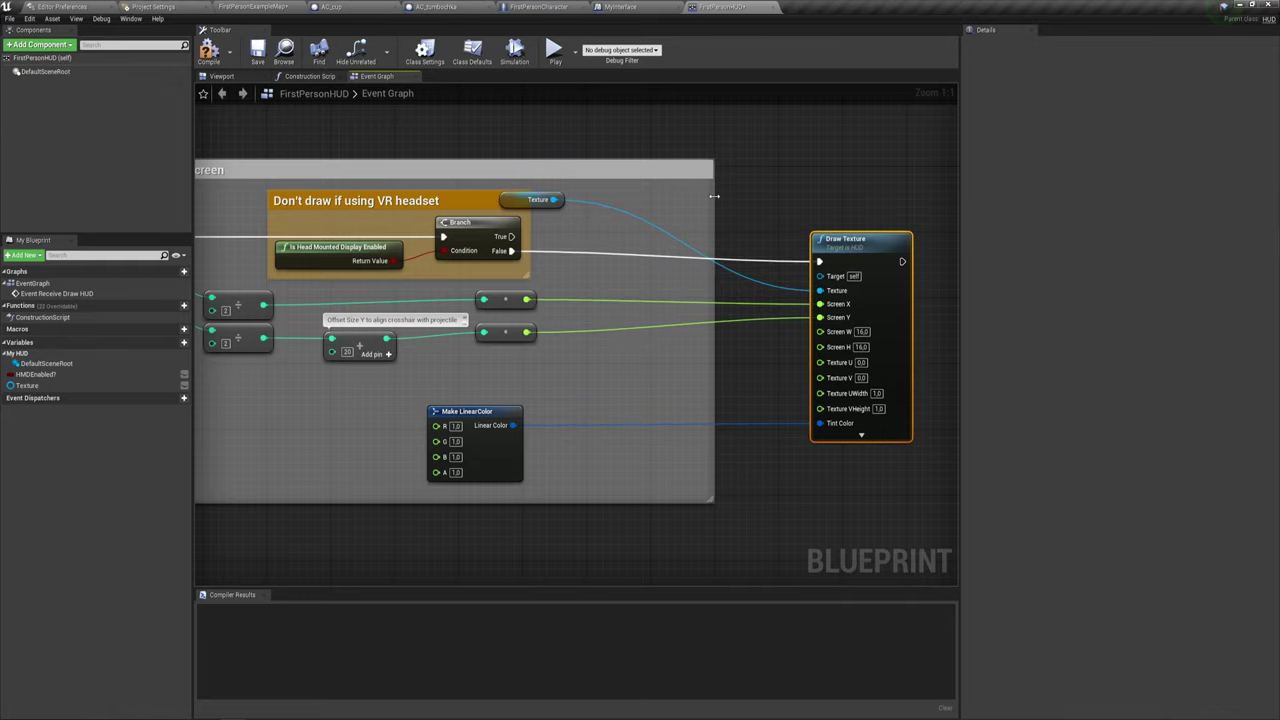
drag(714, 196, 938, 196)
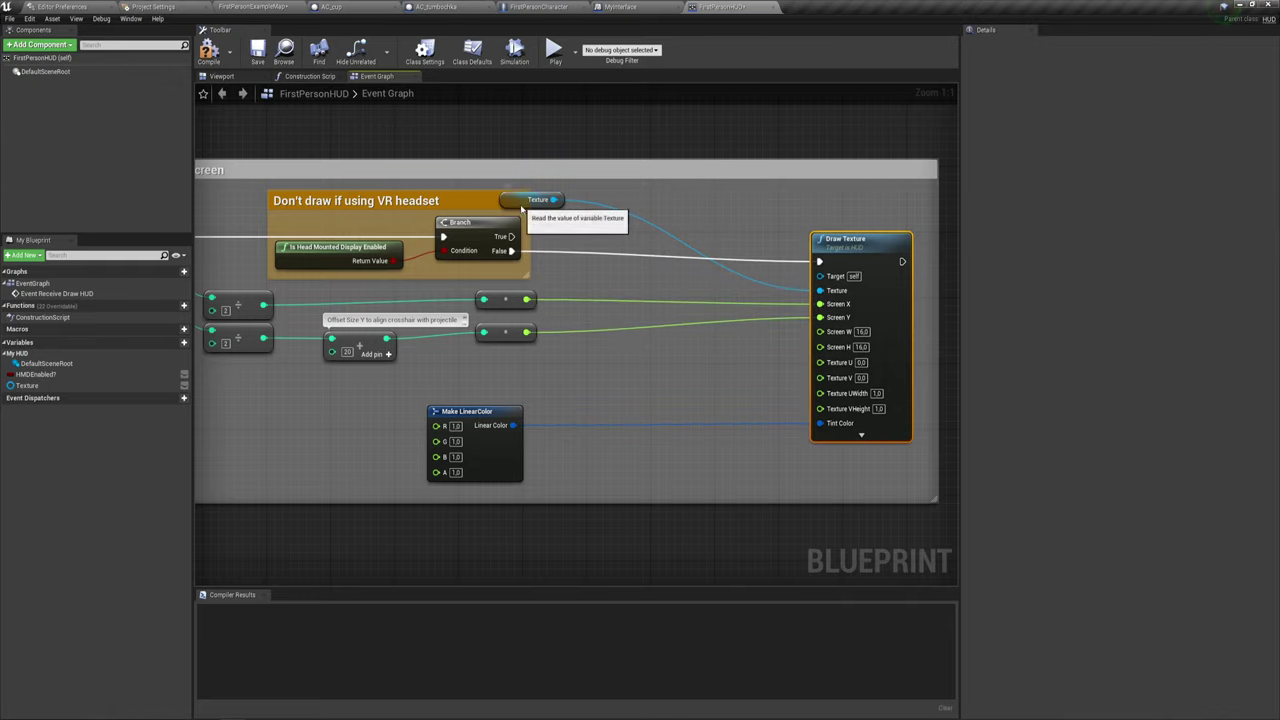
drag(521, 207, 738, 296)
right_drag(762, 342, 680, 293)
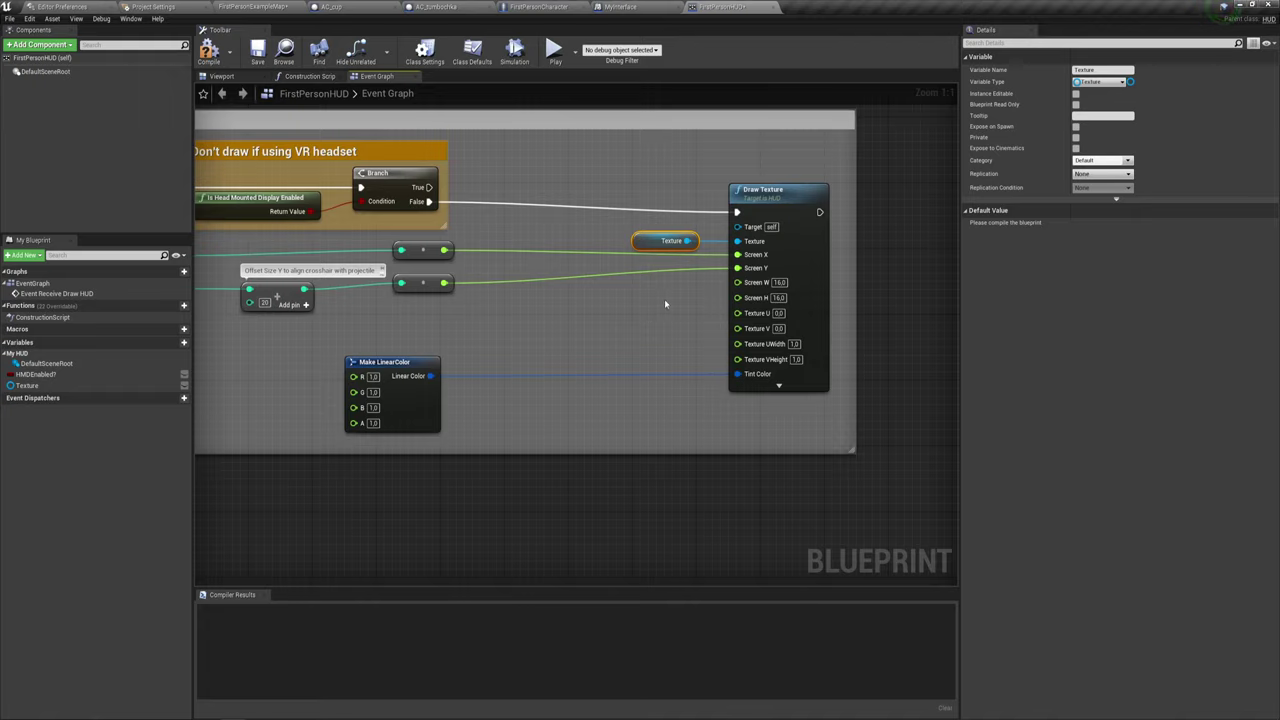
Promote Draw Texture's Screen W and Screen H inputs to float variables.
mouse_move(738, 282)
mouse_down()
mouse_move(690, 292)
mouse_move(705, 310)
mouse_up()
click(721, 333)
click(725, 347)
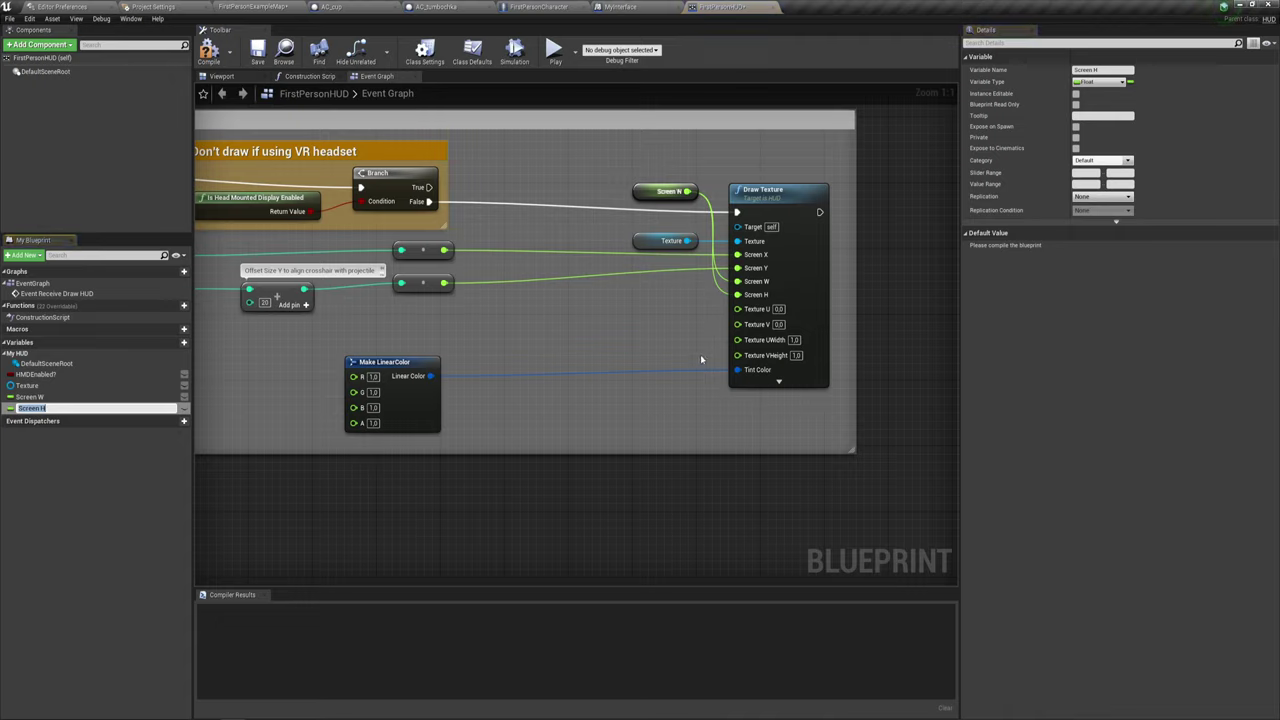
Line up the Screen W and Screen H getters beside Draw Texture.
drag(640, 194, 646, 330)
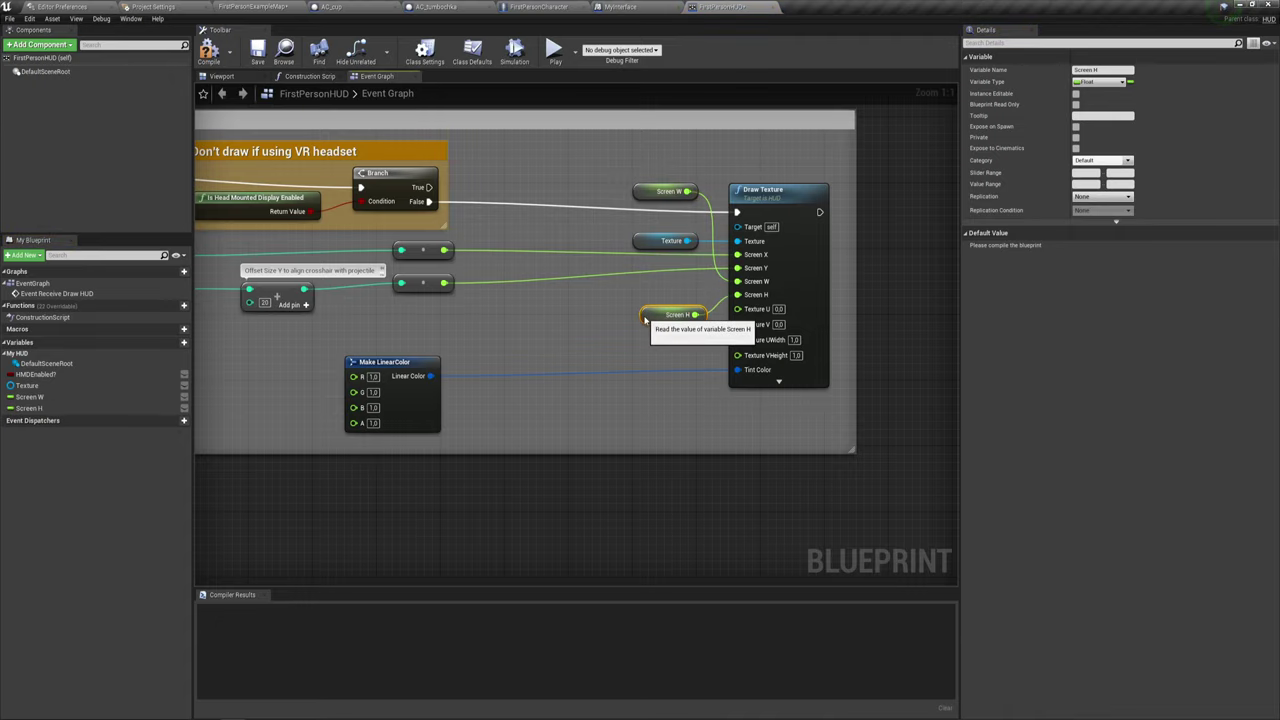
drag(644, 190, 658, 297)
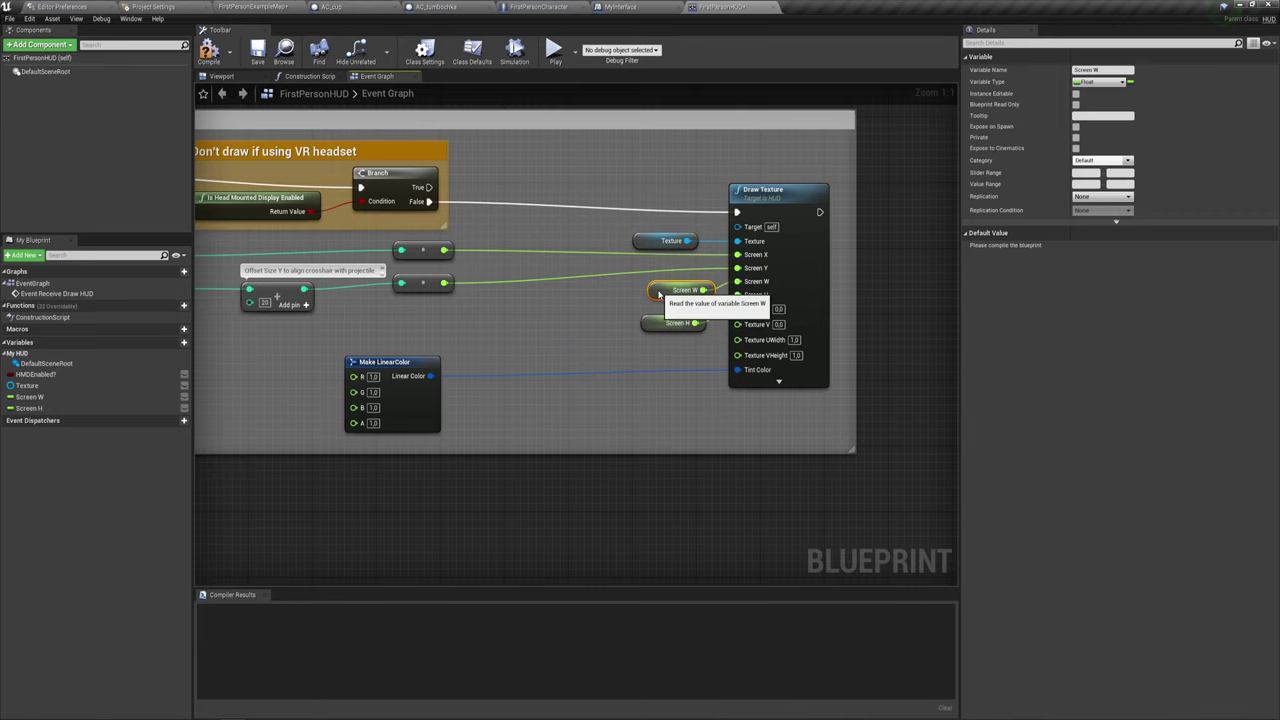
right_drag(658, 297, 895, 233)
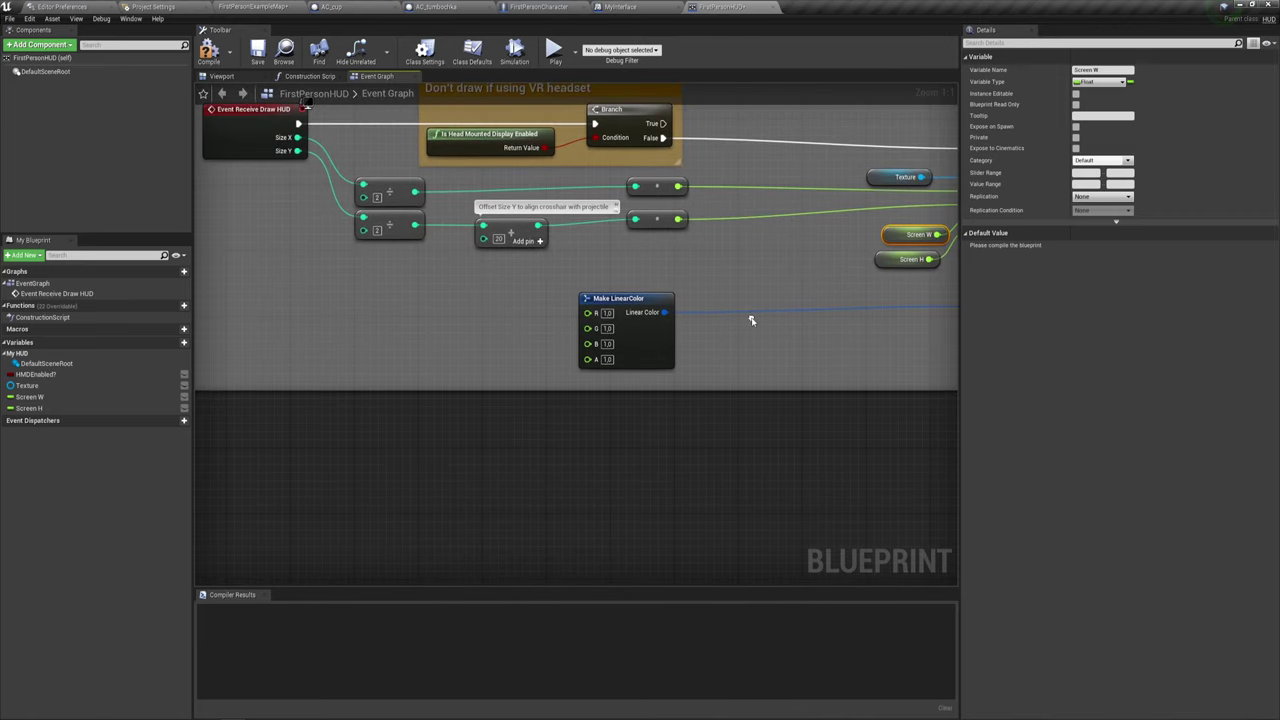
Promote Make LinearColor's R, G and B inputs to variables and stack their getters.
drag(591, 313, 499, 310)
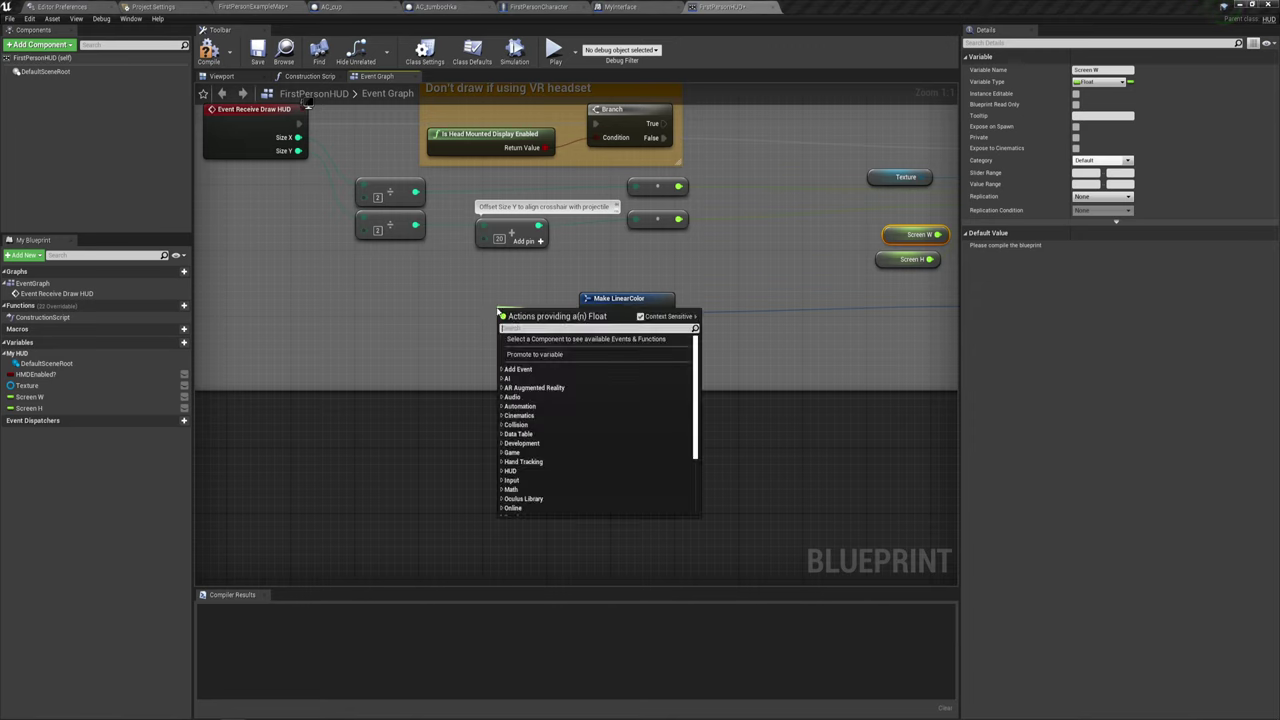
click(537, 355)
drag(589, 326, 531, 344)
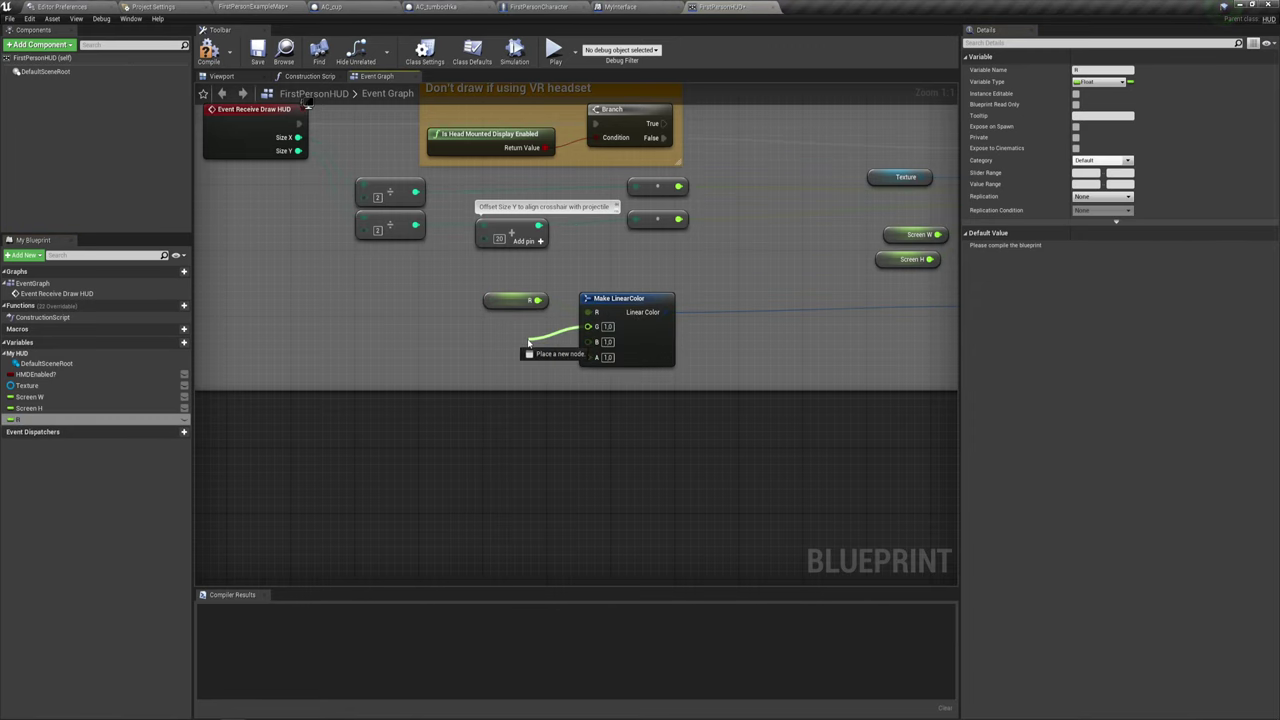
click(566, 385)
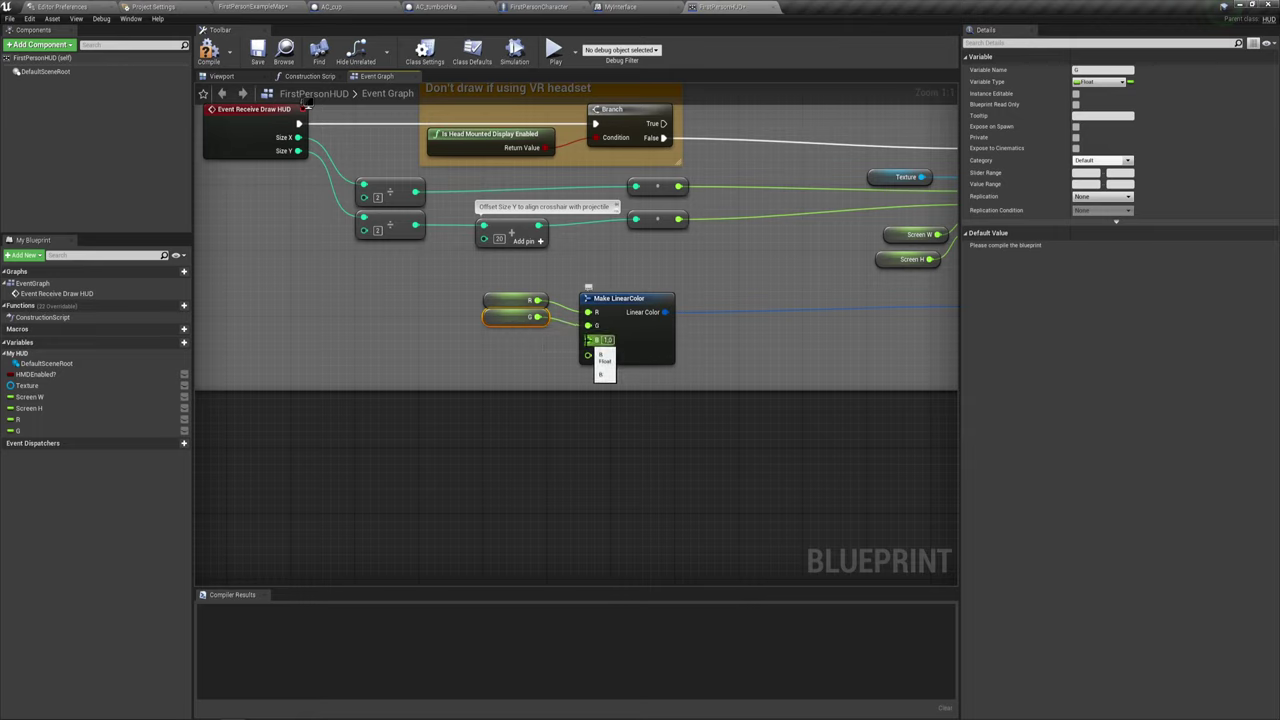
drag(588, 340, 503, 353)
click(537, 394)
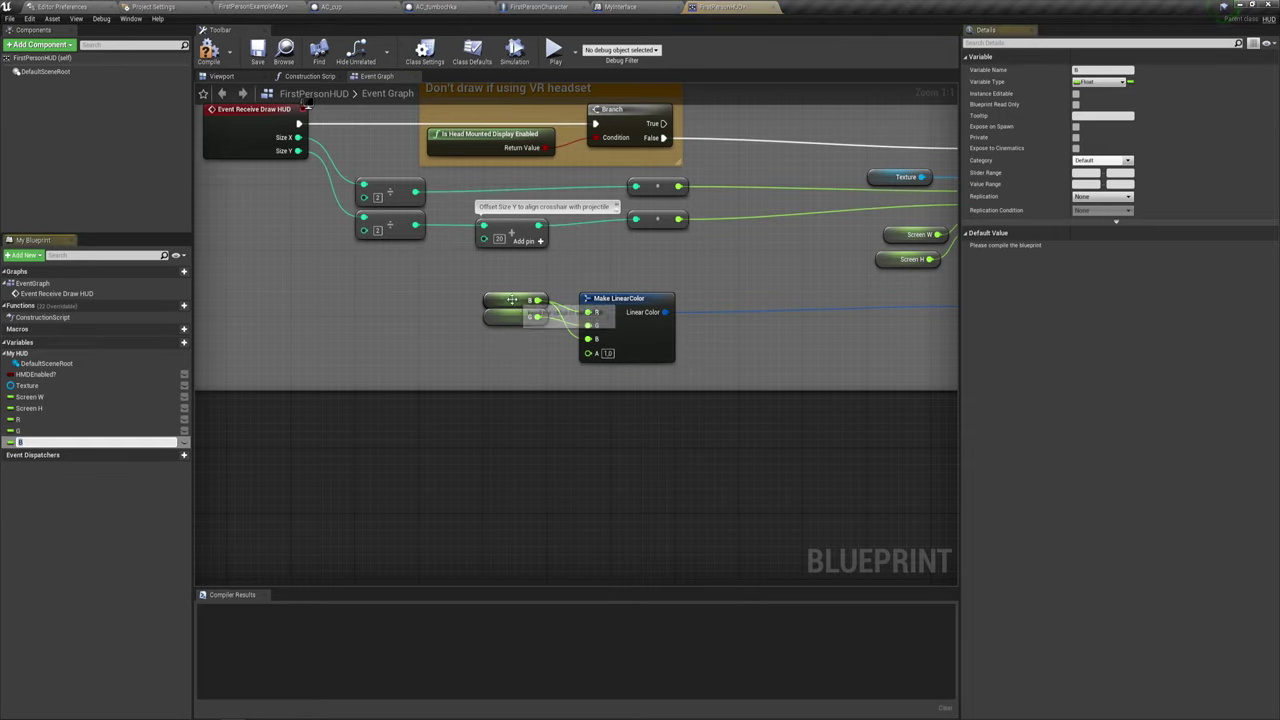
drag(501, 351, 510, 334)
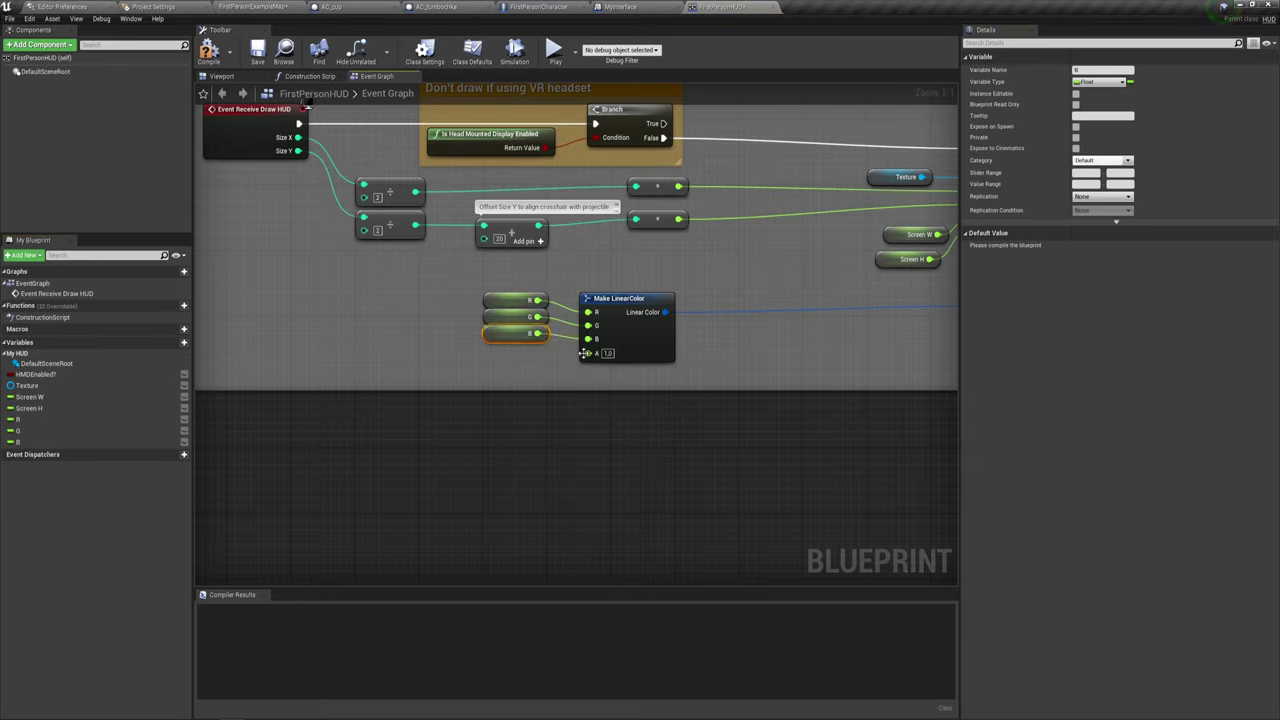
Promote Make LinearColor's A input to a variable, placed below B, and rename it Opacity.
drag(588, 353, 540, 350)
click(580, 393)
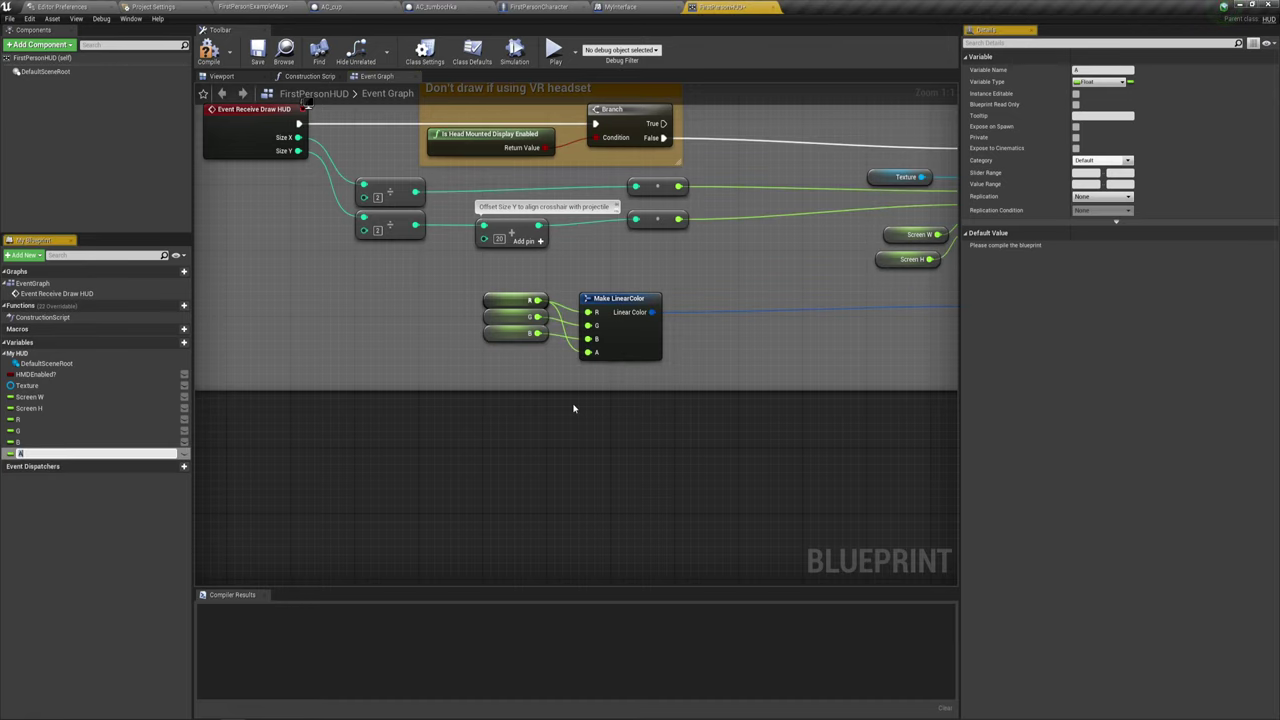
drag(519, 302, 519, 360)
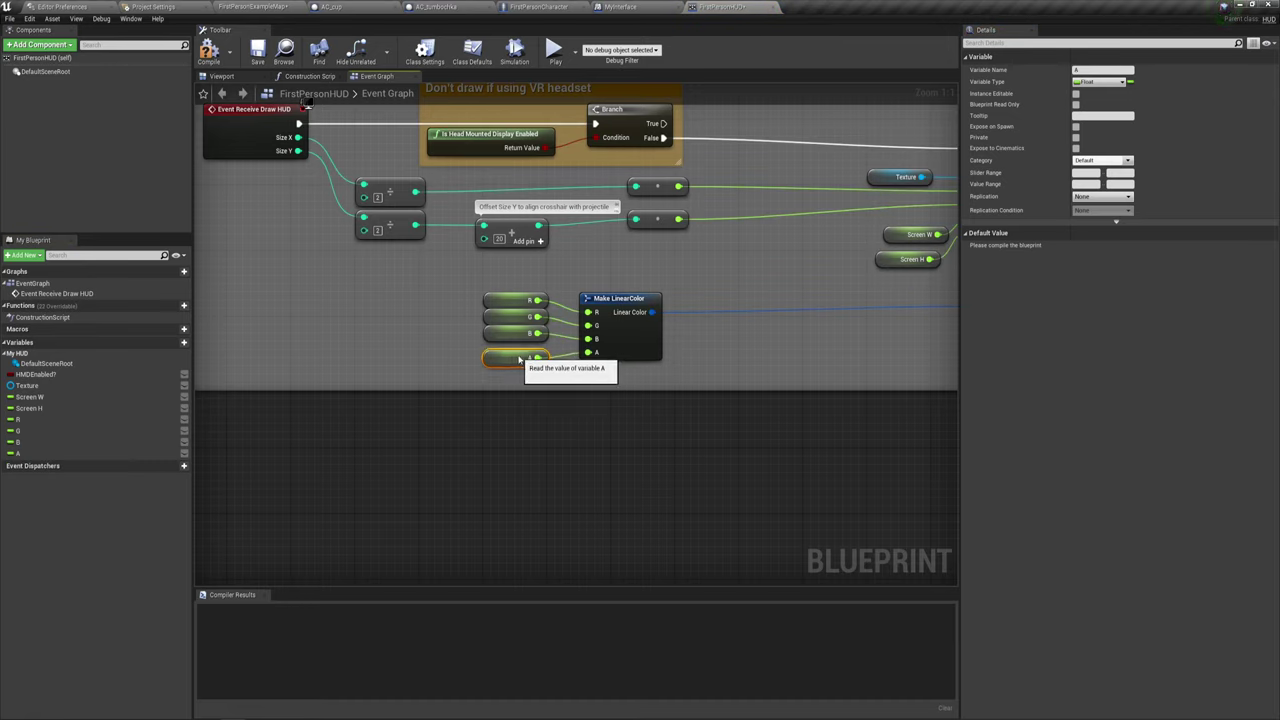
click(1086, 71)
text(Opacity)
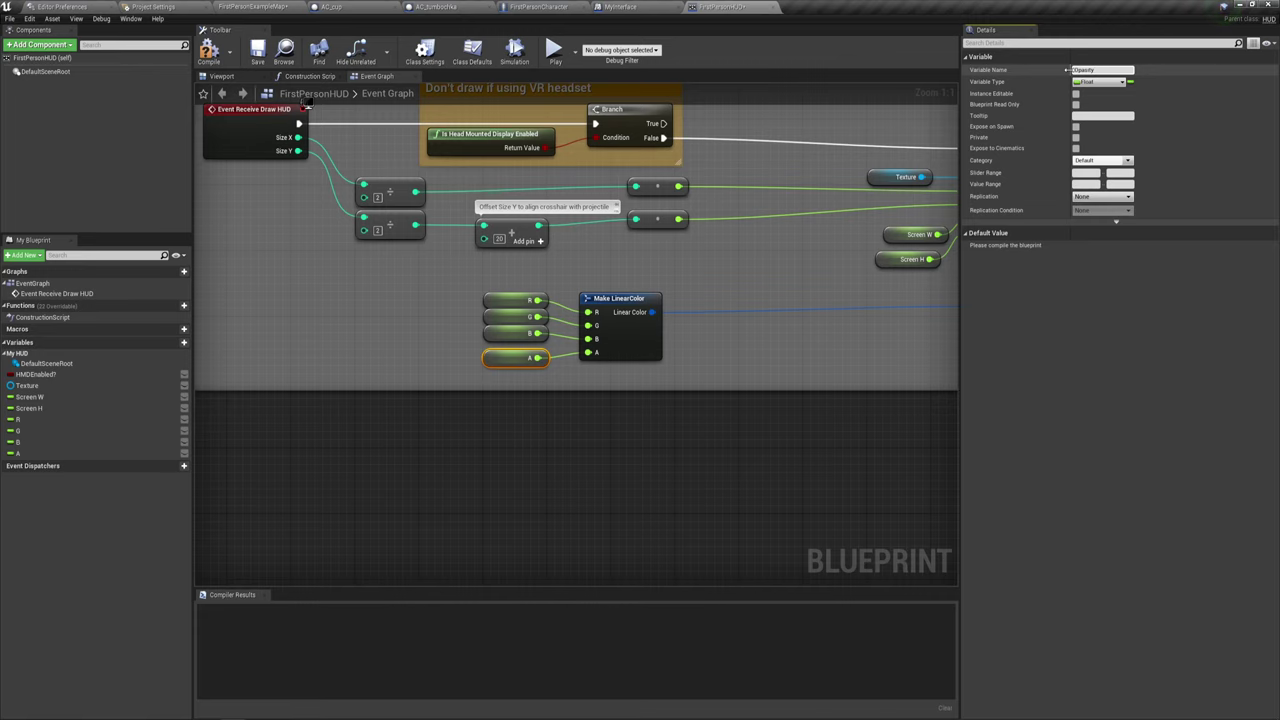
key(Return)
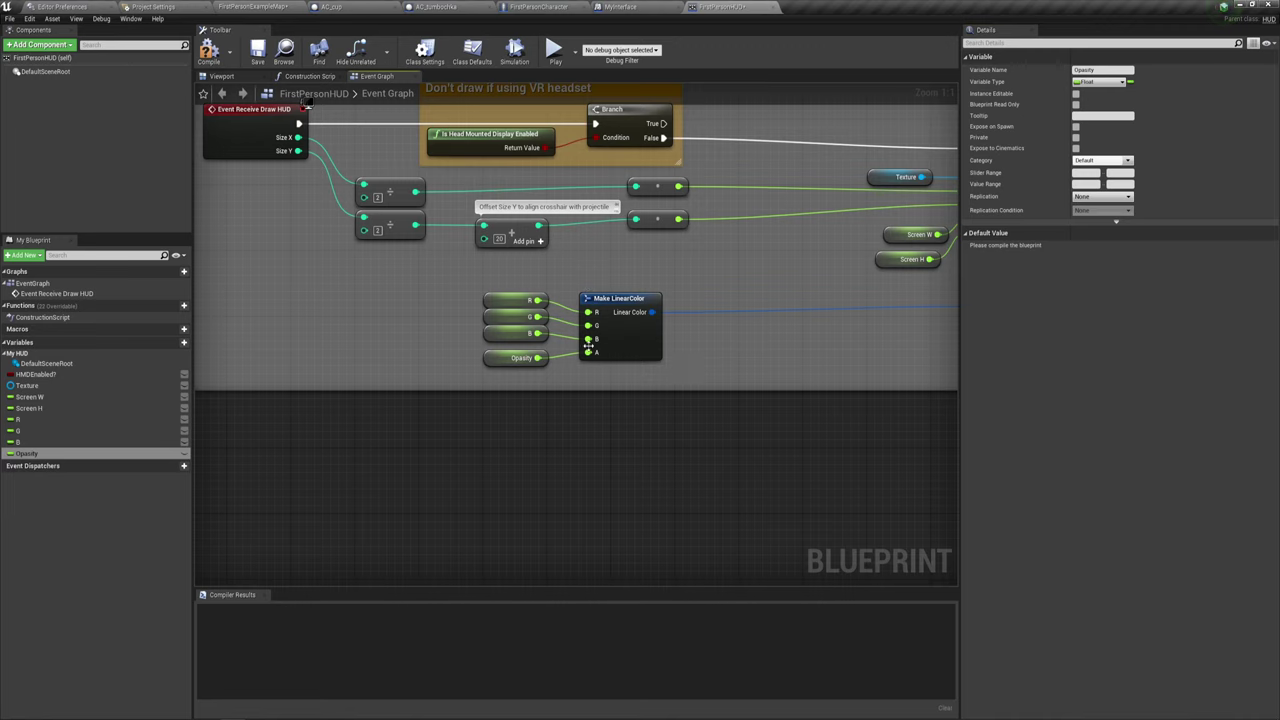
Compile and save FirstPersonHUD, then zoom out over the whole crosshair graph.
click(209, 50)
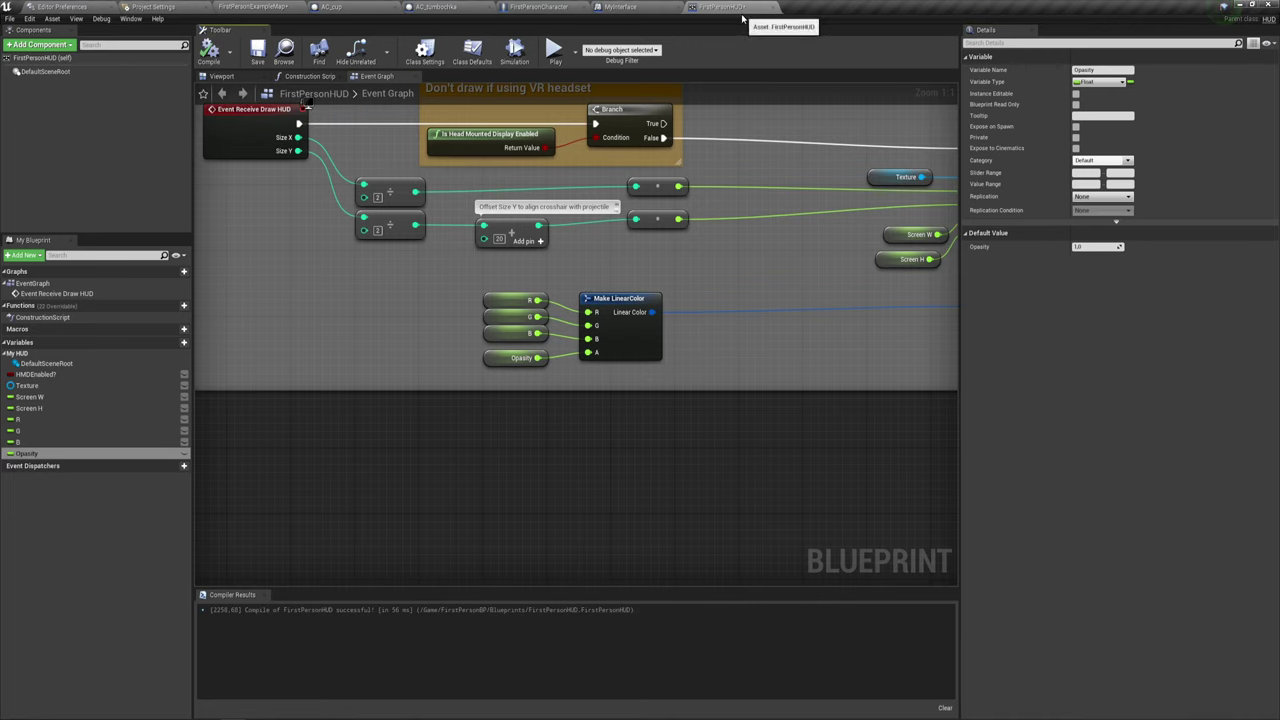
click(257, 52)
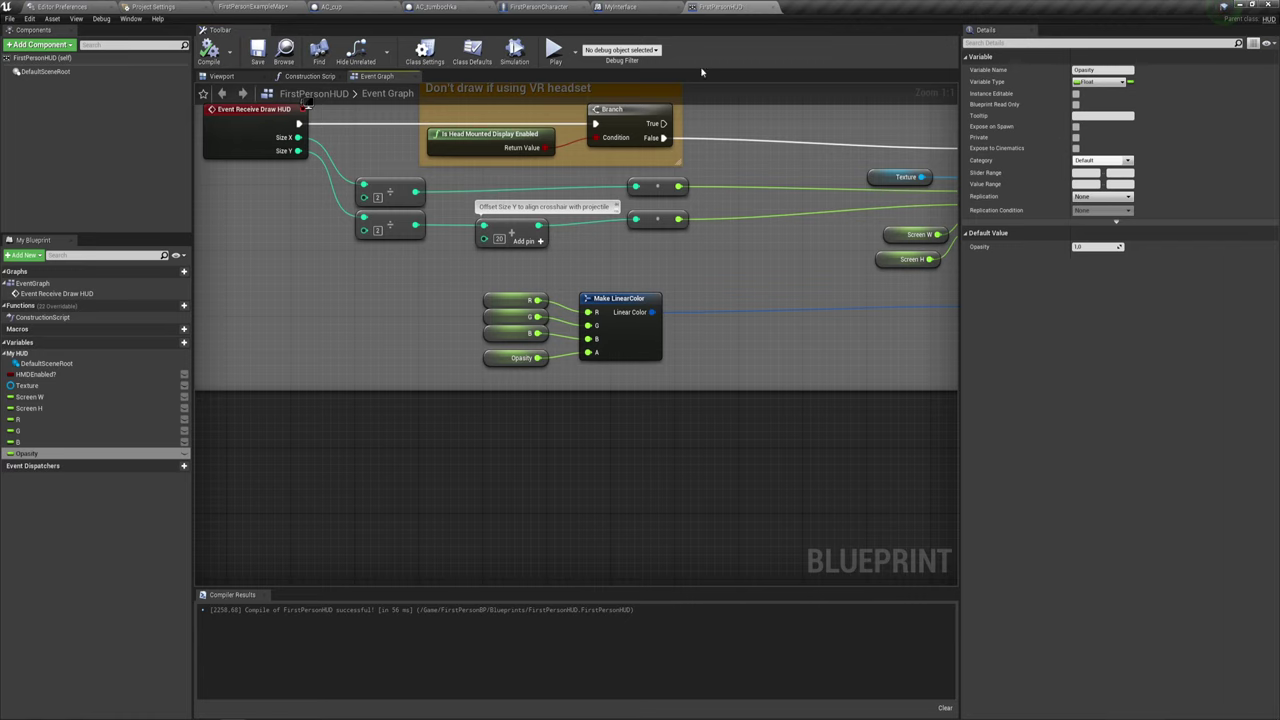
scroll(666, 240, down, 1)
scroll(594, 354, down, 1)
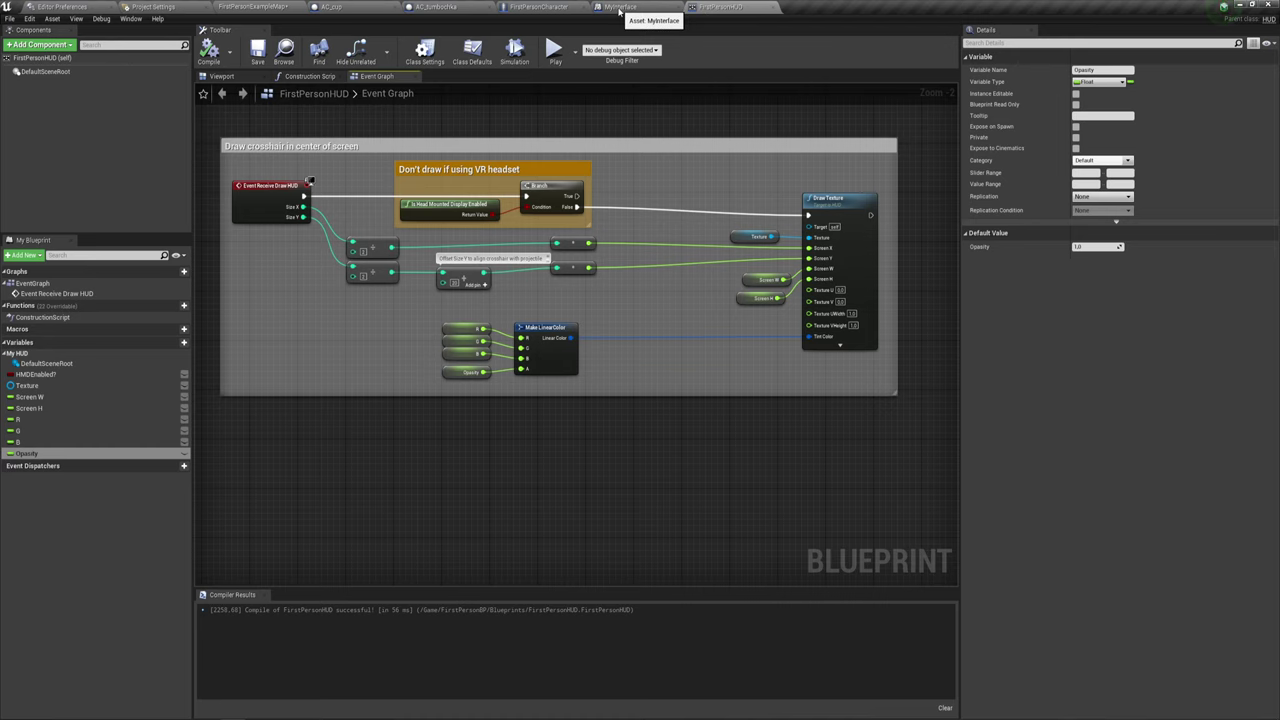
Switch to the FirstPersonCharacter blueprint and zoom in on the InputAxis IntInterface linetrace chain.
click(615, 10)
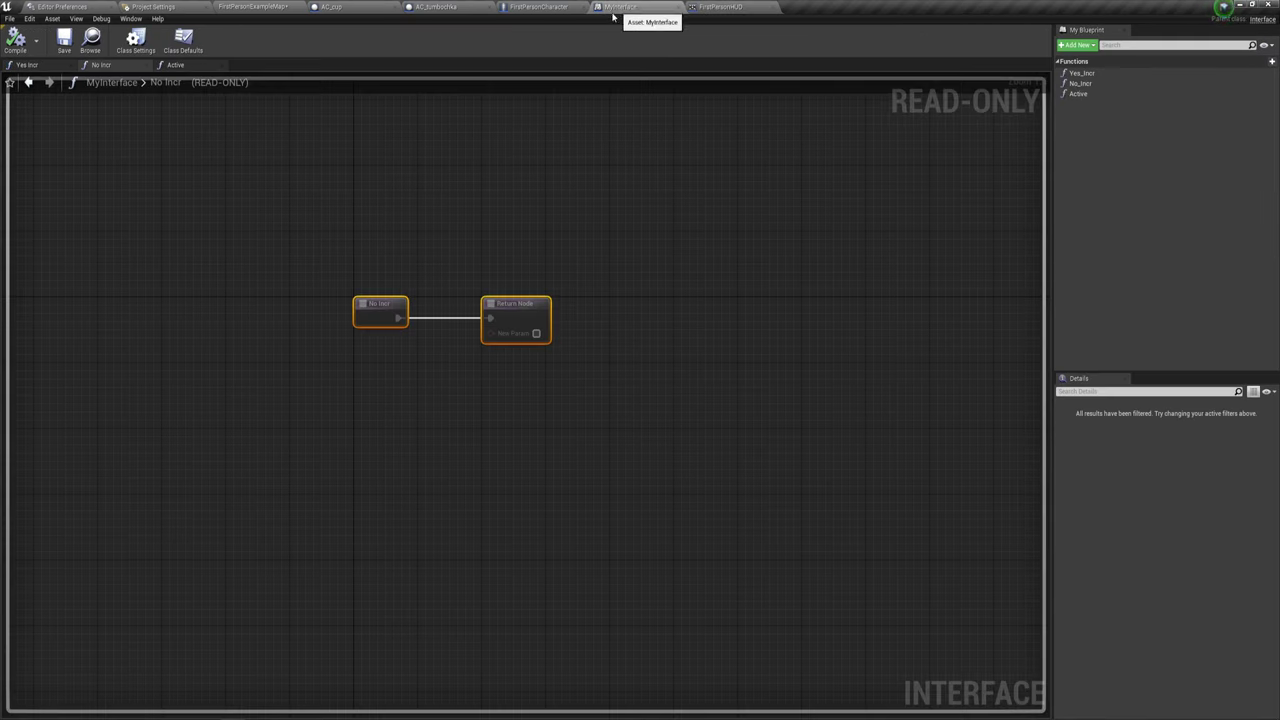
click(510, 7)
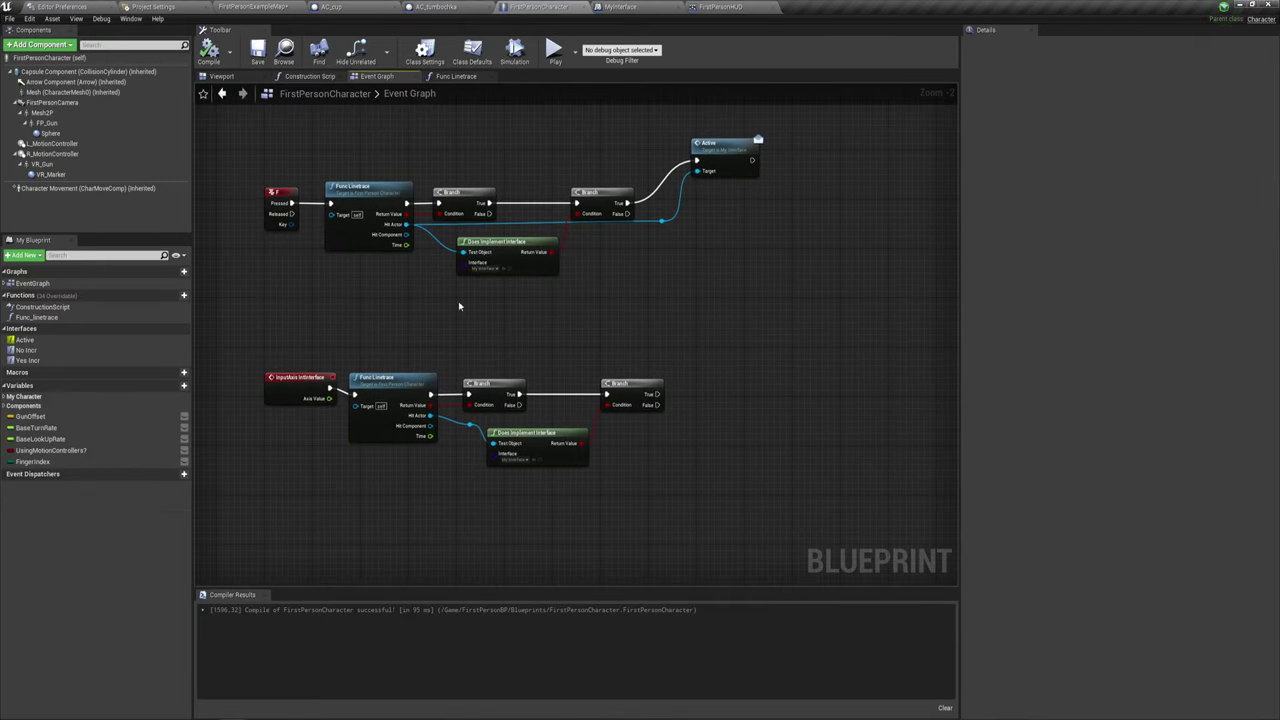
drag(270, 285, 775, 134)
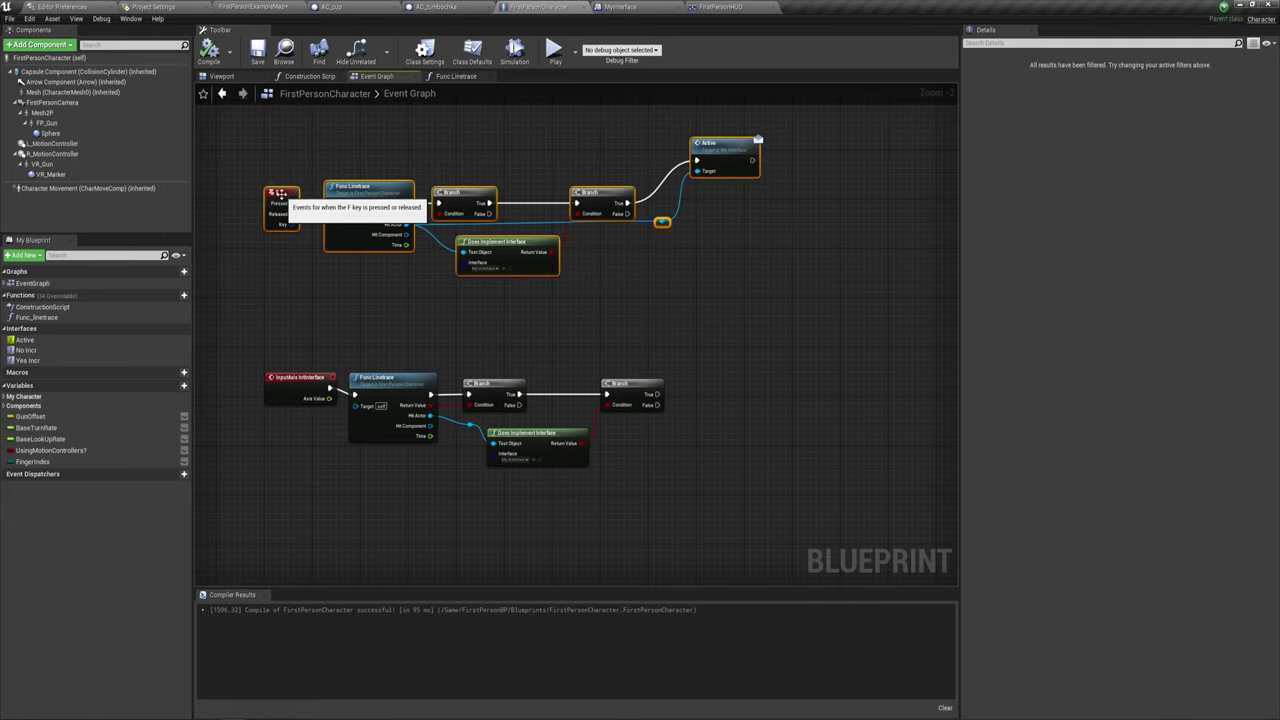
right_drag(440, 354, 490, 242)
drag(273, 224, 381, 354)
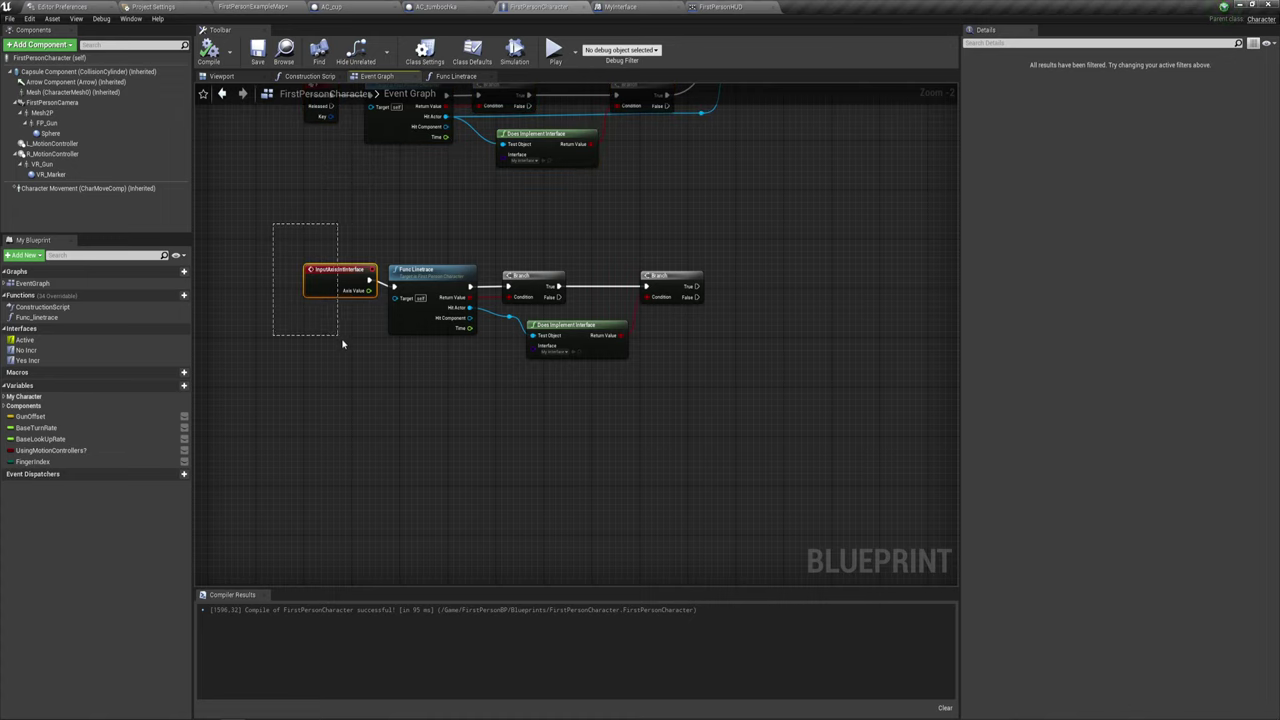
scroll(336, 312, up, 2)
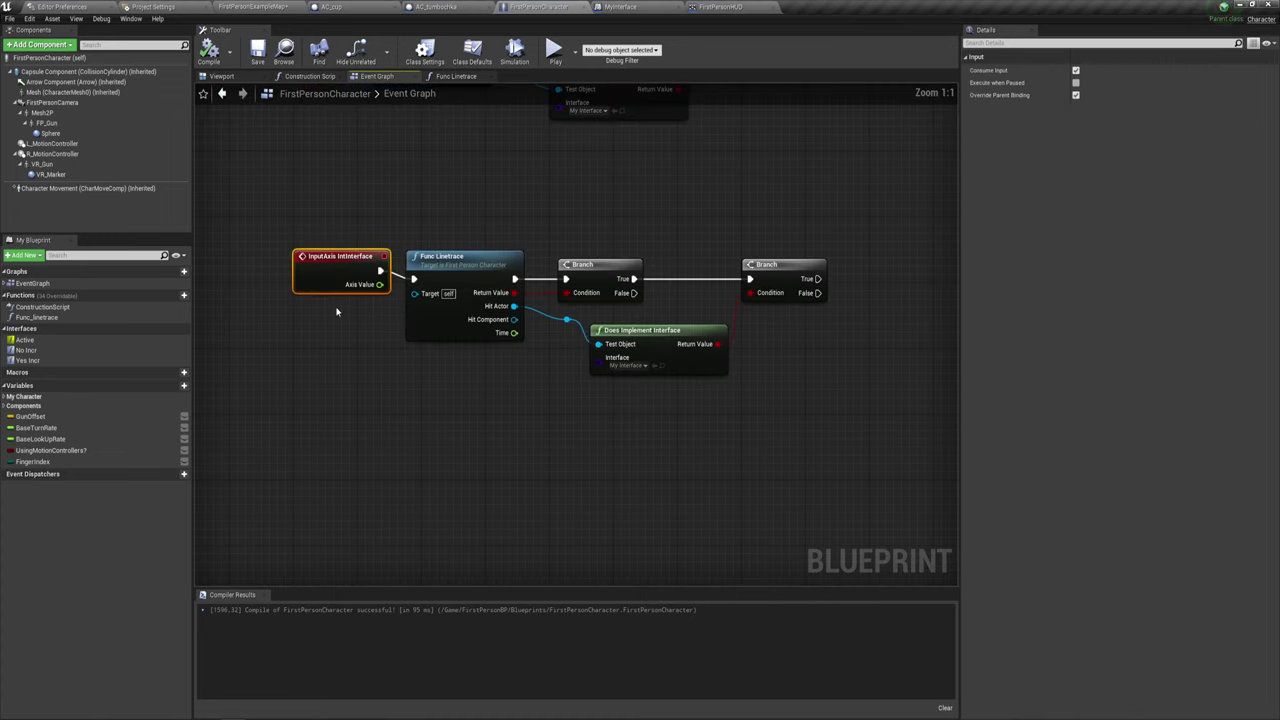
click(168, 7)
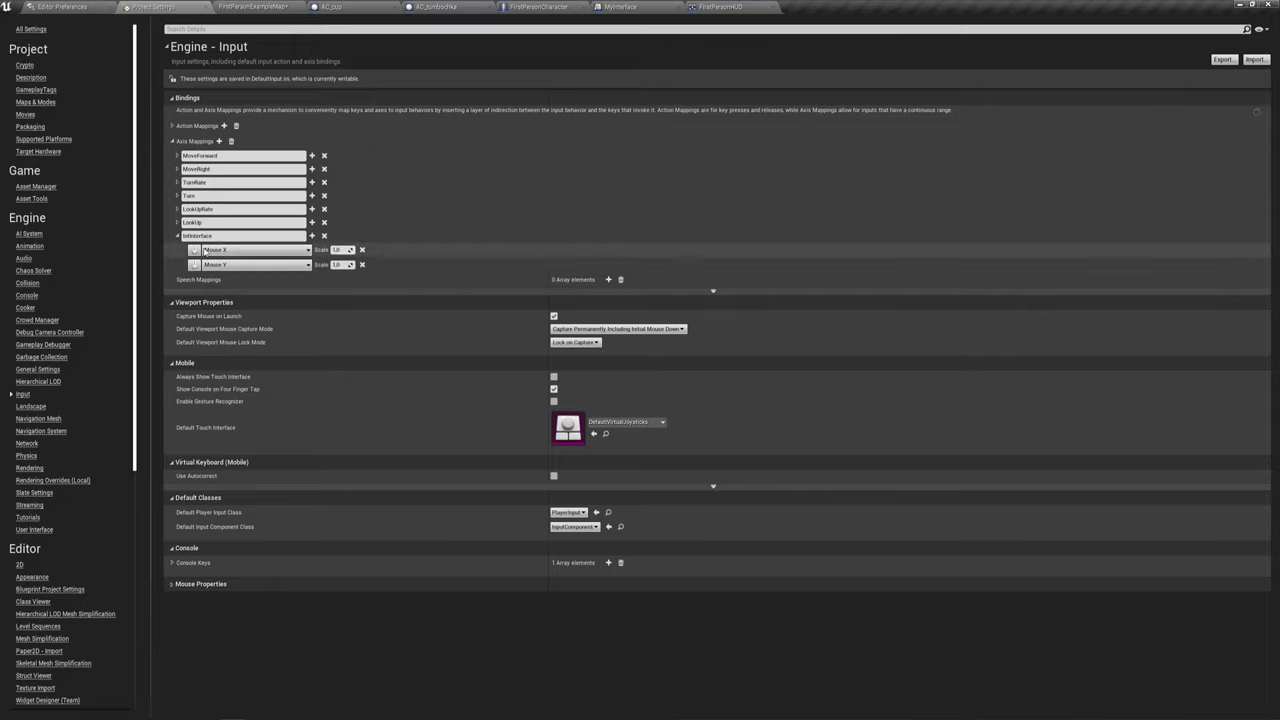
click(221, 236)
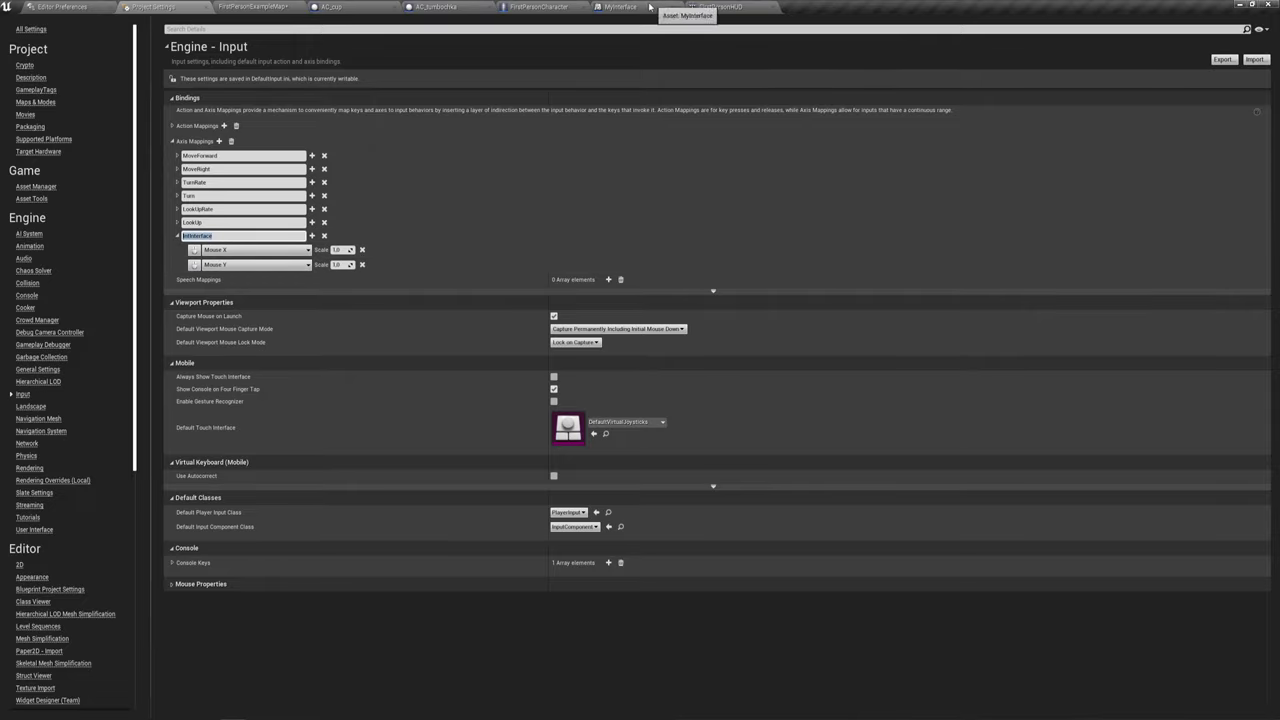
click(258, 7)
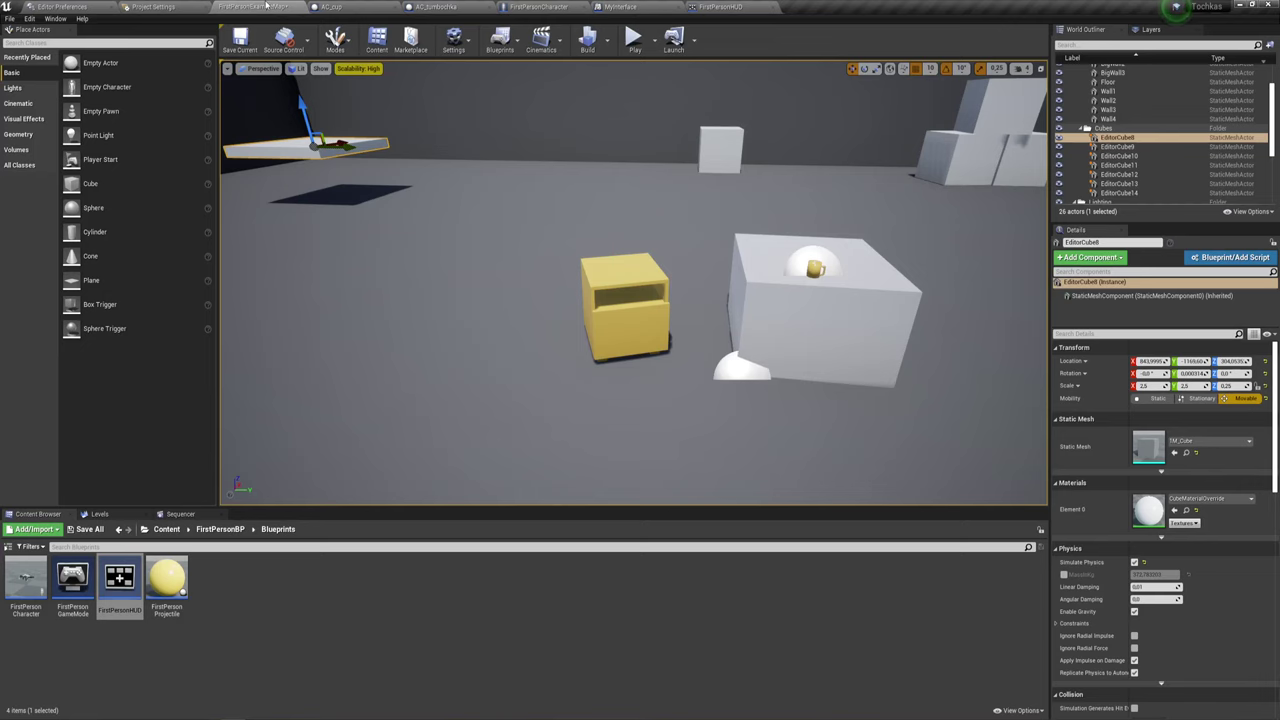
click(540, 7)
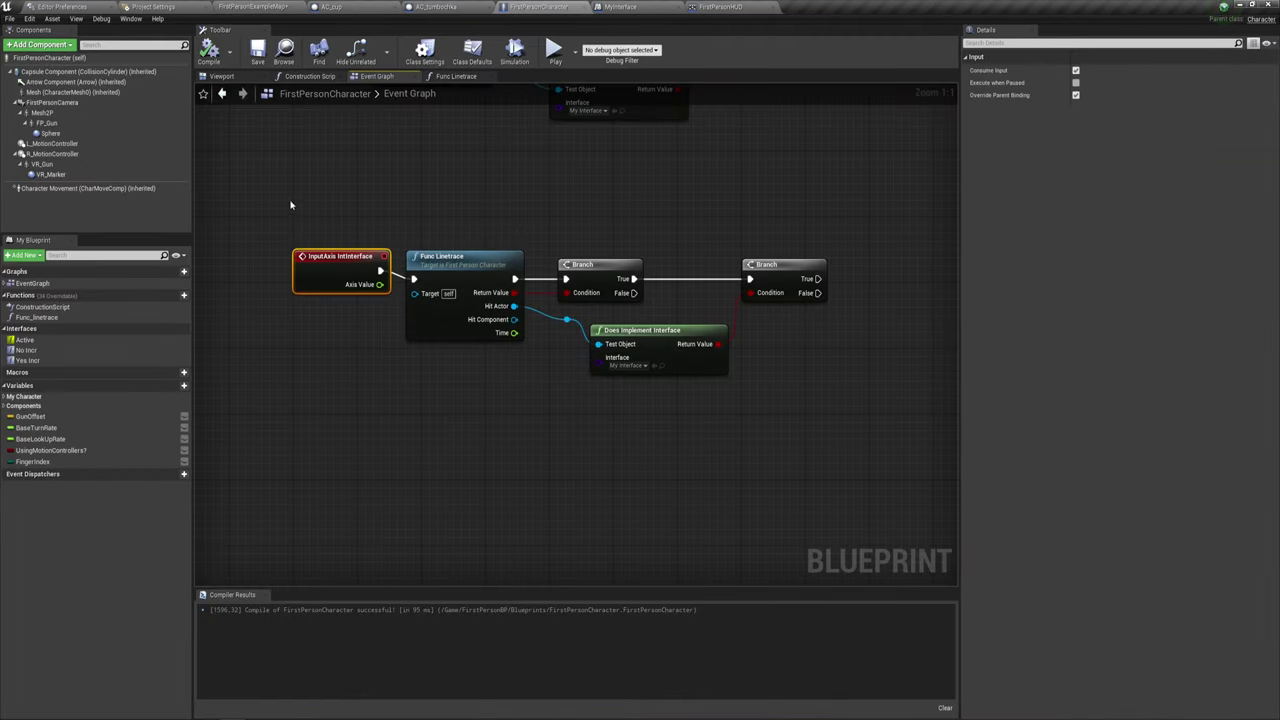
Select the InputAxis event, Func Linetrace, and the branch and interface-check nodes in turn.
drag(389, 333, 392, 332)
right_drag(494, 375, 430, 383)
click(430, 330)
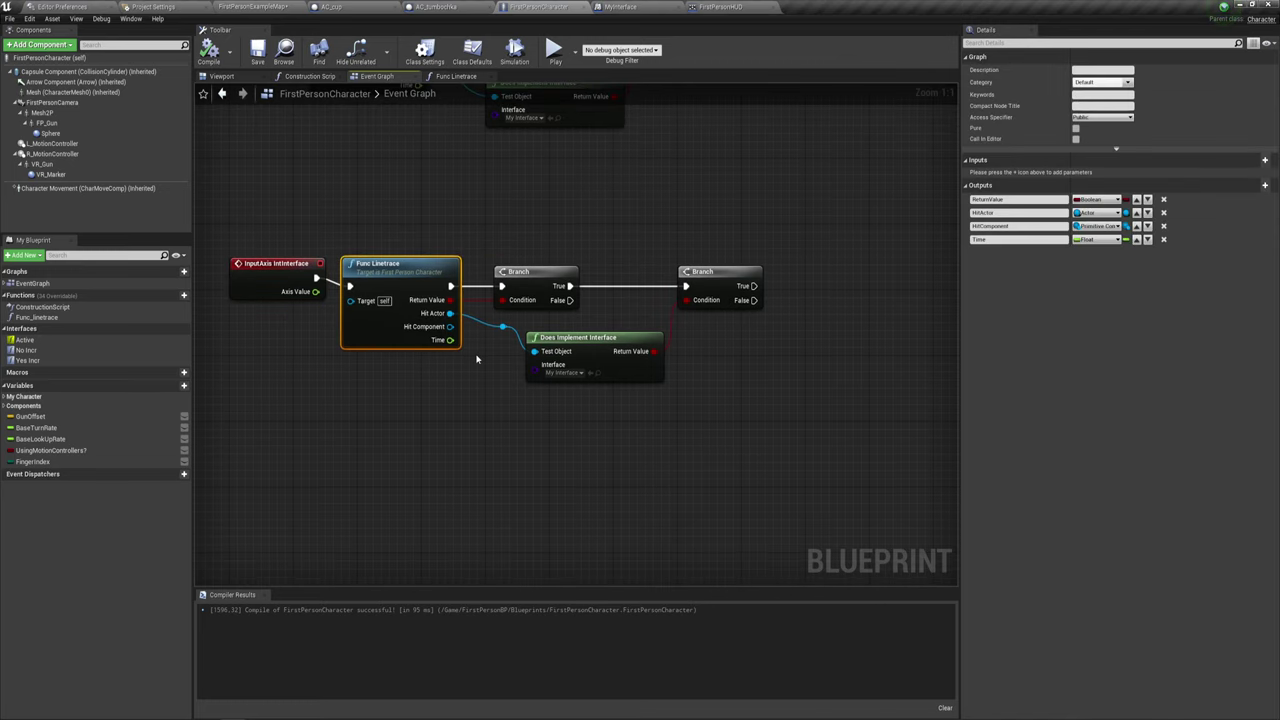
right_drag(495, 423, 443, 431)
drag(446, 391, 743, 223)
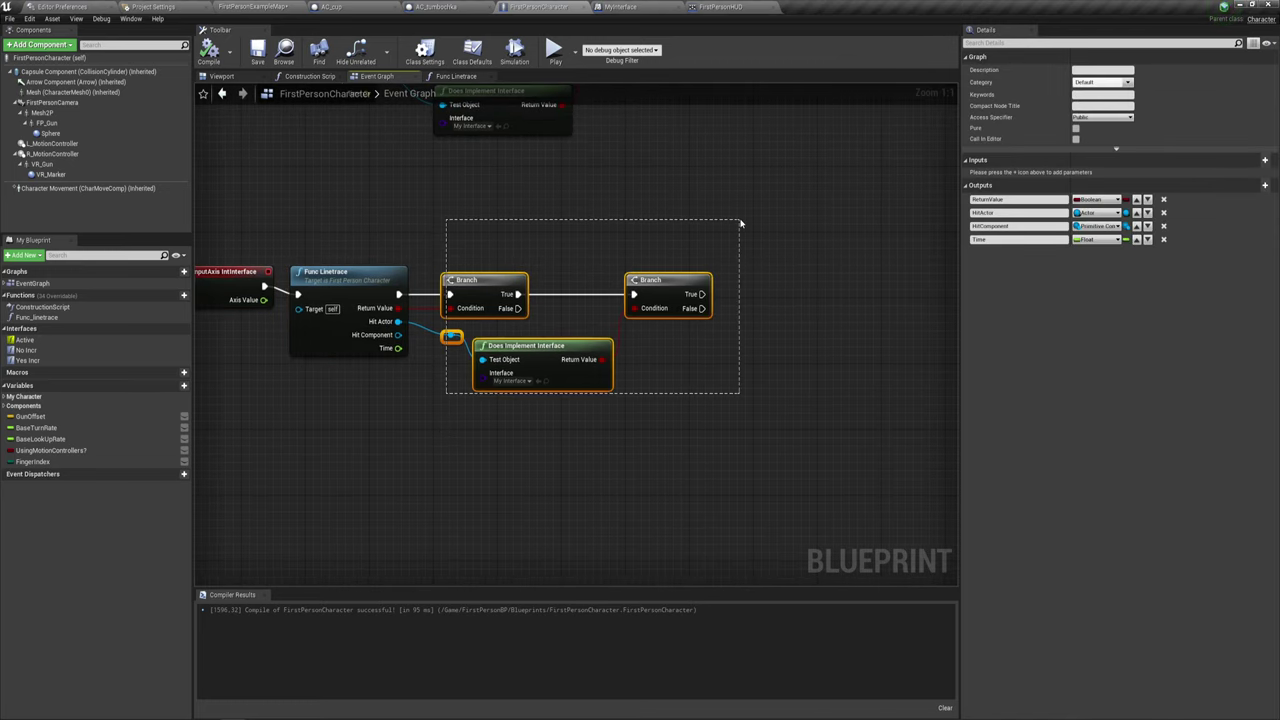
Drag a new connection from Func Linetrace's execution input into empty space.
right_drag(396, 409, 597, 403)
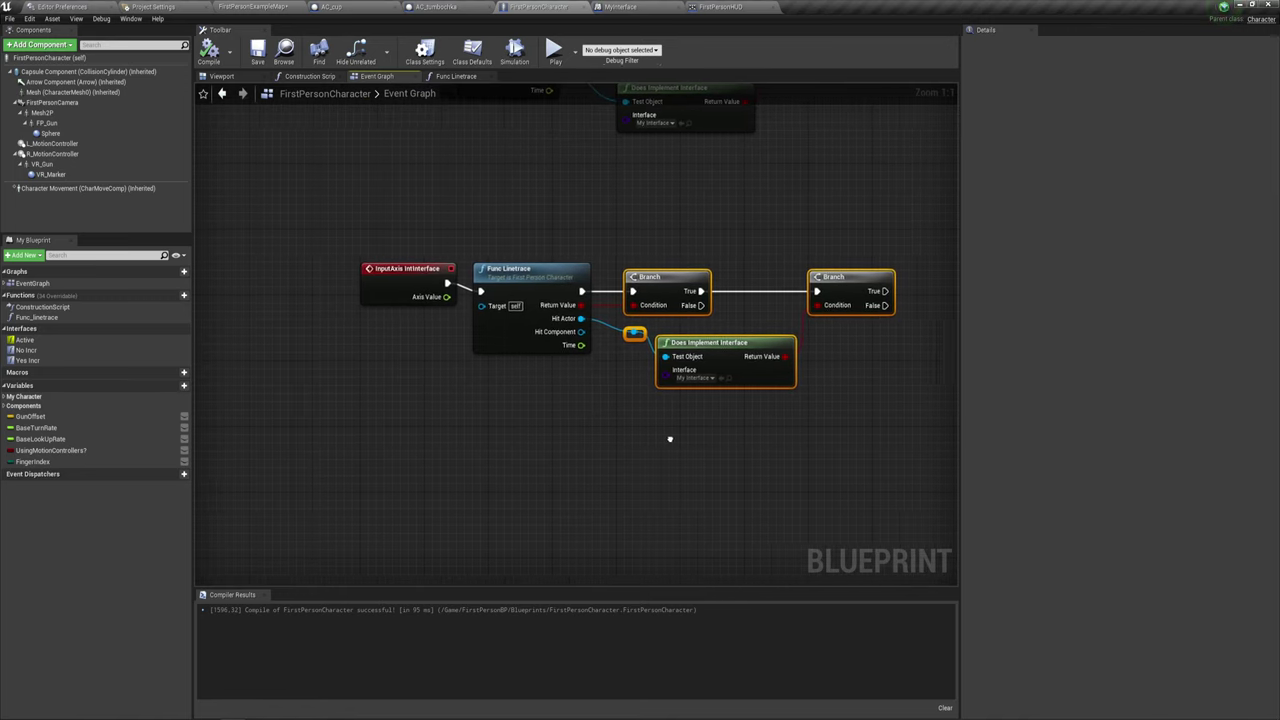
right_drag(669, 437, 569, 437)
drag(798, 356, 819, 297)
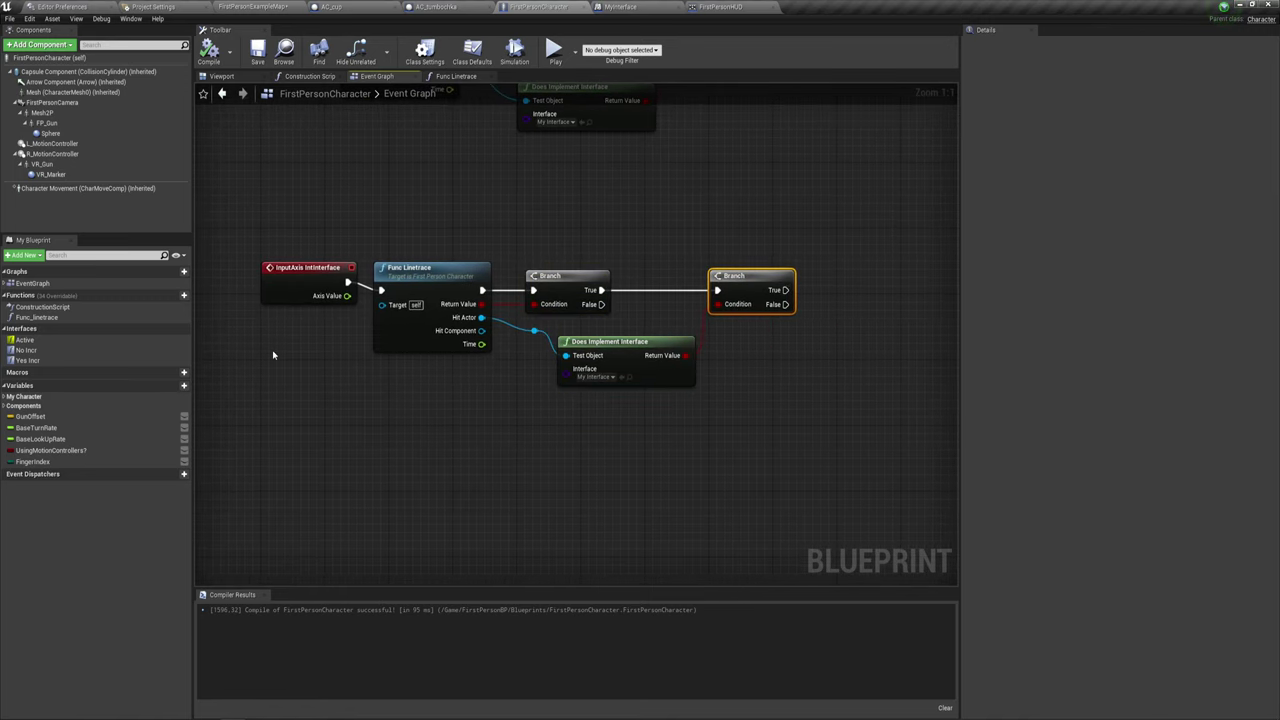
click(430, 268)
right_drag(320, 370, 482, 394)
click(454, 251)
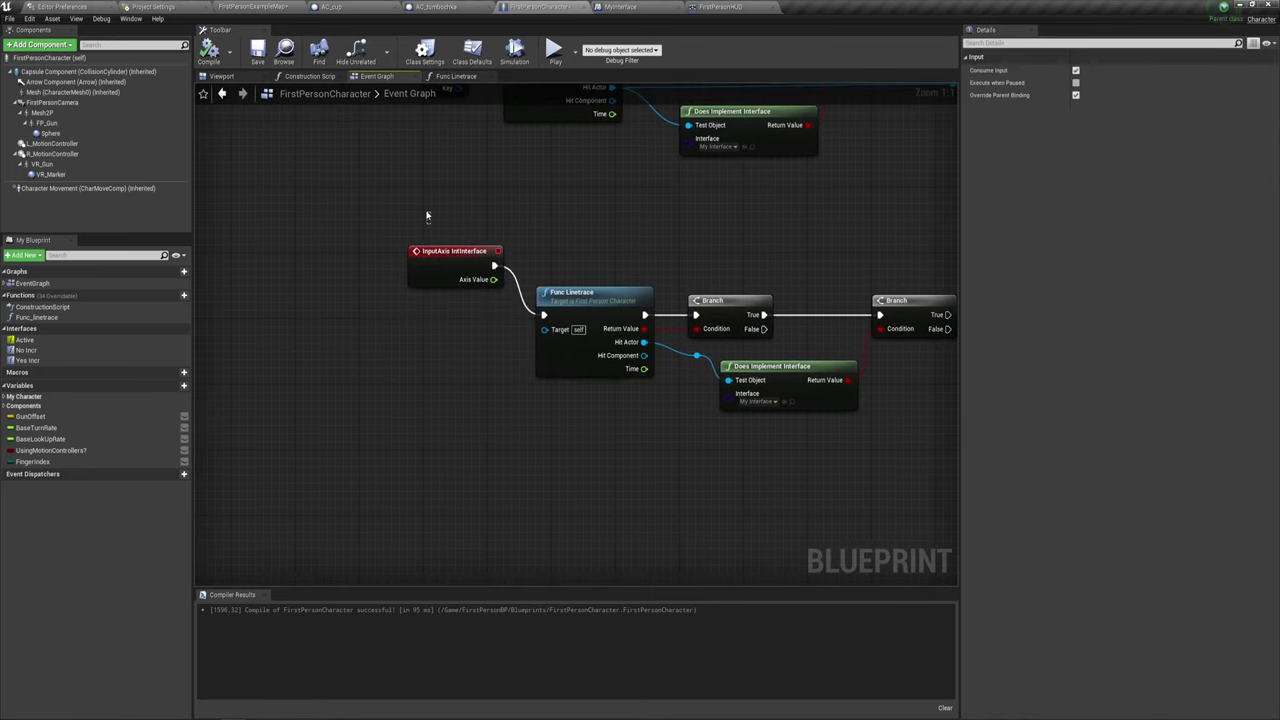
drag(543, 315, 365, 349)
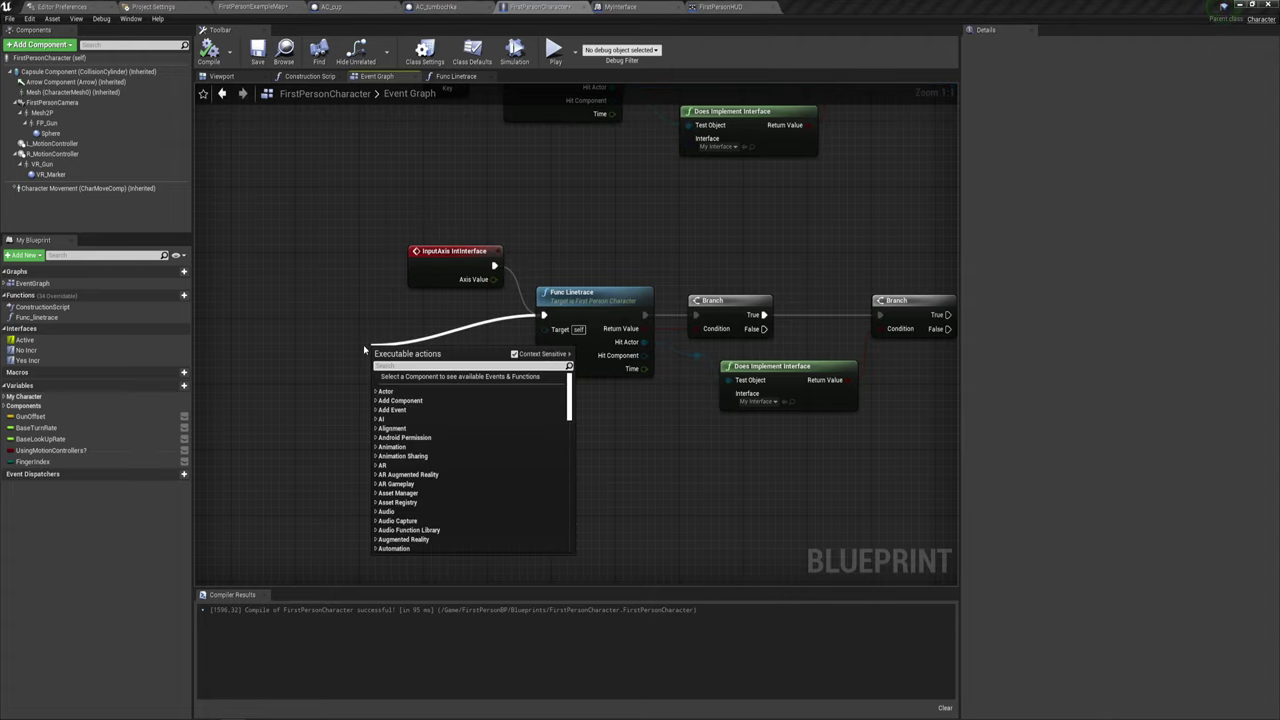
Drive Func Linetrace with a new Event Tick and set the Tick Interval to 0,5 seconds.
text(eve)
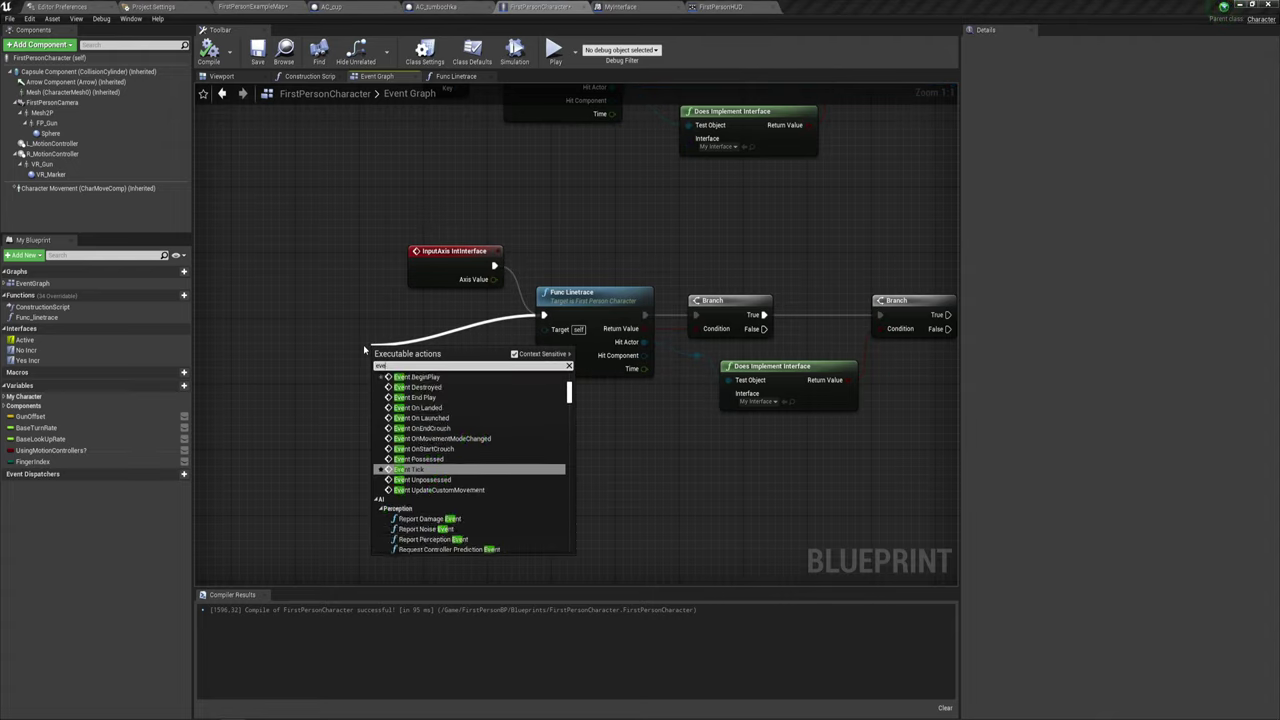
key(Return)
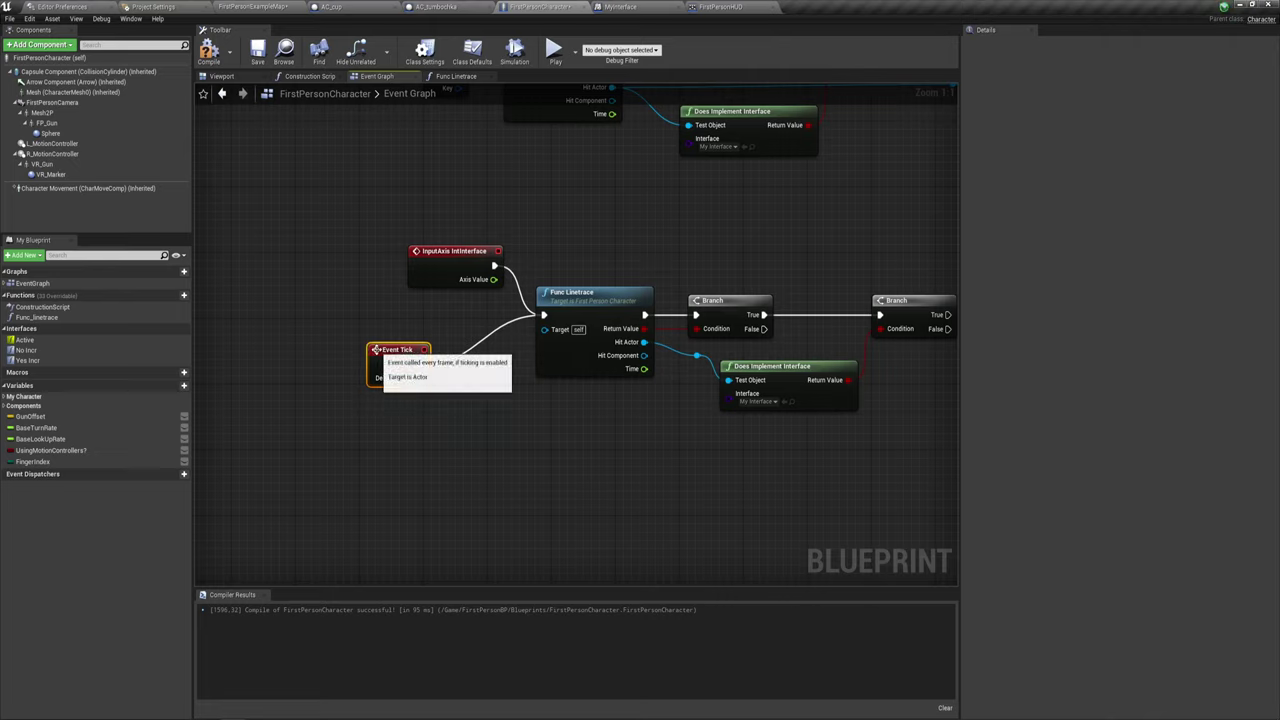
click(413, 441)
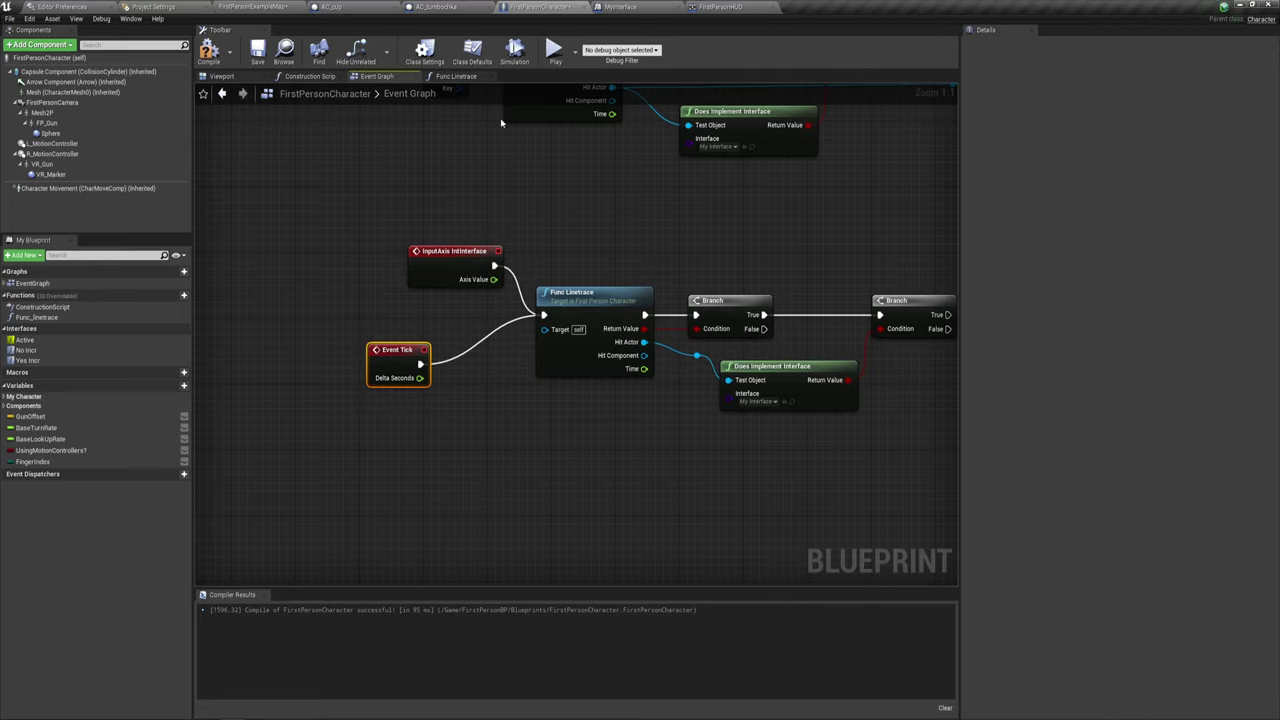
click(470, 55)
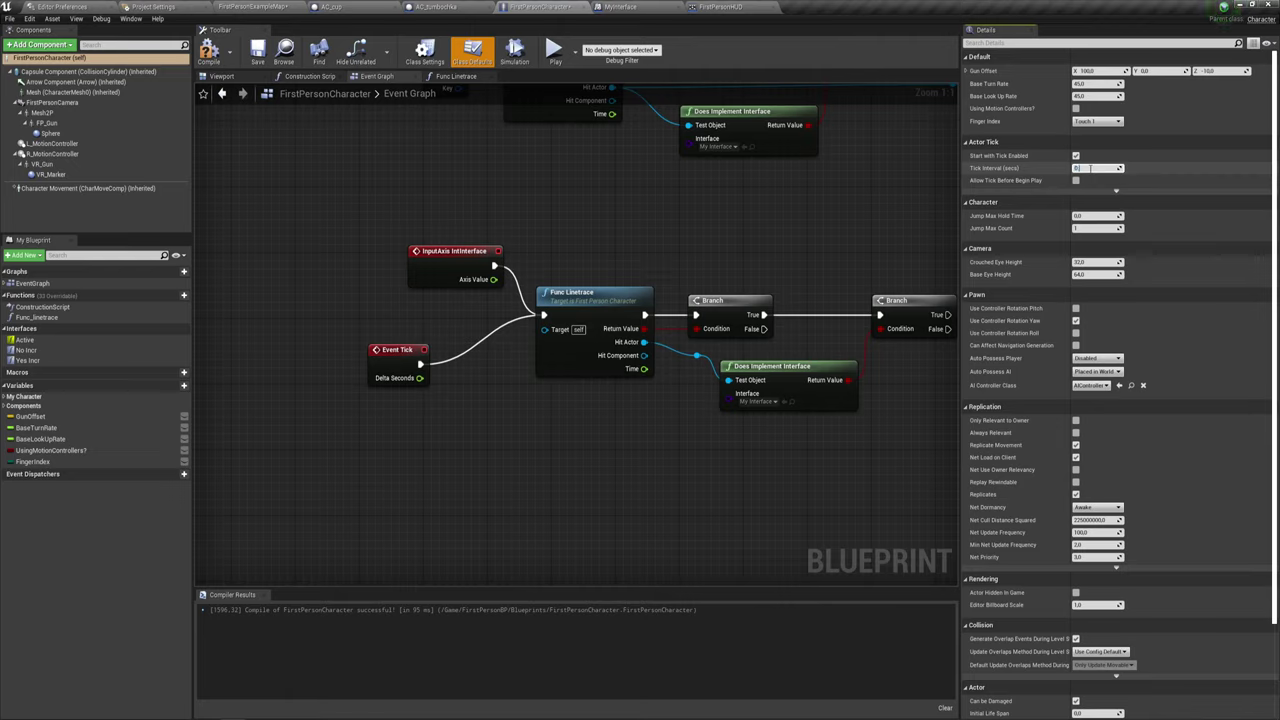
click(631, 229)
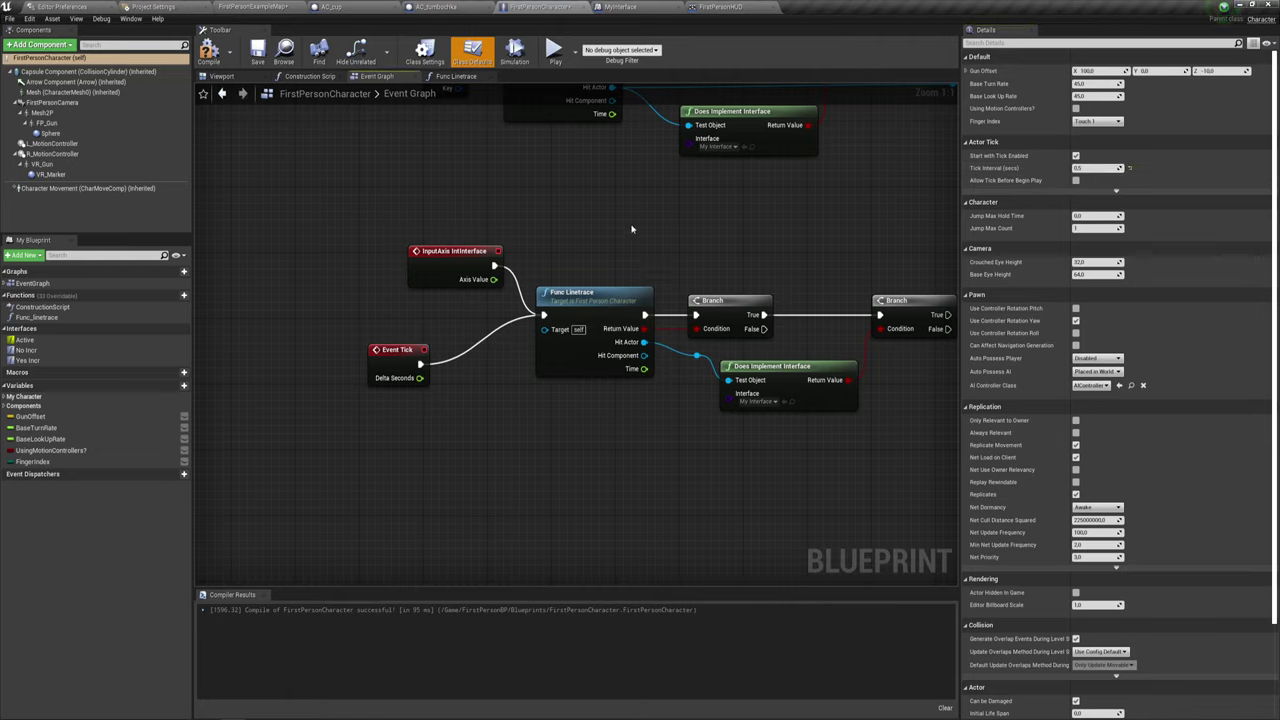
Move the InputAxis IntInterface event aside and place Event Tick next to Func Linetrace.
drag(445, 251, 382, 207)
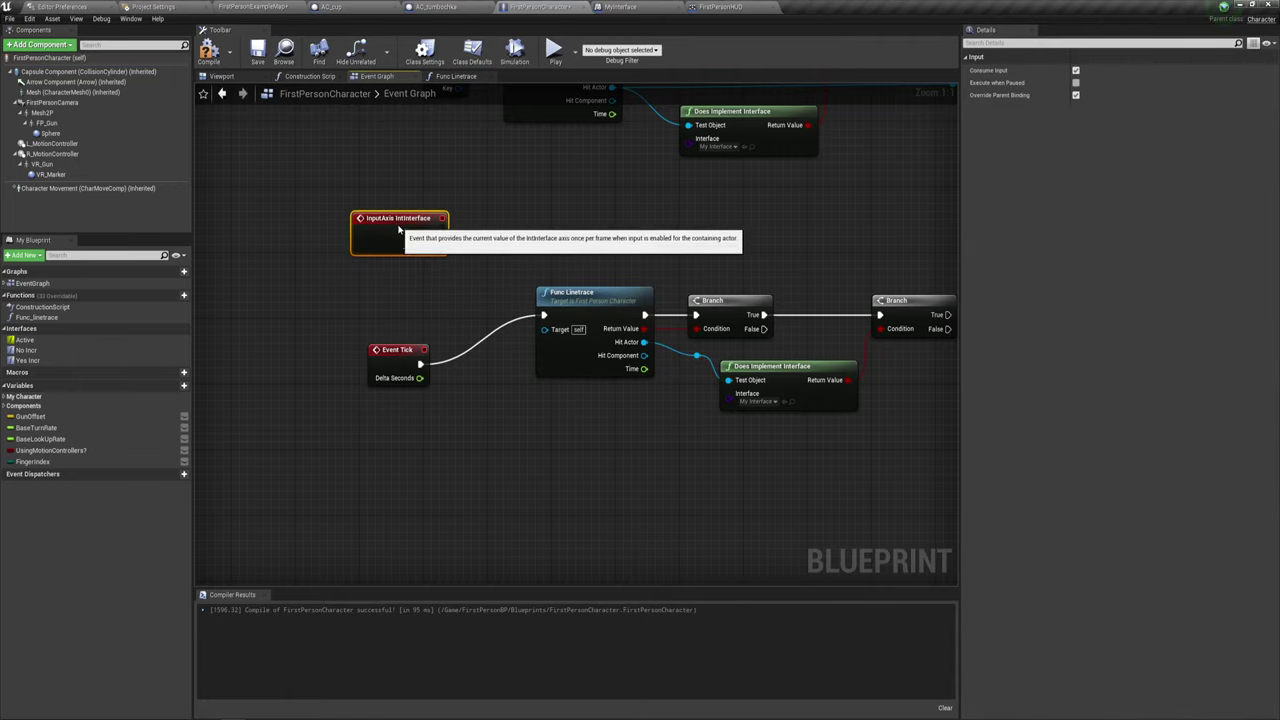
right_drag(415, 335, 393, 319)
drag(374, 336, 406, 287)
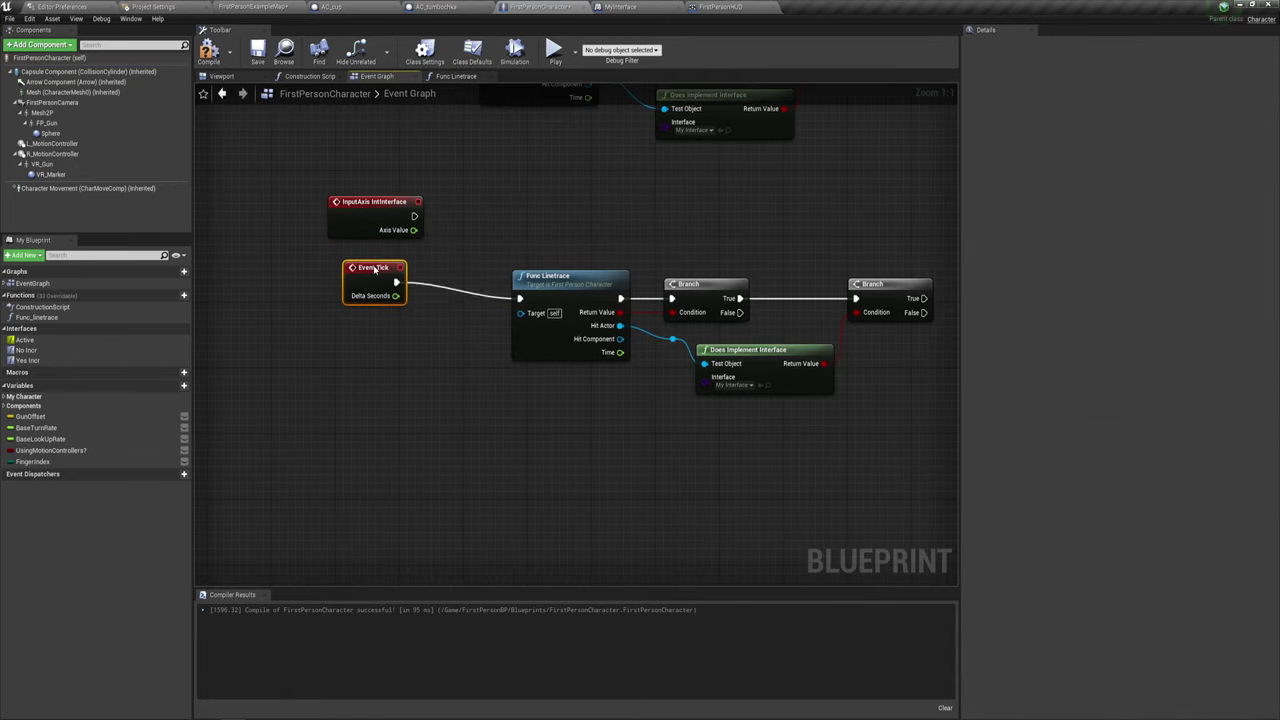
right_drag(466, 384, 403, 379)
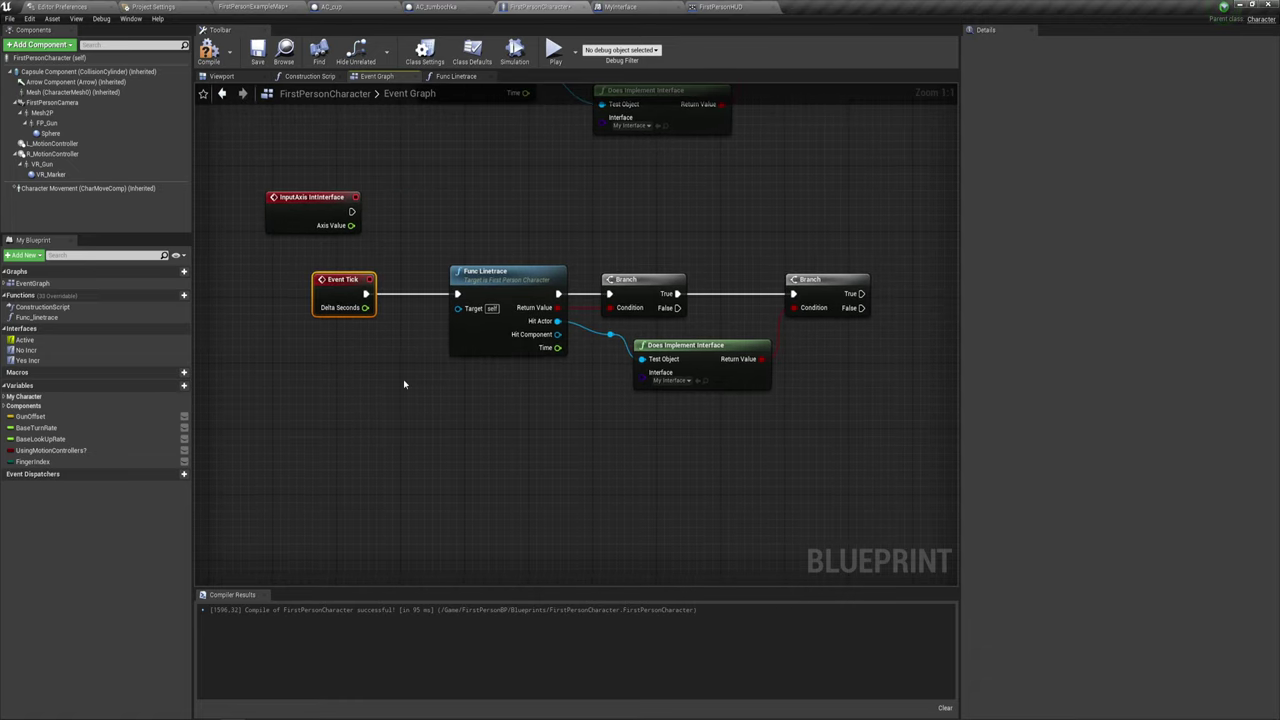
drag(297, 197, 336, 205)
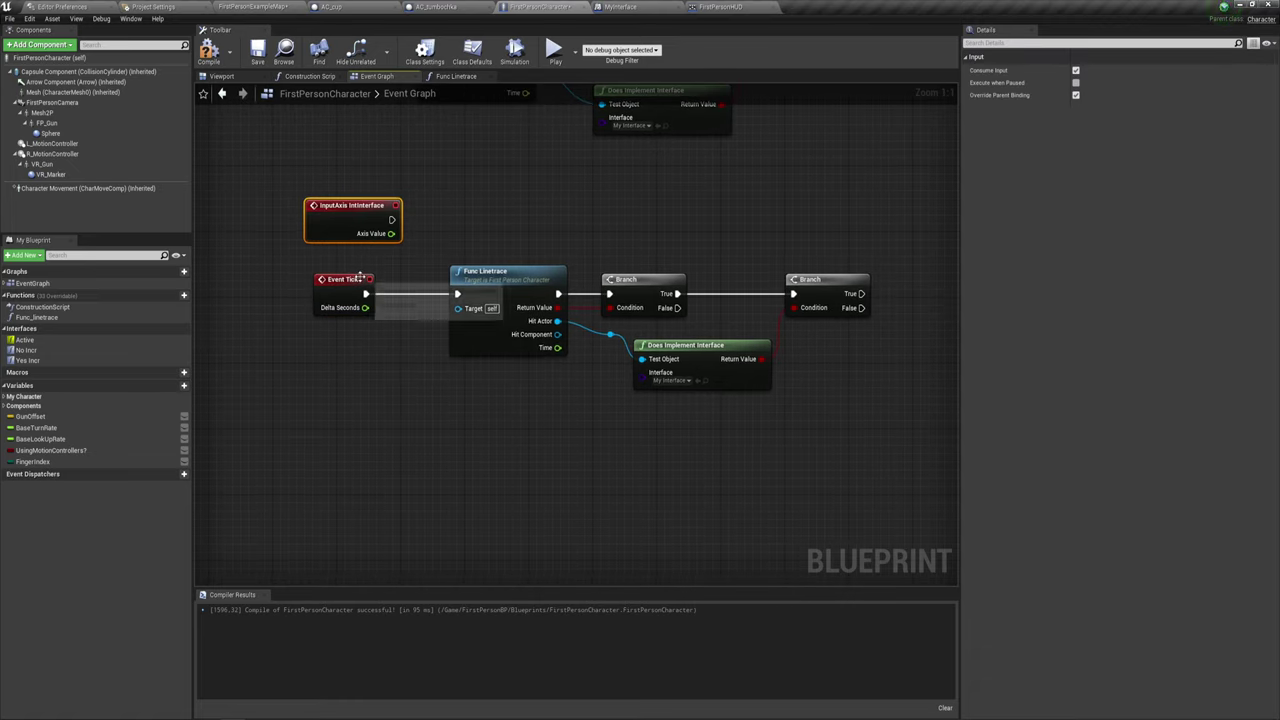
Select Event Tick and the Does Implement Interface node while panning along the chain.
right_drag(470, 313, 538, 490)
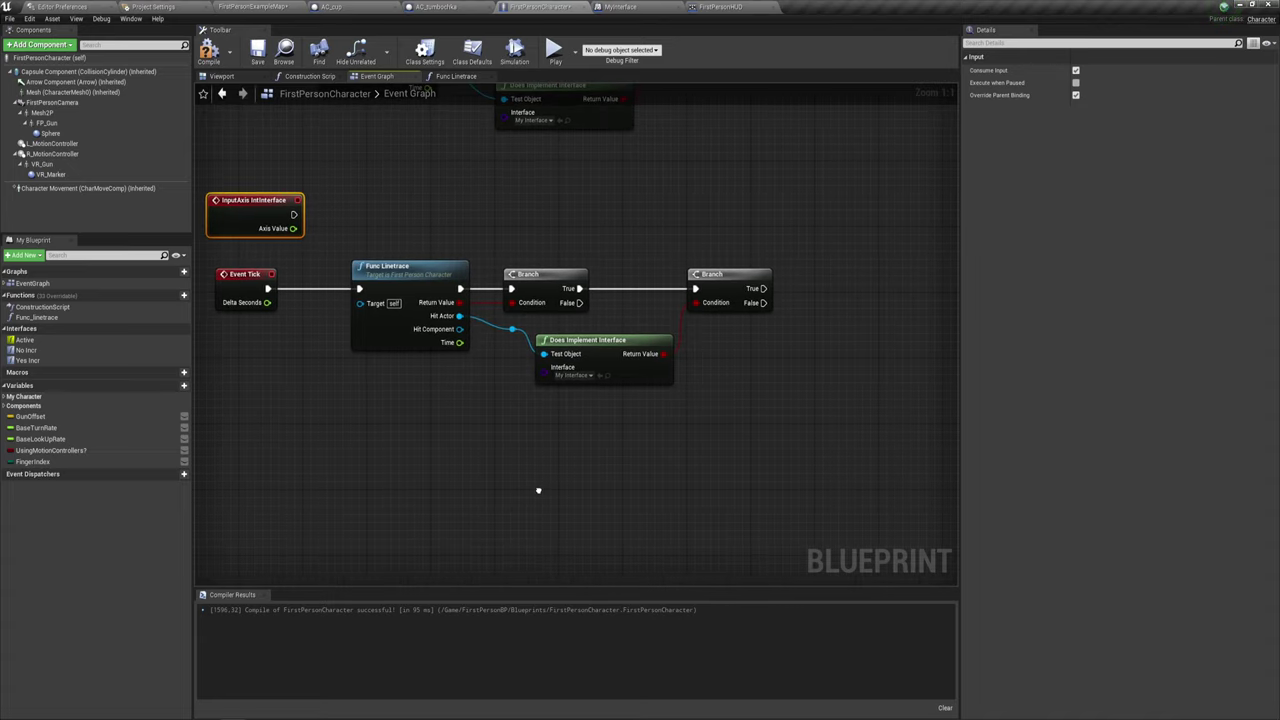
click(235, 281)
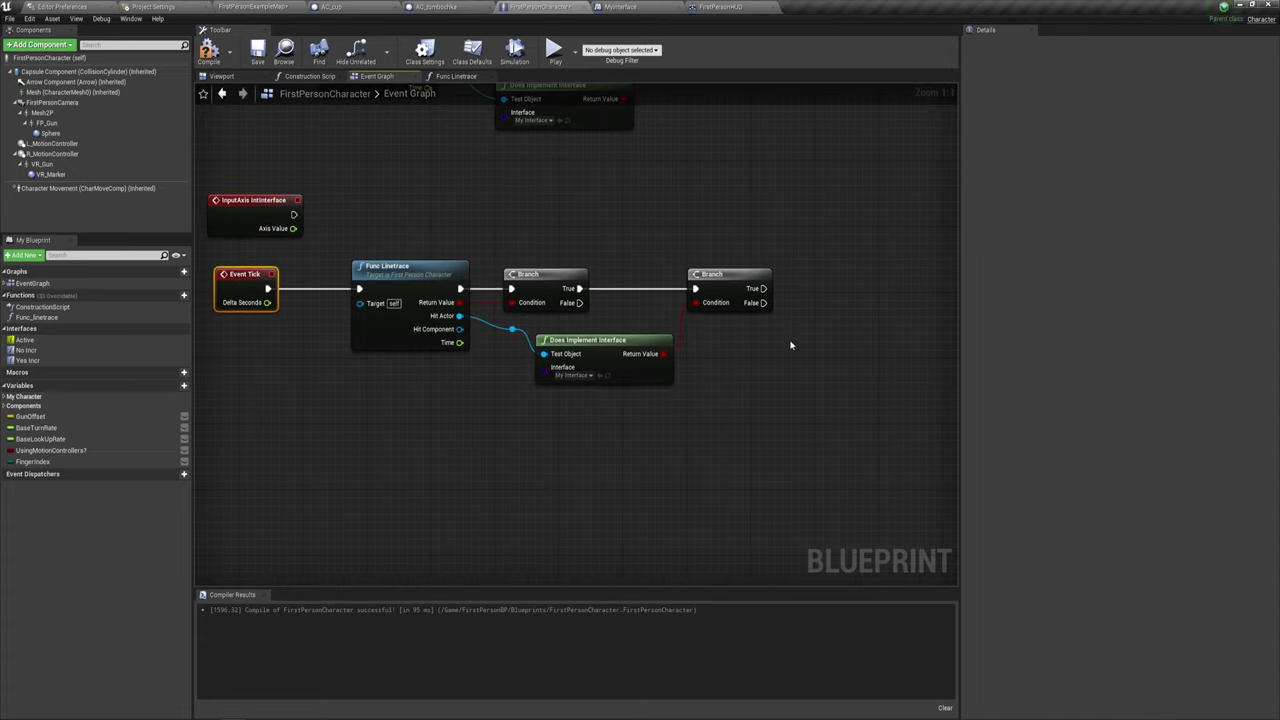
mouse_move(790, 345)
right_down()
mouse_move(731, 346)
mouse_move(765, 323)
mouse_move(737, 367)
right_up()
mouse_move(525, 428)
mouse_down()
mouse_move(756, 340)
mouse_move(734, 222)
mouse_up()
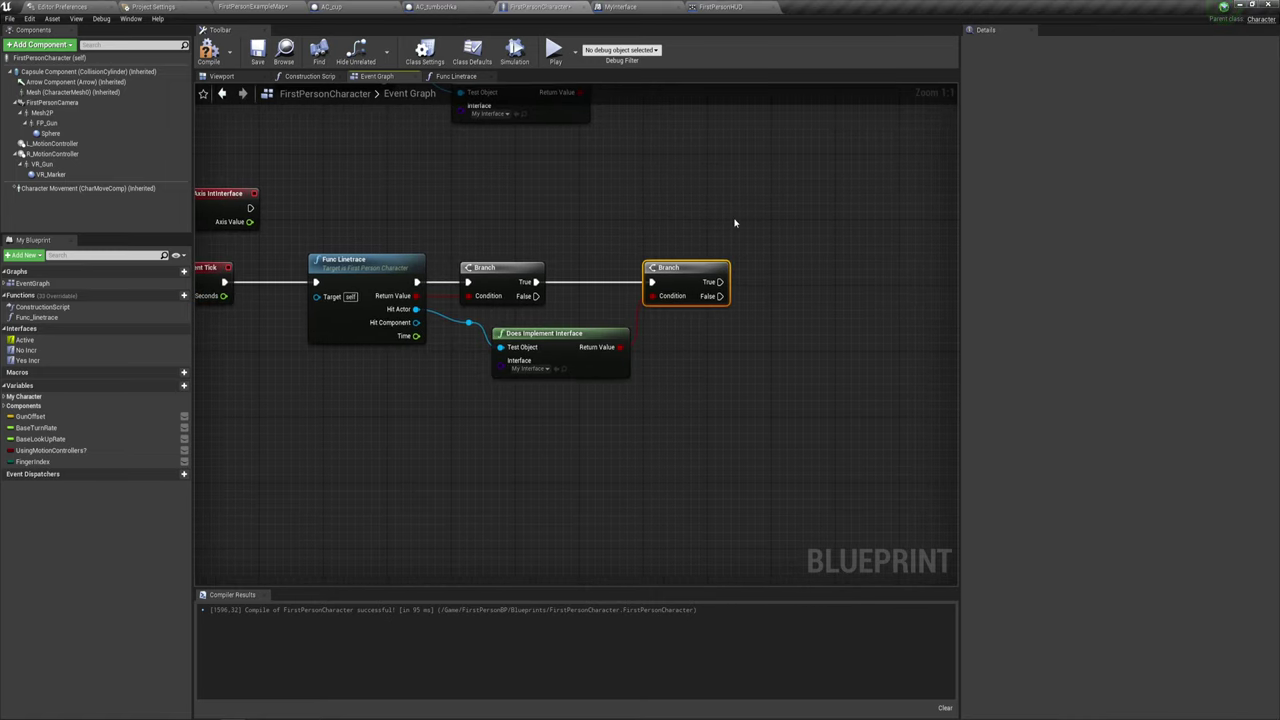
right_drag(803, 293, 709, 329)
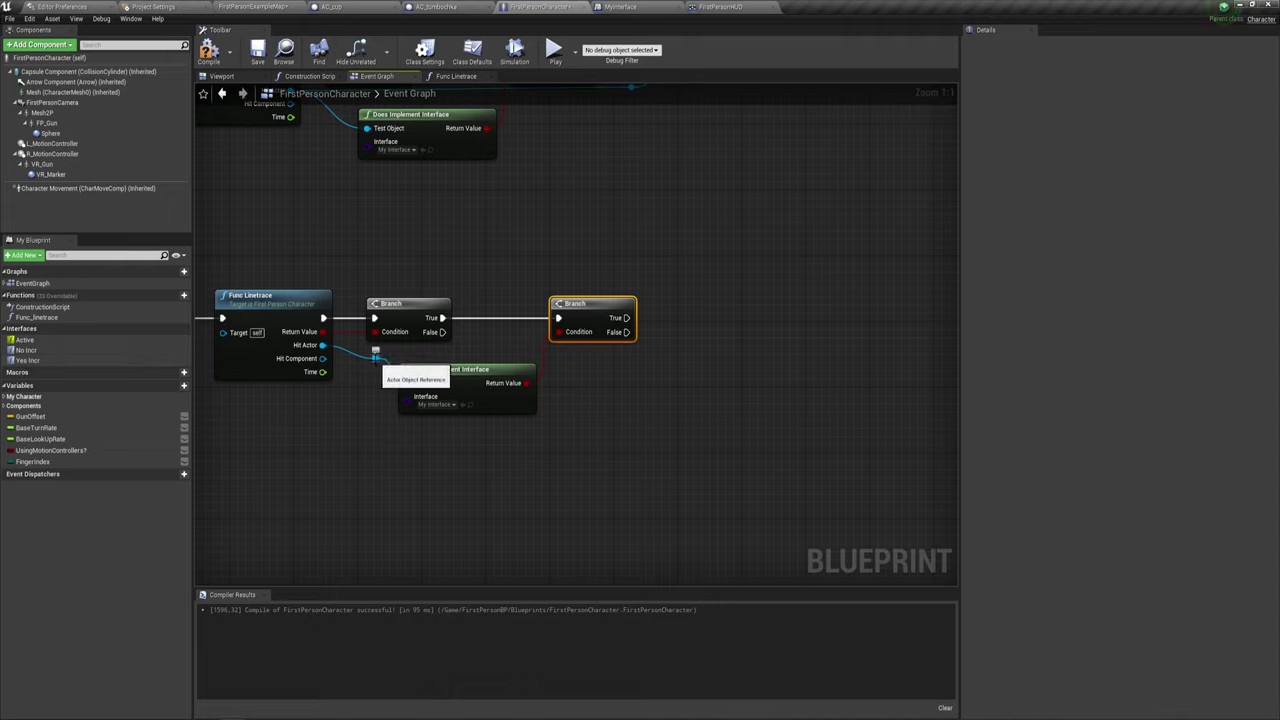
Add a Yes Incr (Message) node on the Hit Actor wire, fed by the second Branch's True output.
mouse_move(375, 358)
mouse_down()
mouse_move(769, 299)
mouse_move(679, 313)
mouse_move(715, 338)
mouse_up()
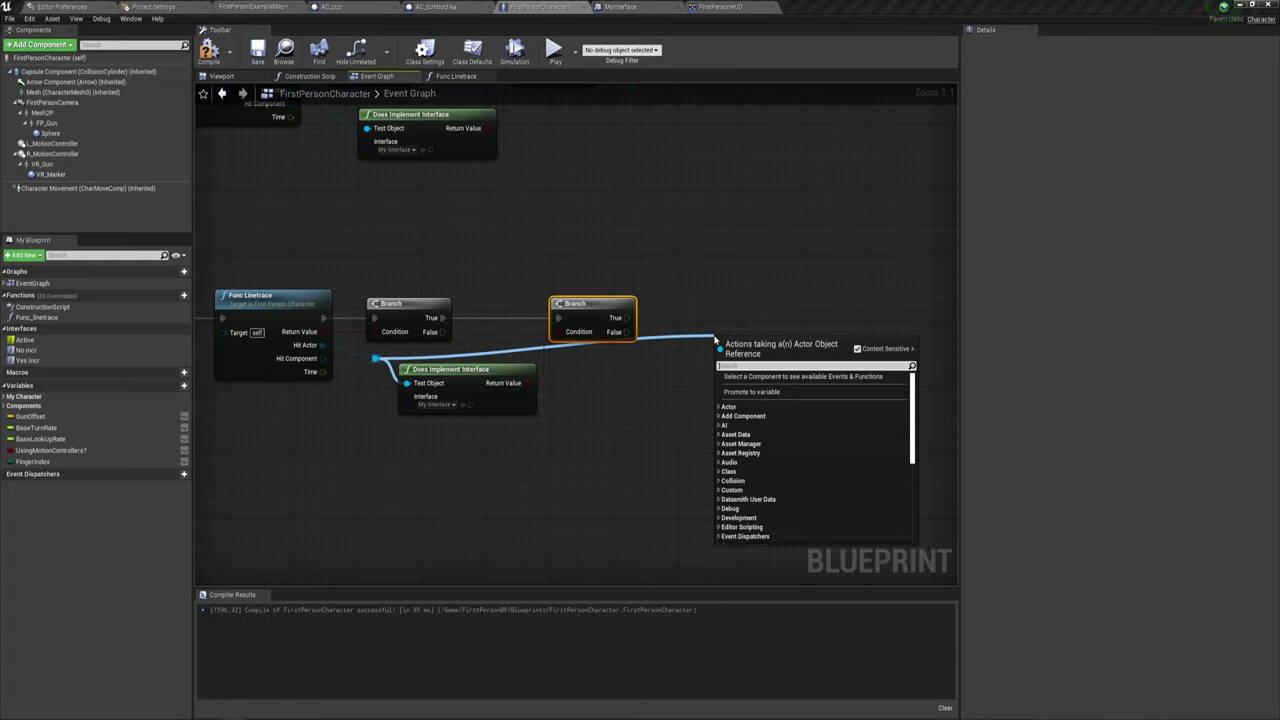
text(ye)
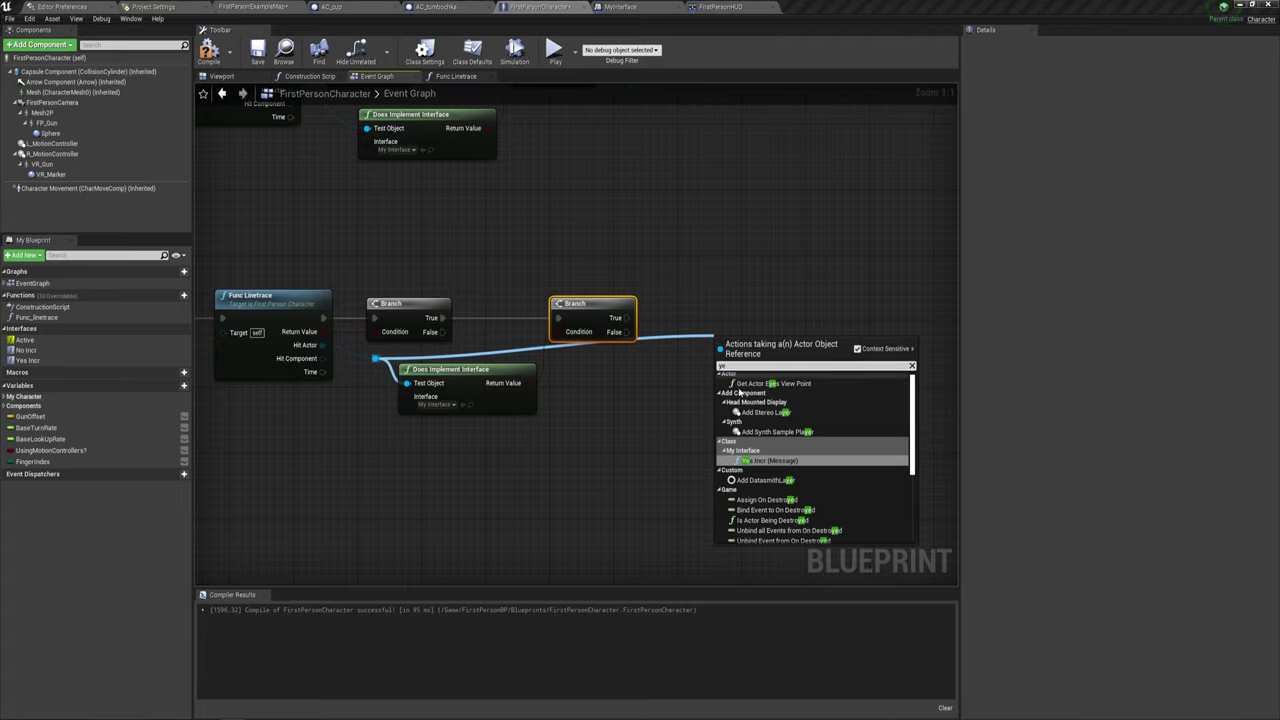
click(768, 460)
drag(773, 388, 741, 314)
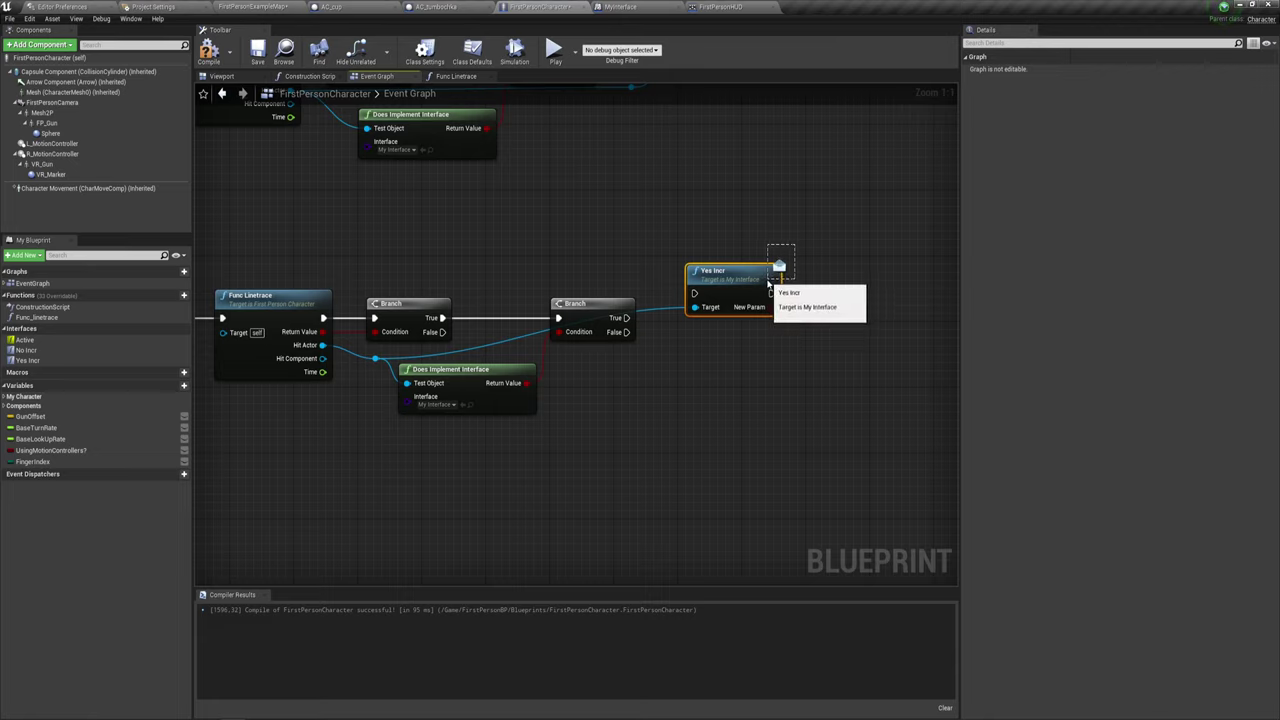
drag(627, 317, 695, 293)
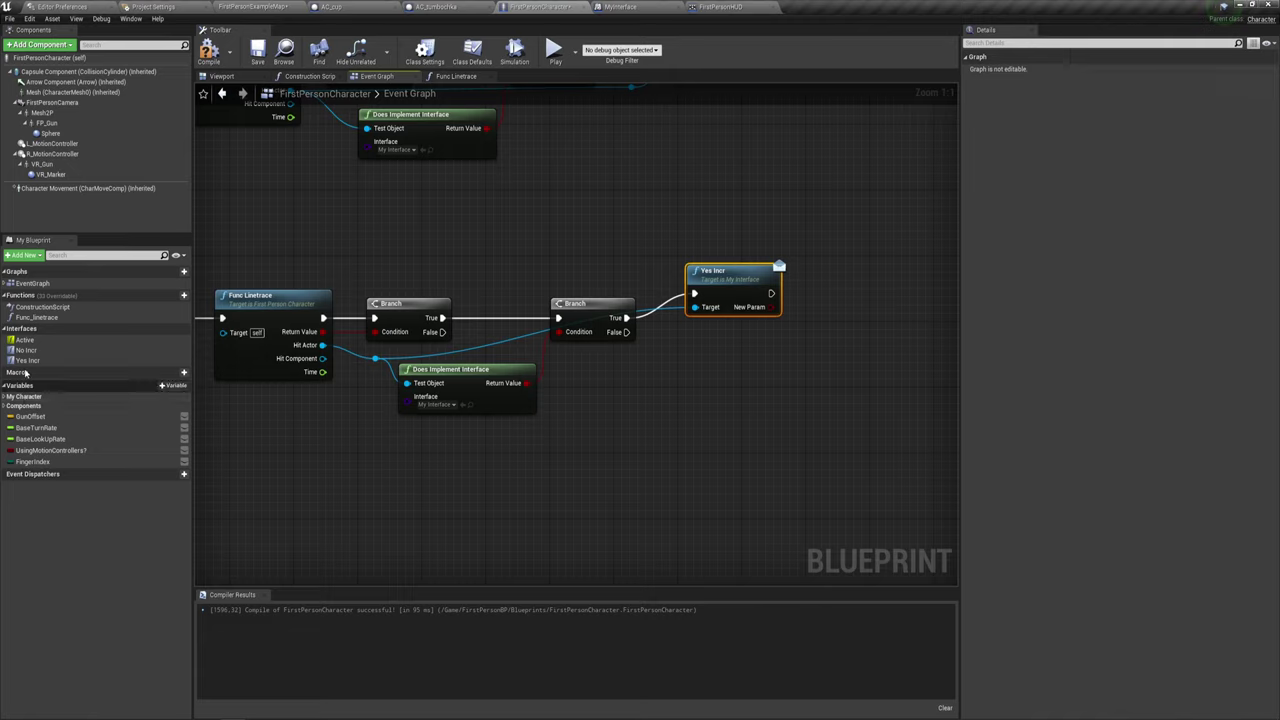
Place a No Incr call node below the Yes Incr node in the Event Graph.
drag(27, 350, 677, 404)
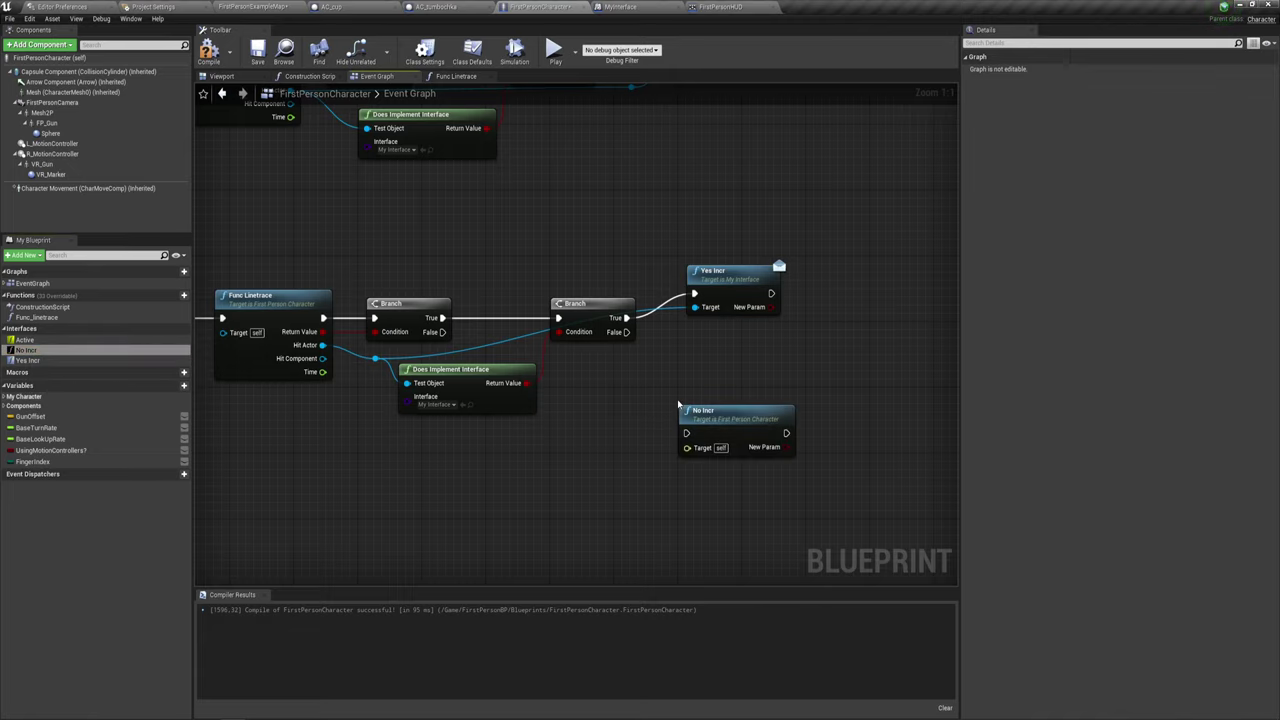
right_drag(533, 481, 417, 408)
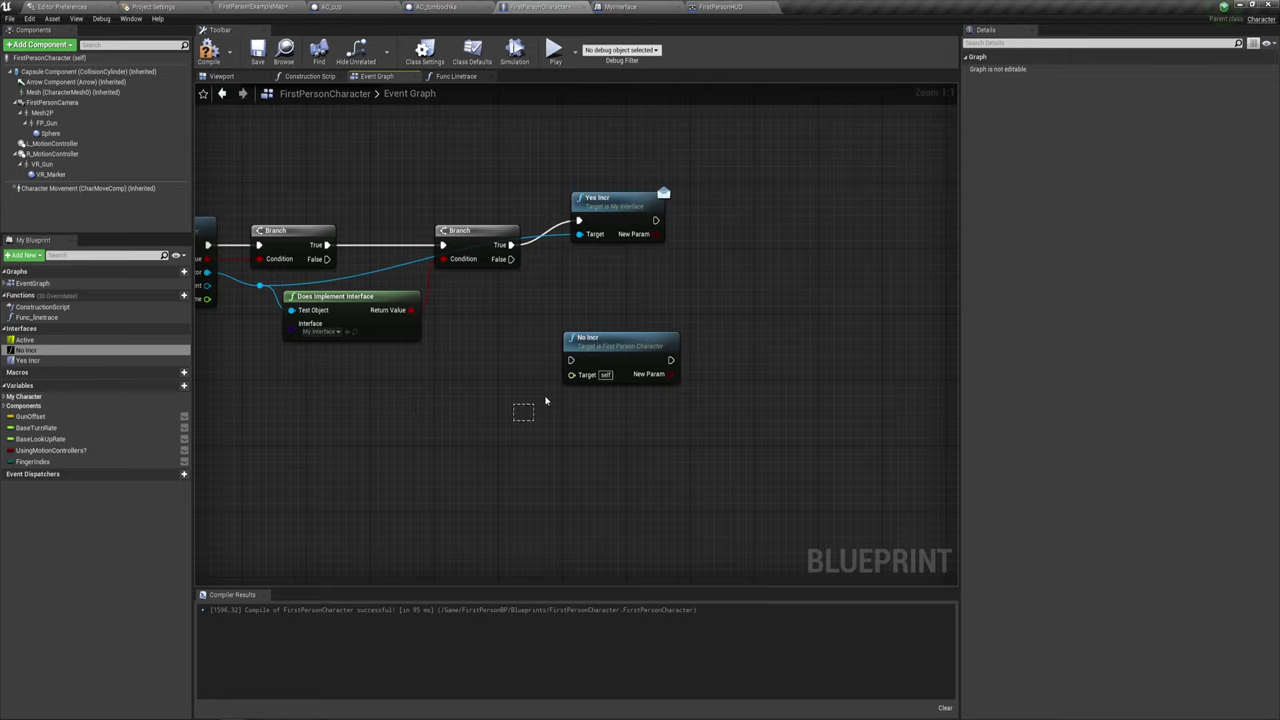
drag(545, 401, 749, 320)
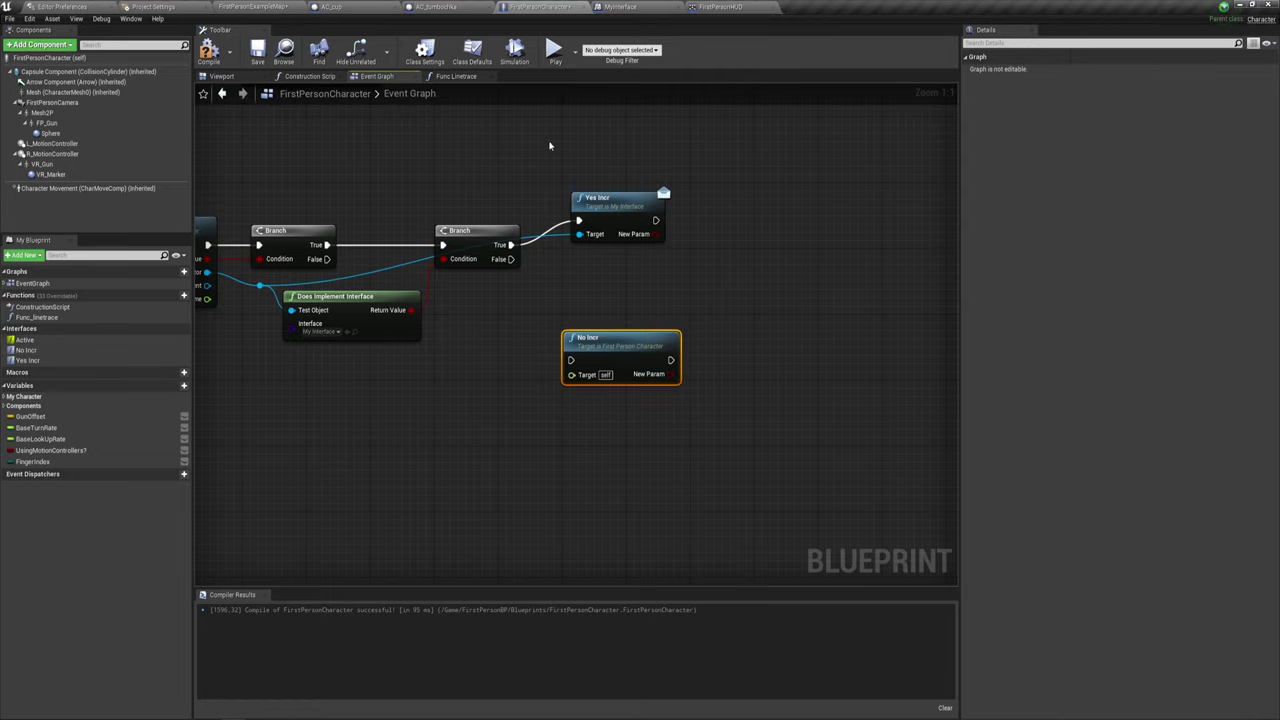
drag(549, 146, 695, 272)
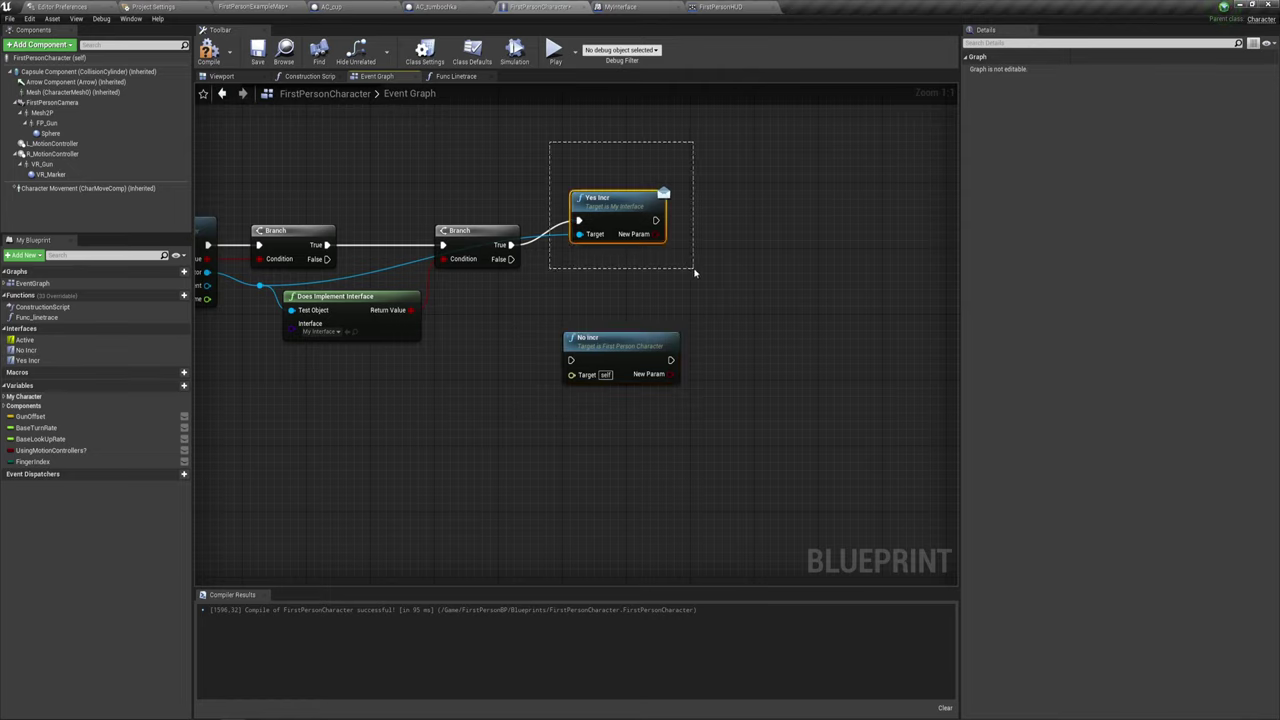
drag(554, 302, 723, 417)
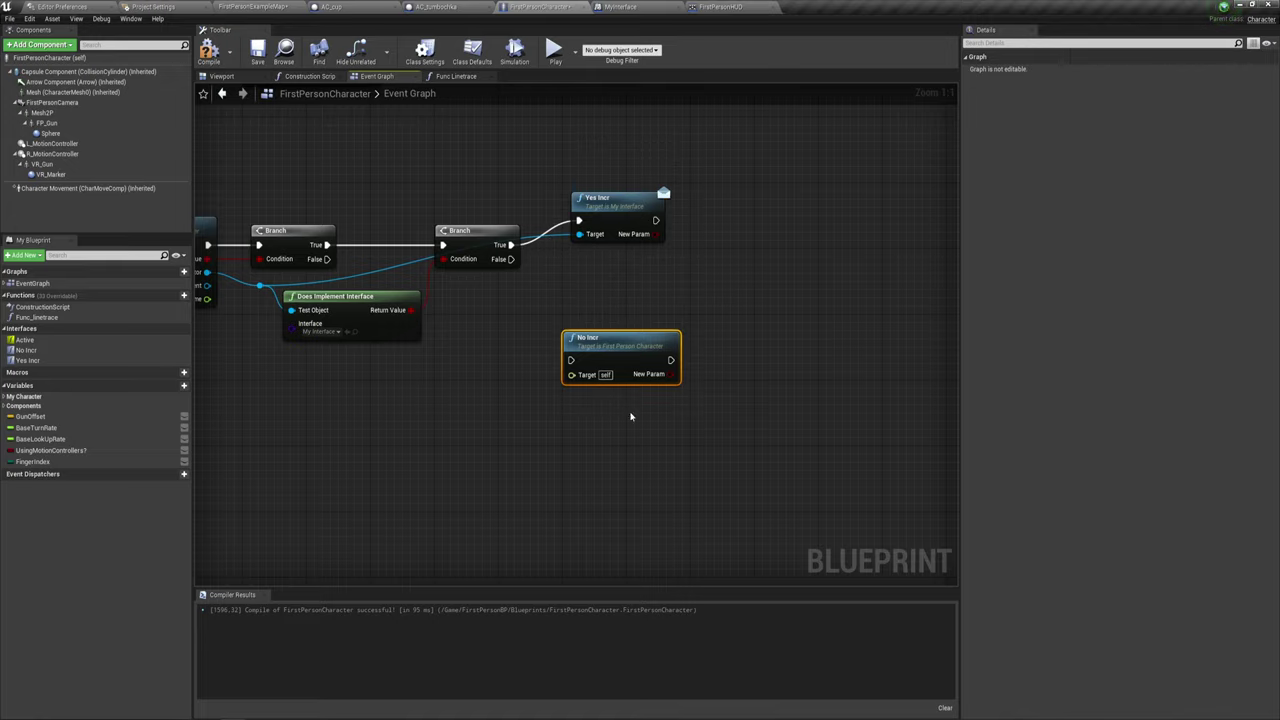
Open the No Incr function graph and spread its entry and Return nodes apart.
double_click(26, 350)
drag(429, 234, 743, 451)
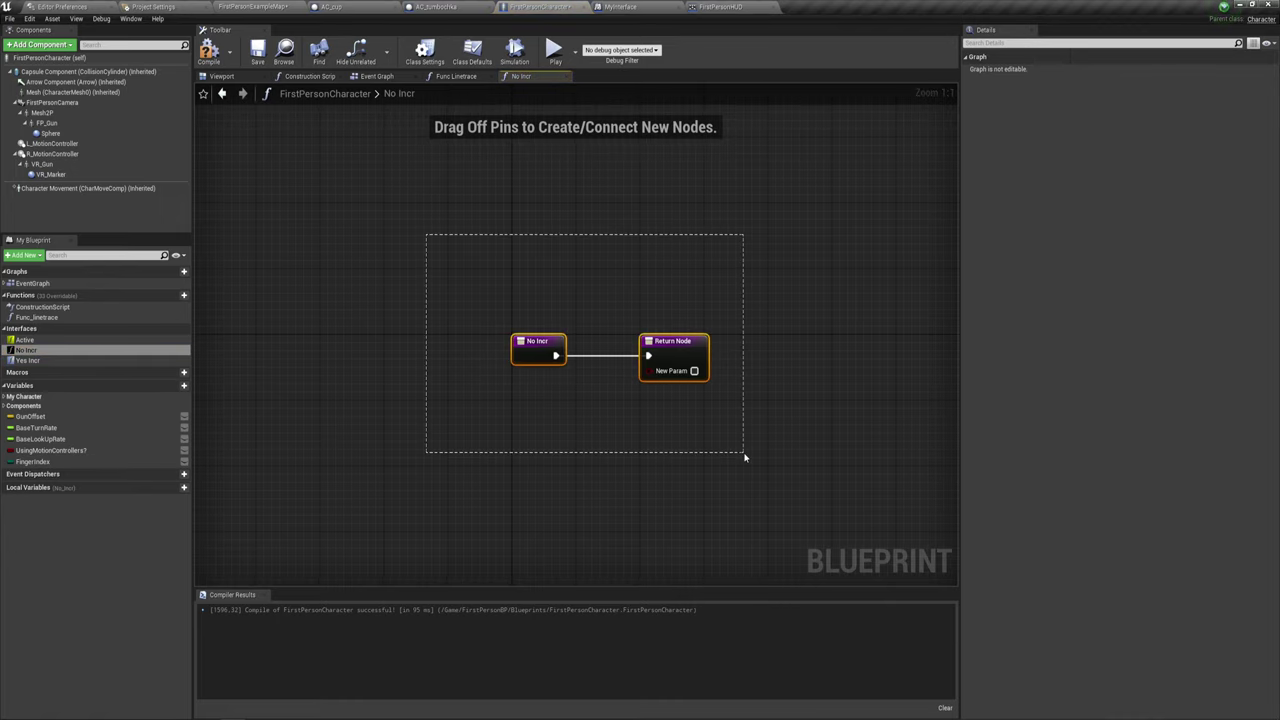
mouse_move(505, 349)
mouse_down()
mouse_move(432, 360)
mouse_move(458, 344)
mouse_up()
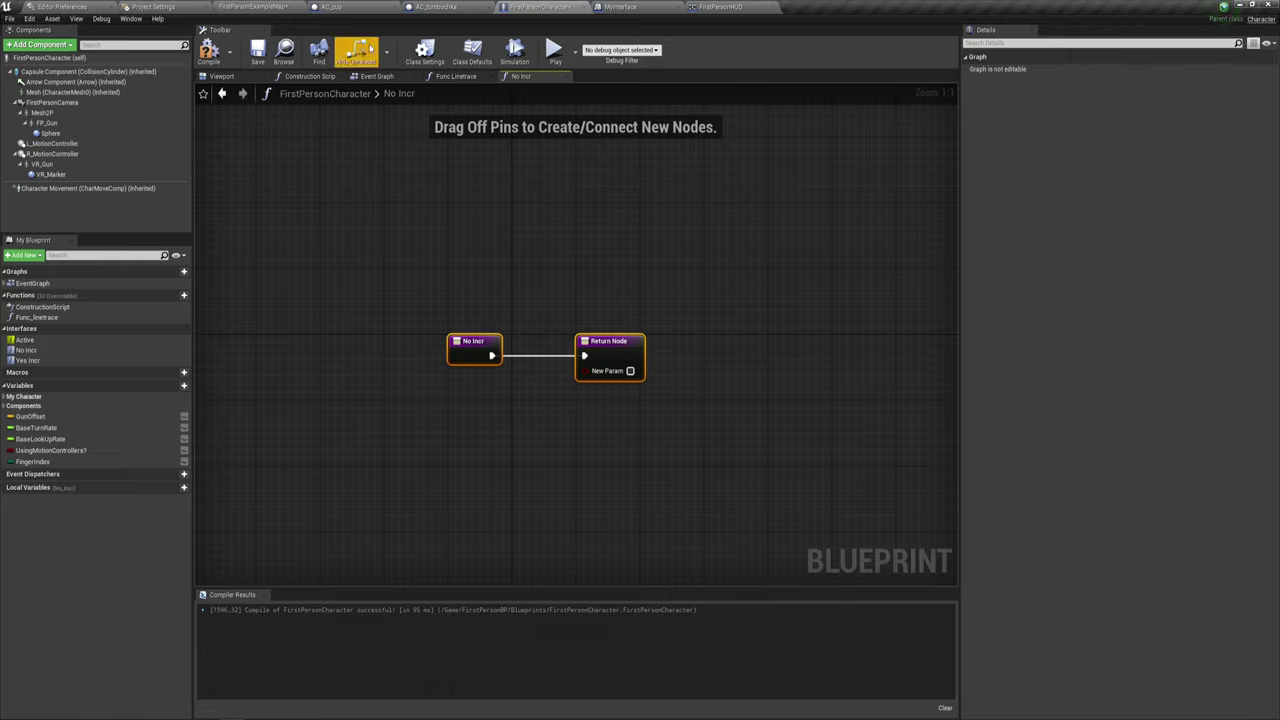
click(646, 336)
drag(609, 340, 791, 340)
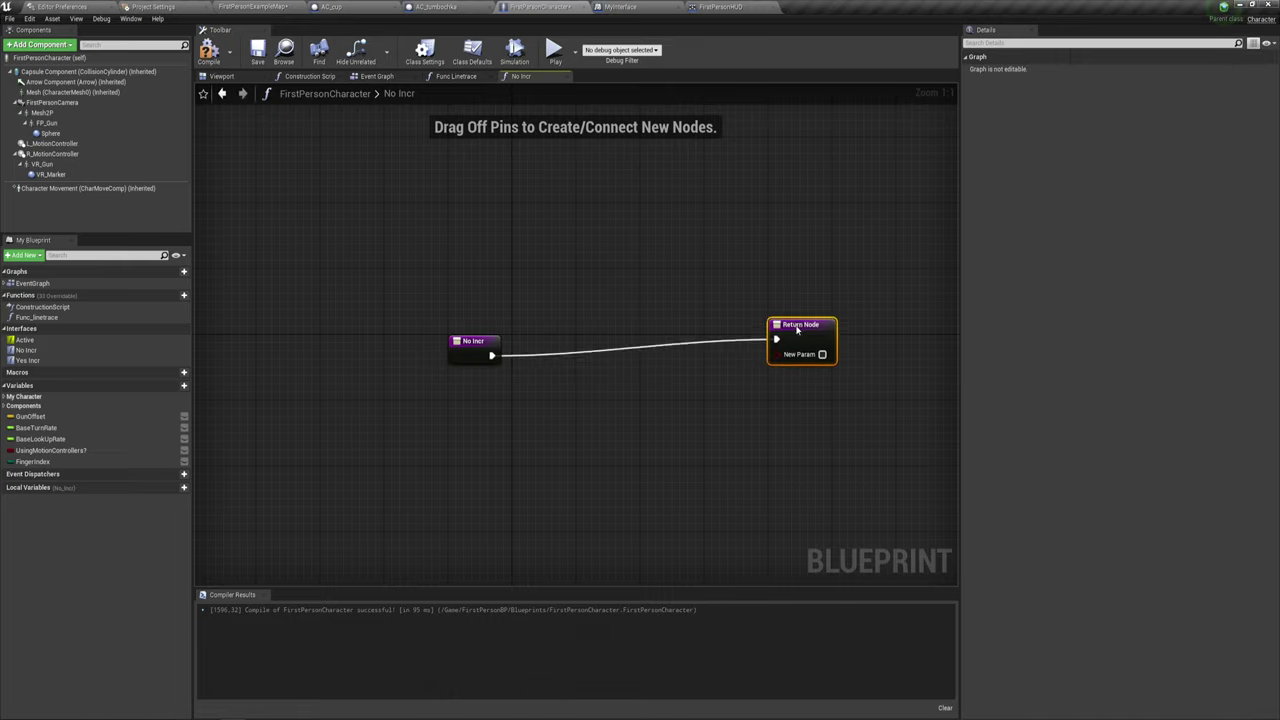
drag(470, 341, 340, 341)
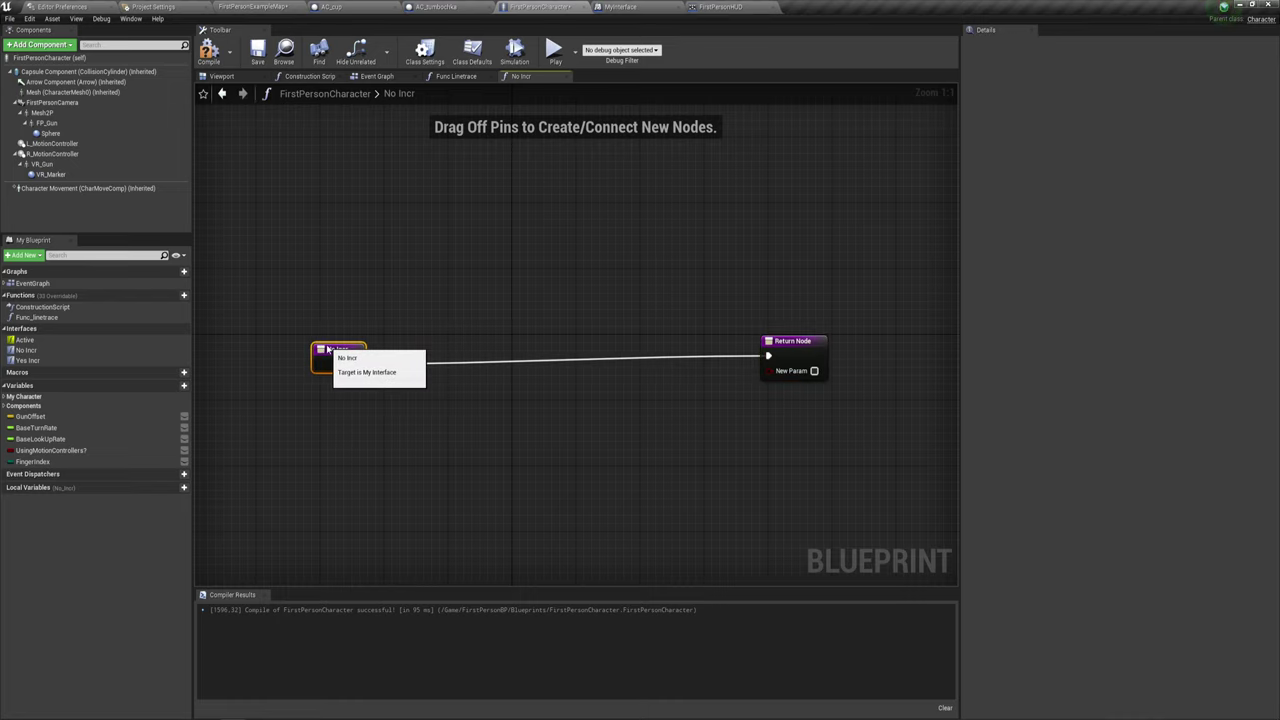
Close the Func Linetrace graph and start a wire from the second Branch's False output.
click(456, 79)
right_drag(646, 345, 594, 313)
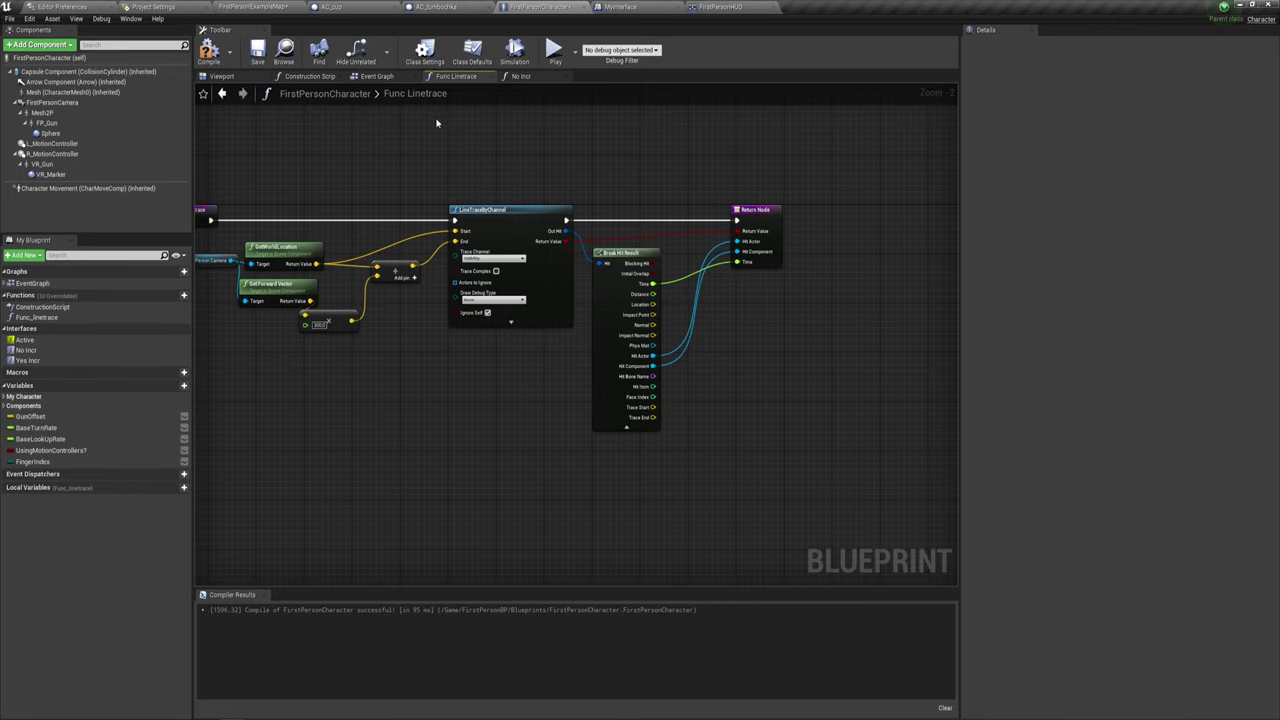
scroll(510, 327, down, 3)
click(537, 78)
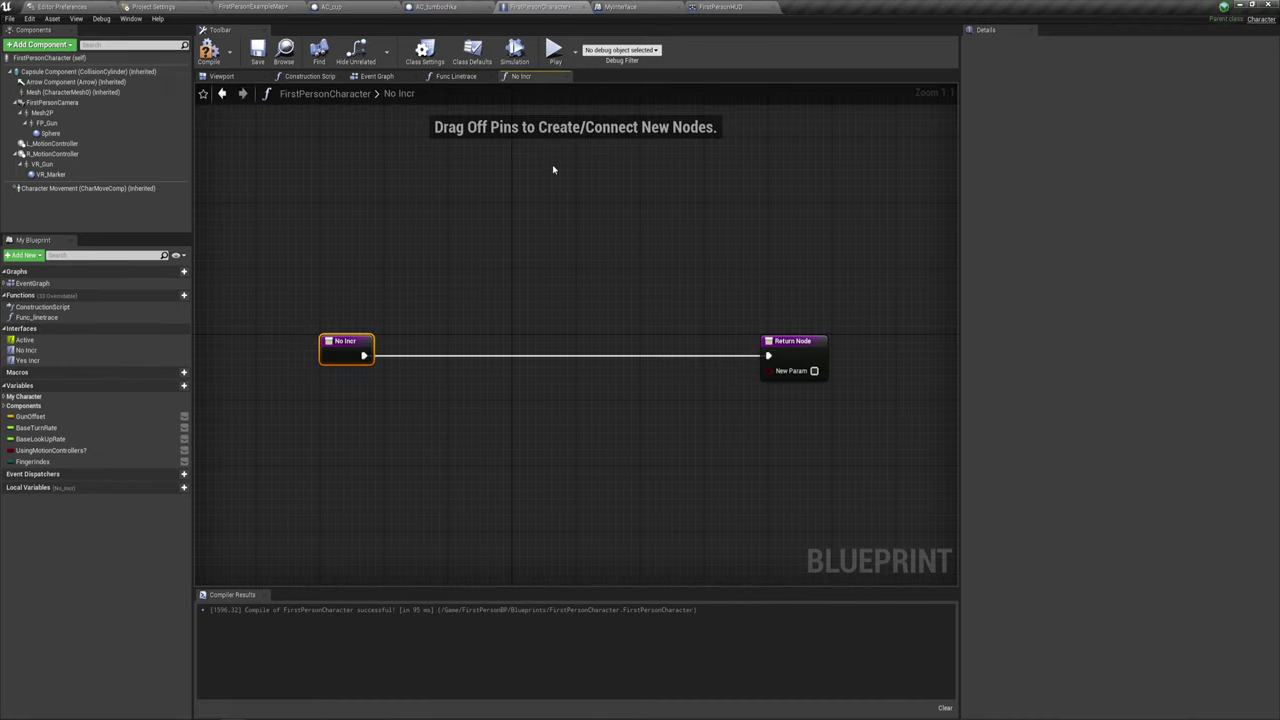
click(490, 78)
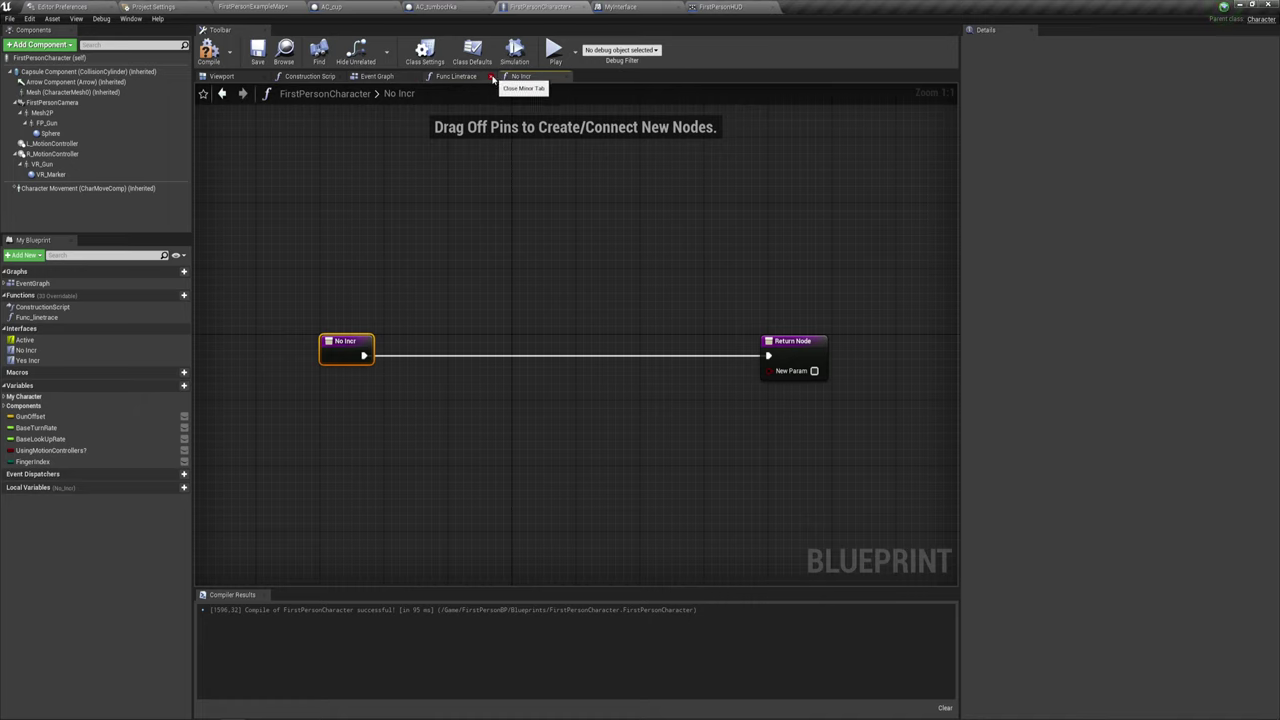
click(377, 77)
right_drag(537, 354, 533, 288)
Wire the Branch nodes' False outputs into the No Incr call.
drag(507, 222, 566, 323)
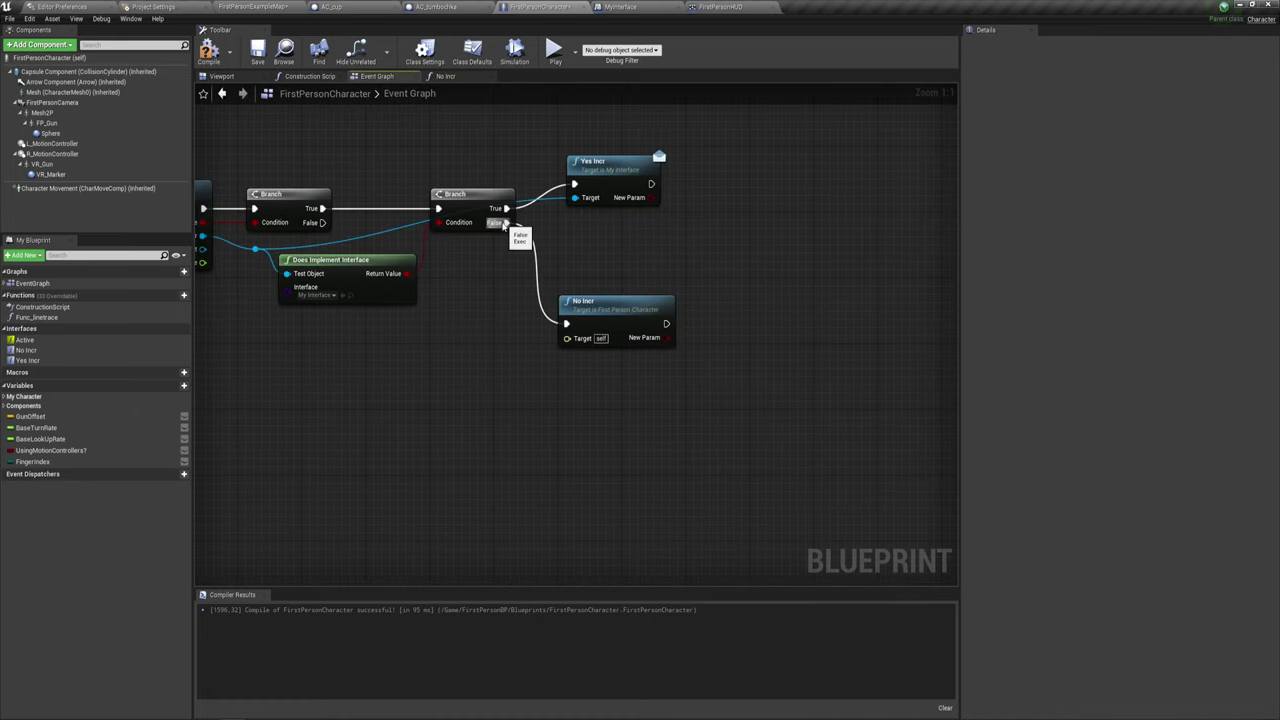
right_drag(419, 315, 468, 344)
drag(349, 346, 477, 302)
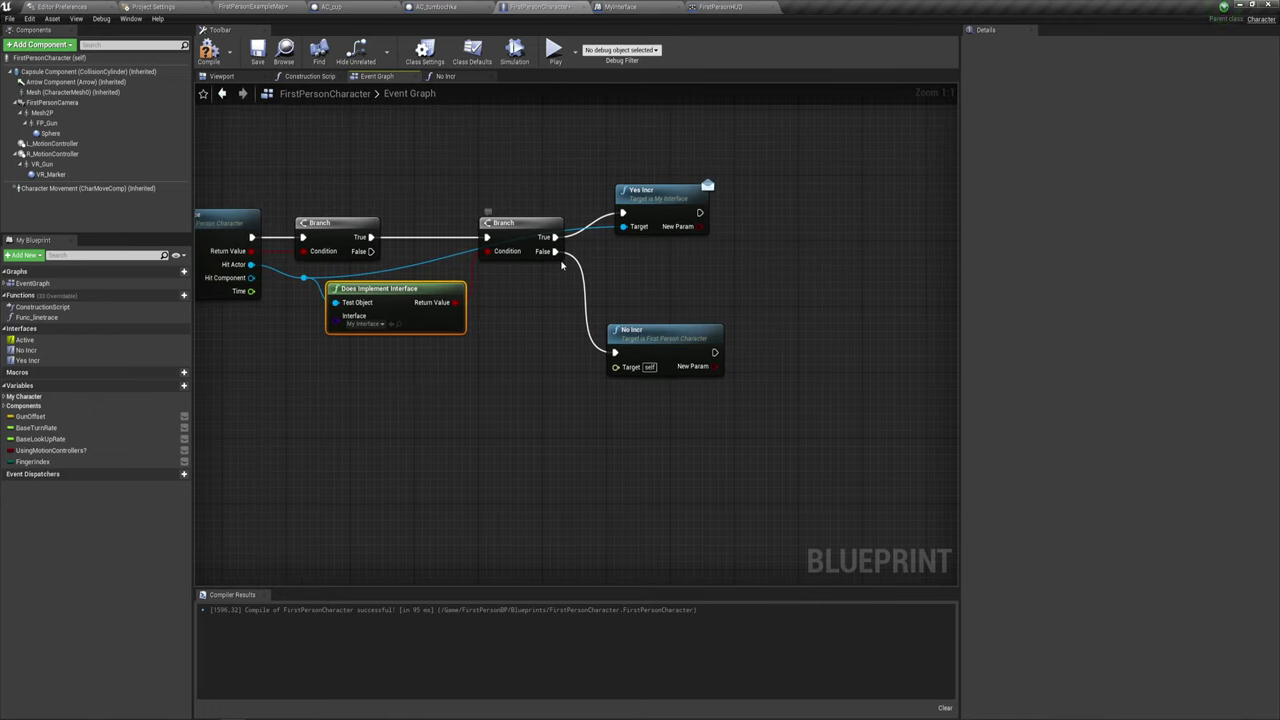
mouse_move(572, 288)
mouse_down()
mouse_move(789, 427)
mouse_move(714, 428)
mouse_up()
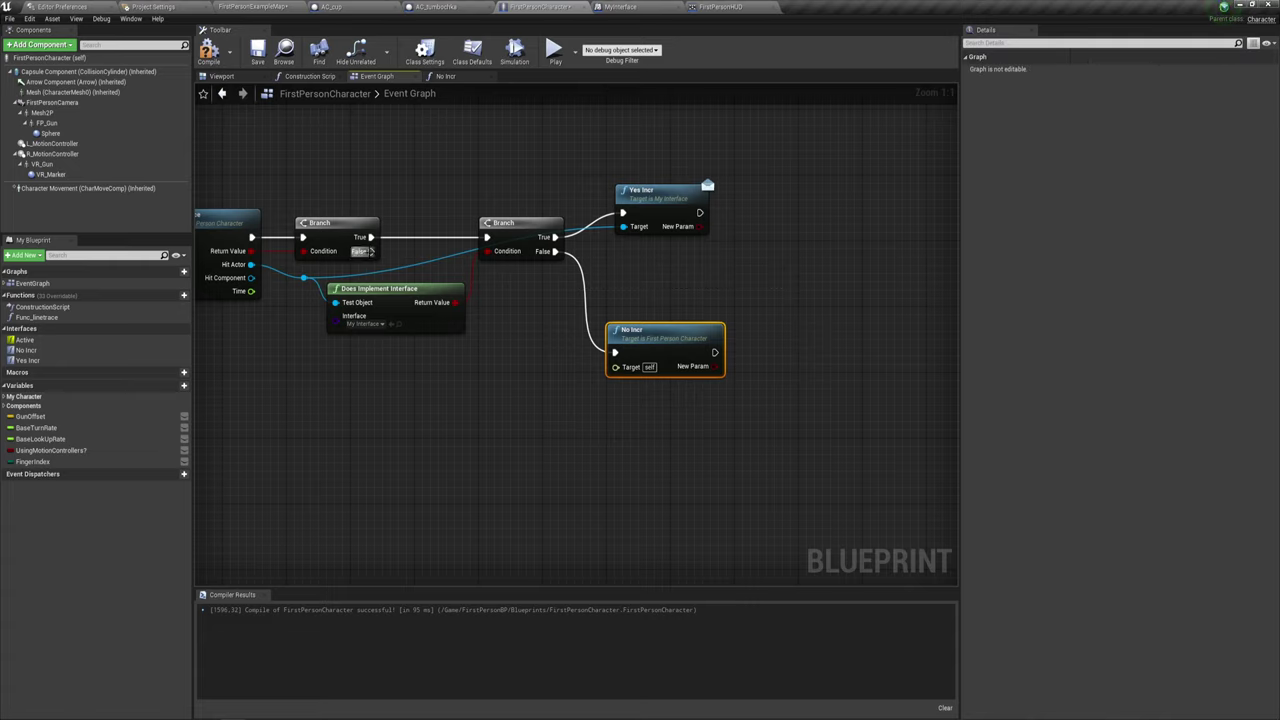
drag(370, 251, 252, 264)
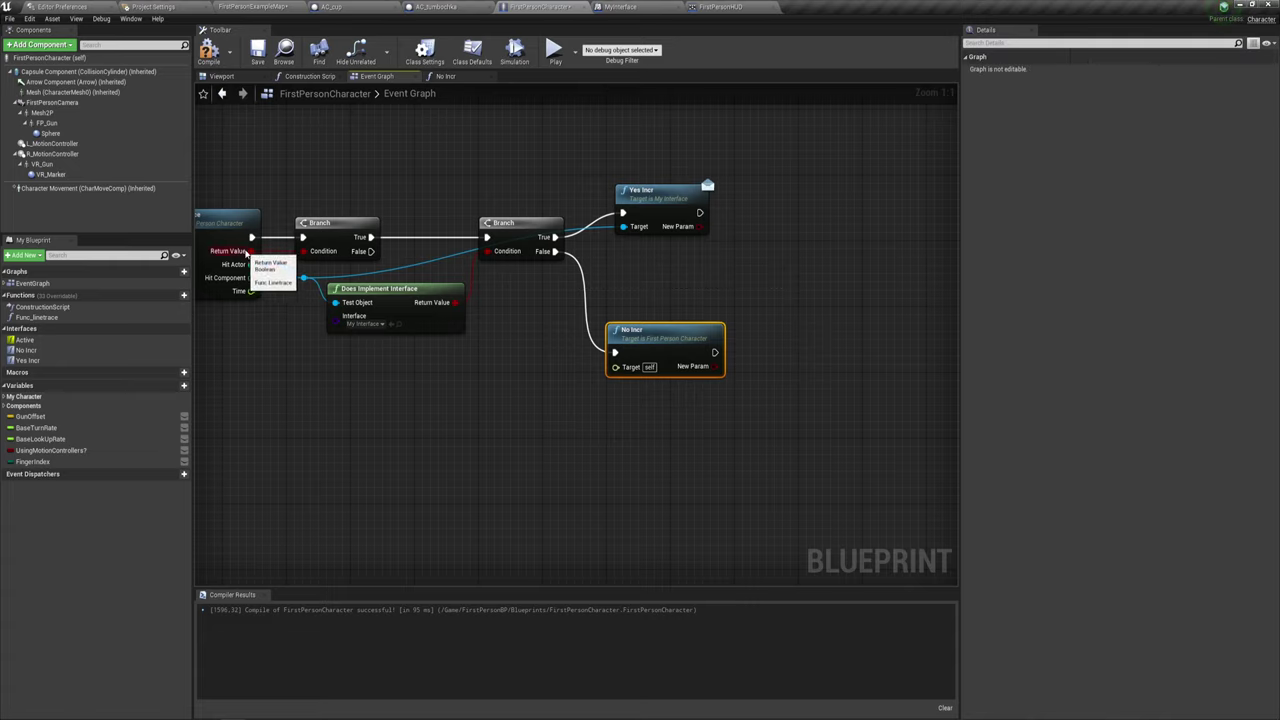
click(330, 235)
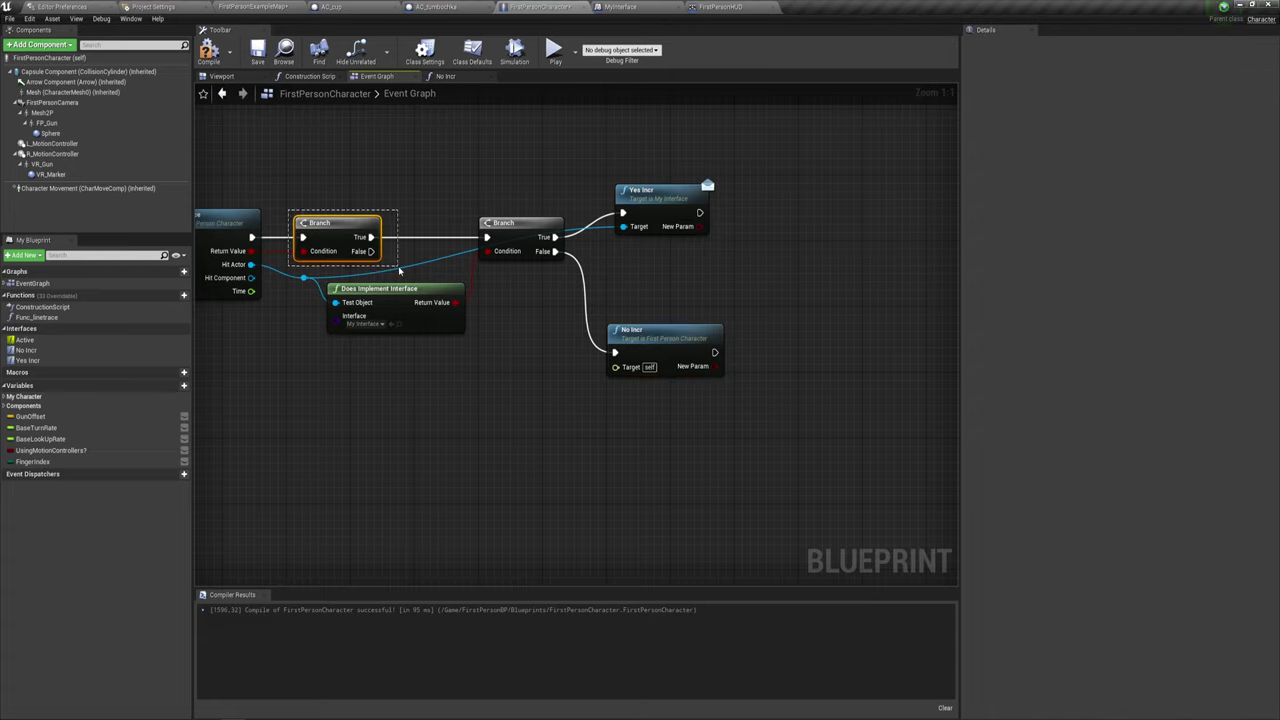
drag(372, 252, 616, 352)
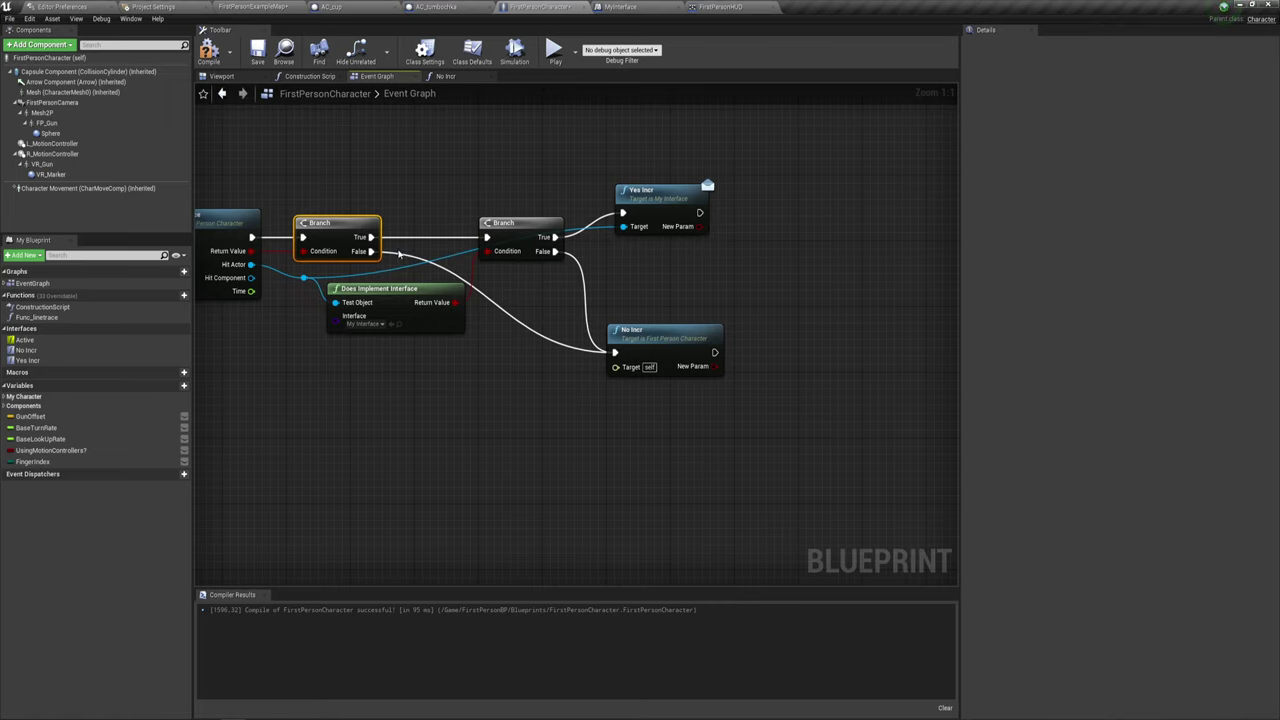
Inspect the No Incr call and the second Branch with its Yes Incr node.
right_drag(354, 260, 382, 294)
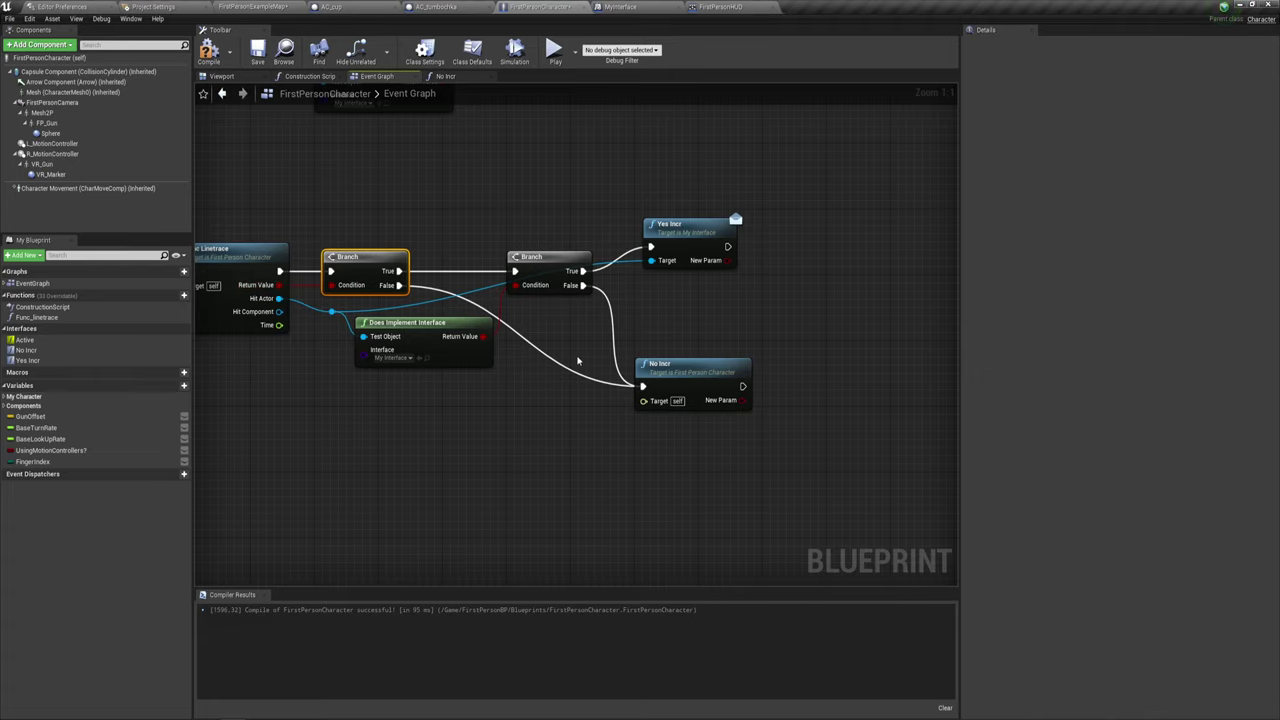
right_drag(657, 383, 644, 341)
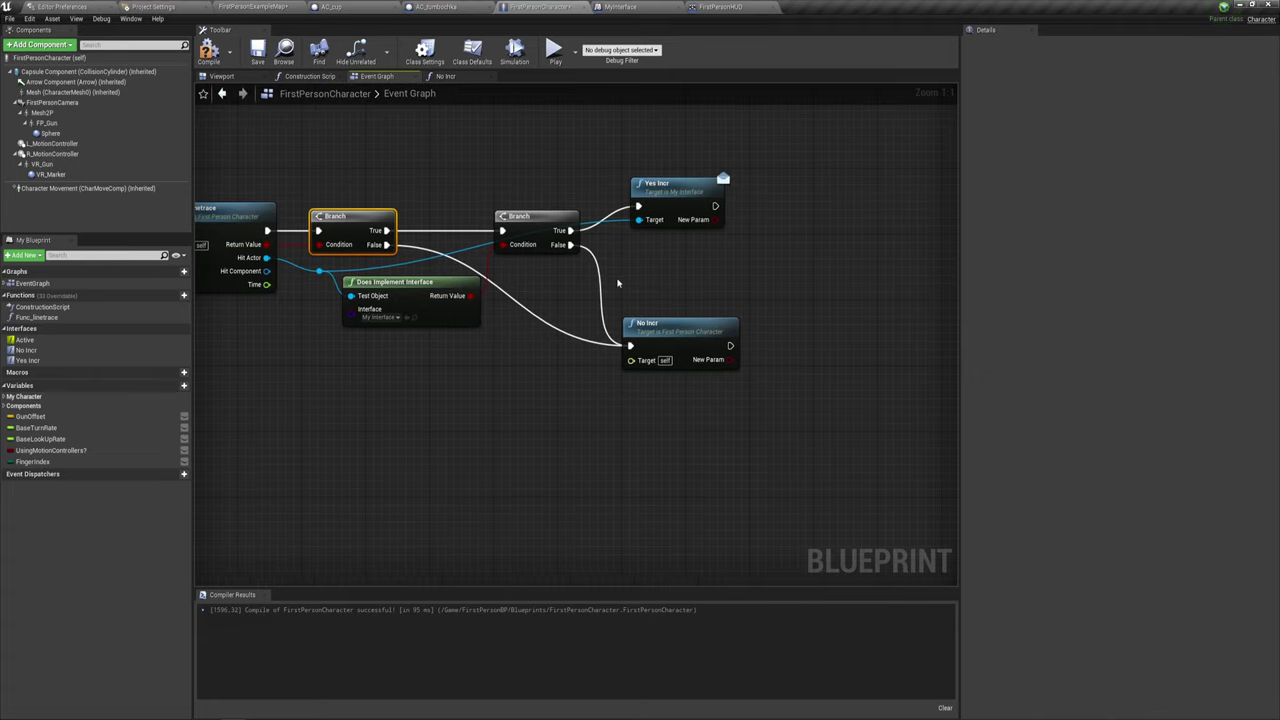
drag(629, 302, 785, 406)
click(580, 383)
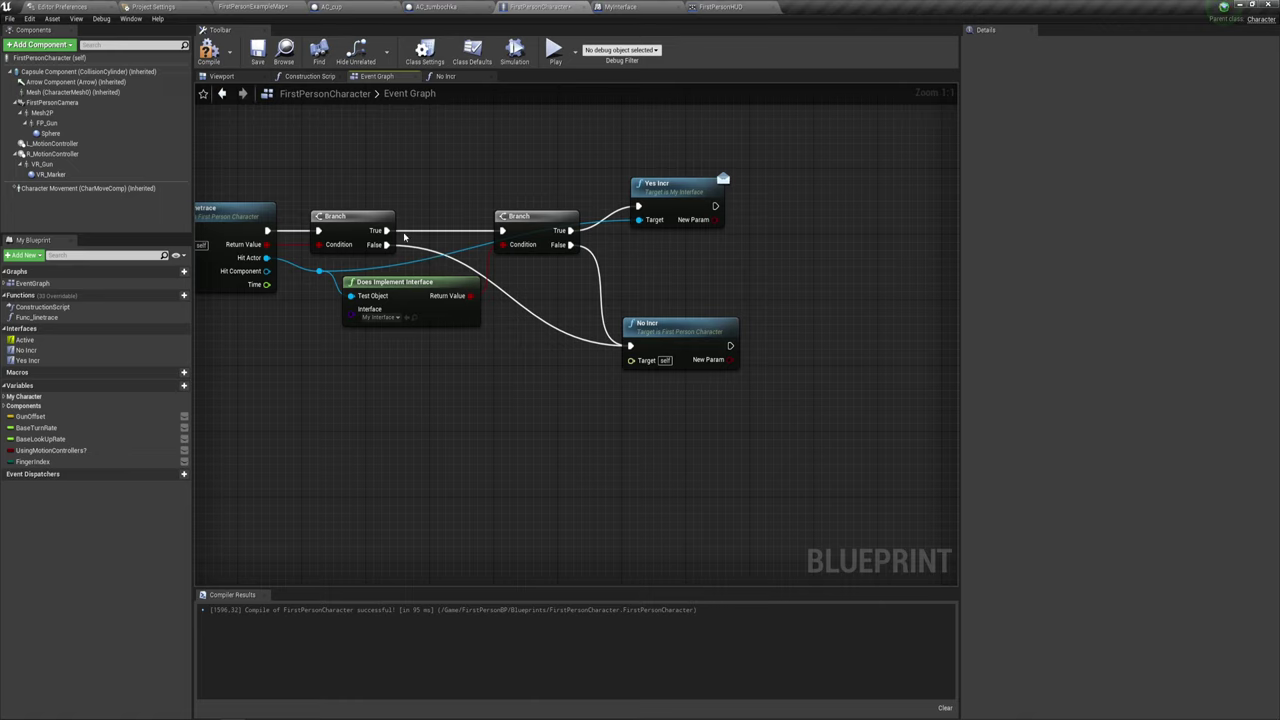
right_drag(604, 322, 608, 360)
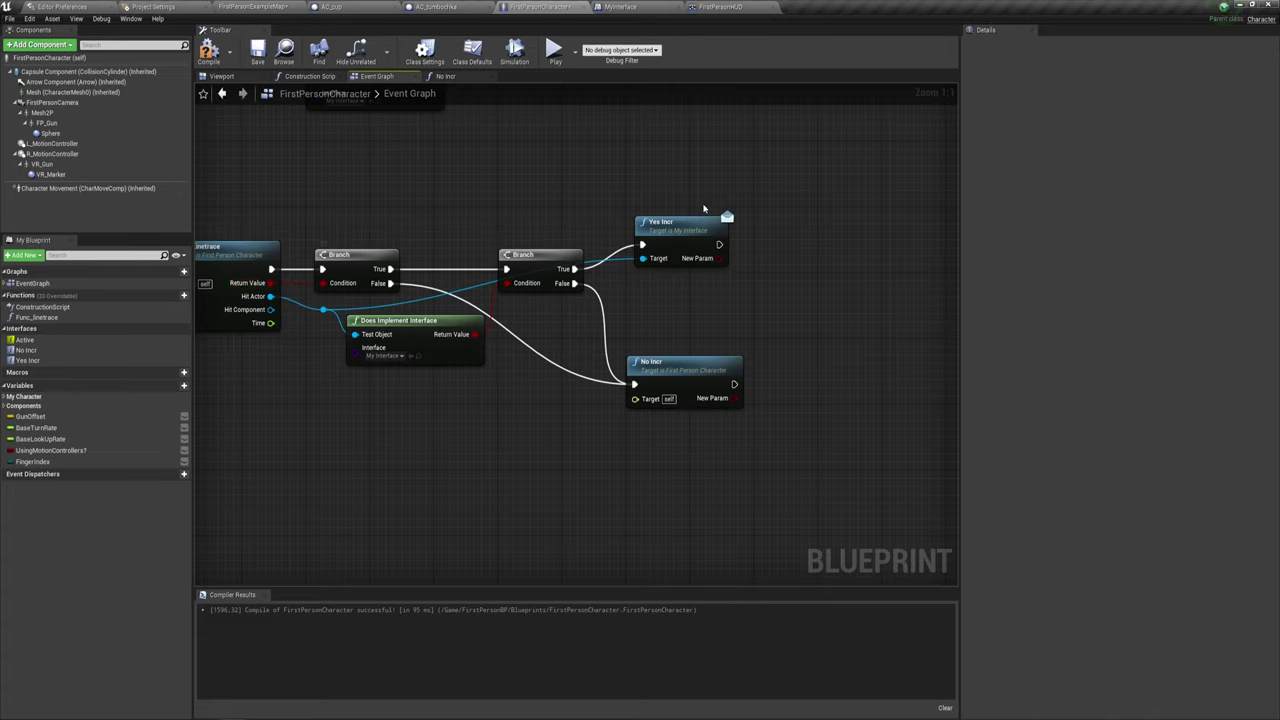
drag(479, 168, 741, 287)
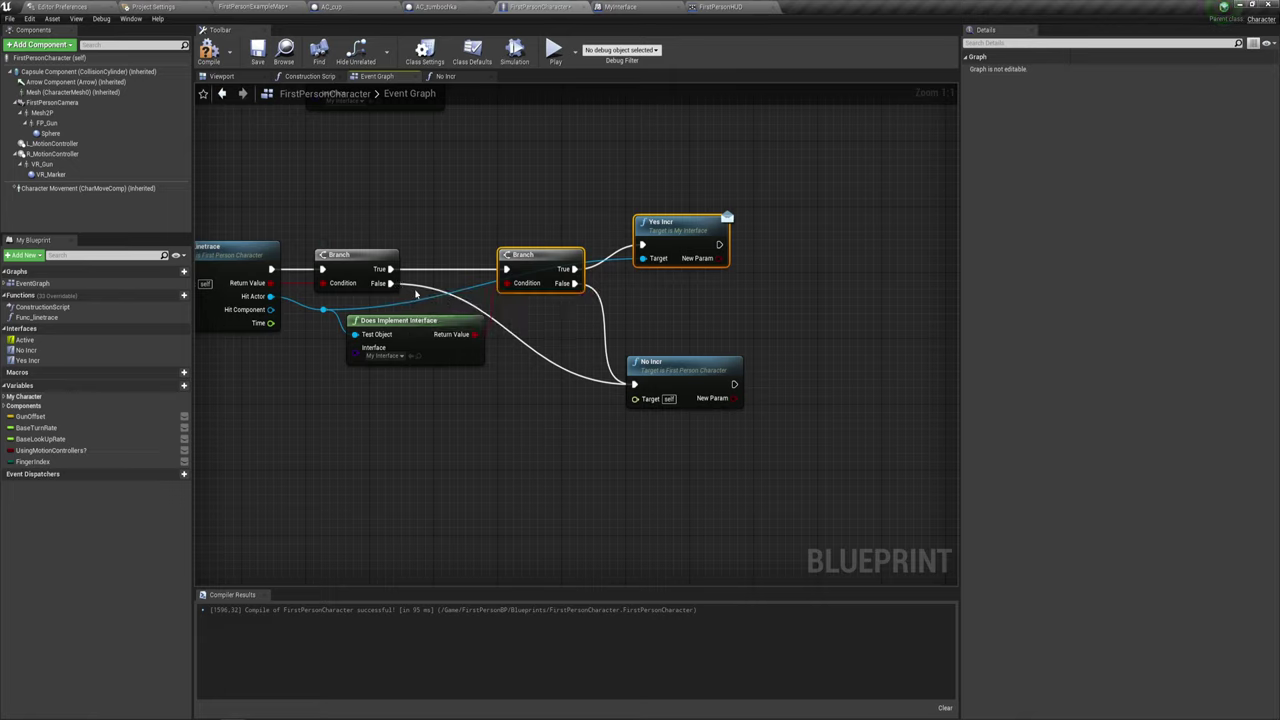
right_drag(551, 436, 236, 341)
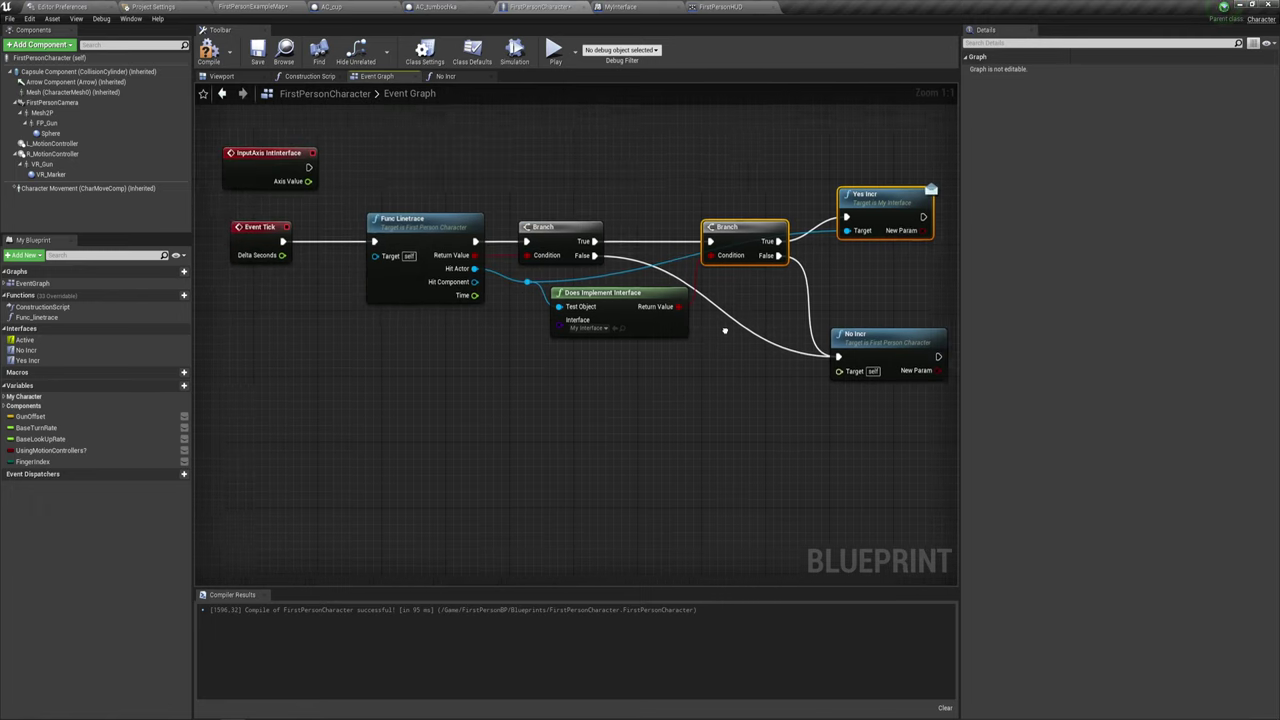
Check the Event Tick node, then reselect the No Incr and Yes Incr calls.
drag(221, 316, 297, 226)
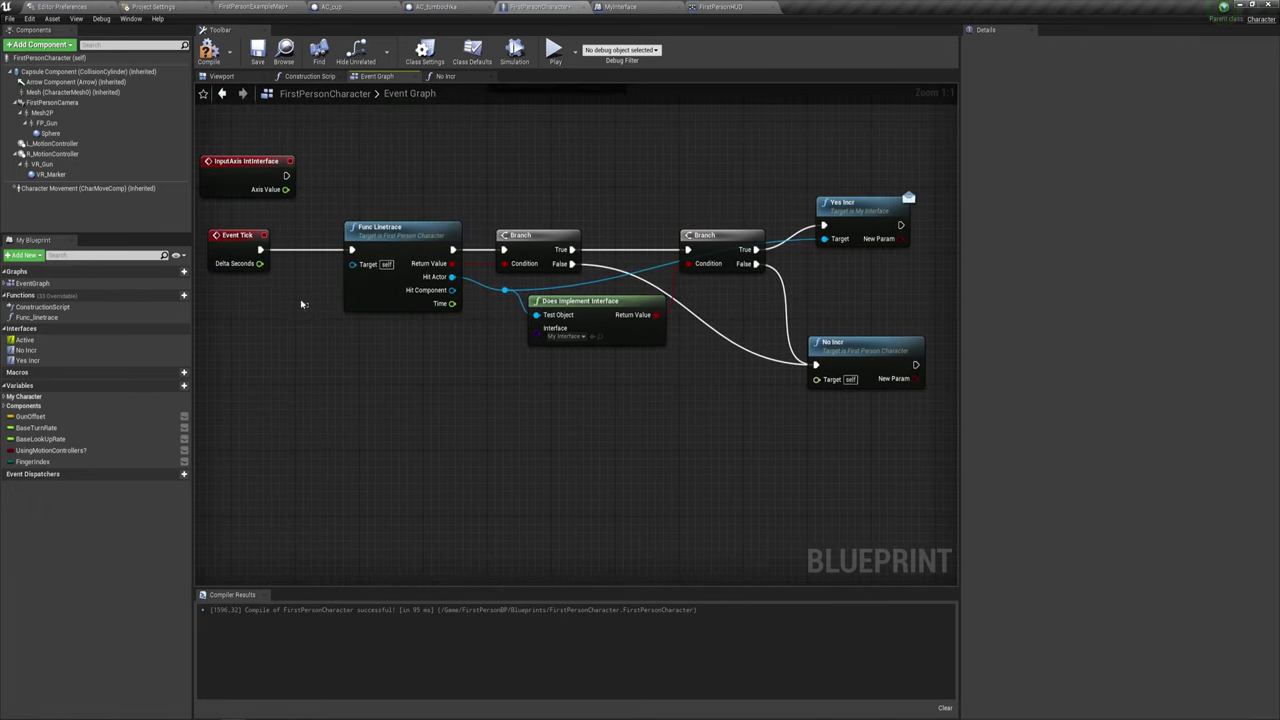
drag(287, 222, 205, 310)
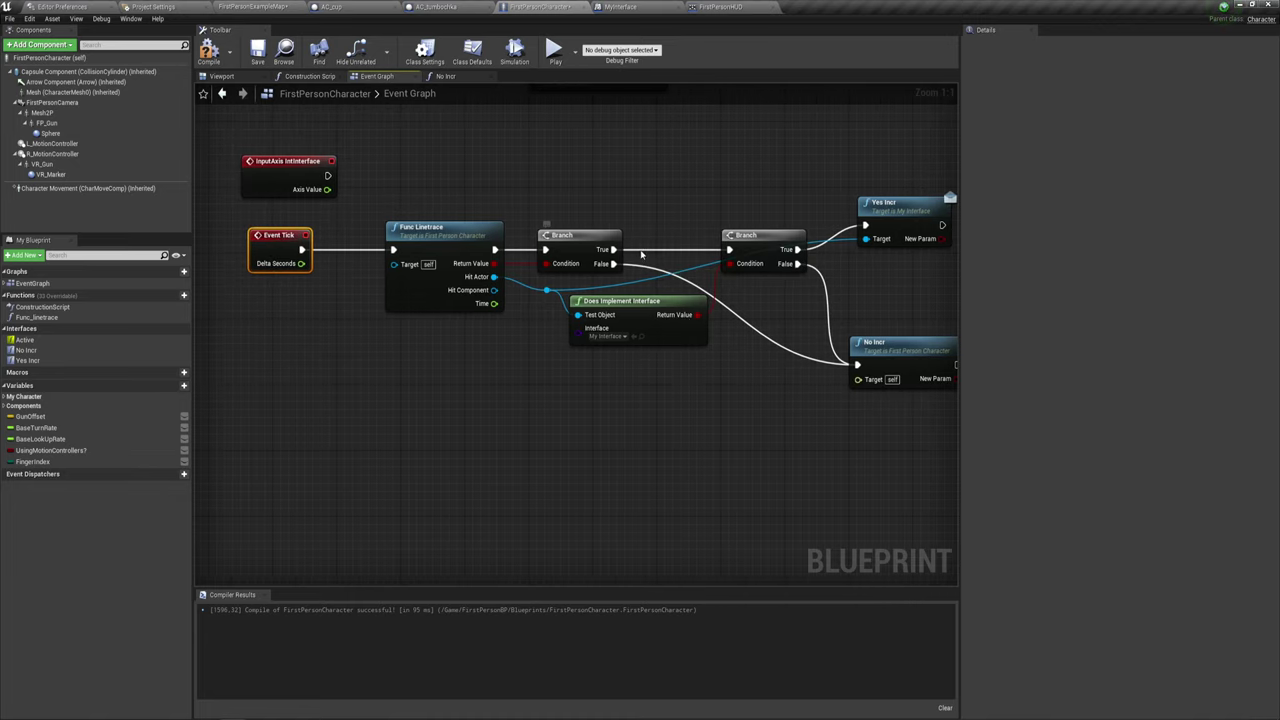
mouse_move(686, 242)
right_down()
mouse_move(470, 228)
mouse_move(451, 249)
right_up()
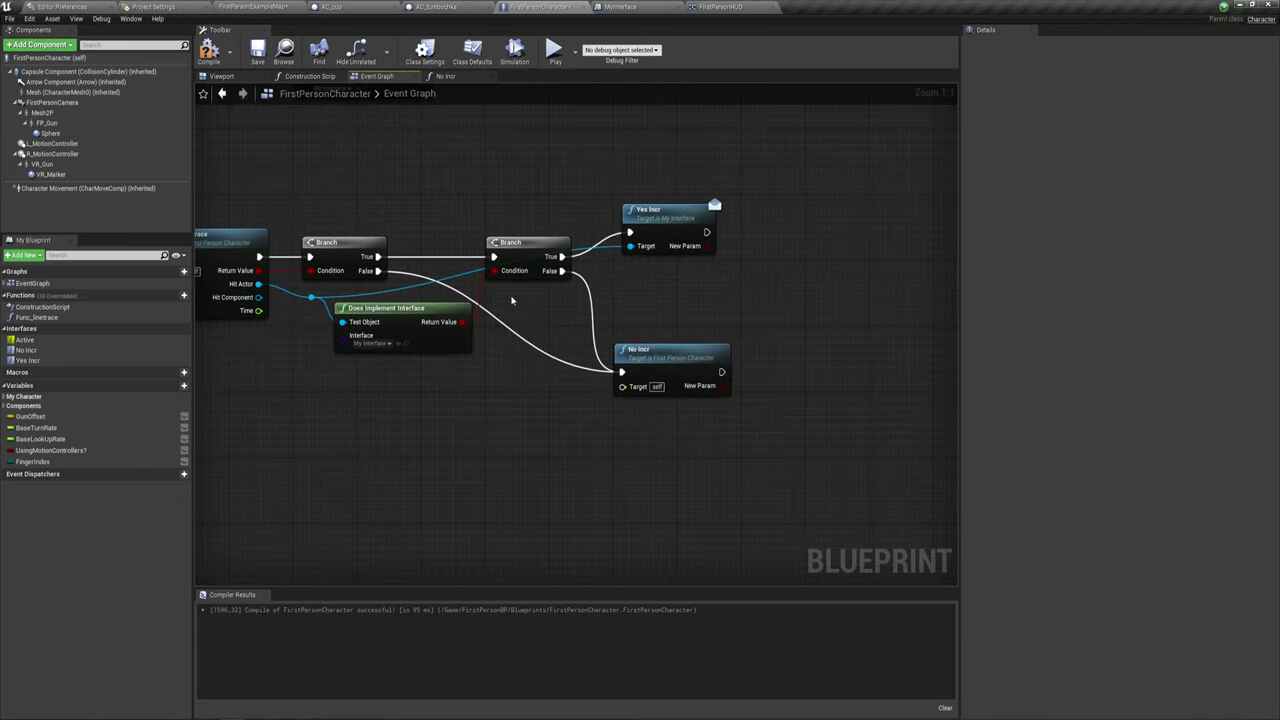
right_drag(649, 277, 627, 284)
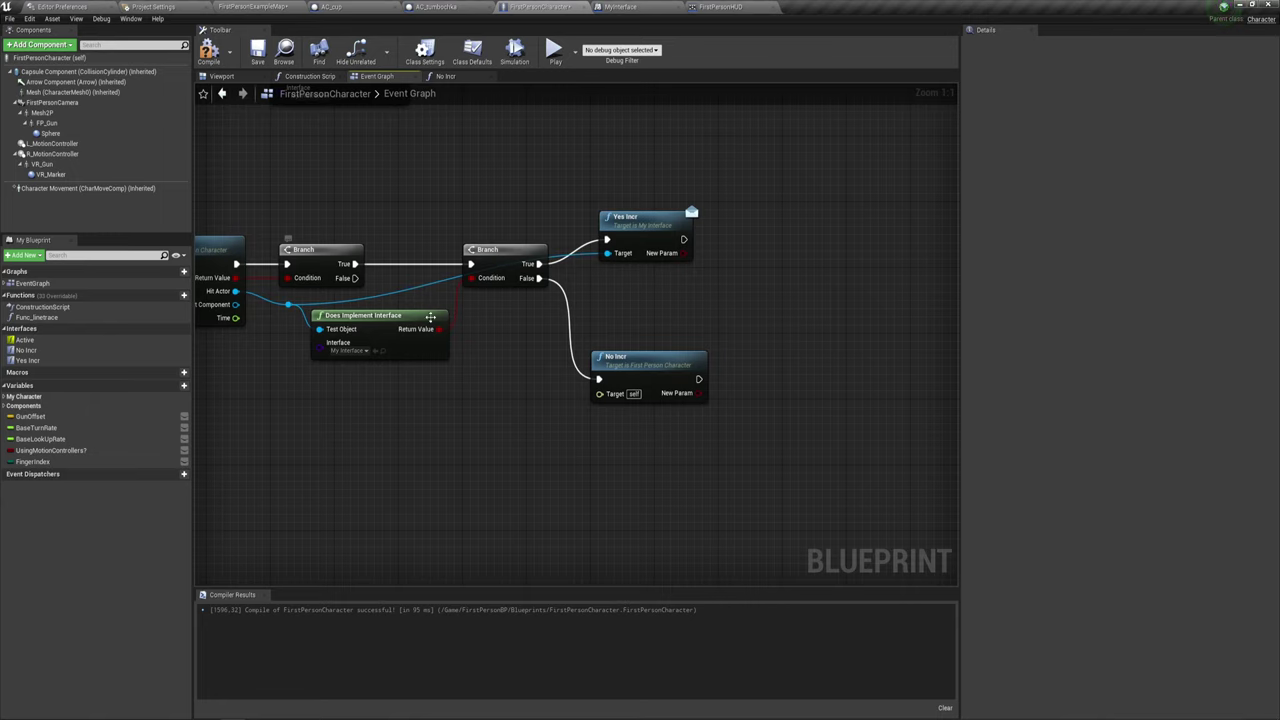
right_drag(430, 316, 375, 323)
click(590, 364)
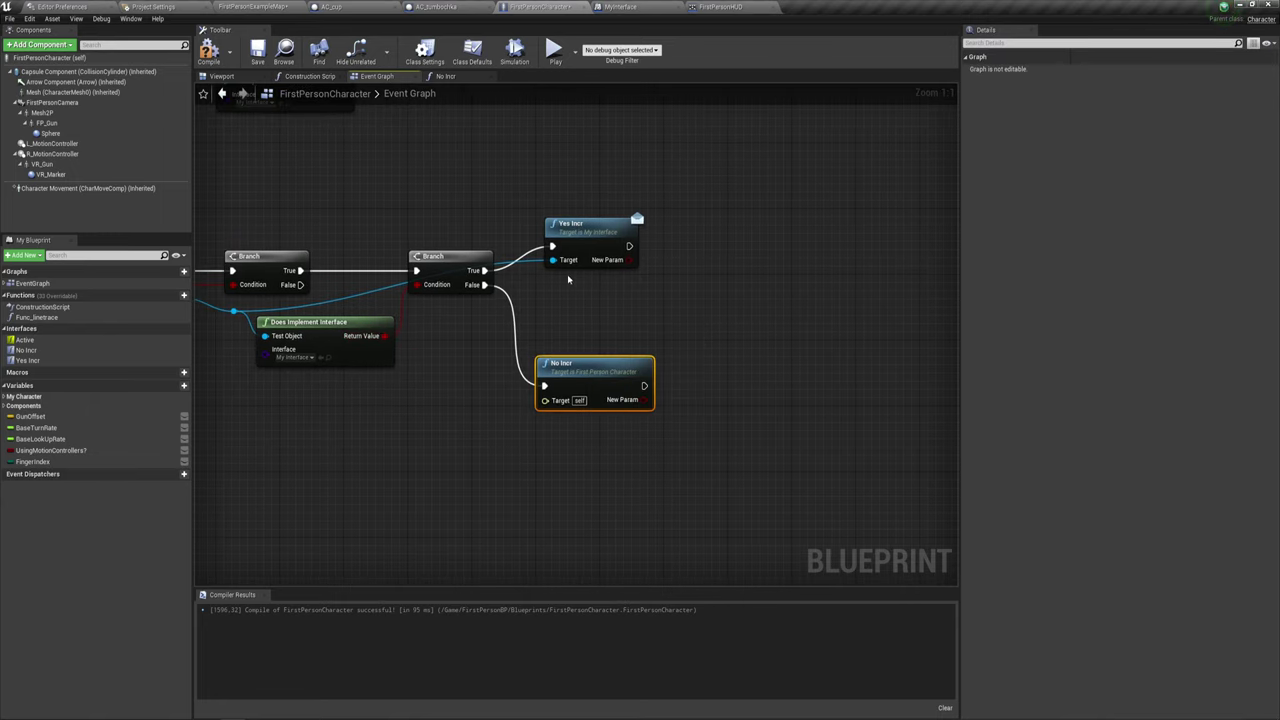
right_drag(568, 279, 606, 294)
click(627, 243)
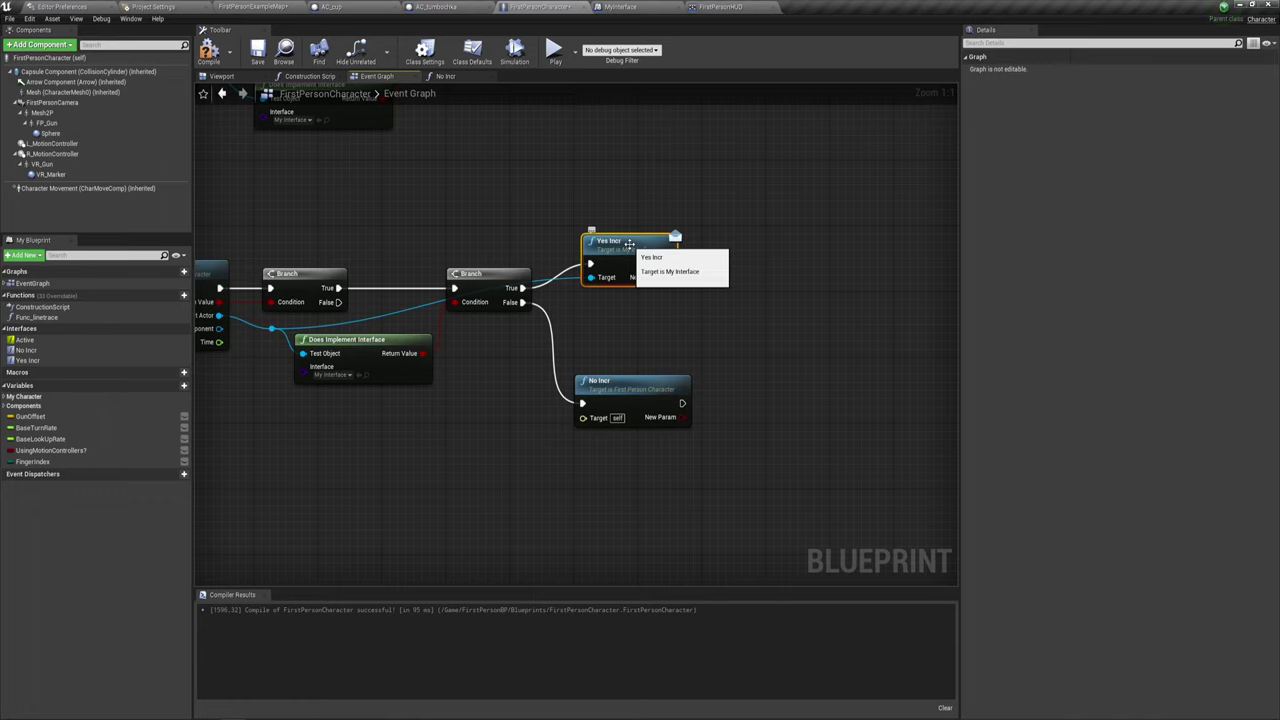
Check FirstPersonHUD's R, G, B and Opacity nodes, then open AC_tumbochka's Yes Incr graph.
click(748, 6)
drag(402, 330, 488, 390)
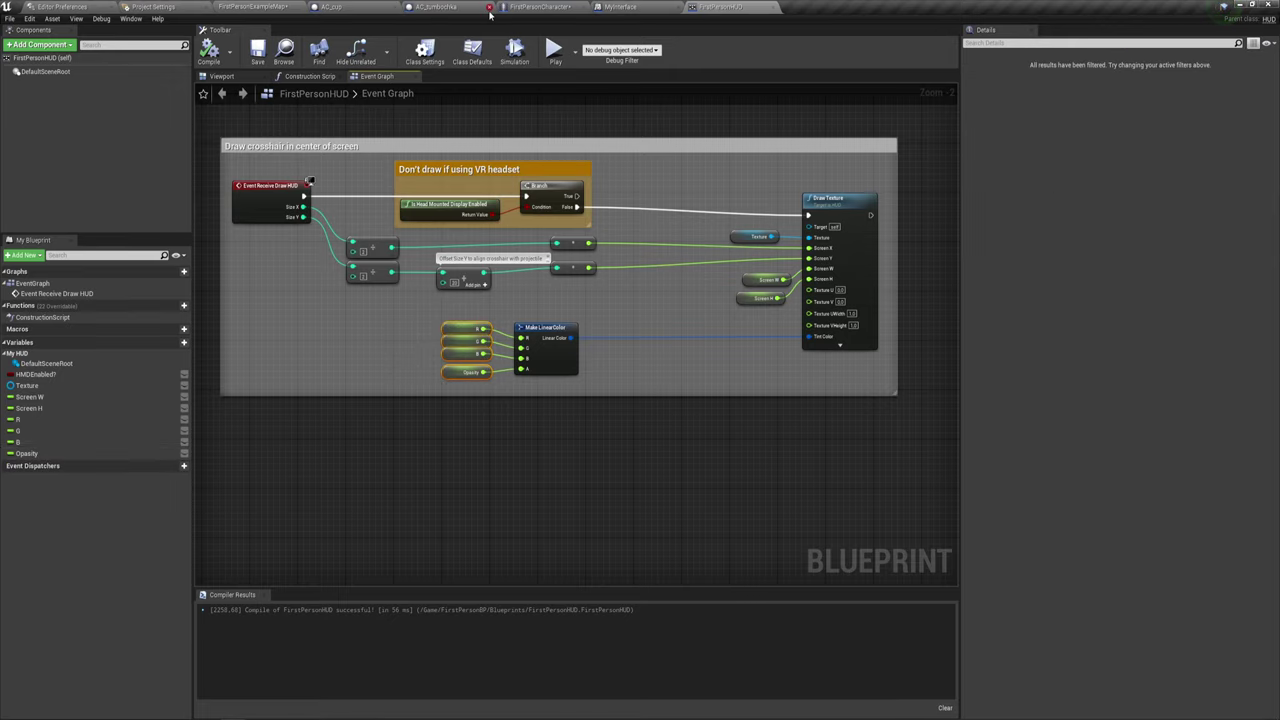
click(436, 6)
right_drag(401, 202, 488, 328)
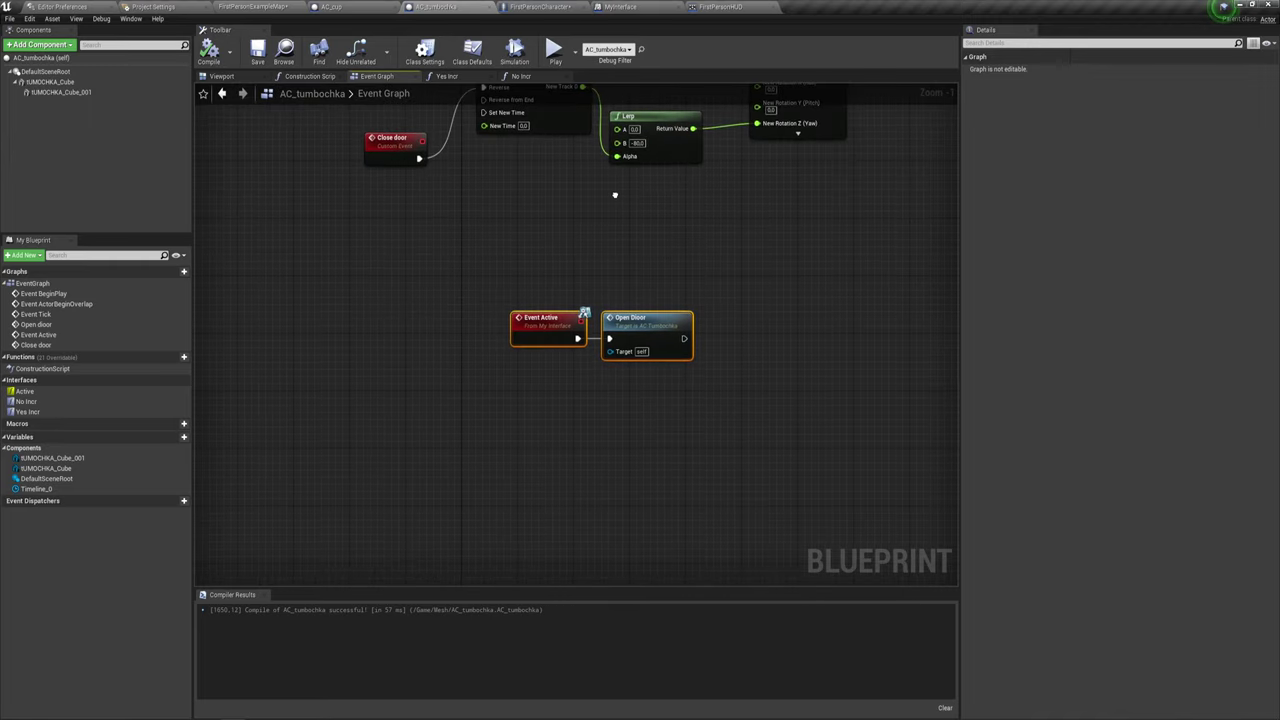
double_click(27, 411)
right_drag(451, 311, 431, 351)
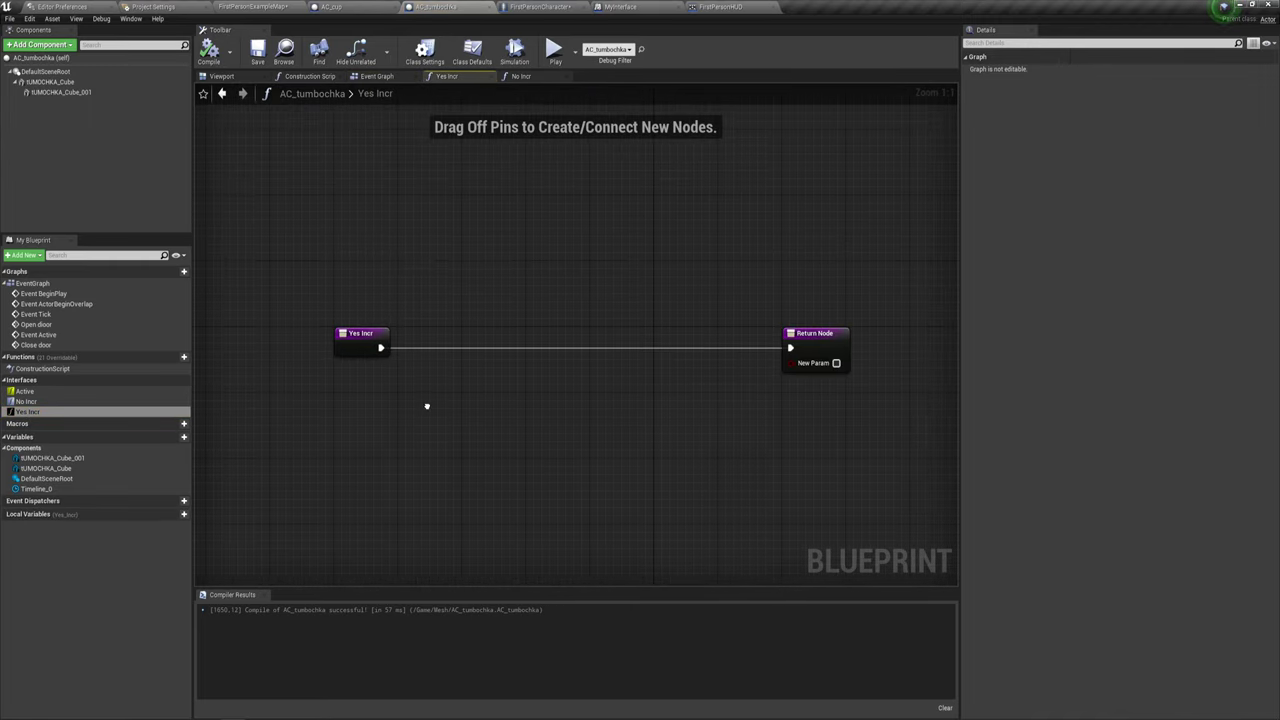
drag(431, 346, 765, 420)
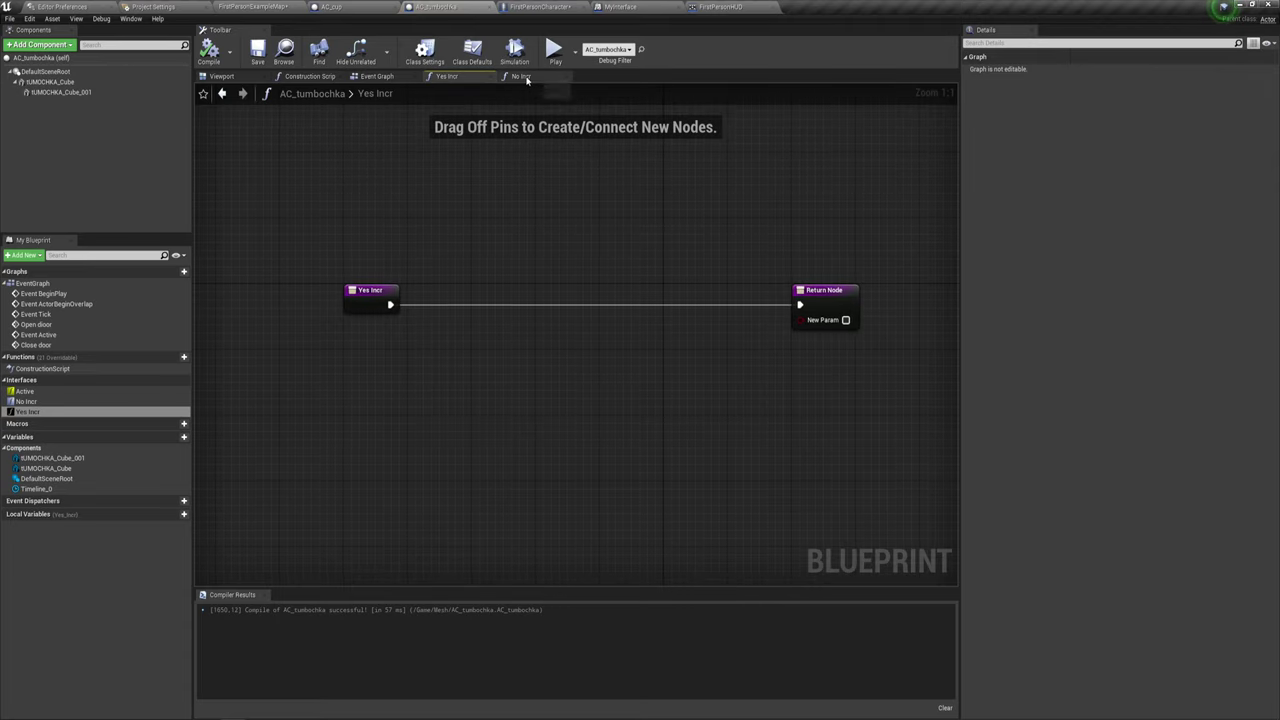
Move the Open Door call right beside Event Active in AC_tumbochka's Event Graph.
click(377, 76)
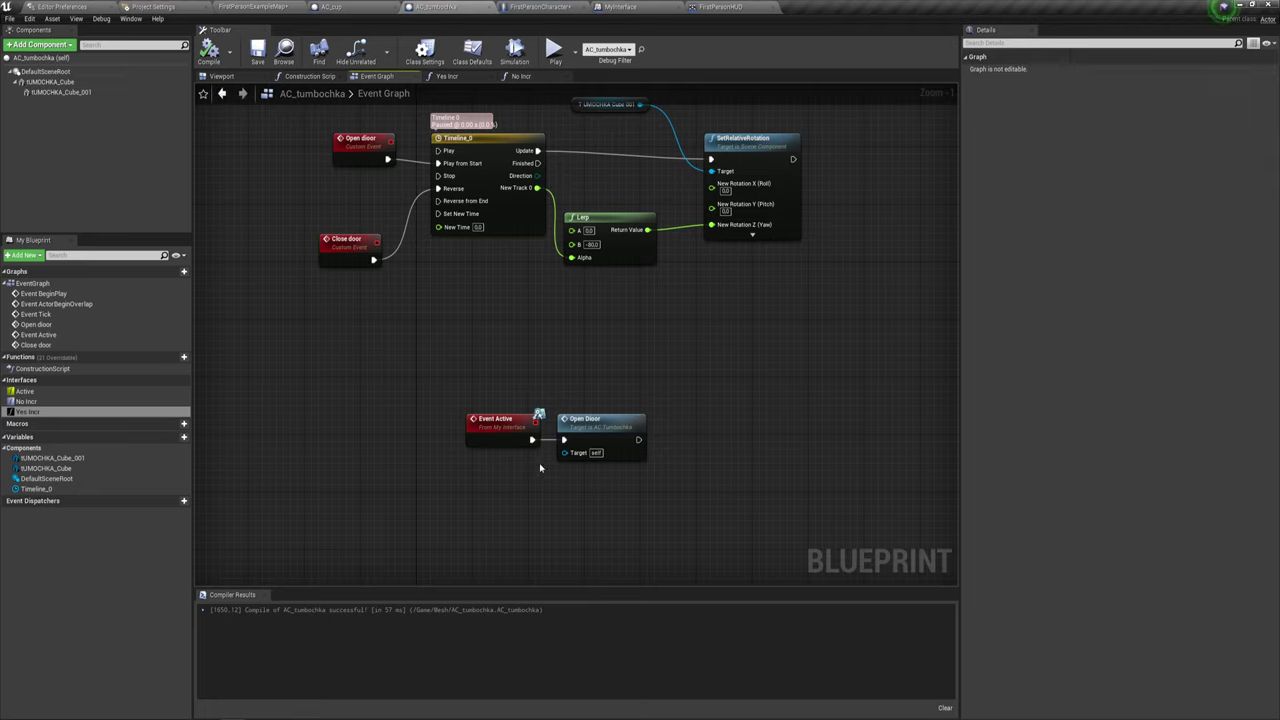
drag(600, 424, 787, 430)
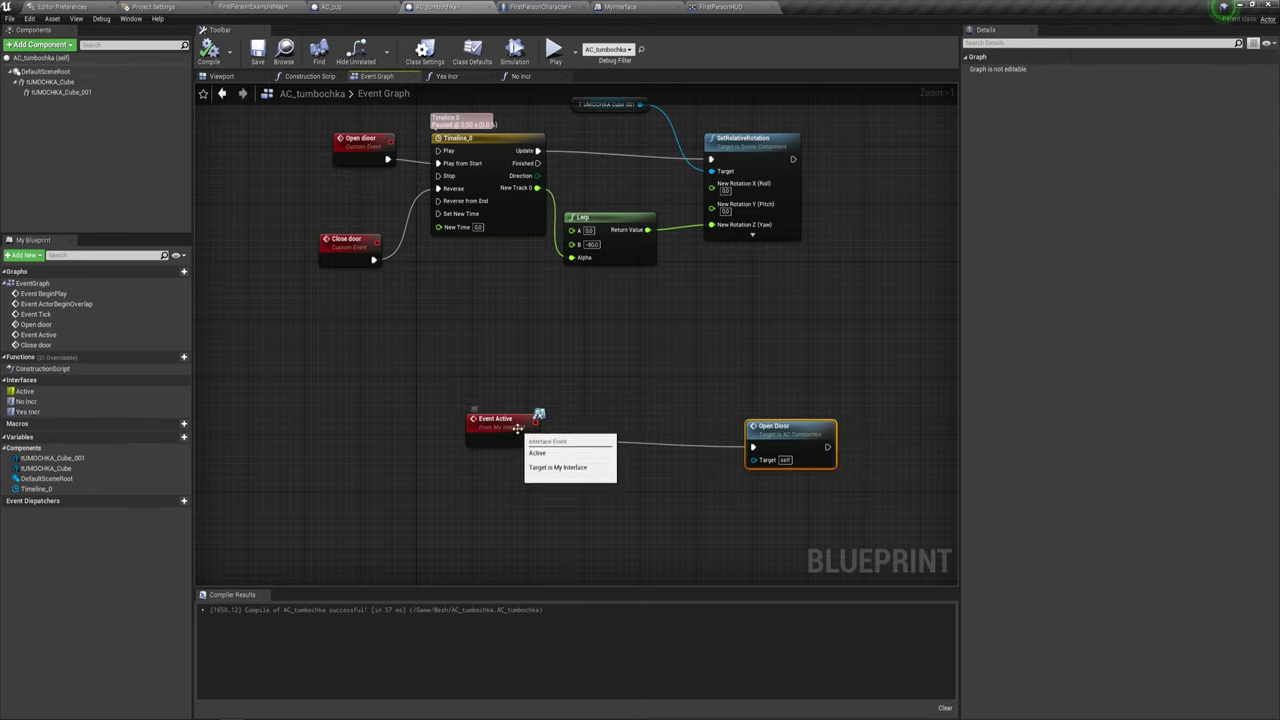
drag(518, 428, 355, 435)
mouse_move(785, 430)
mouse_down()
mouse_move(507, 378)
mouse_move(433, 429)
mouse_up()
mouse_move(535, 375)
right_down()
mouse_move(597, 330)
mouse_move(569, 336)
right_up()
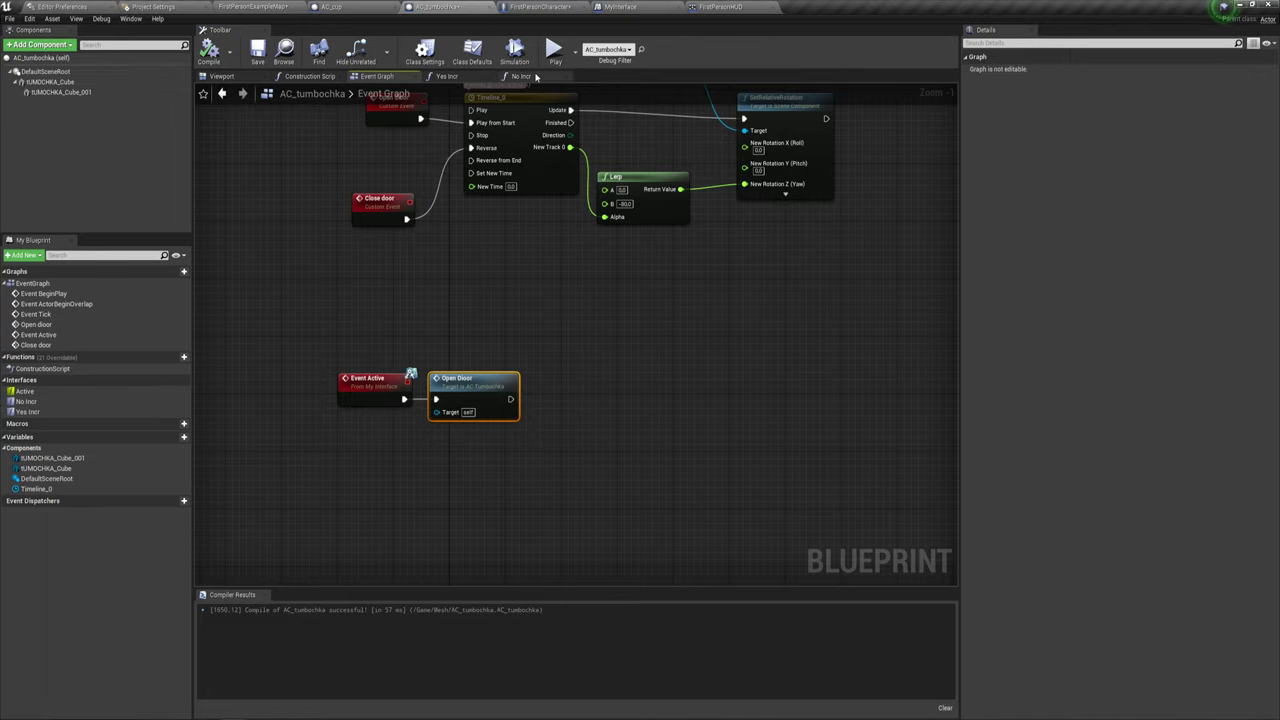
Add then delete a SET Timeline 0 node, wiring Yes Incr straight to Return Node.
click(447, 77)
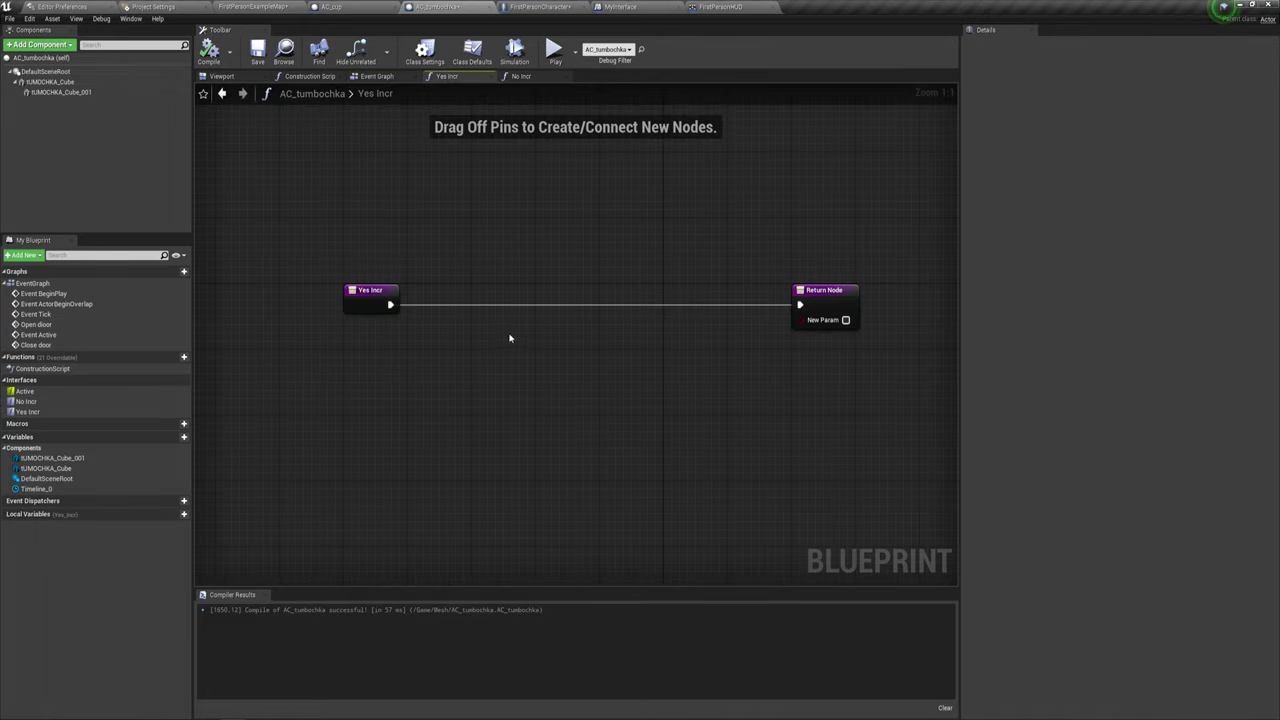
drag(394, 290, 478, 271)
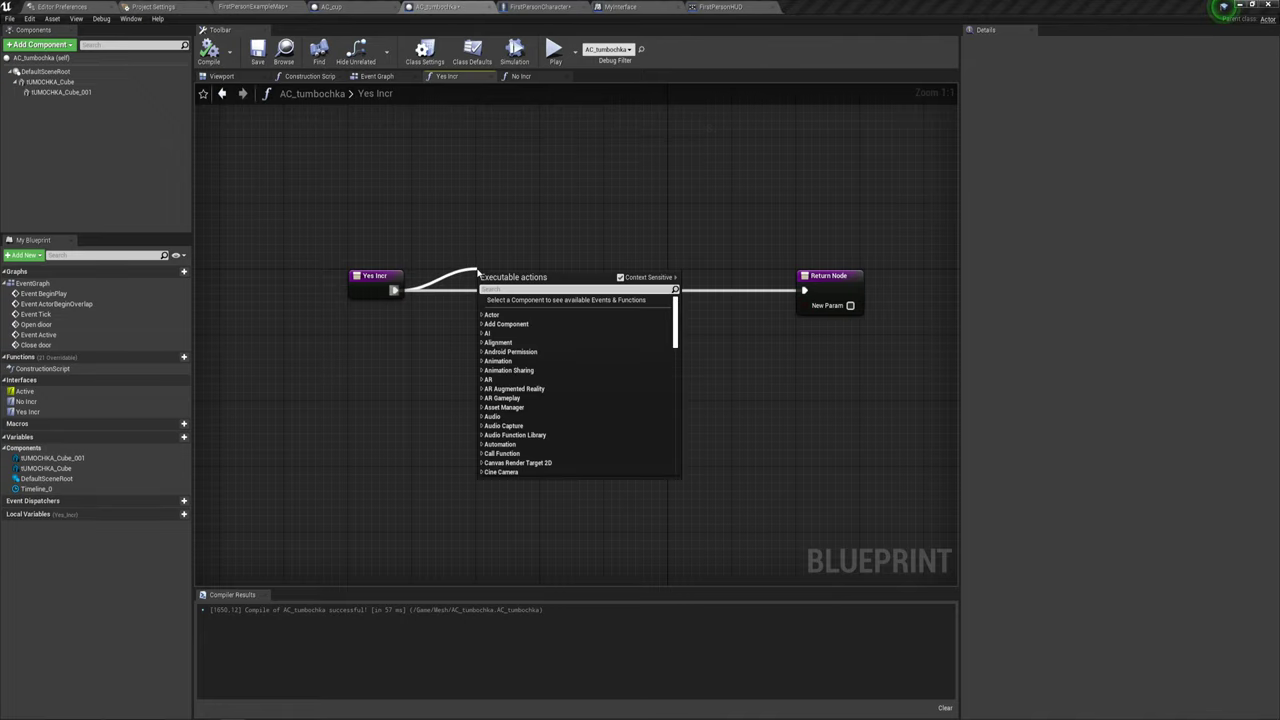
text(b)
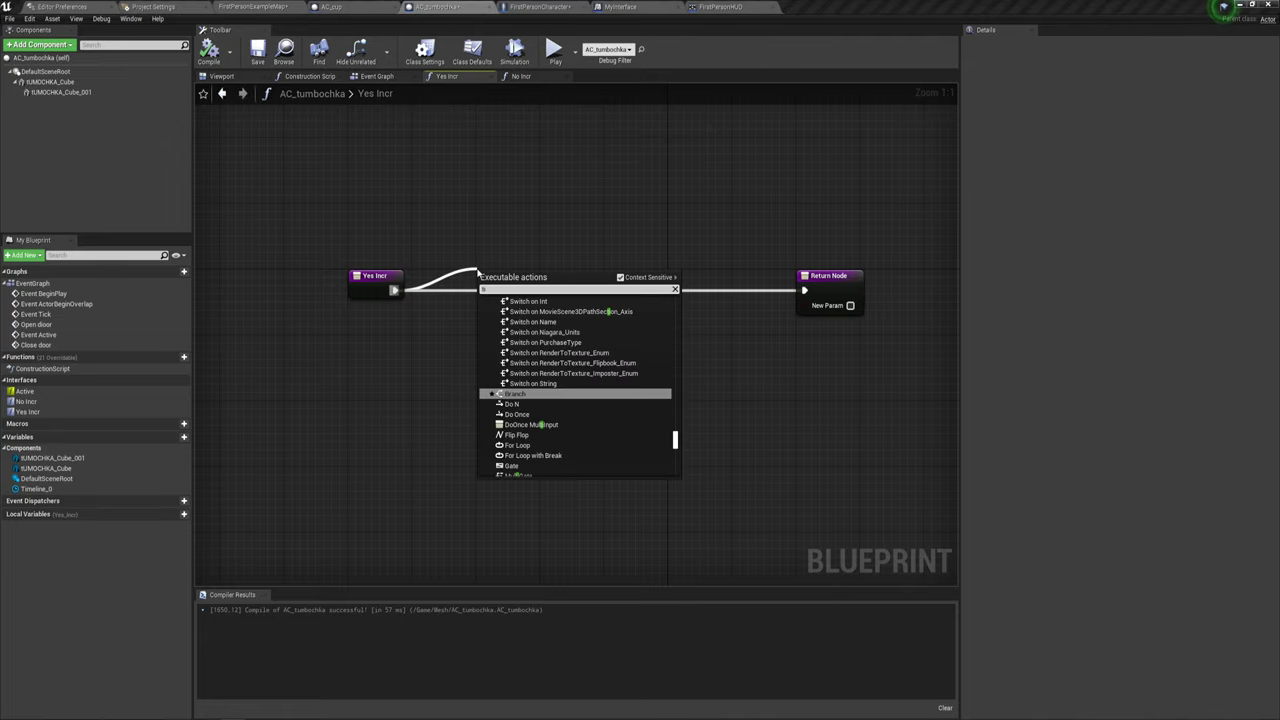
text(me)
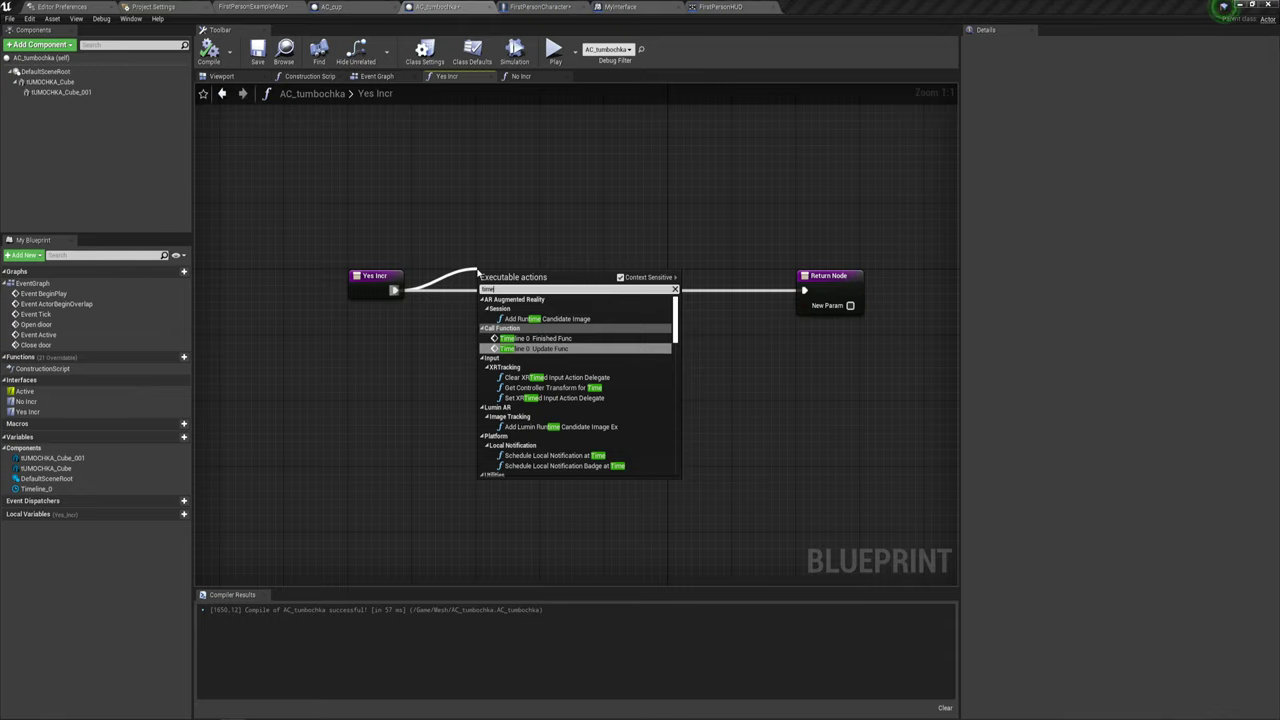
text(l)
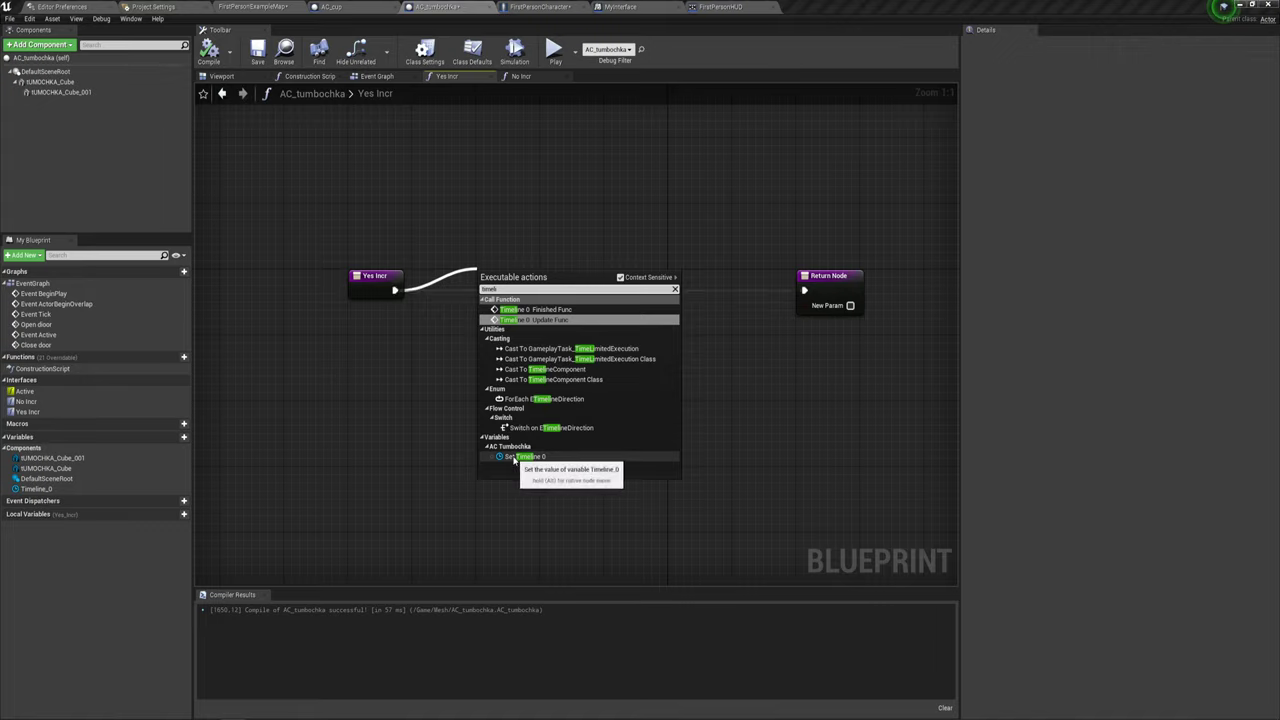
click(514, 457)
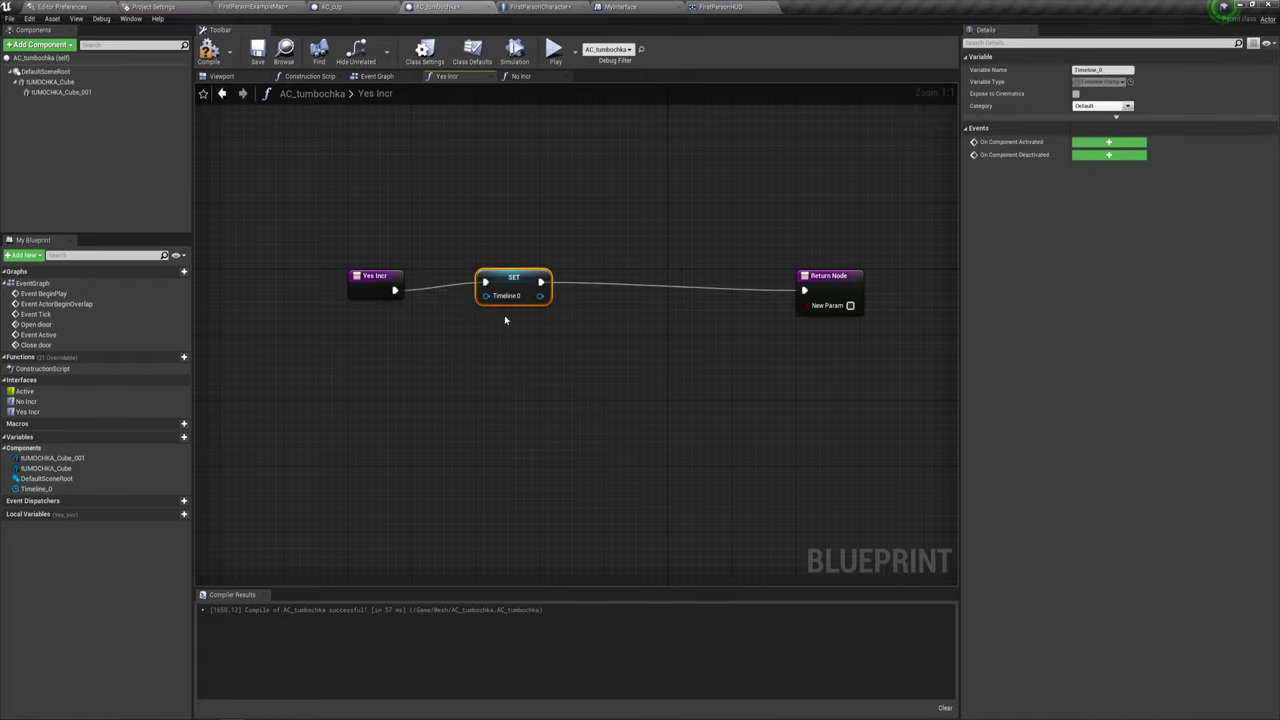
drag(486, 245, 517, 340)
key(Delete)
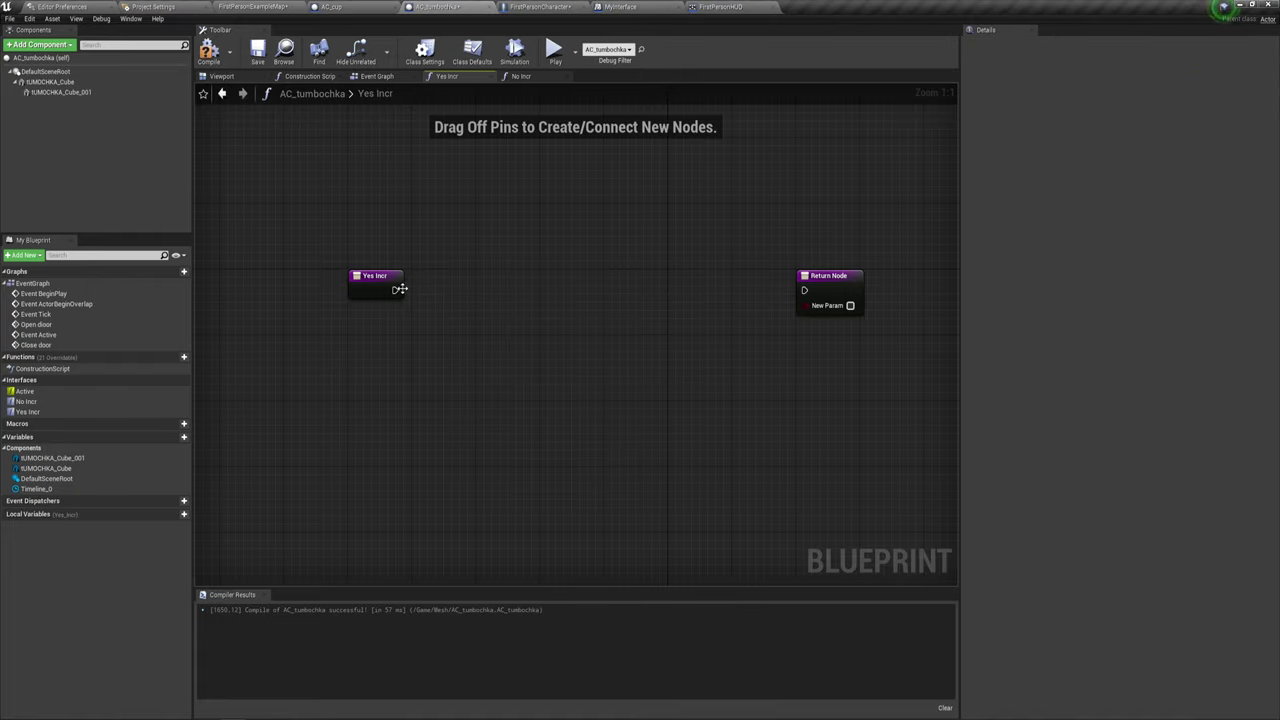
drag(396, 290, 807, 291)
Reposition the Yes Incr and Return nodes, dismissing the action list unused.
drag(332, 218, 882, 394)
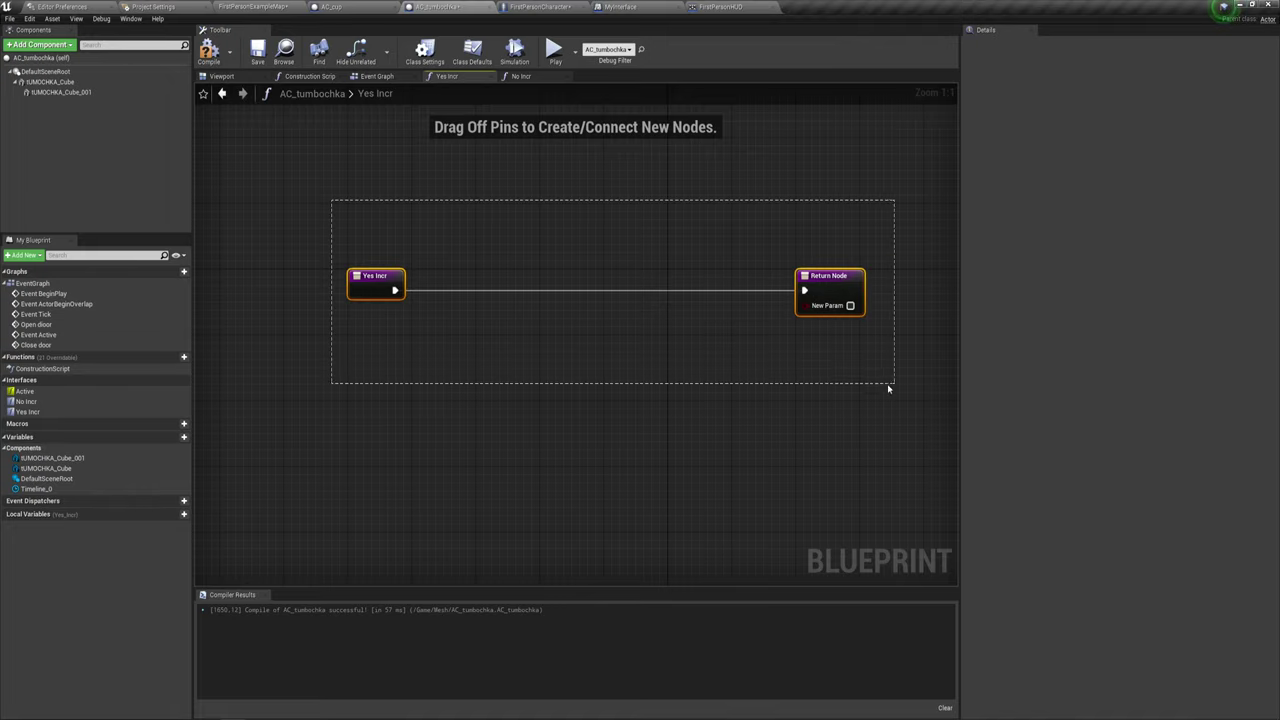
click(713, 381)
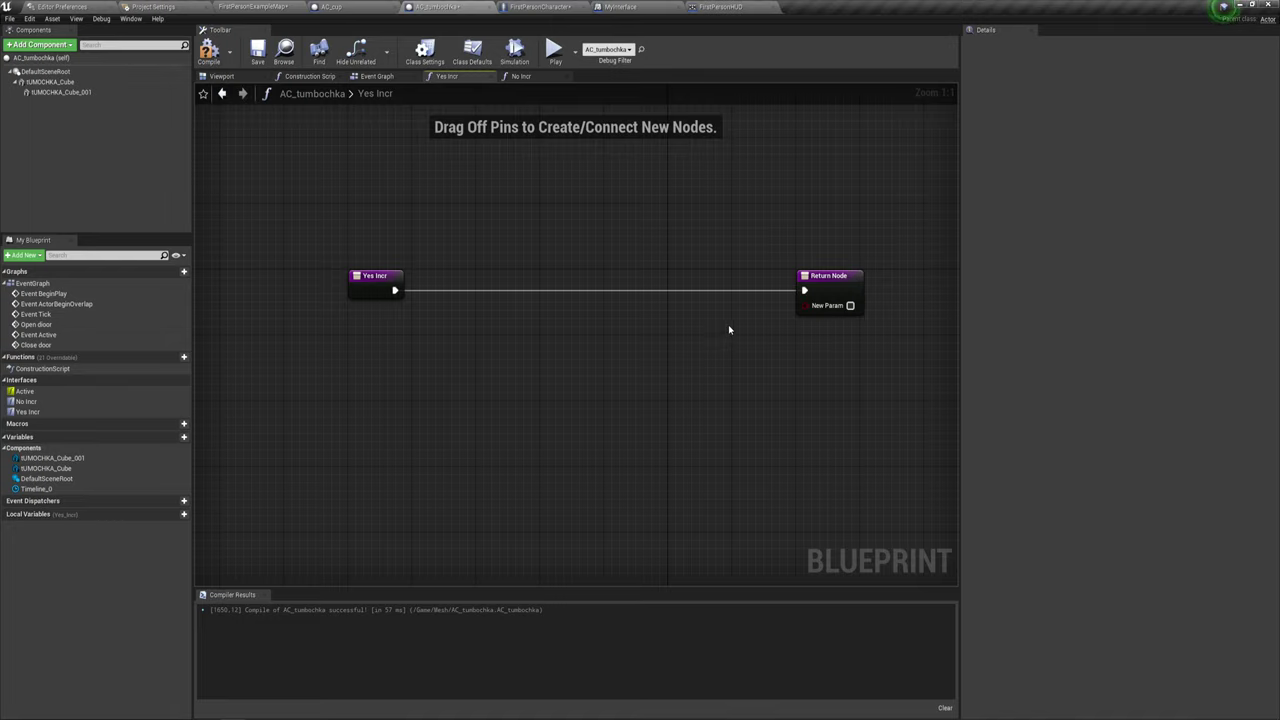
drag(445, 193, 766, 415)
right_click(499, 297)
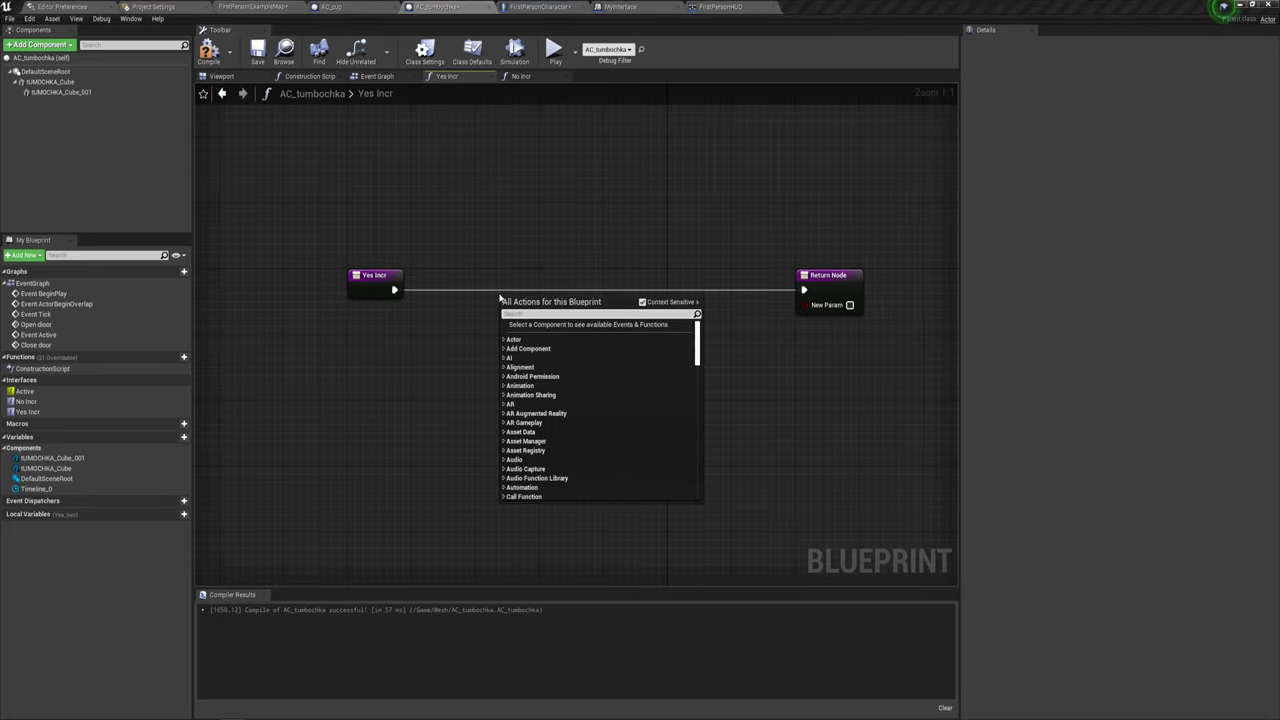
click(381, 405)
right_drag(532, 333, 578, 322)
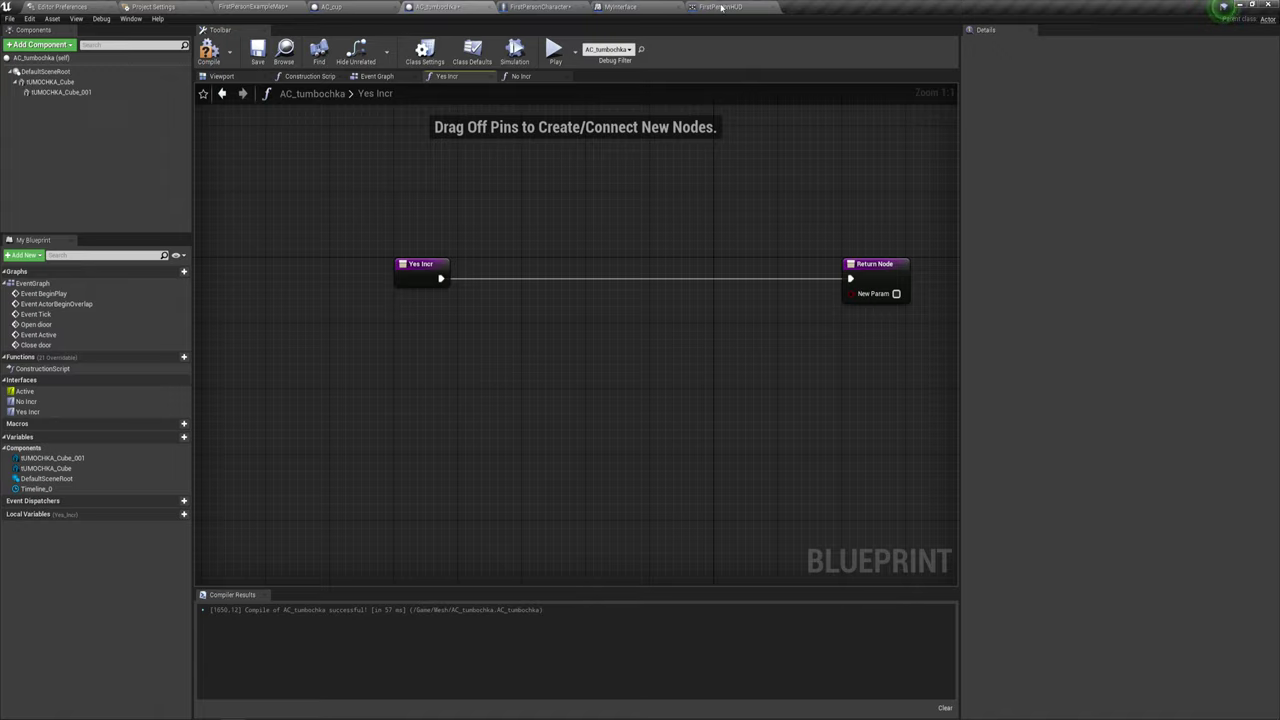
Add a Get Player Controller node feeding a connected Get HUD node.
right_click(505, 400)
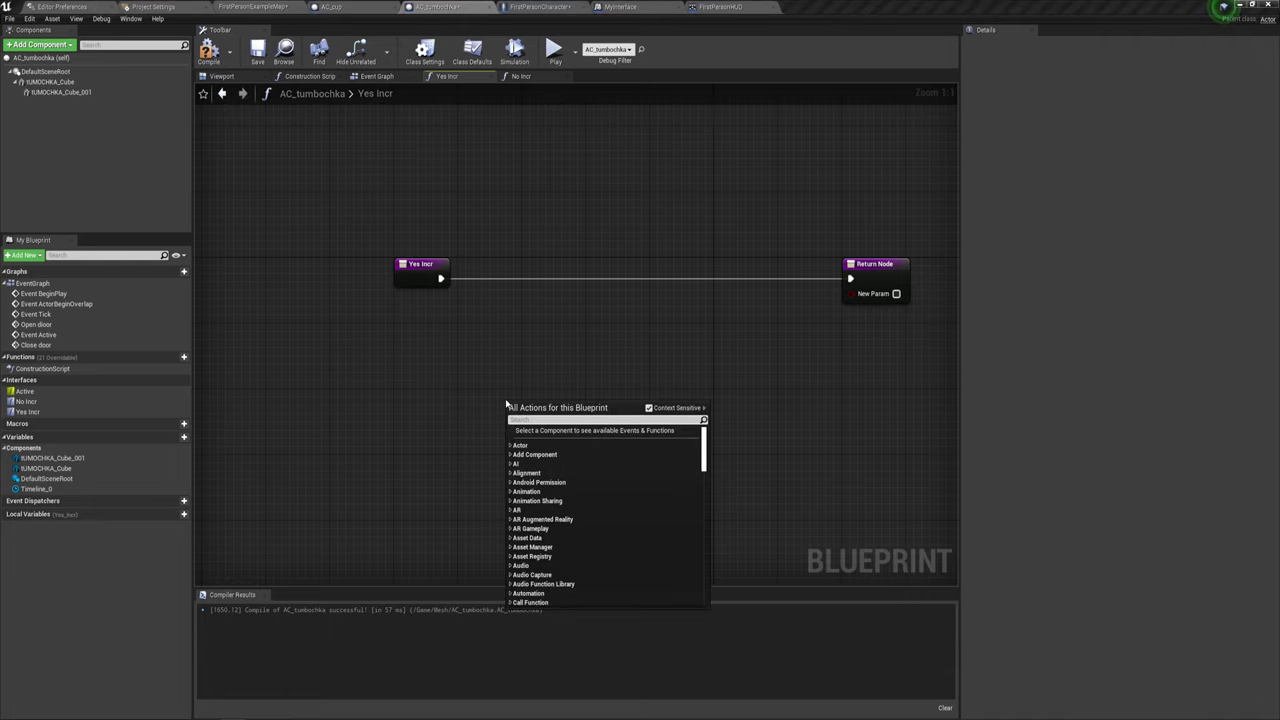
text(get pla)
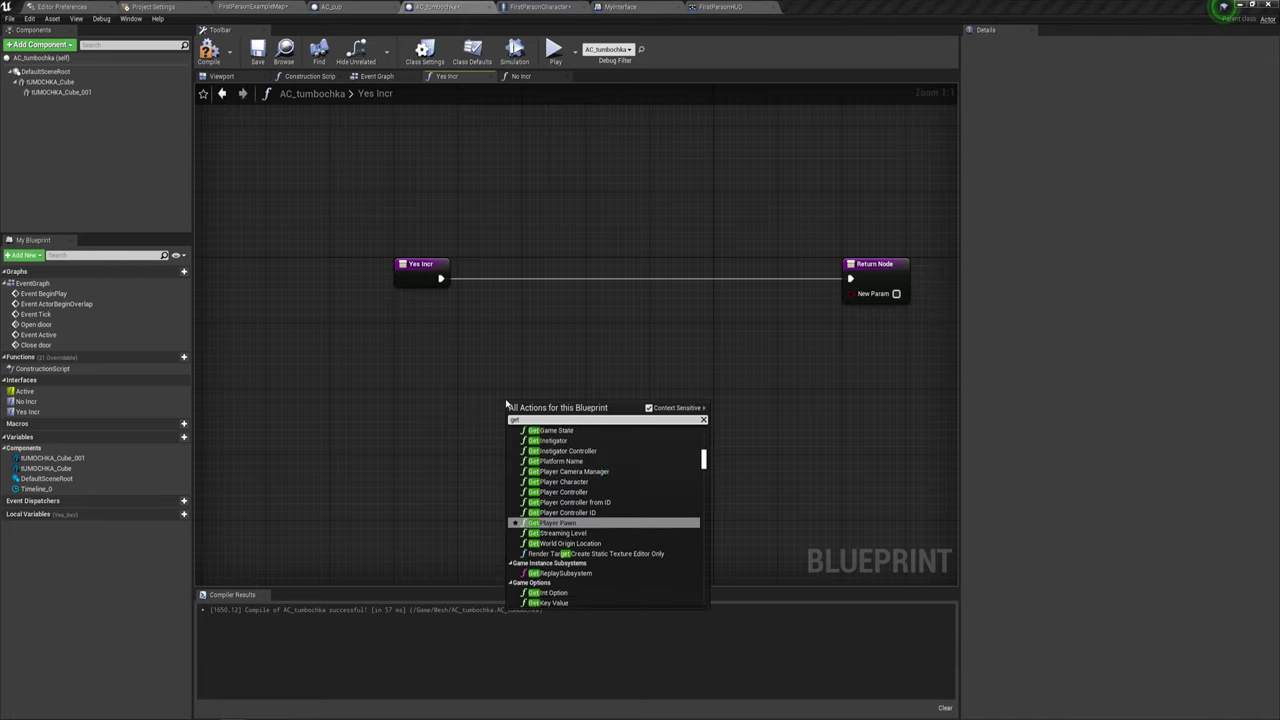
click(575, 490)
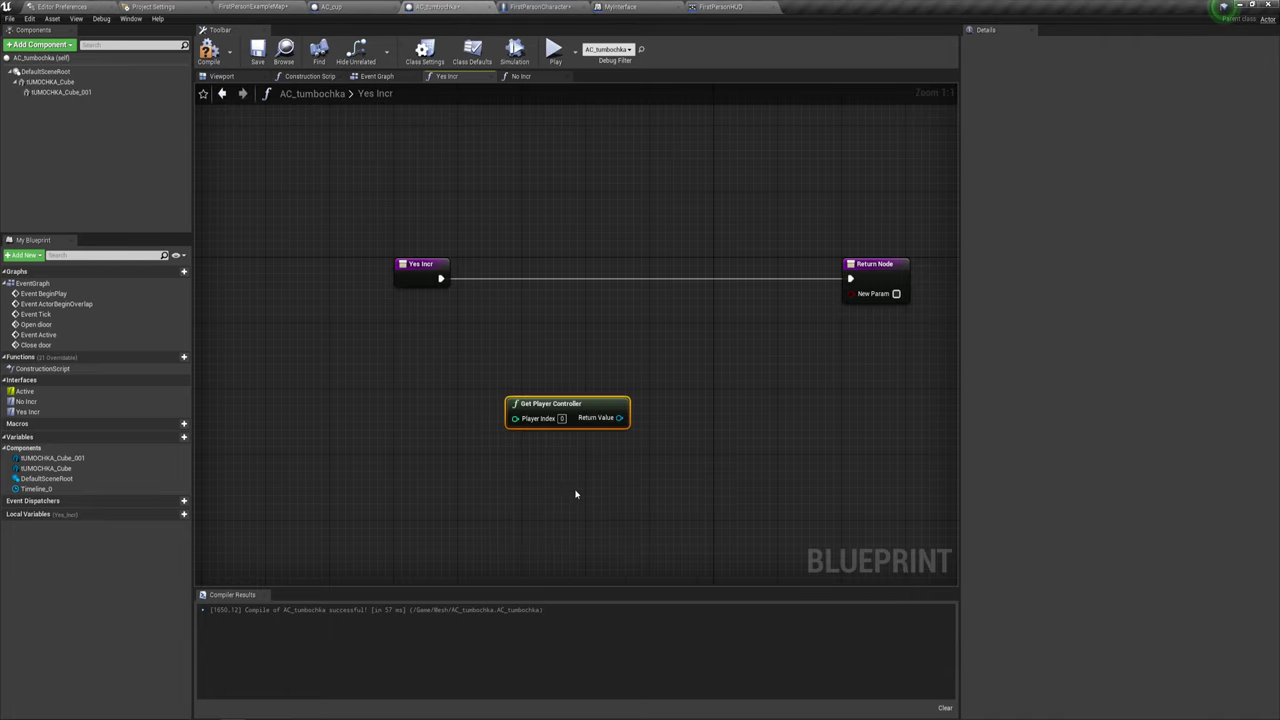
drag(620, 418, 548, 372)
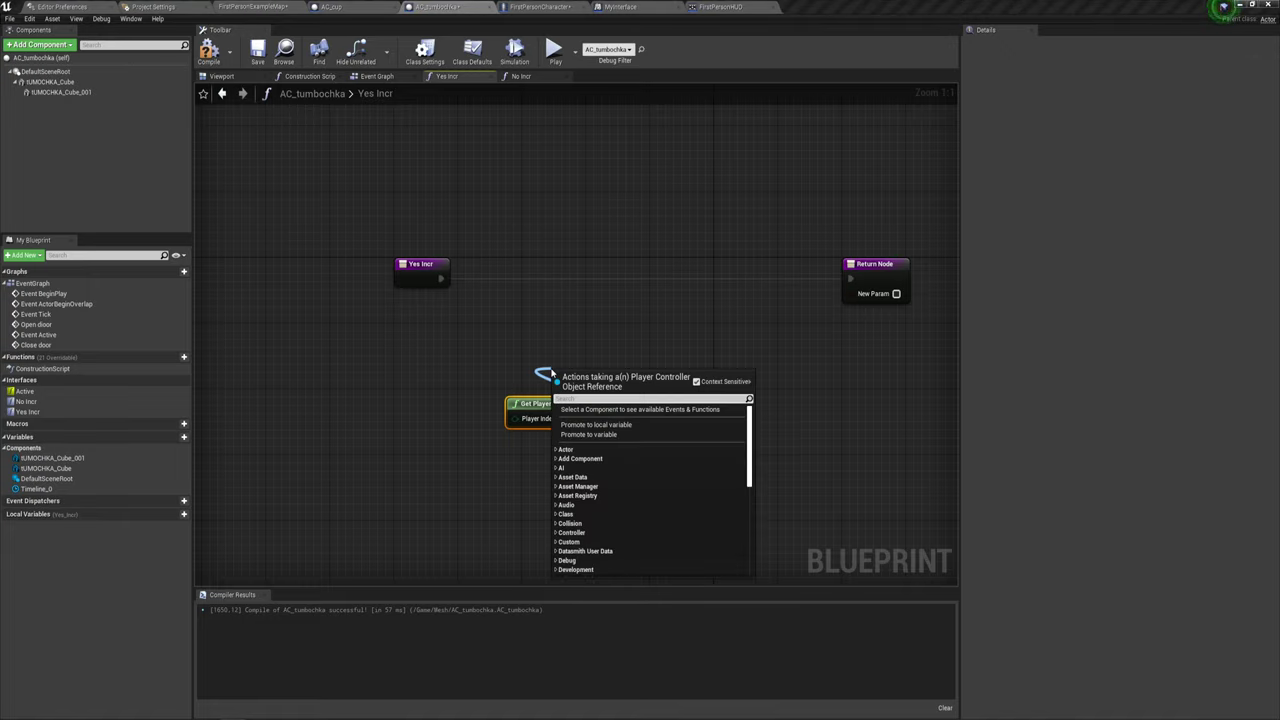
text(get hud)
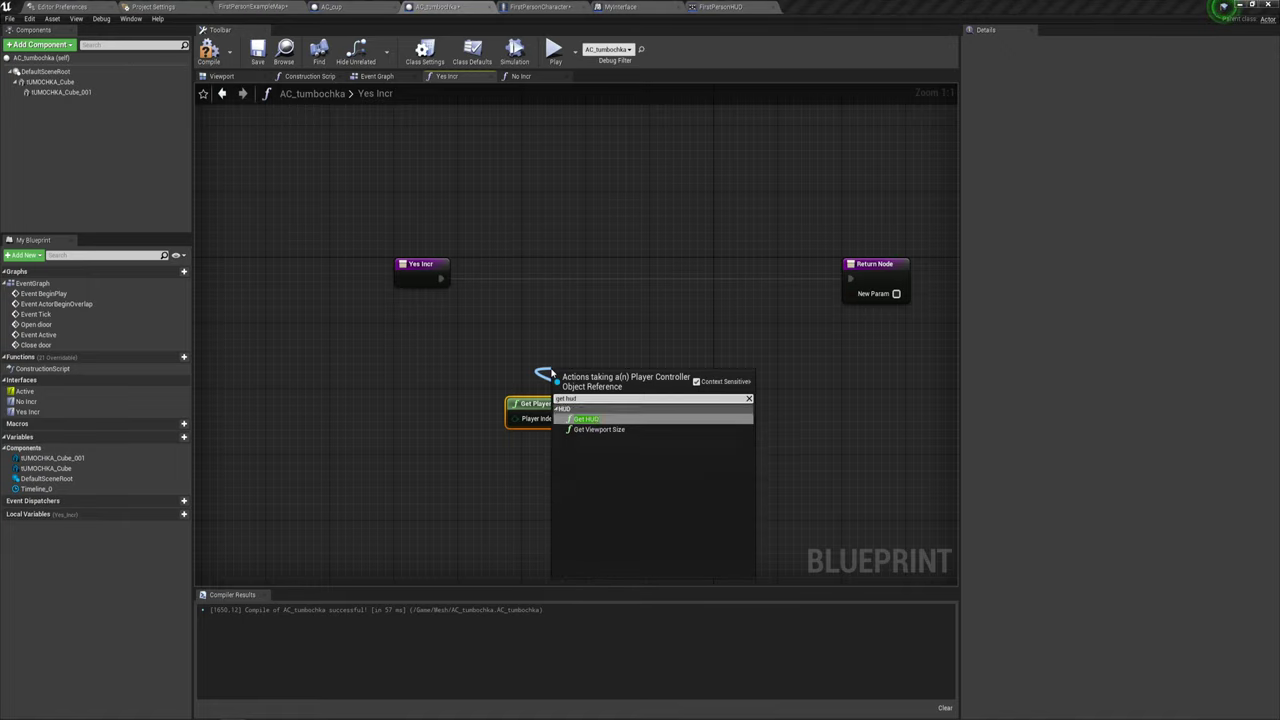
key(Return)
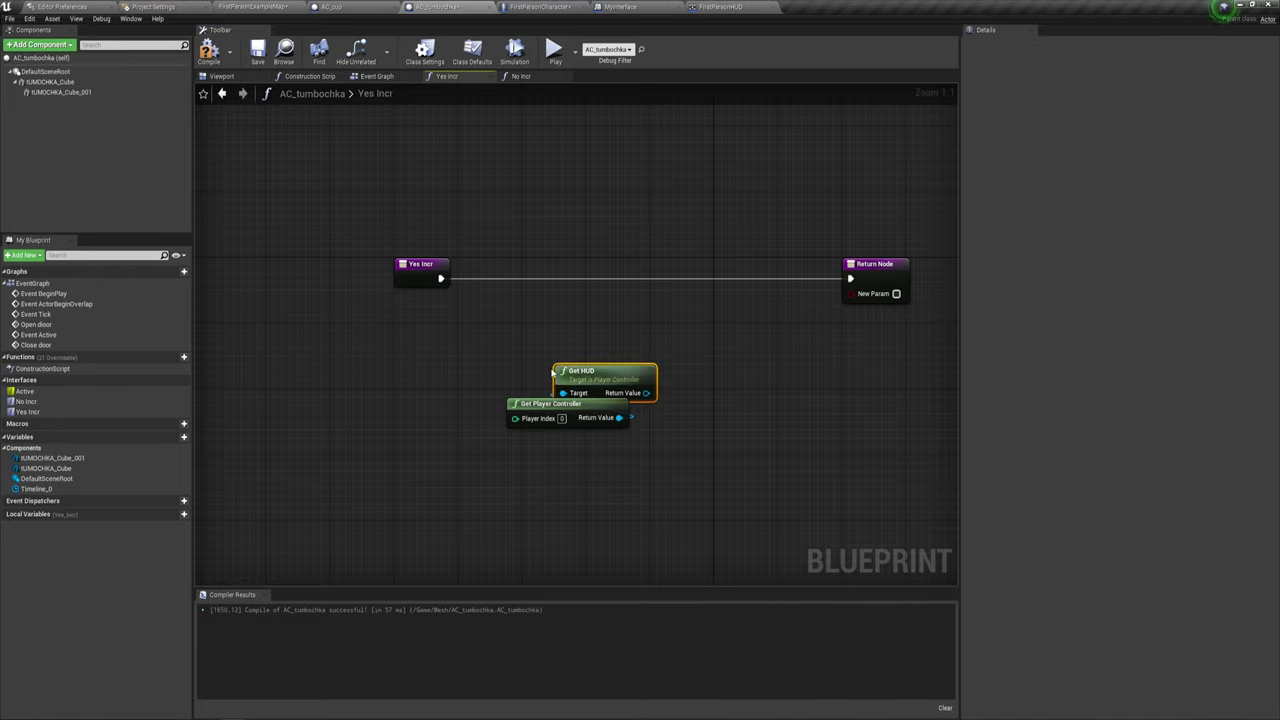
drag(590, 371, 549, 371)
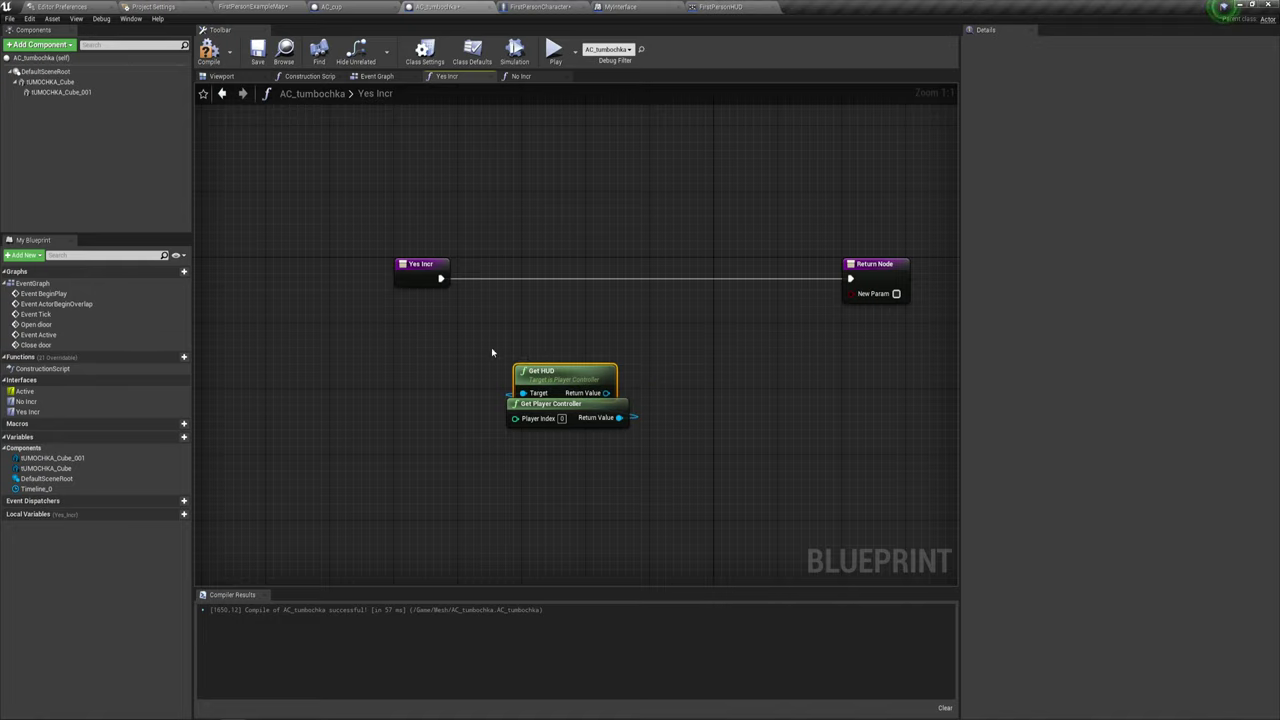
Search Get HUD's actions for a cast ('cust', 'to fi'), then dismiss the list.
drag(606, 393, 498, 316)
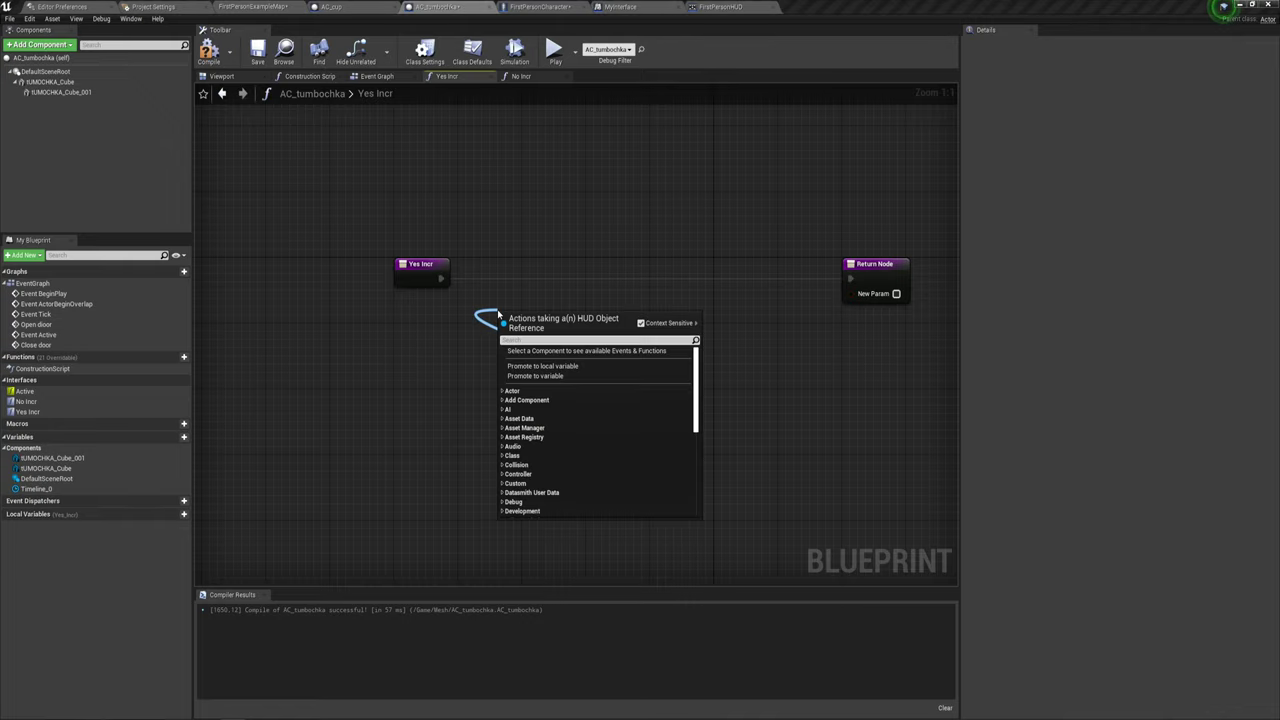
text(cust)
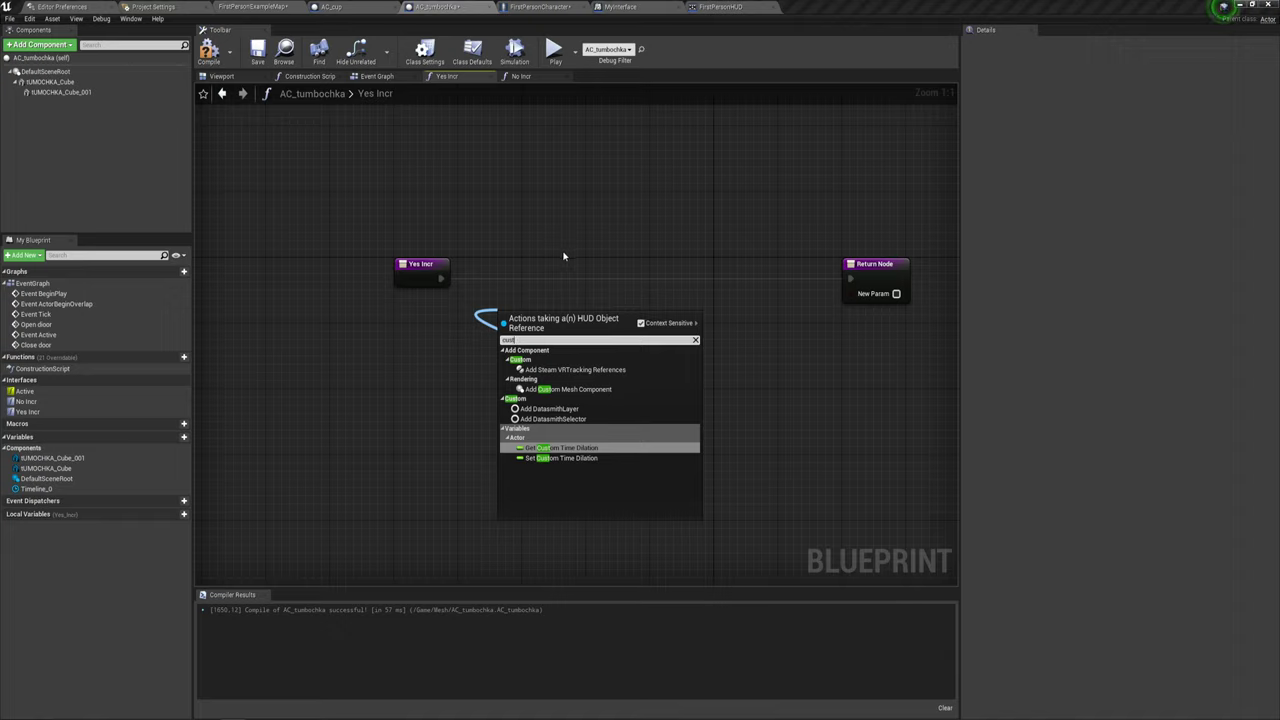
text(to)
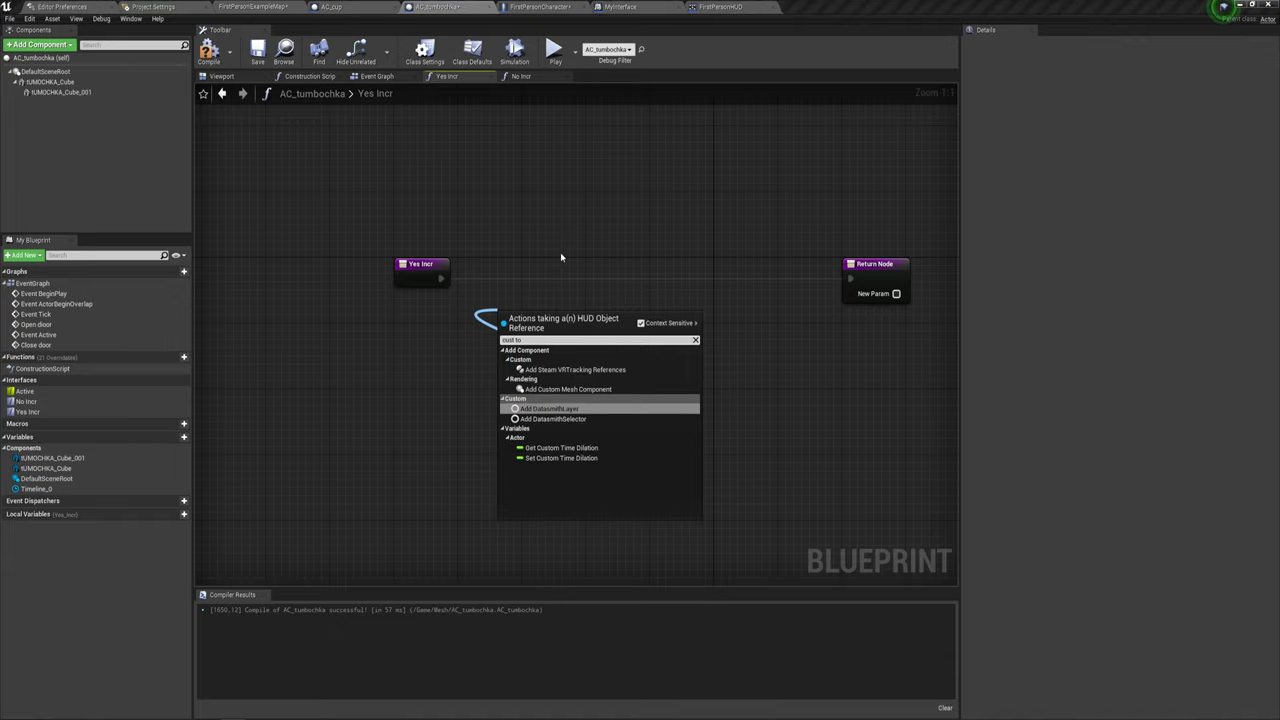
click(641, 322)
click(521, 330)
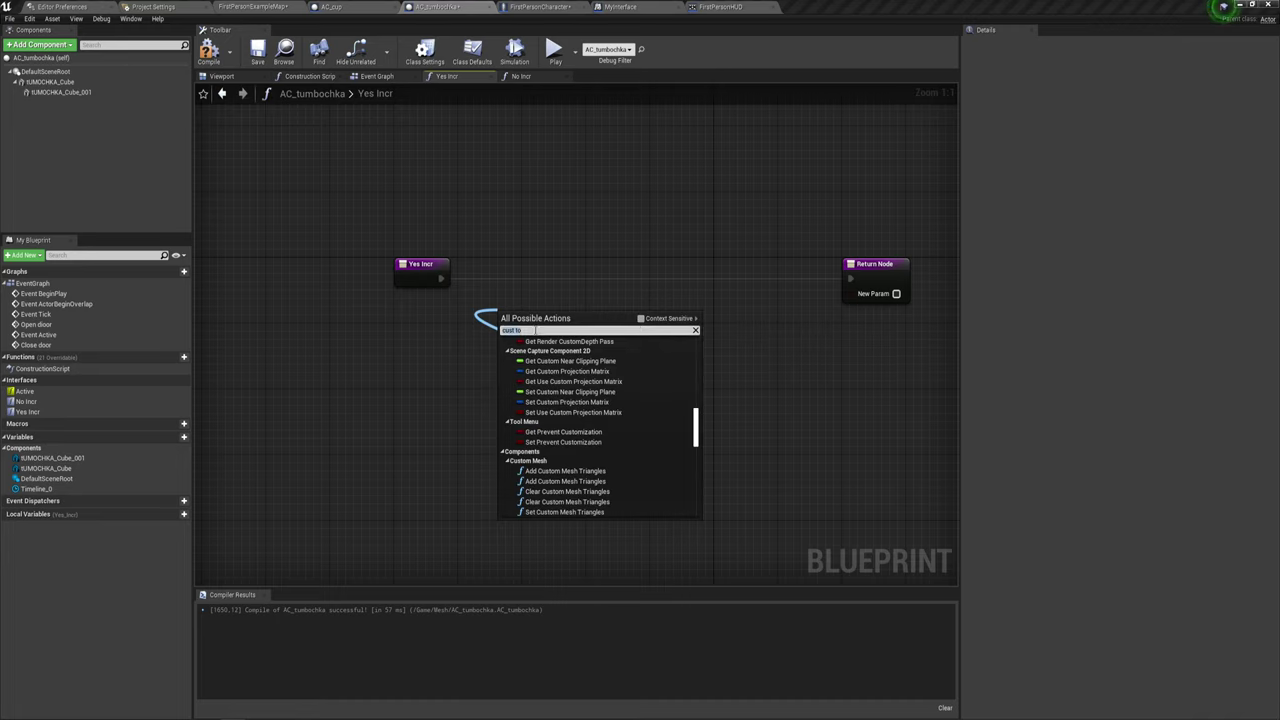
key(BackSpace)
key(BackSpace)
key(BackSpace)
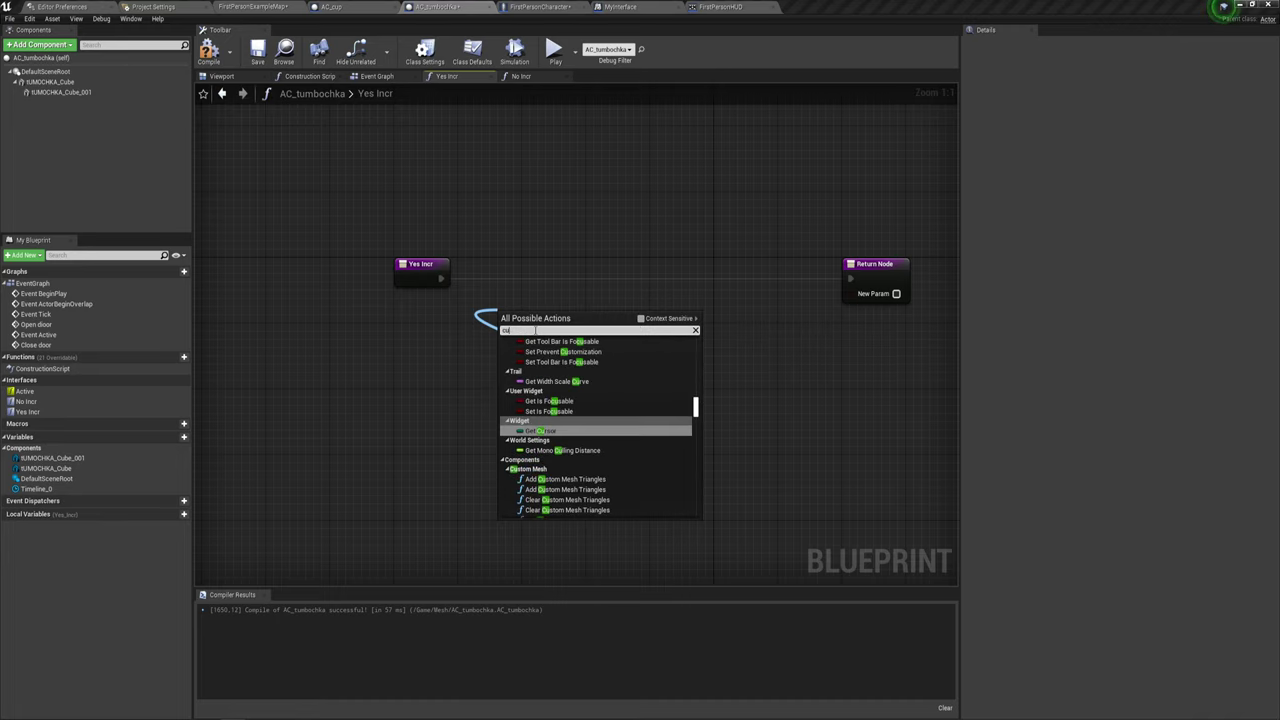
text(st to)
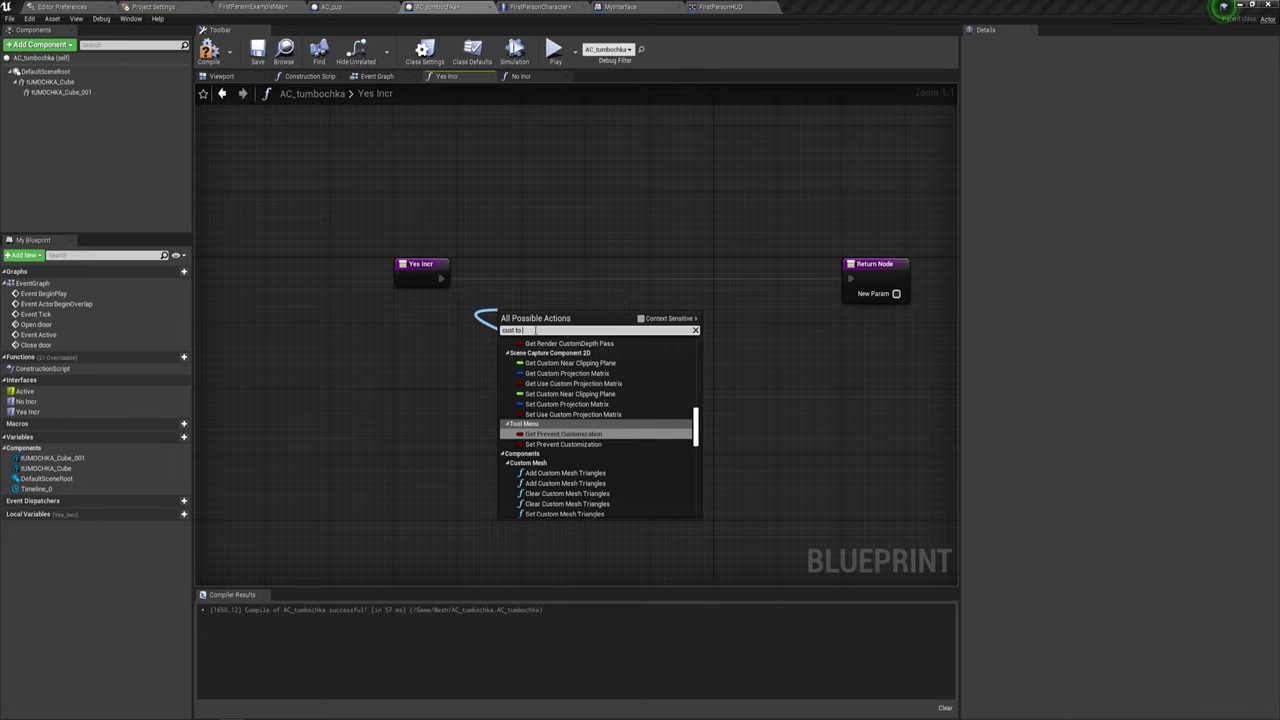
text( fi)
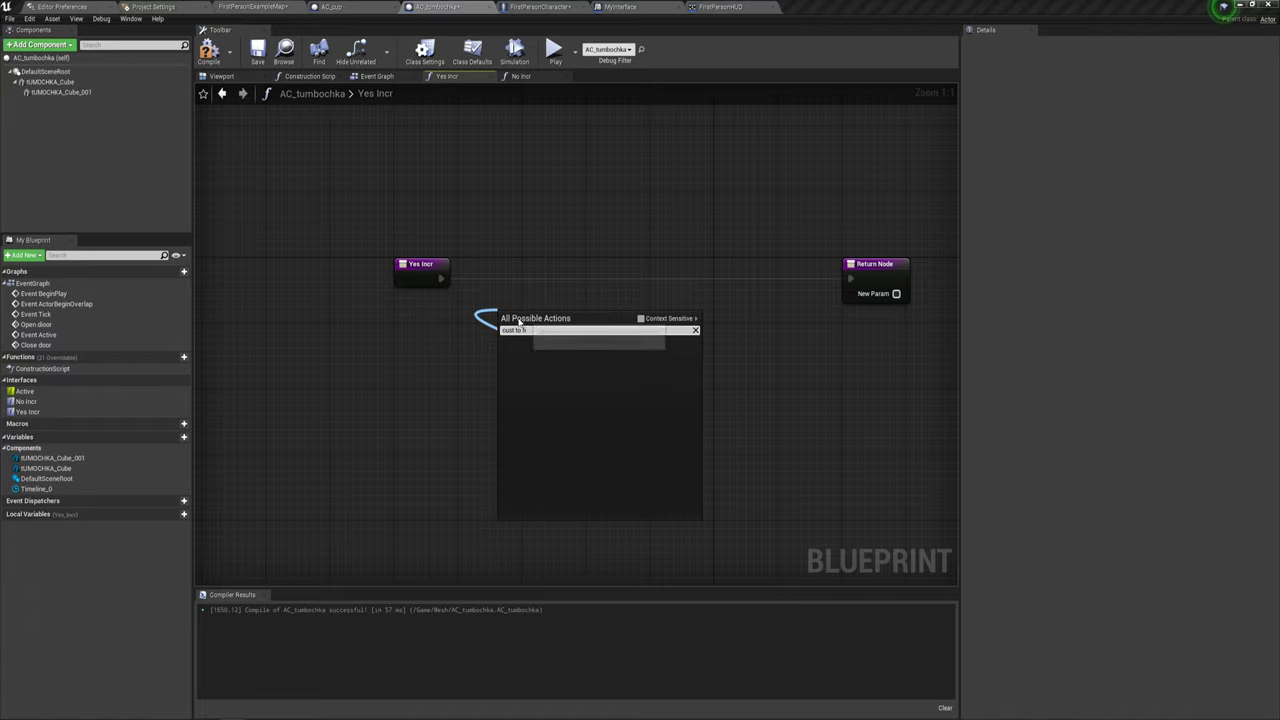
click(408, 348)
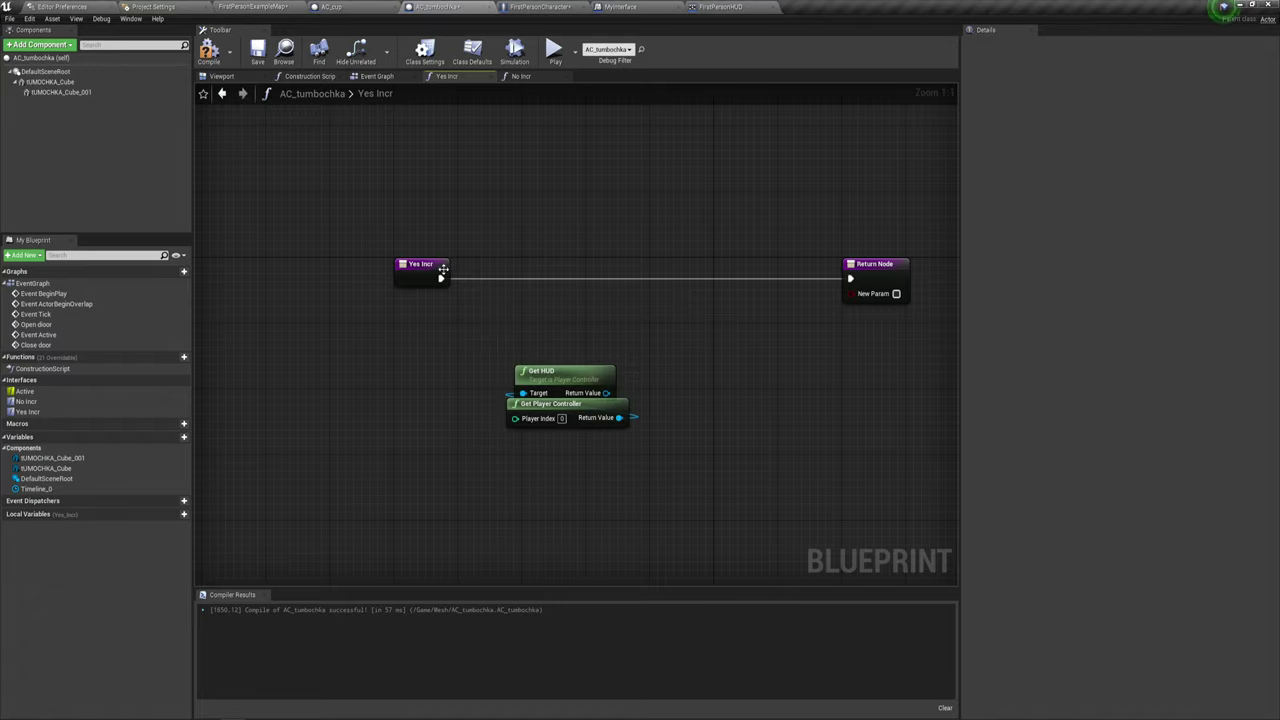
Delete the comment box accidentally created by typing 'cas'.
text(cas)
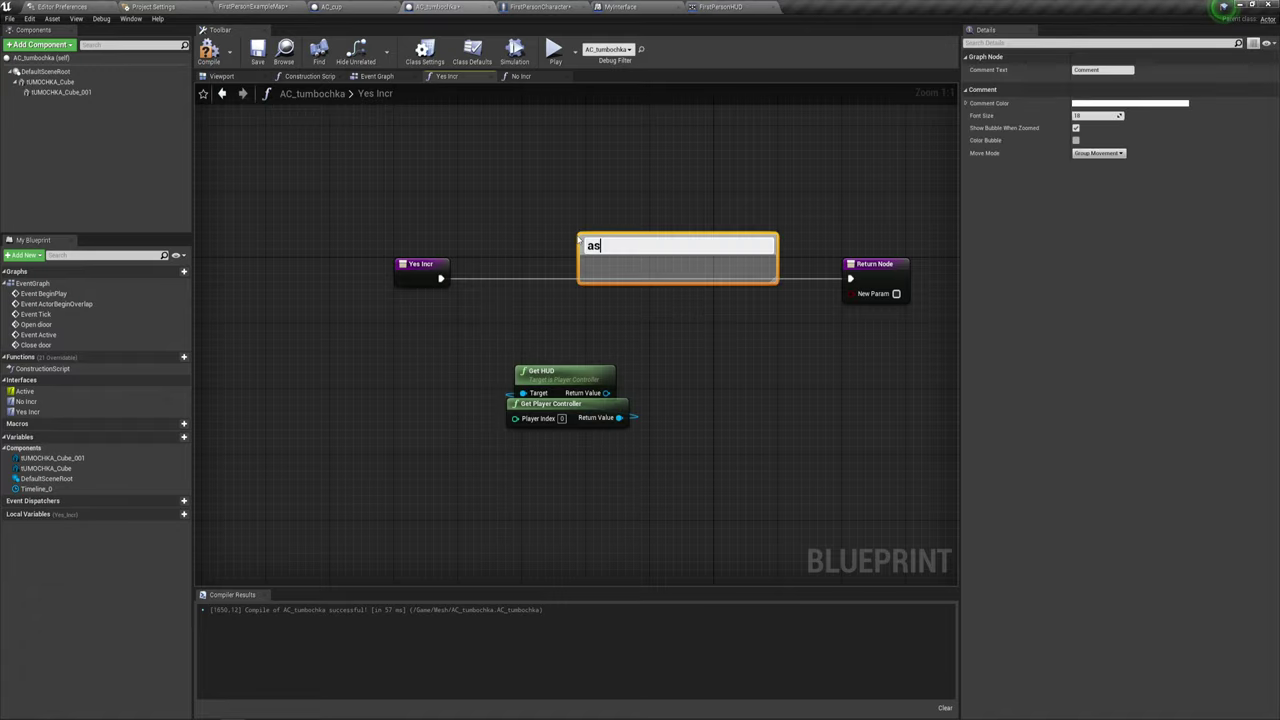
click(597, 189)
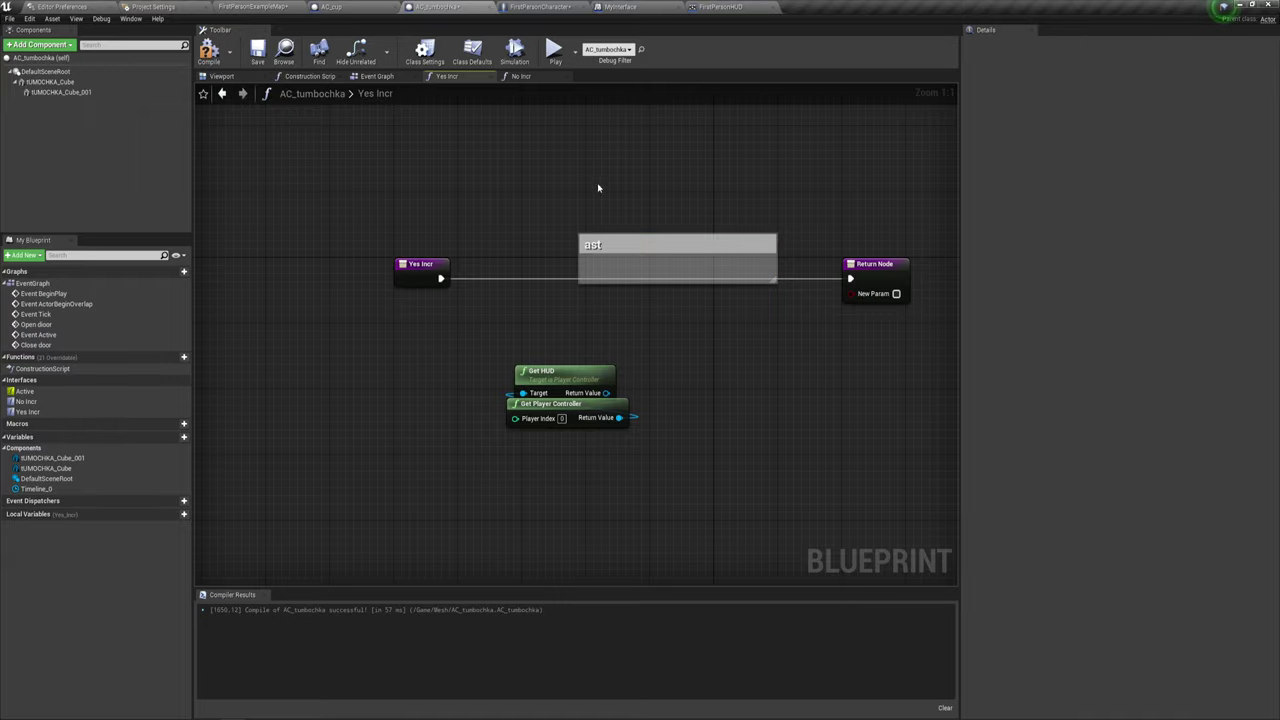
click(665, 278)
key(Delete)
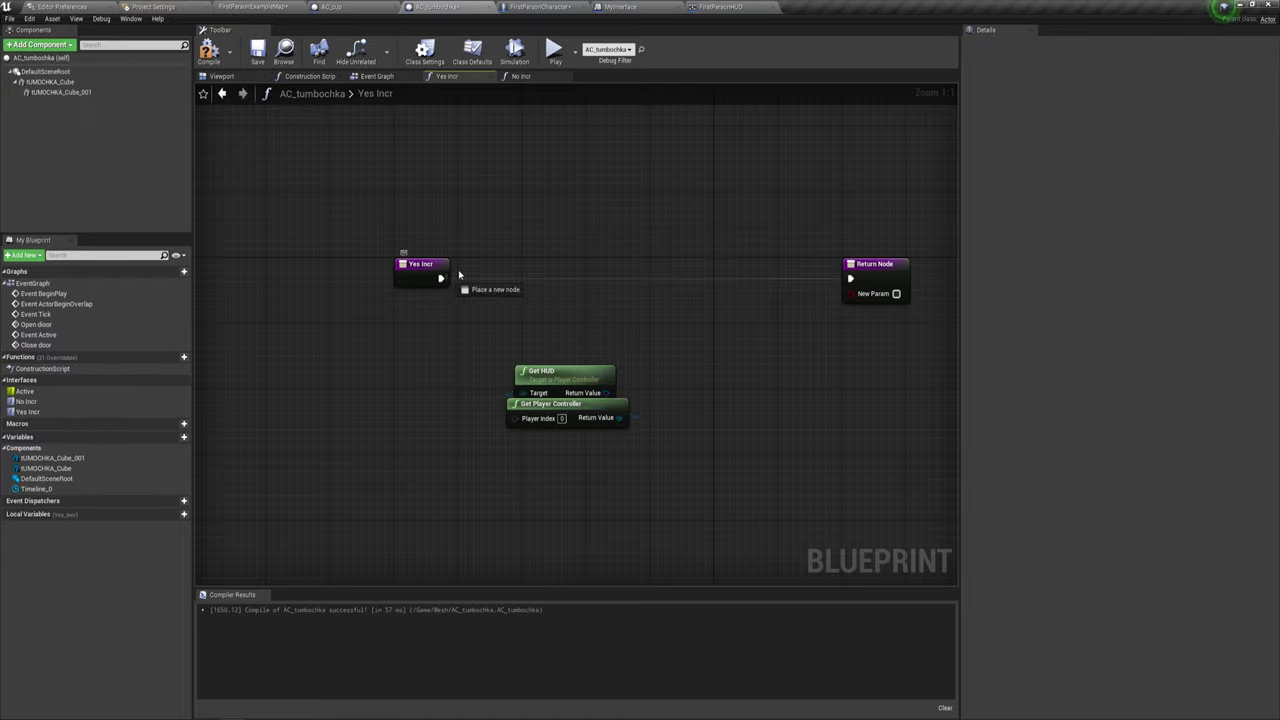
Add Cast To FirstPersonHUD after Yes Incr, with Get HUD feeding its Object pin.
drag(440, 278, 512, 251)
text(cast)
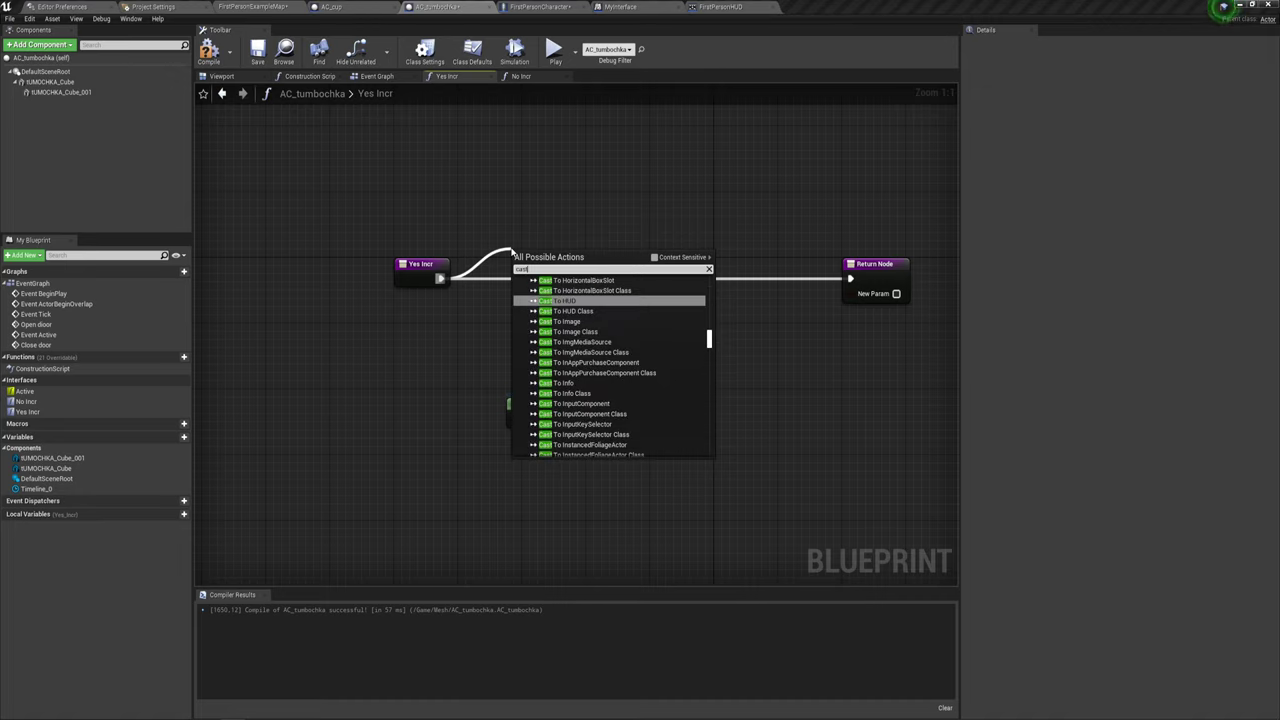
text(to)
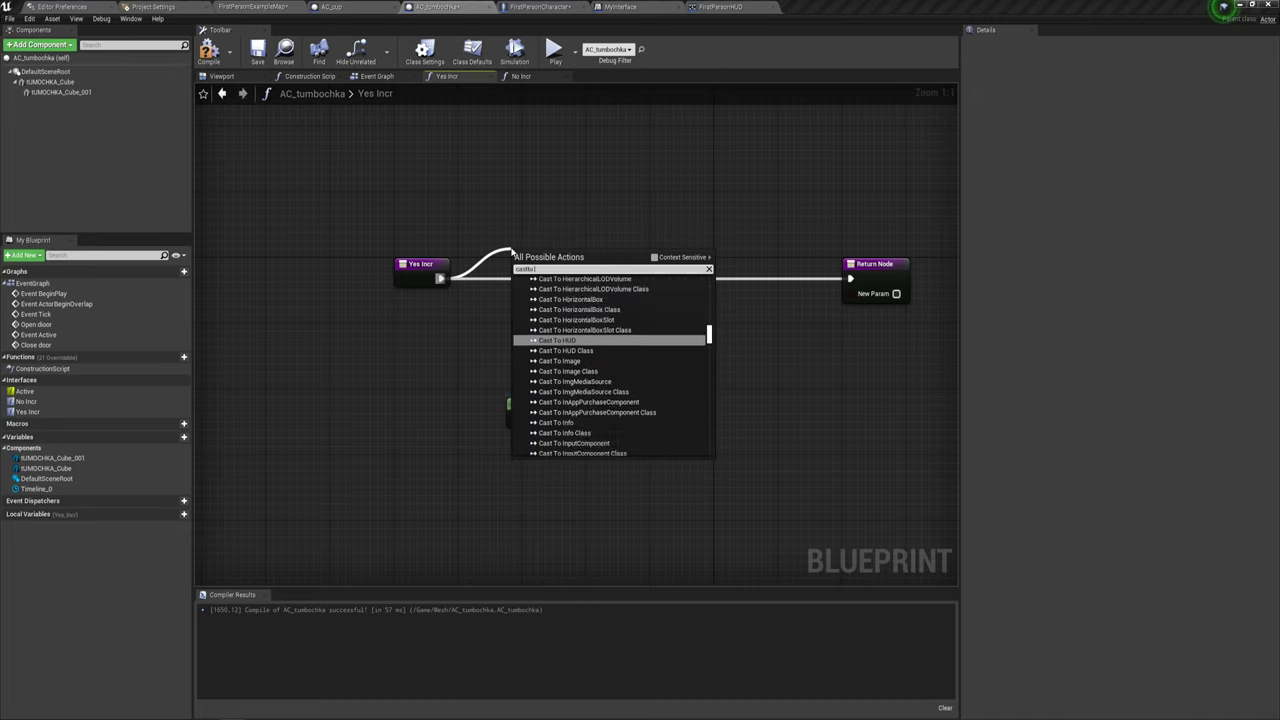
text( fi)
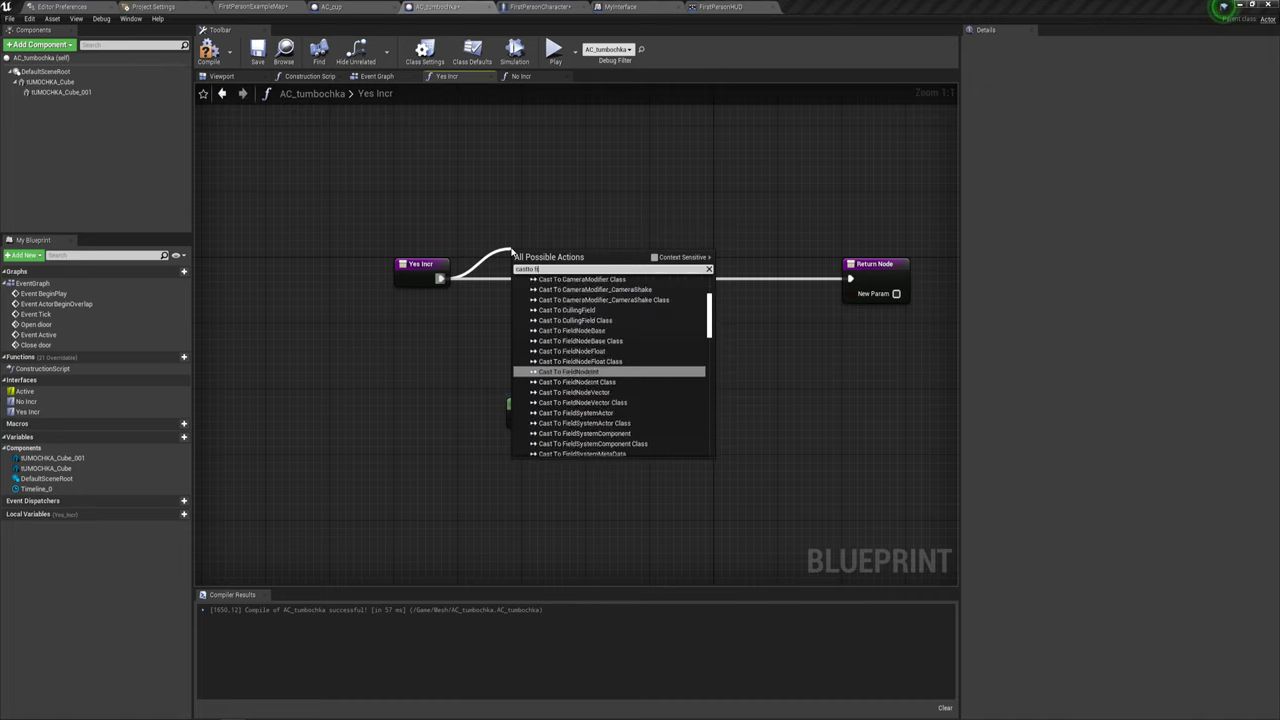
text(rst)
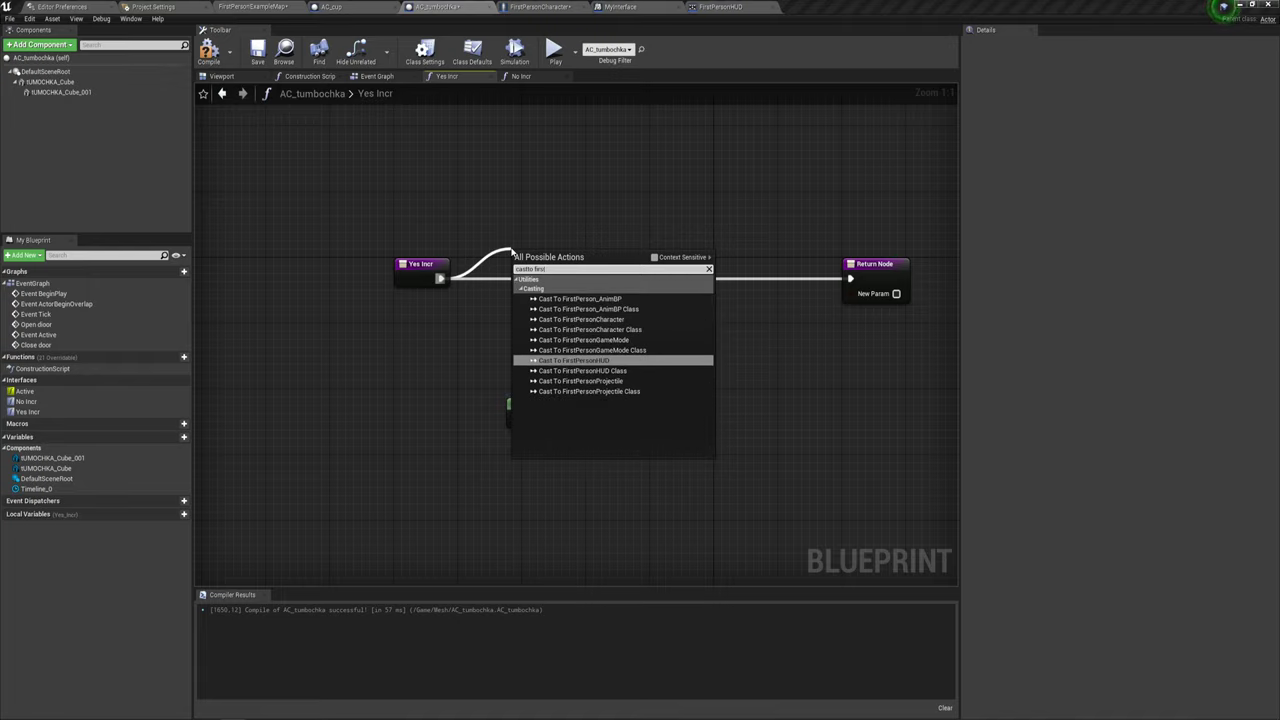
click(577, 361)
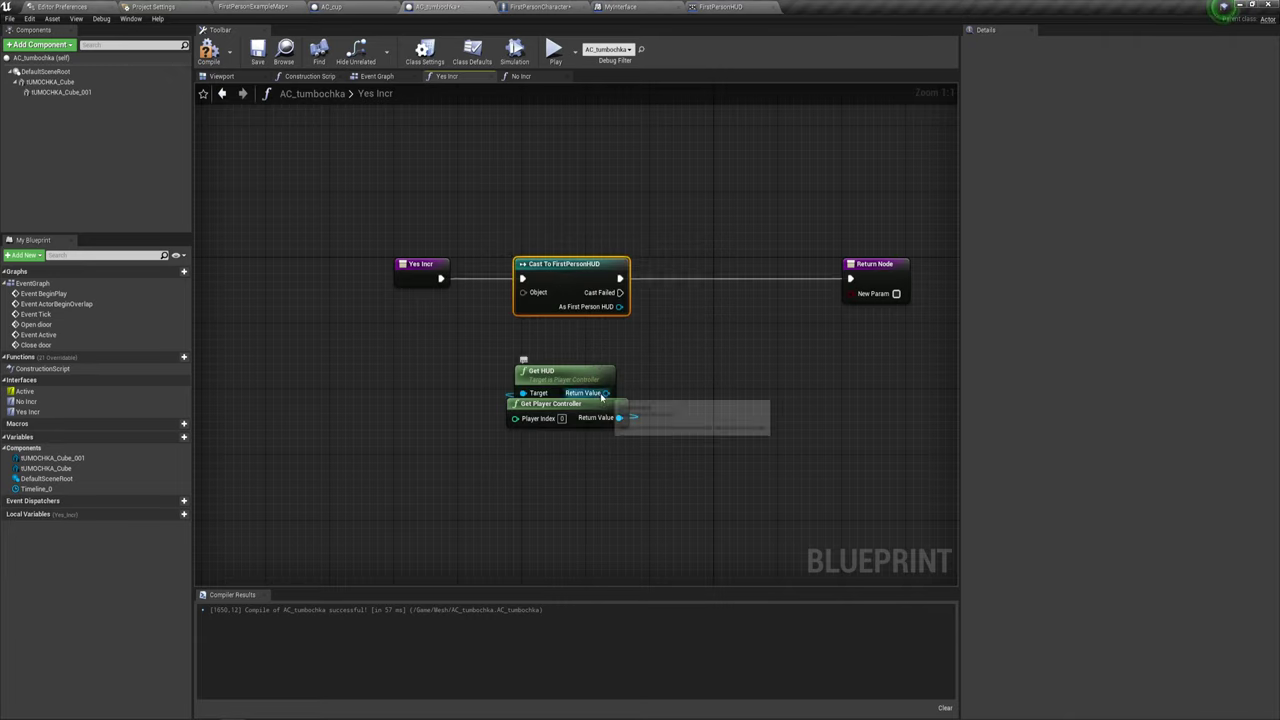
mouse_move(606, 393)
mouse_down()
mouse_move(551, 343)
mouse_move(523, 292)
mouse_up()
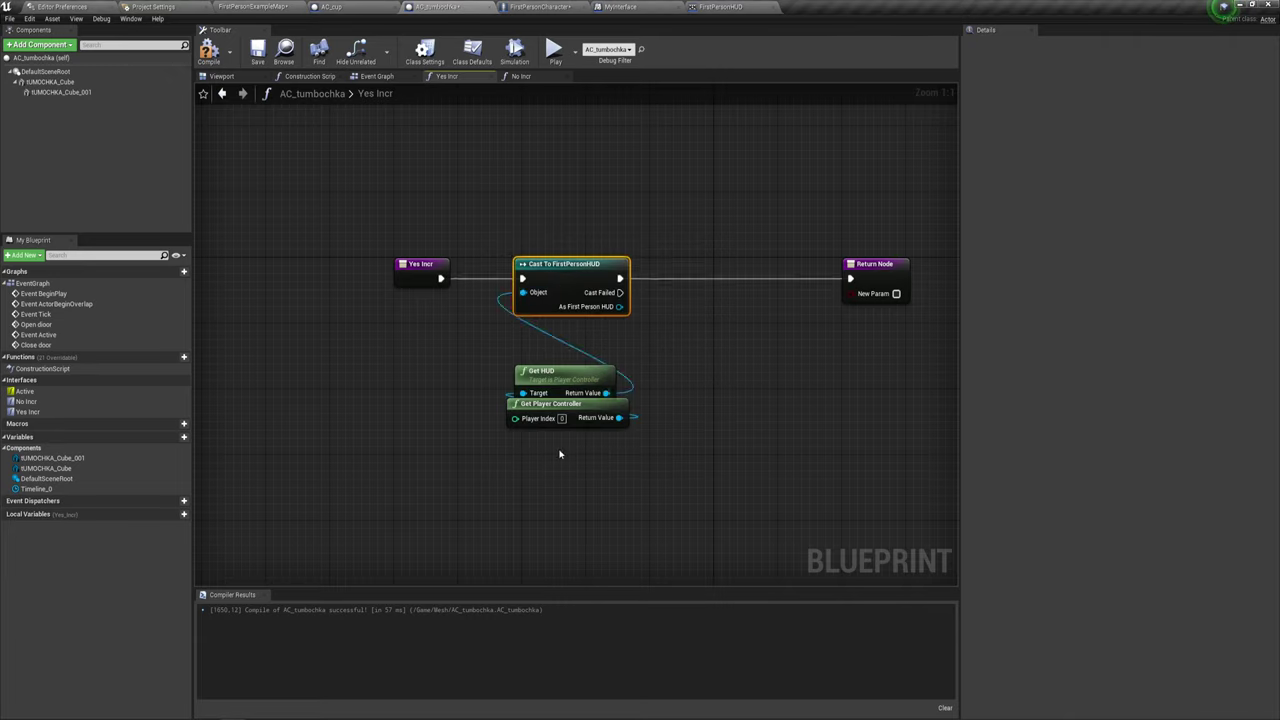
Group the cast and HUD nodes and disconnect the cast from Return Node.
drag(559, 455, 585, 336)
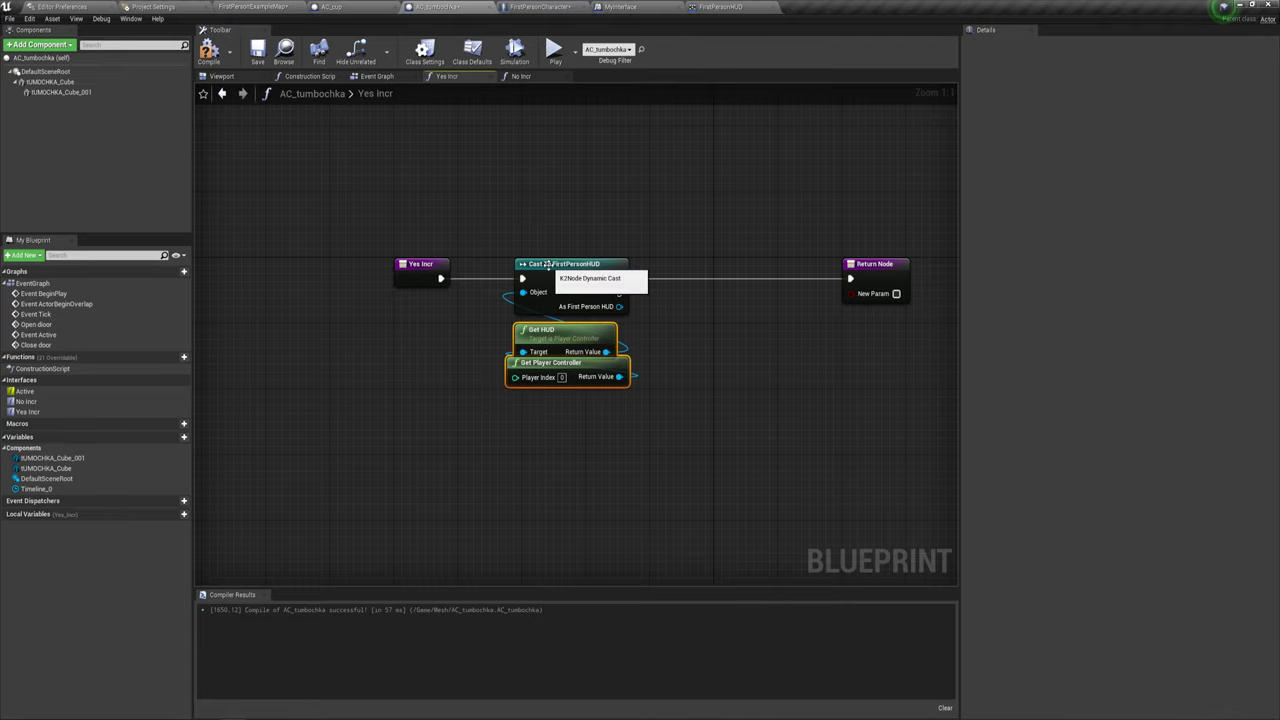
mouse_move(548, 450)
mouse_down()
mouse_move(578, 248)
mouse_move(546, 262)
mouse_up()
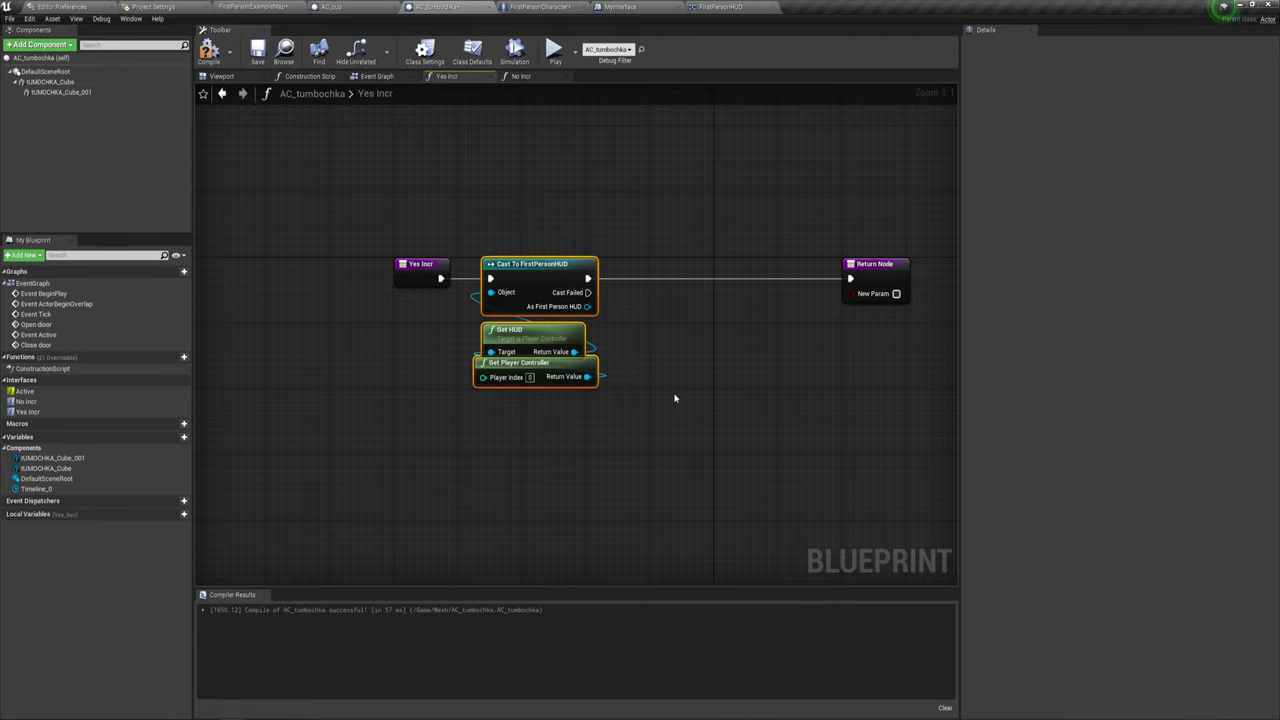
right_drag(674, 398, 568, 391)
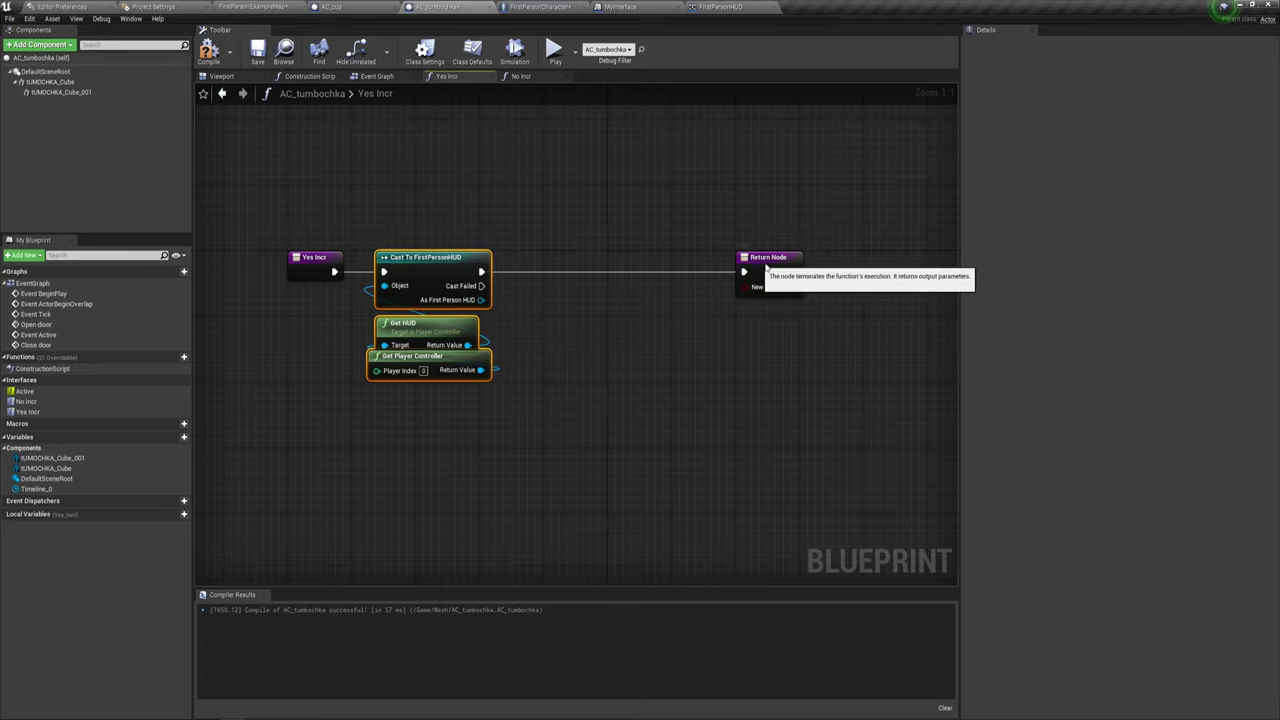
drag(766, 266, 930, 271)
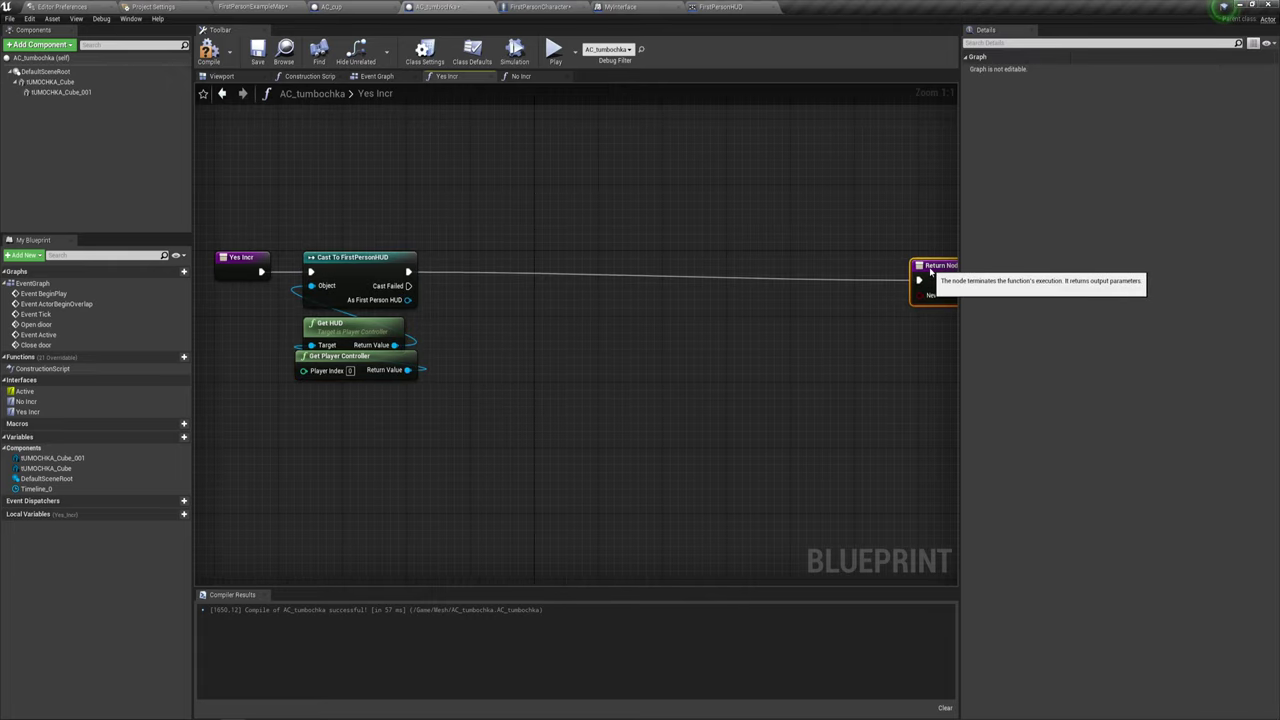
alt+click(840, 271)
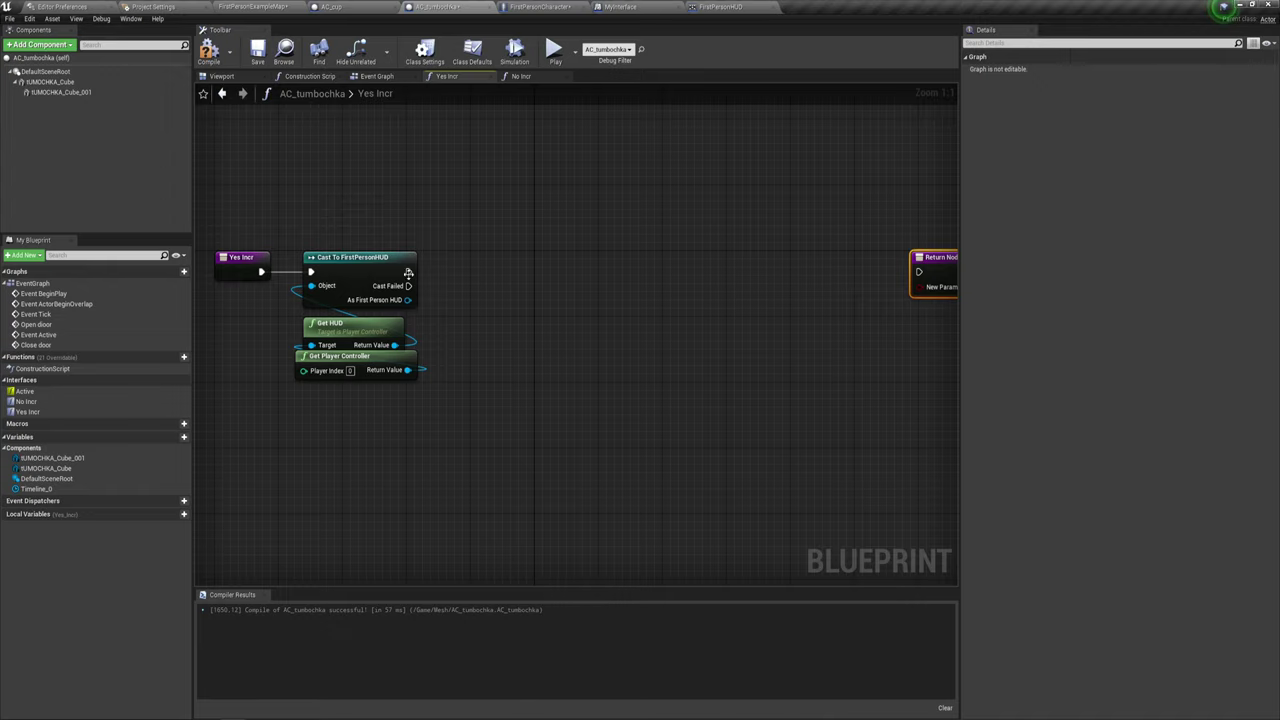
Add a SET Texture node on As First Person HUD, run after the successful cast.
drag(407, 300, 459, 281)
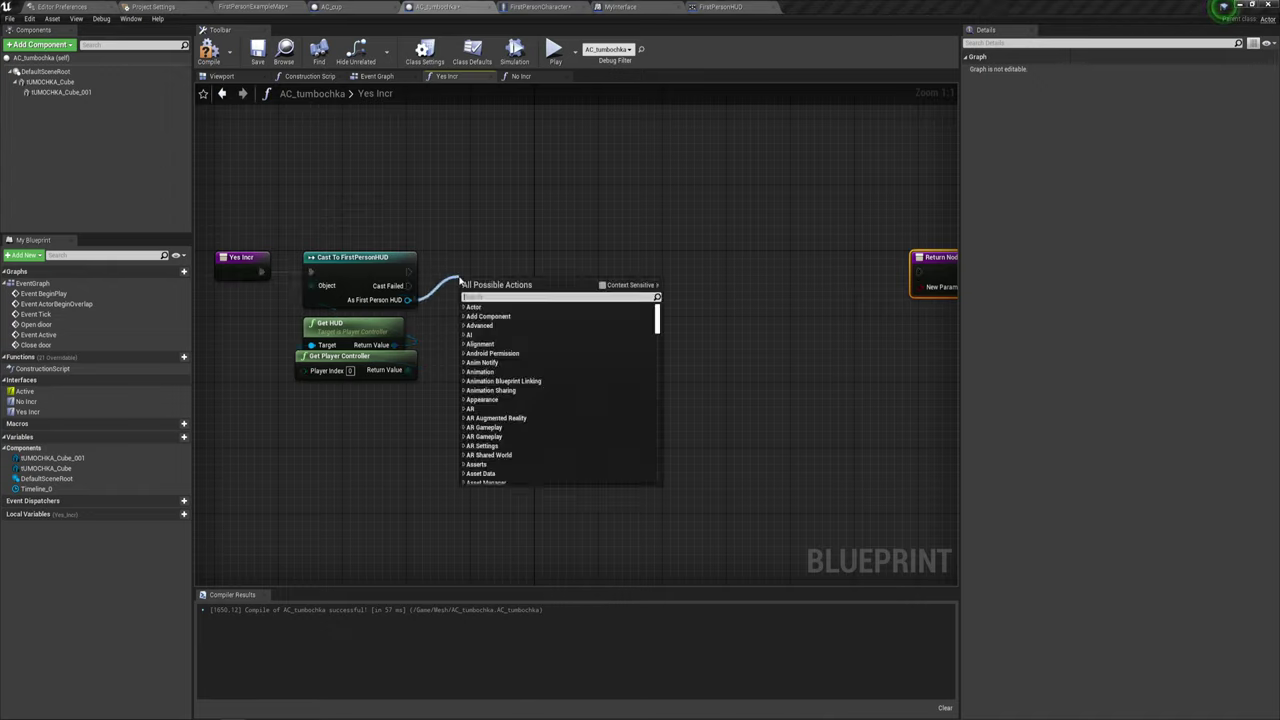
text(te)
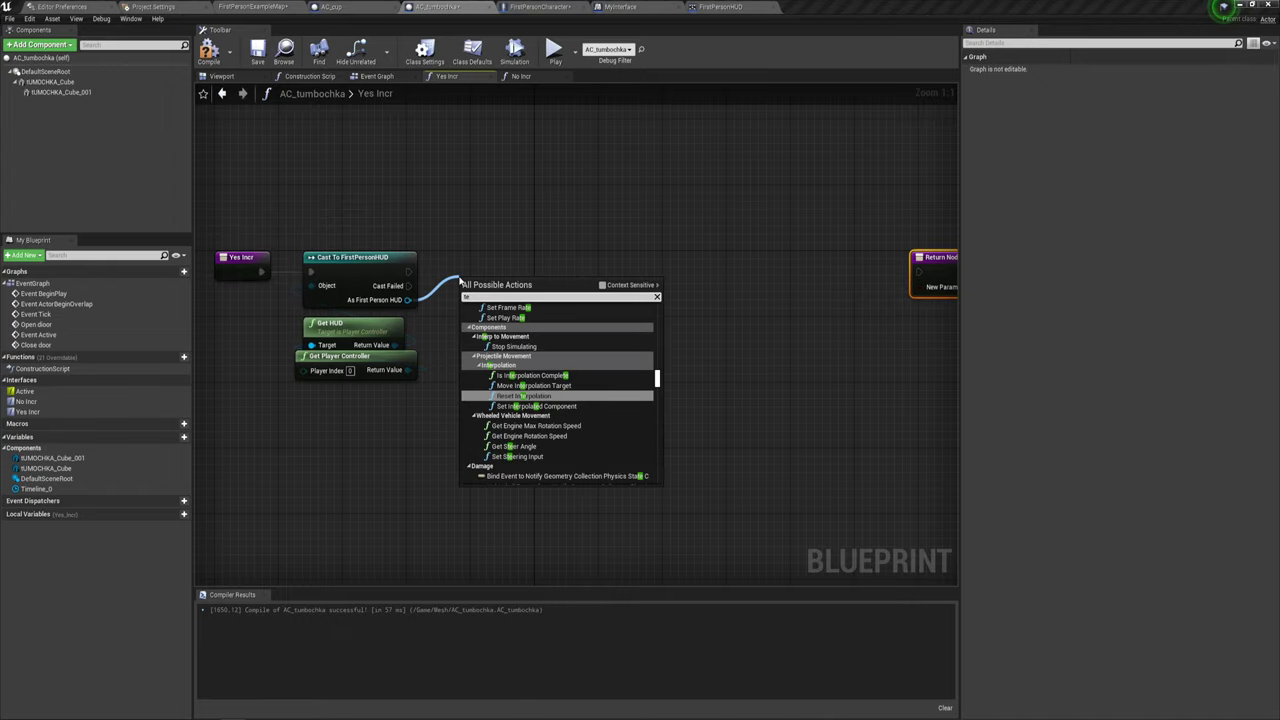
key(BackSpace)
key(BackSpace)
text(set)
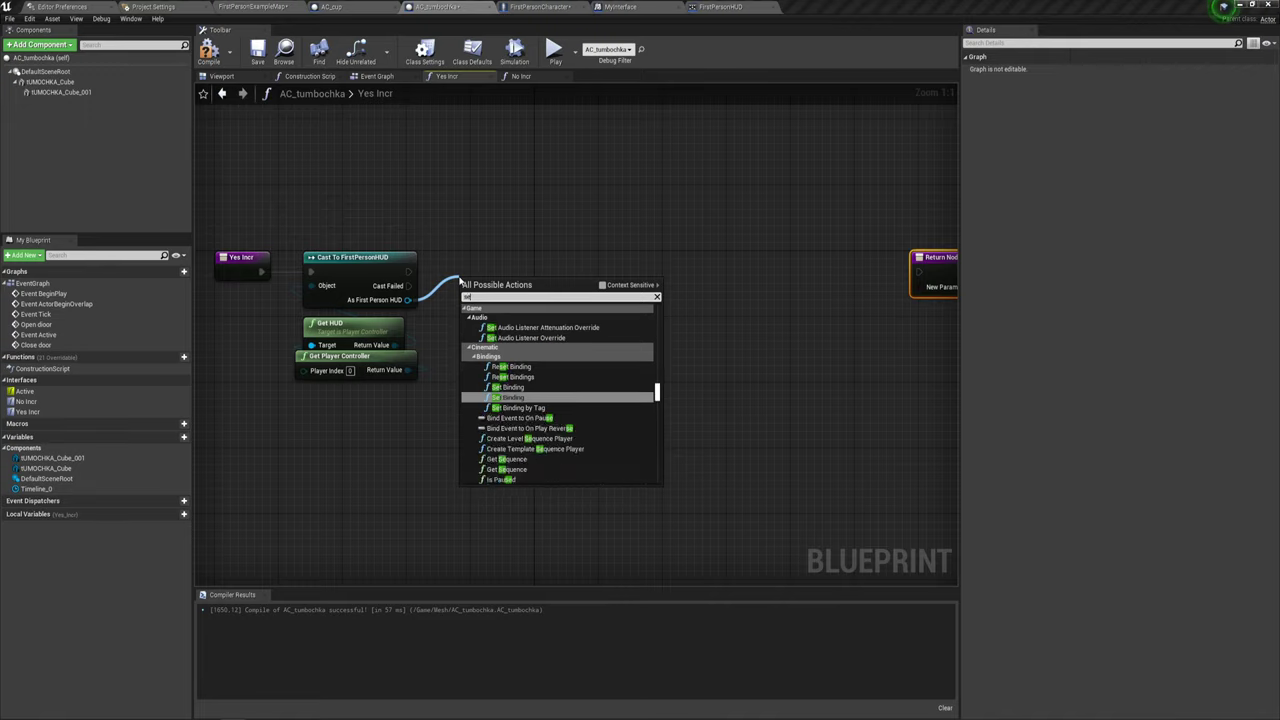
text( text)
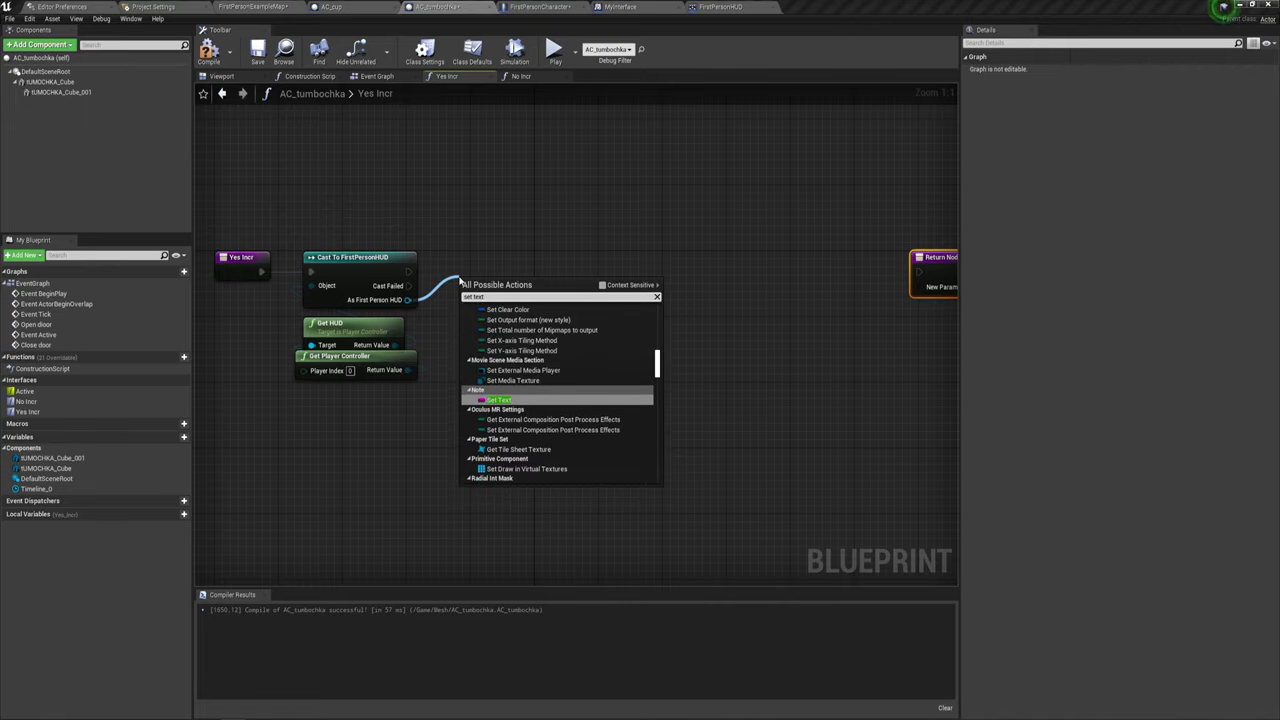
text(u)
key(Return)
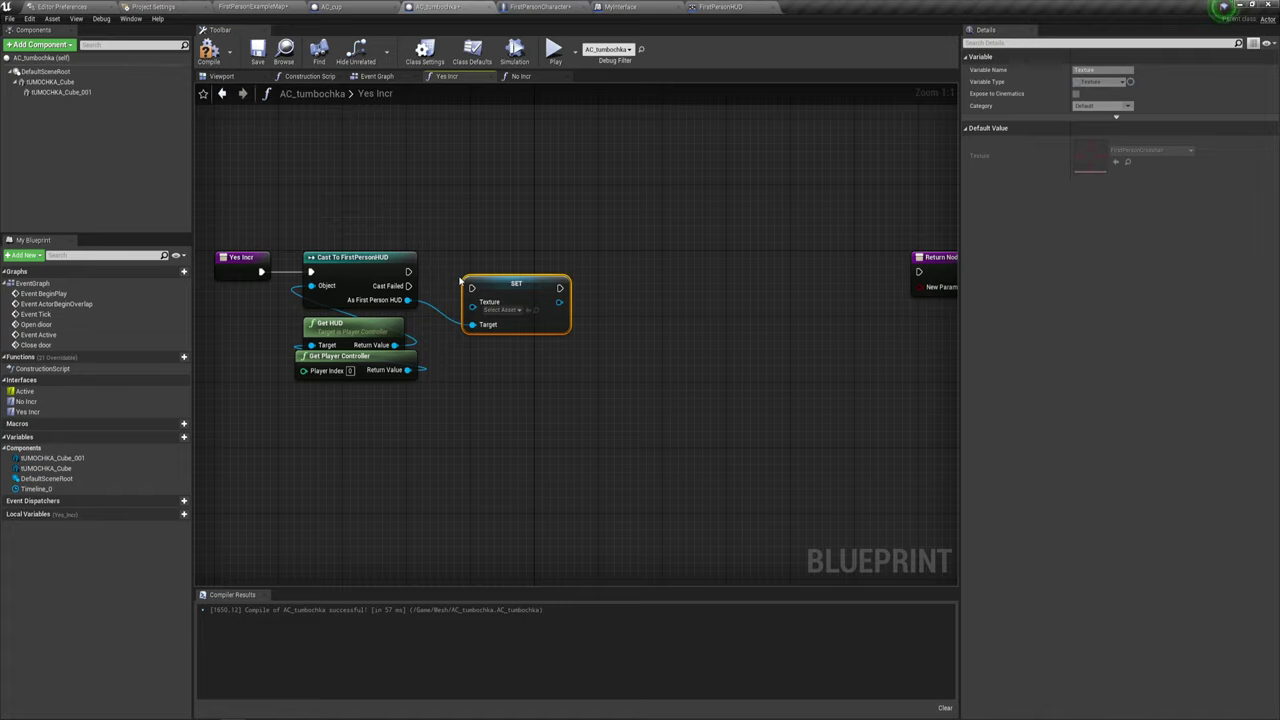
drag(472, 288, 409, 272)
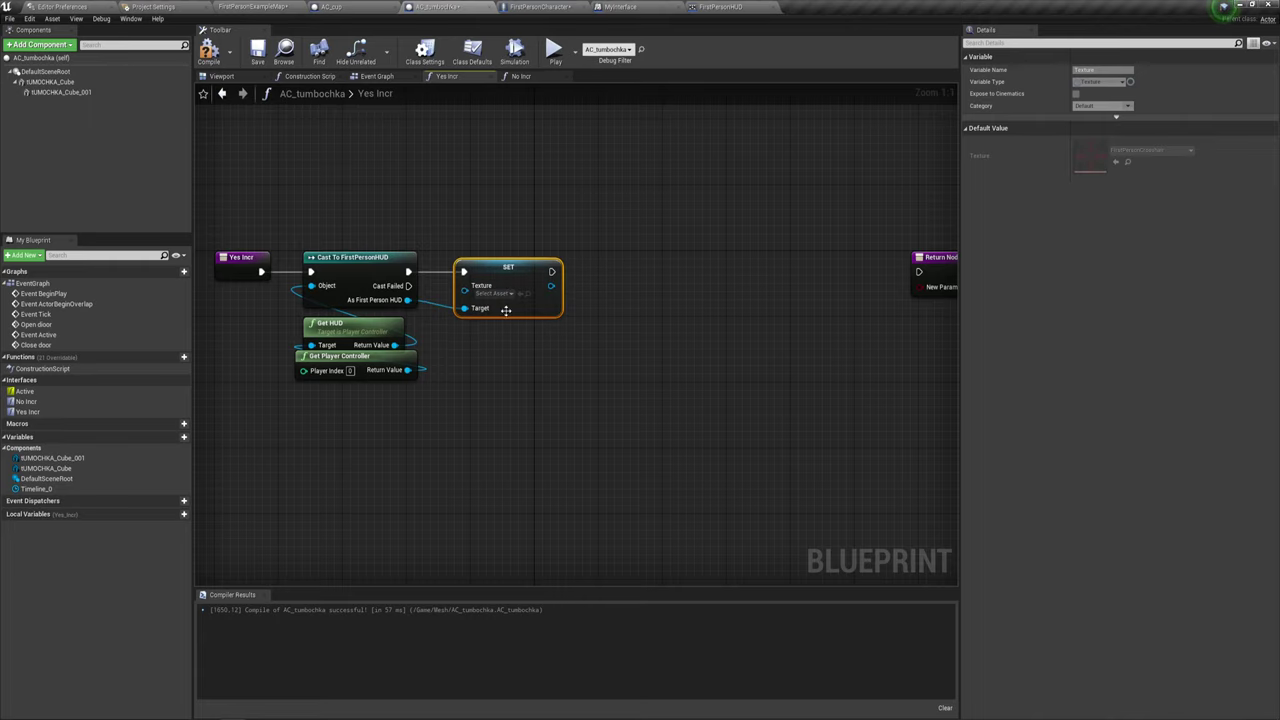
Bring Return Node back into view and search the HUD reference for 'set scr'.
right_drag(506, 309, 424, 343)
drag(318, 276, 420, 343)
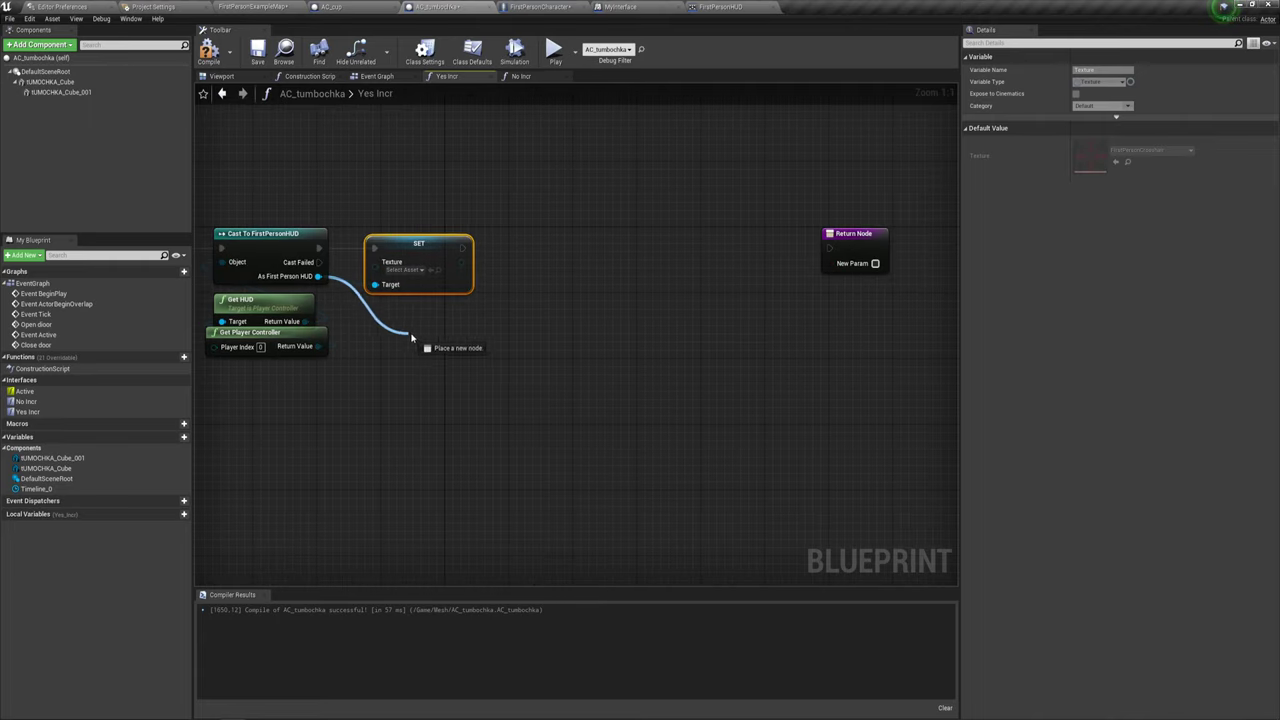
text(set)
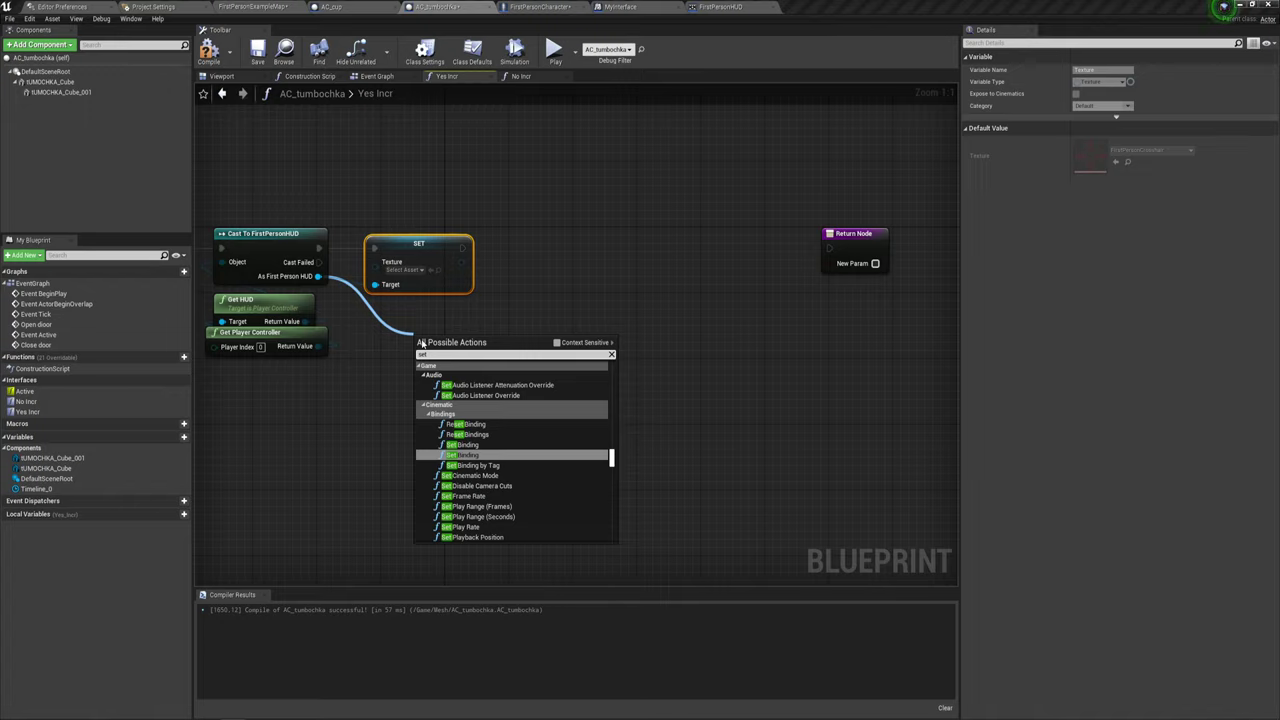
text( scr)
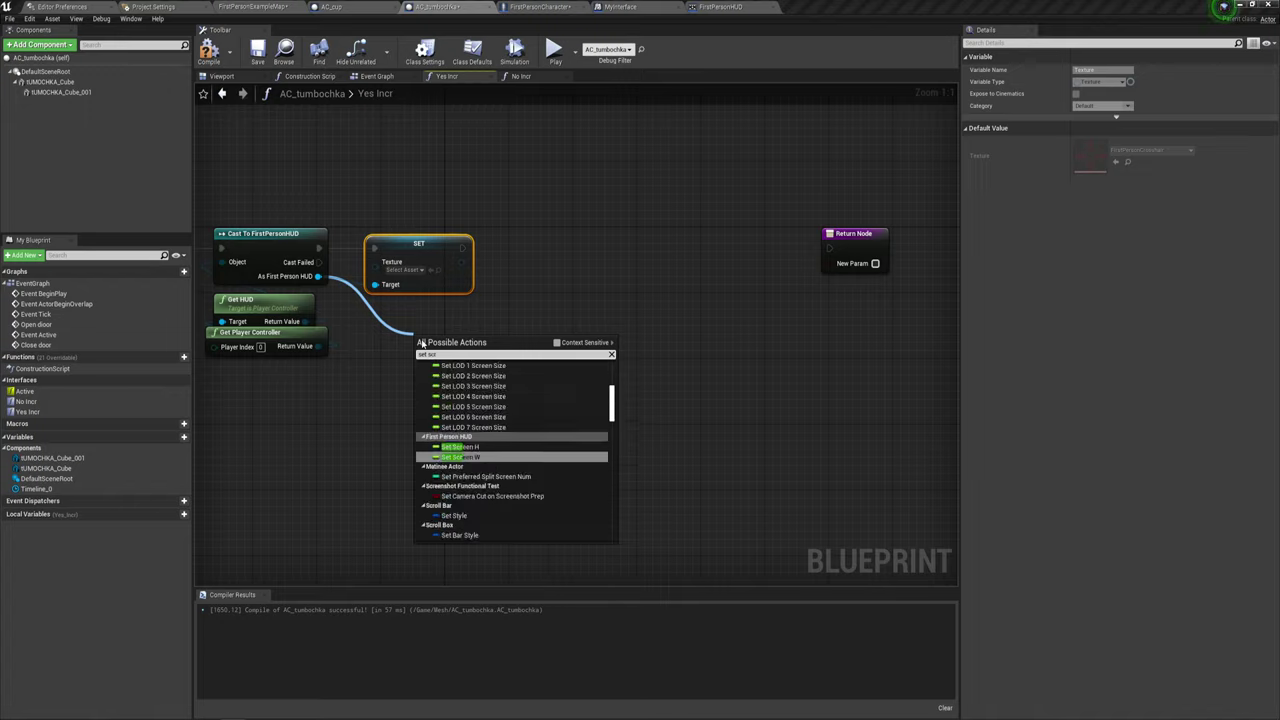
Add SET Screen W beside SET Texture and chain it after SET Texture.
click(465, 457)
drag(468, 349, 556, 275)
drag(463, 247, 510, 272)
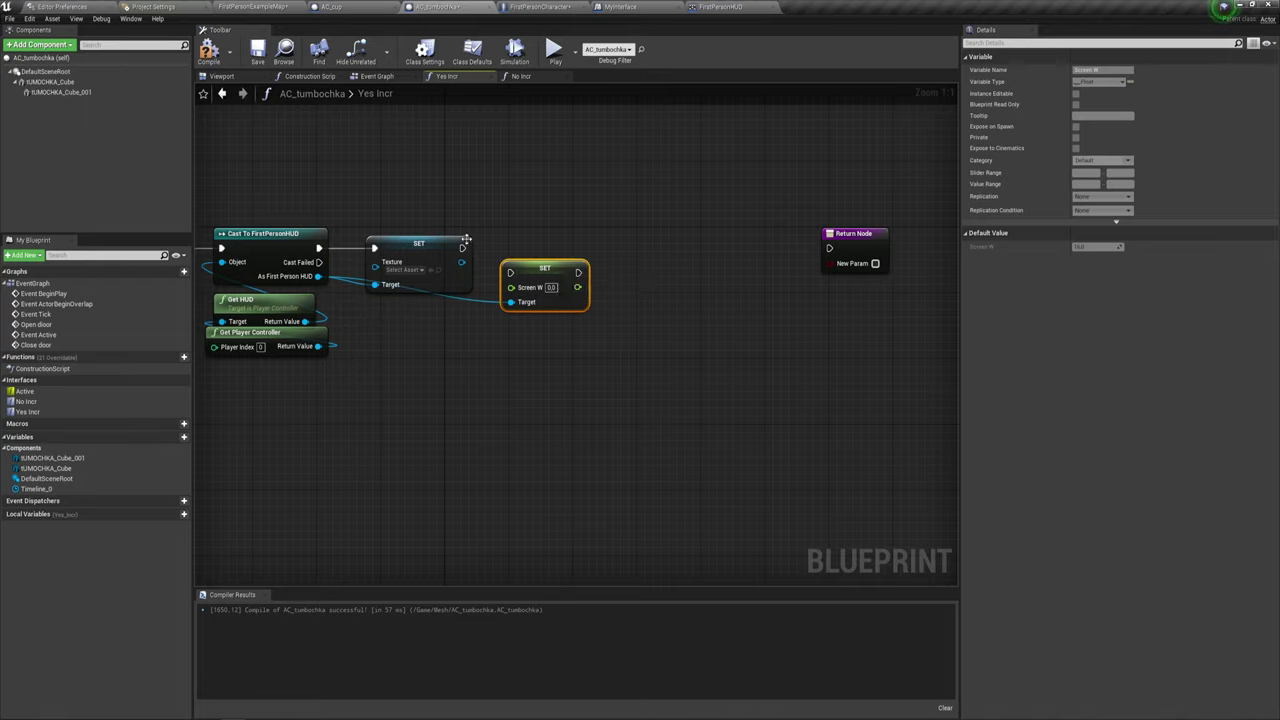
Add SET Screen H after SET Screen W, targeting the First Person HUD.
mouse_move(318, 276)
mouse_down()
mouse_move(510, 301)
mouse_move(400, 371)
mouse_up()
text(set scr)
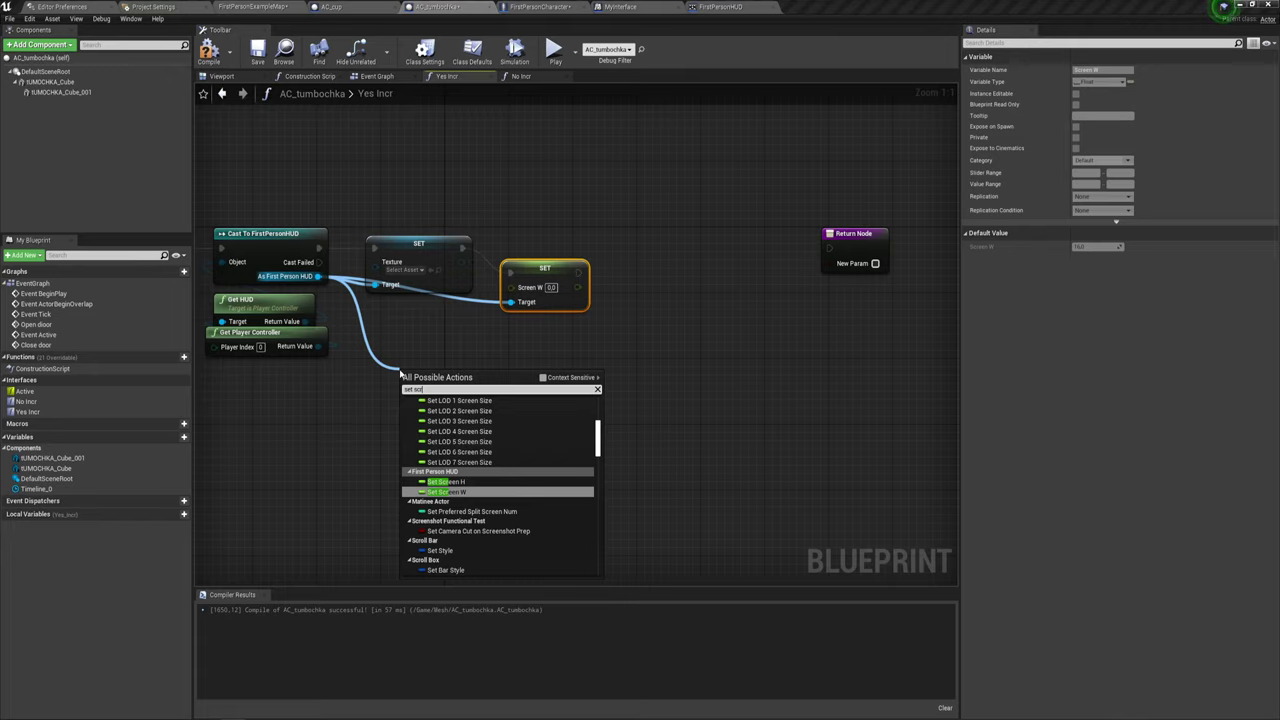
click(446, 481)
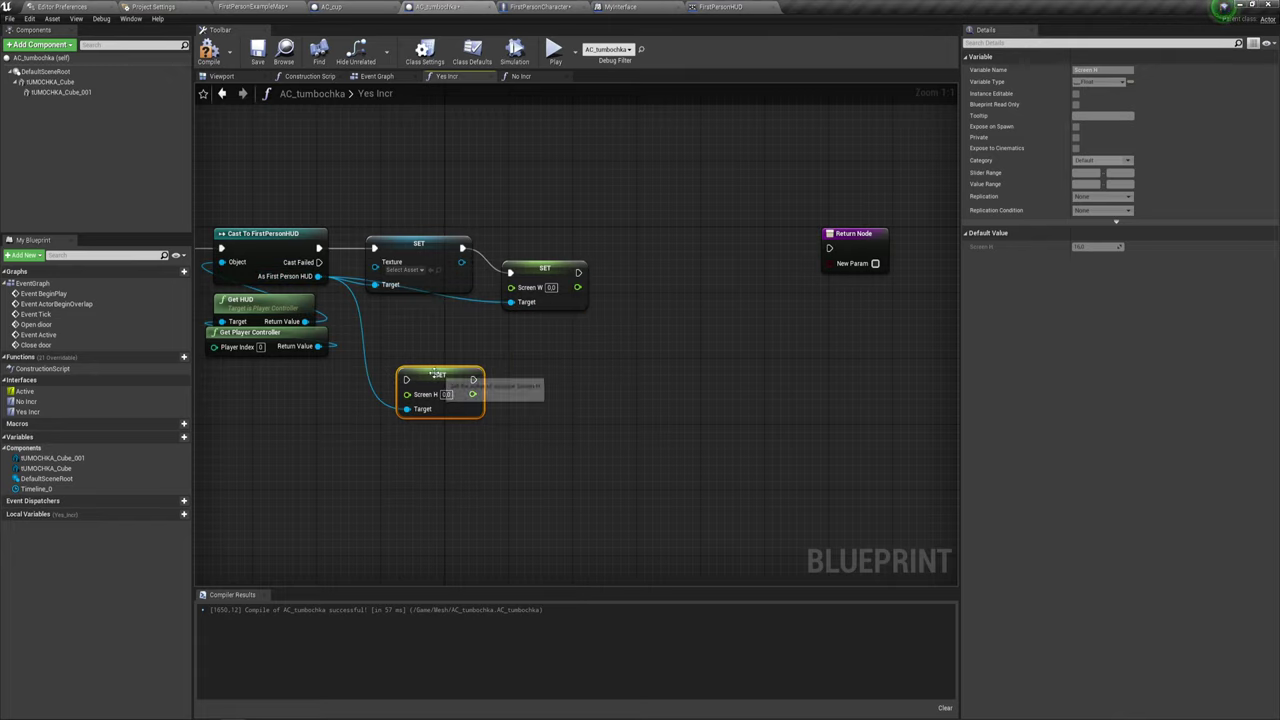
mouse_move(438, 377)
mouse_down()
mouse_move(706, 335)
mouse_move(658, 327)
mouse_up()
drag(579, 272, 631, 332)
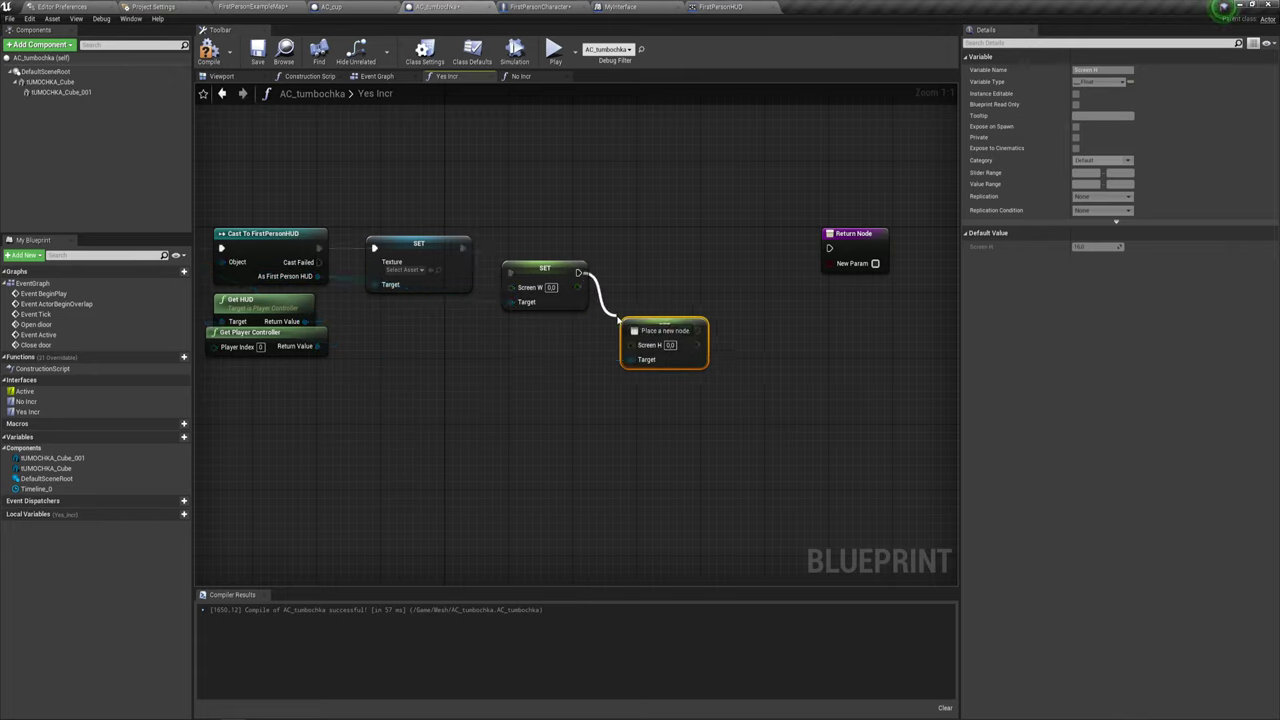
mouse_move(318, 276)
mouse_down()
mouse_move(629, 359)
mouse_move(632, 340)
mouse_up()
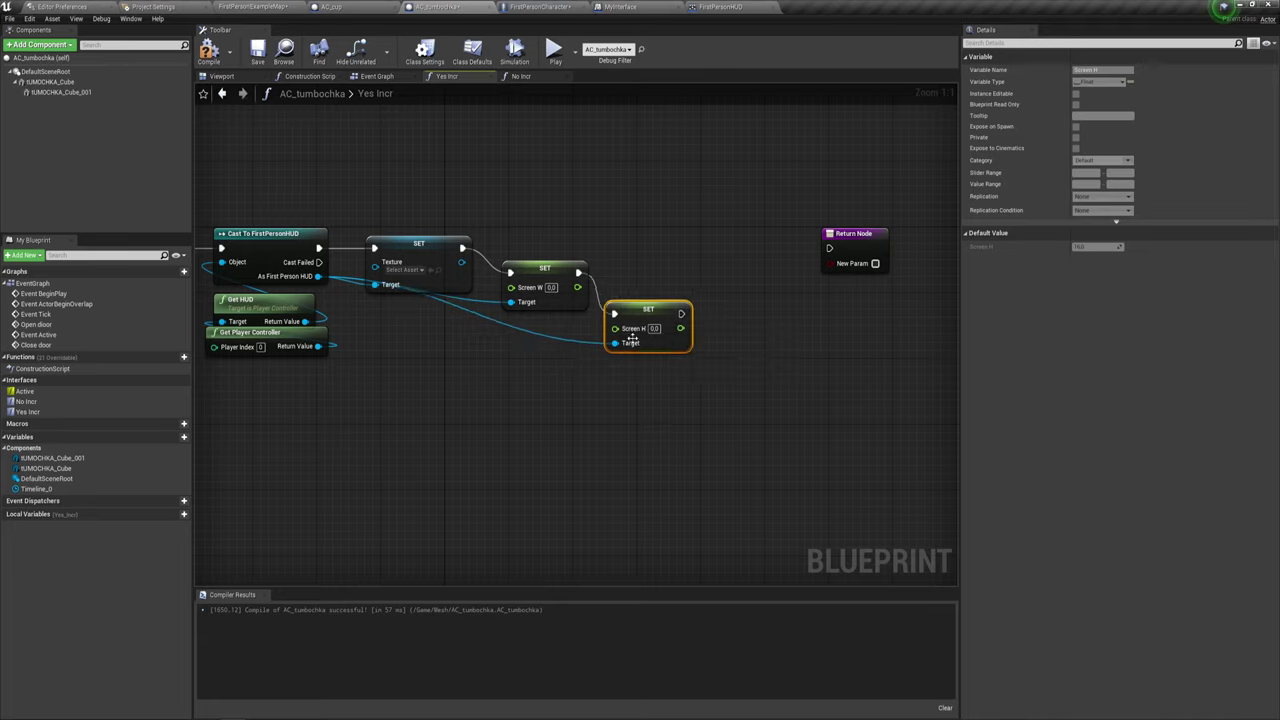
drag(318, 276, 466, 390)
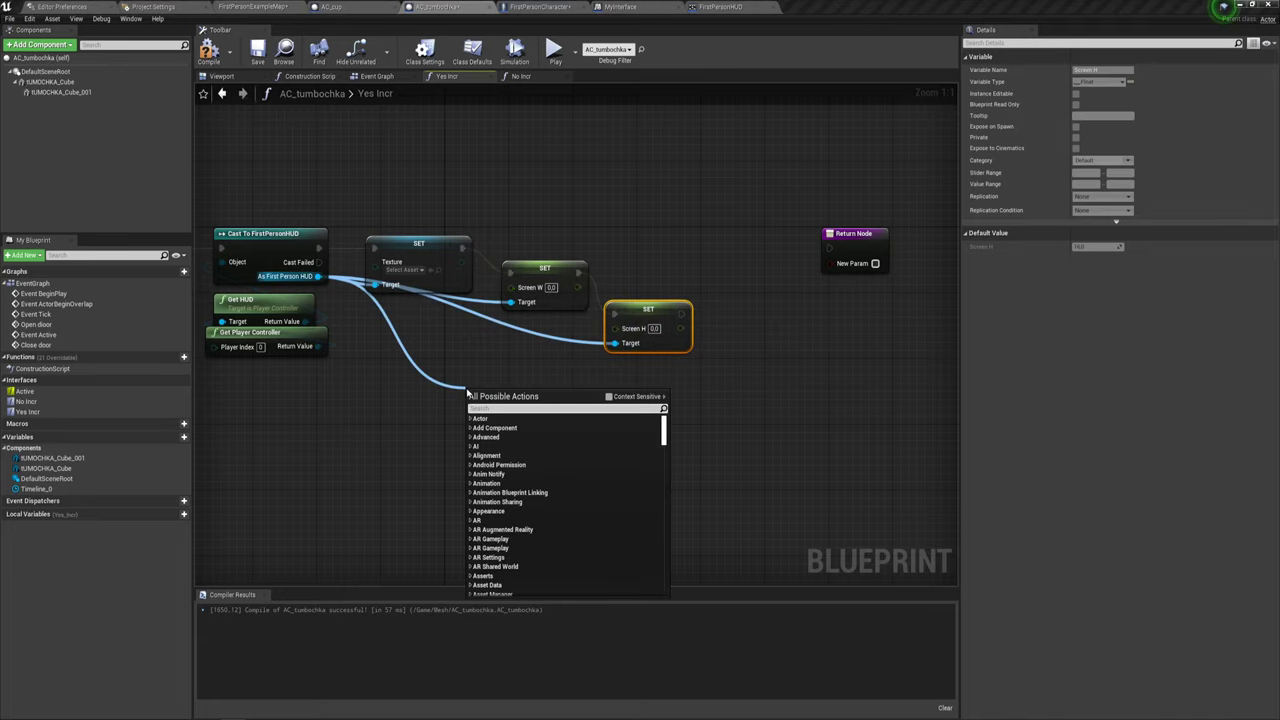
Search the action list for 'set r' and scroll to find the HUD's R setter.
text(set r)
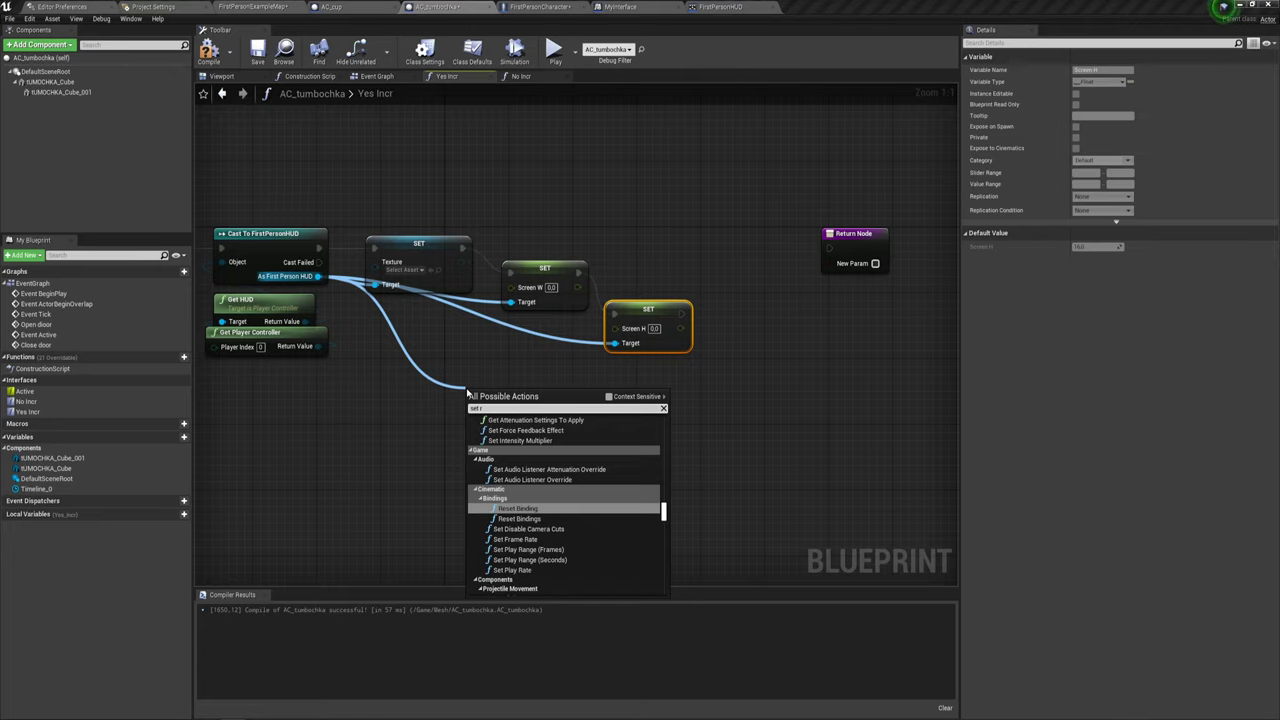
scroll(532, 476, down, 3)
scroll(532, 476, down, 2)
scroll(532, 476, up, 5)
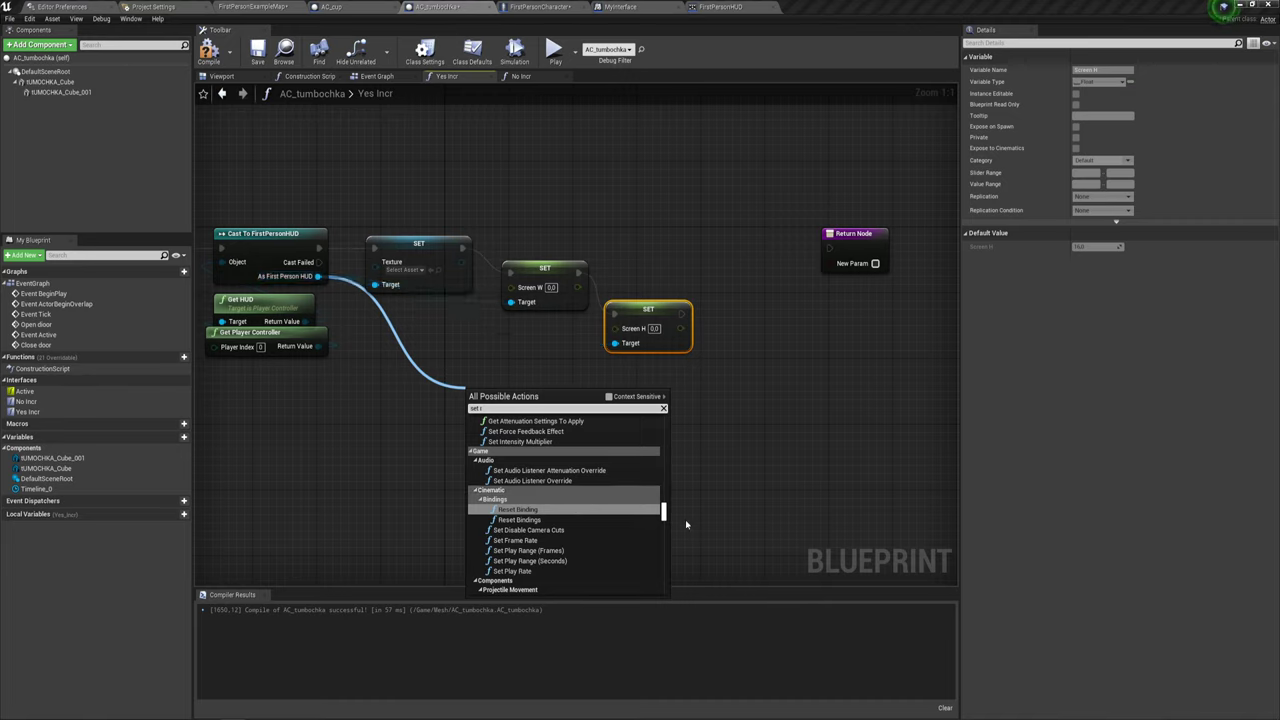
drag(663, 512, 670, 600)
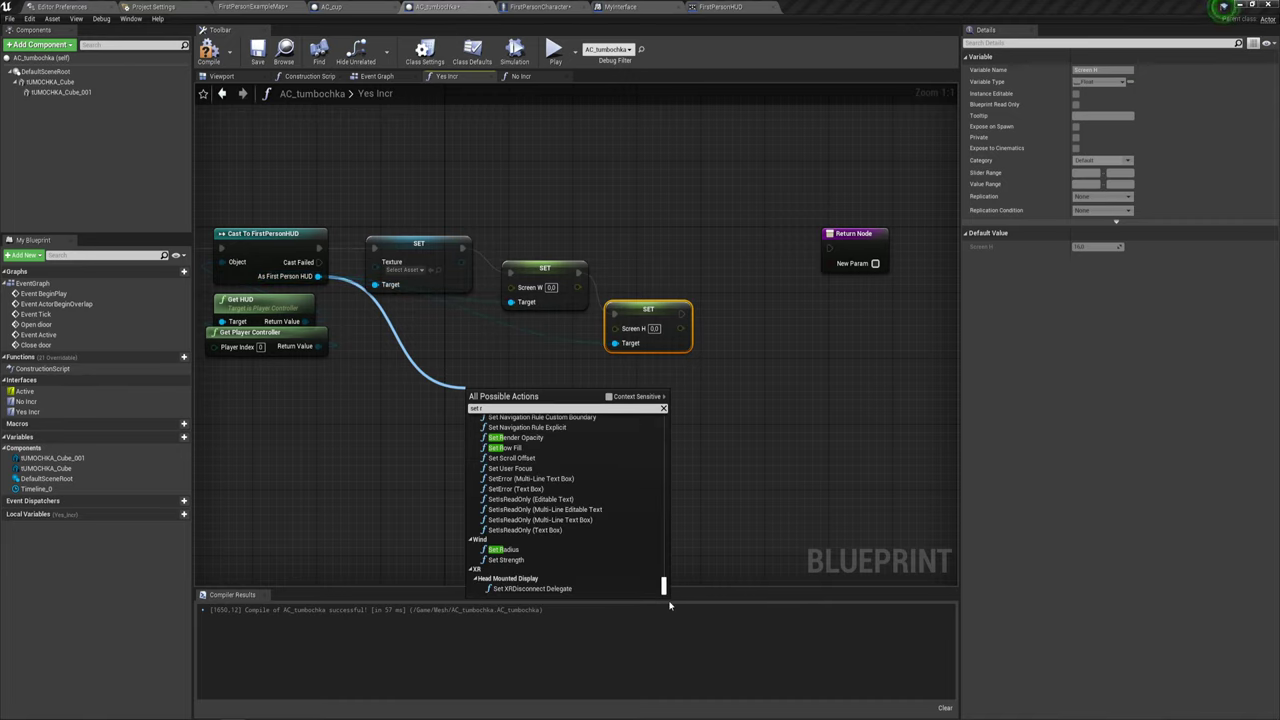
scroll(568, 491, up, 5)
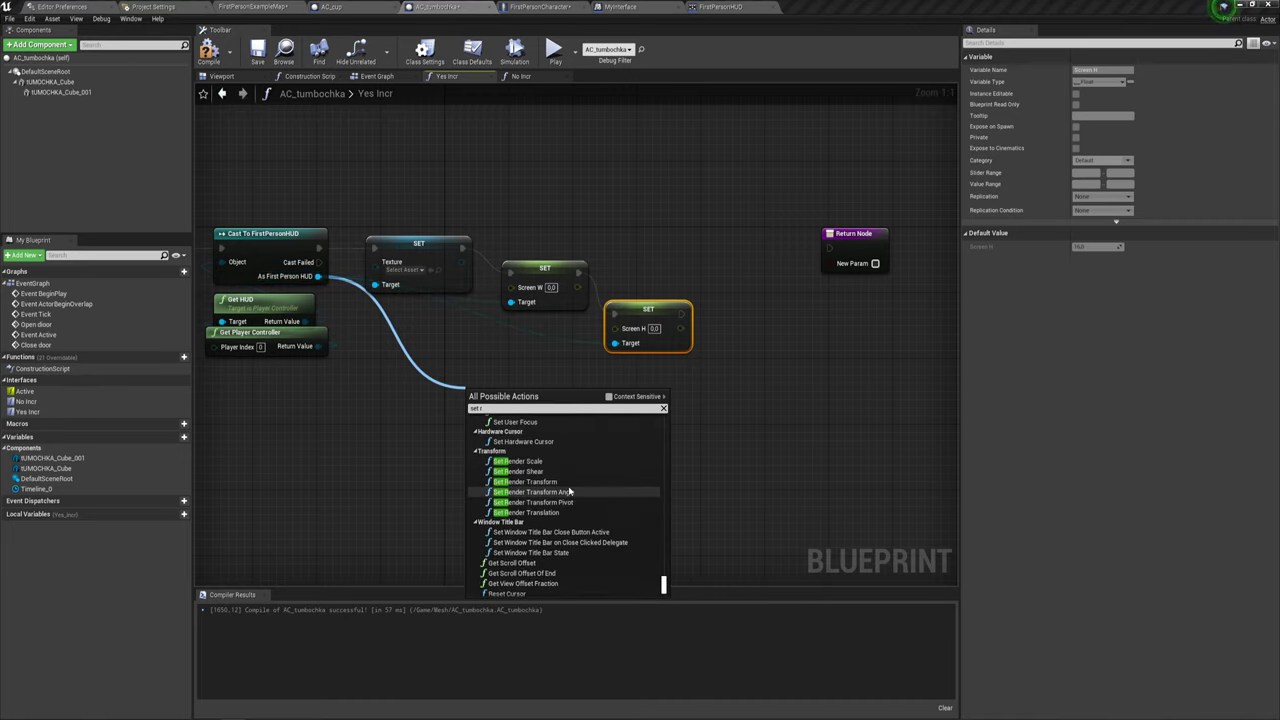
scroll(568, 491, up, 2)
scroll(568, 491, up, 2)
scroll(568, 491, up, 2)
scroll(568, 491, up, 2)
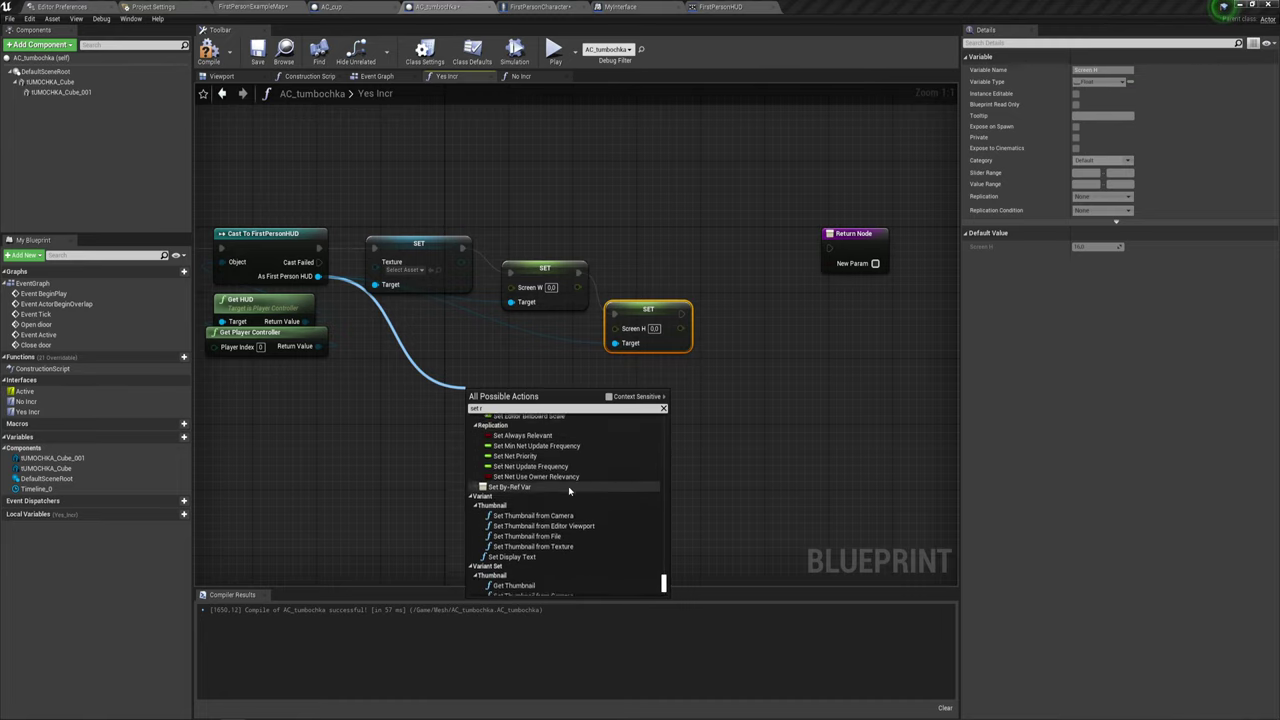
scroll(569, 490, up, 2)
scroll(569, 490, up, 2)
scroll(569, 490, up, 2)
scroll(569, 490, up, 2)
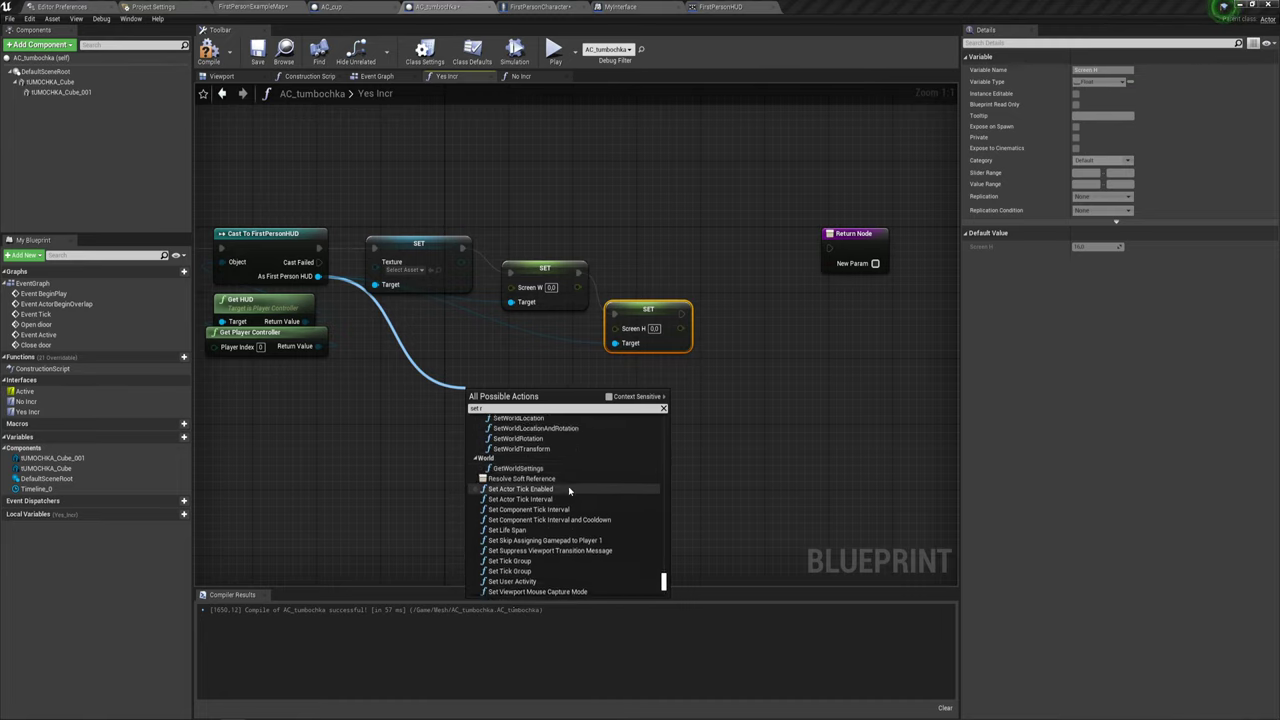
scroll(569, 490, up, 2)
scroll(569, 490, up, 2)
scroll(569, 490, up, 2)
scroll(569, 490, up, 2)
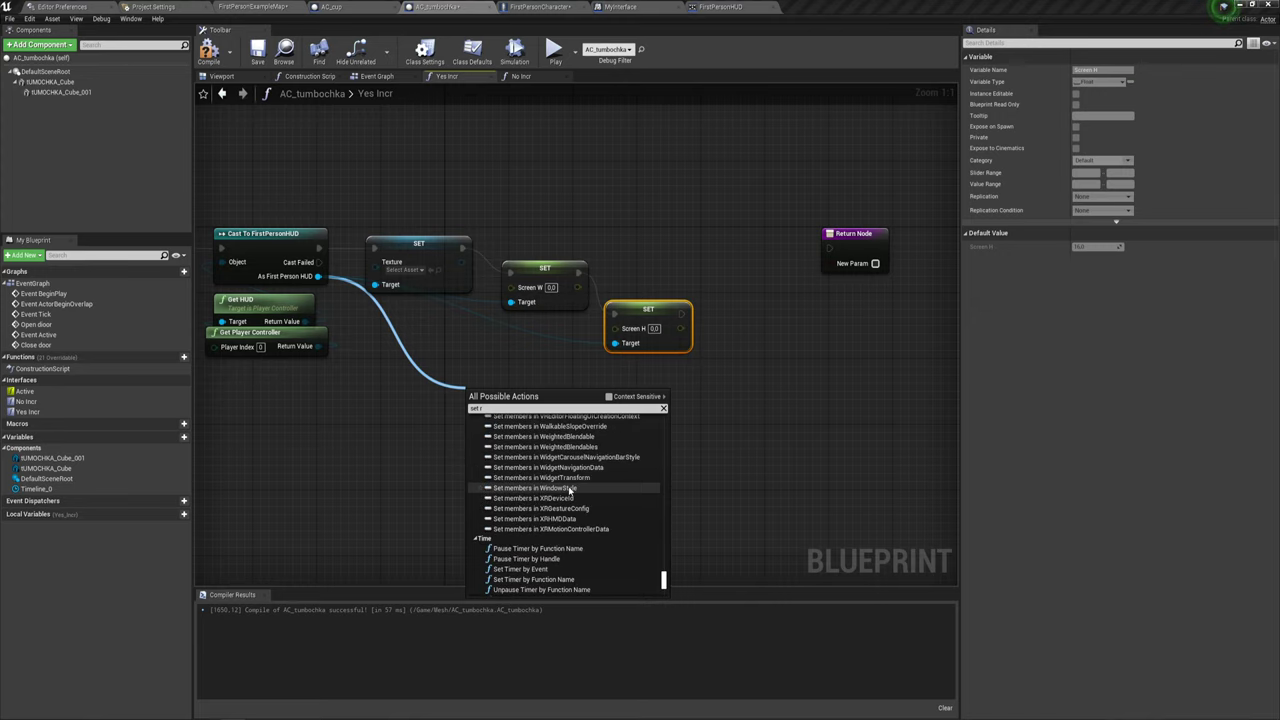
mouse_move(663, 580)
mouse_down()
mouse_move(662, 621)
mouse_move(656, 461)
mouse_up()
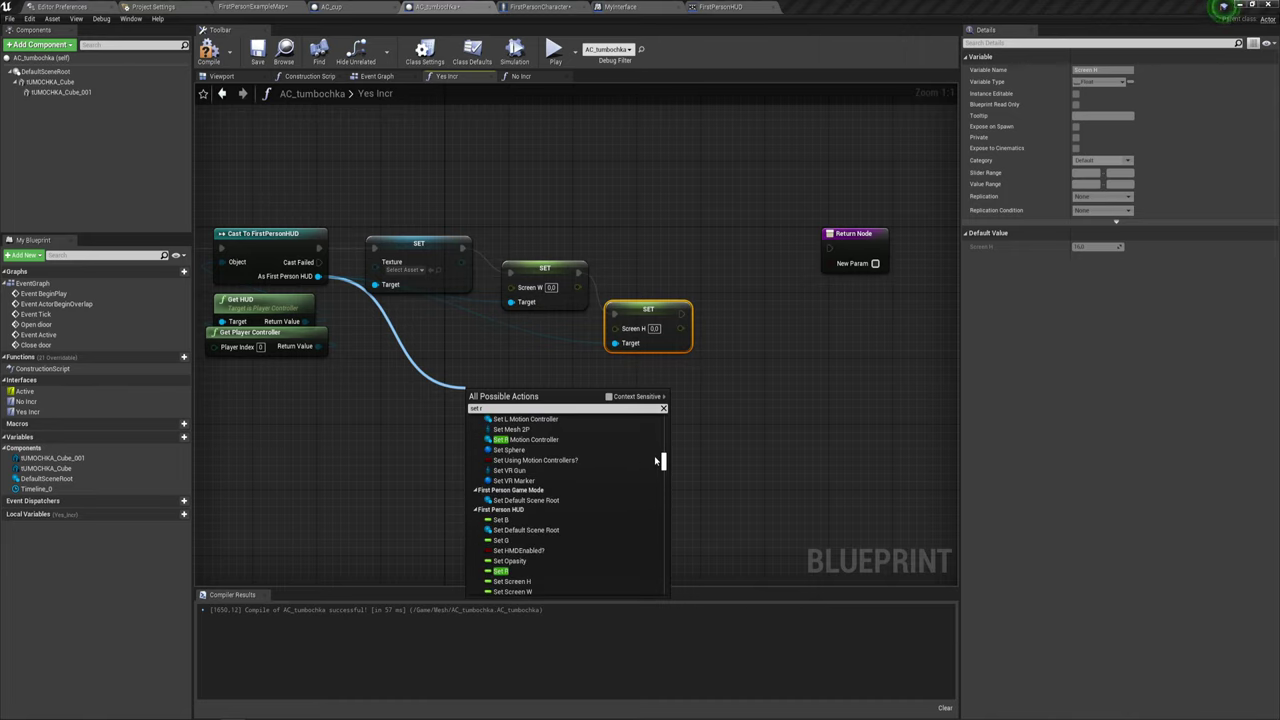
scroll(500, 532, down, 1)
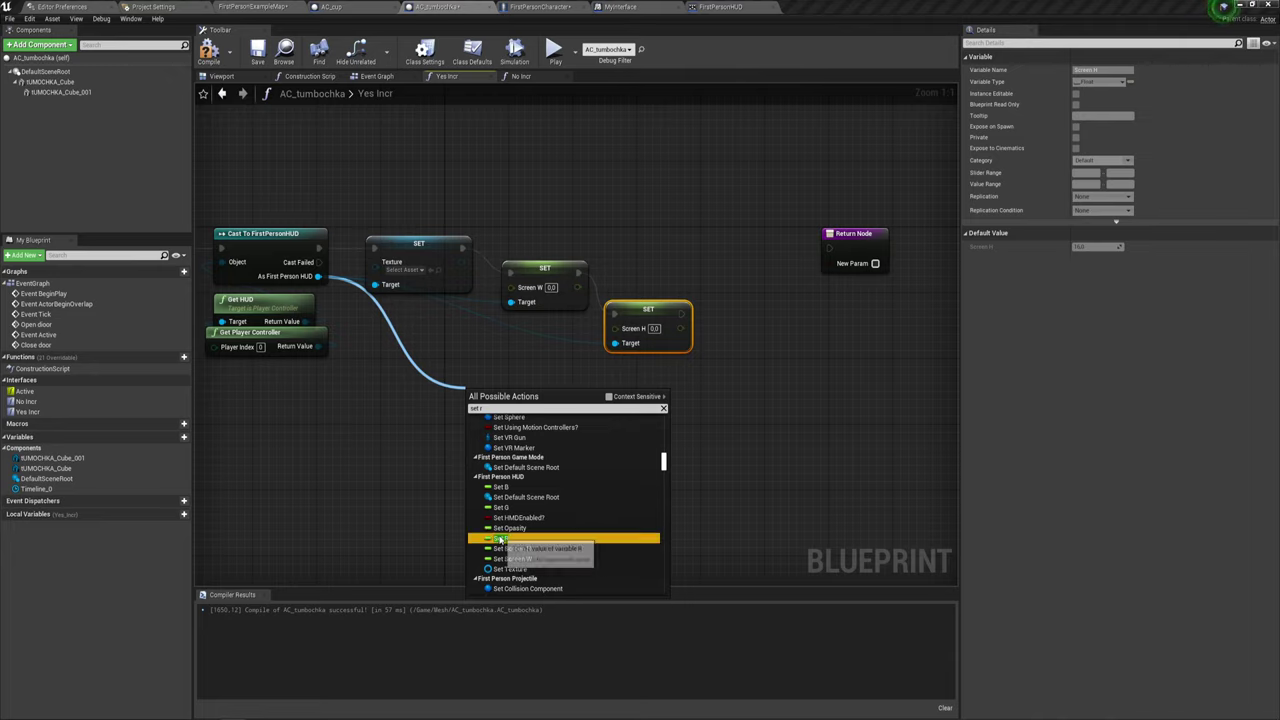
Add SET R beside SET Screen H and chain it after Screen H.
click(487, 540)
drag(500, 412, 770, 388)
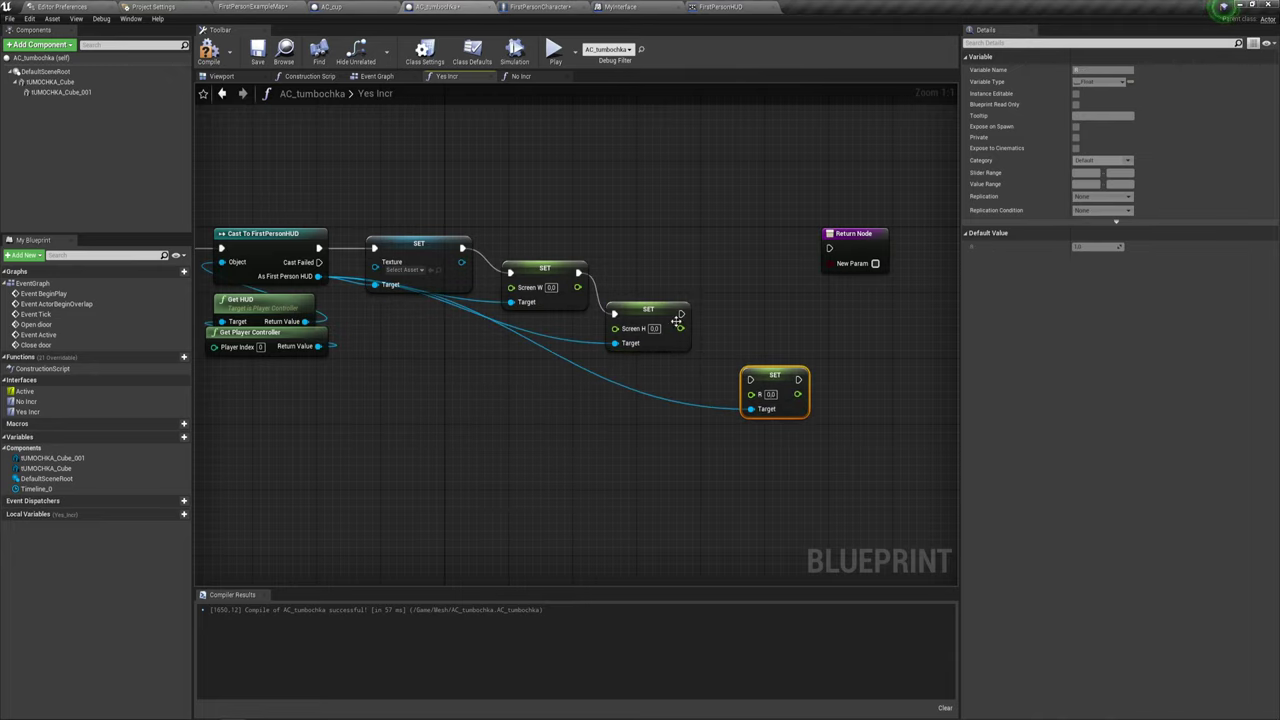
drag(680, 314, 751, 380)
drag(317, 275, 545, 478)
Add a SET Opasity node for the First Person HUD and chain it after SET R.
text(set)
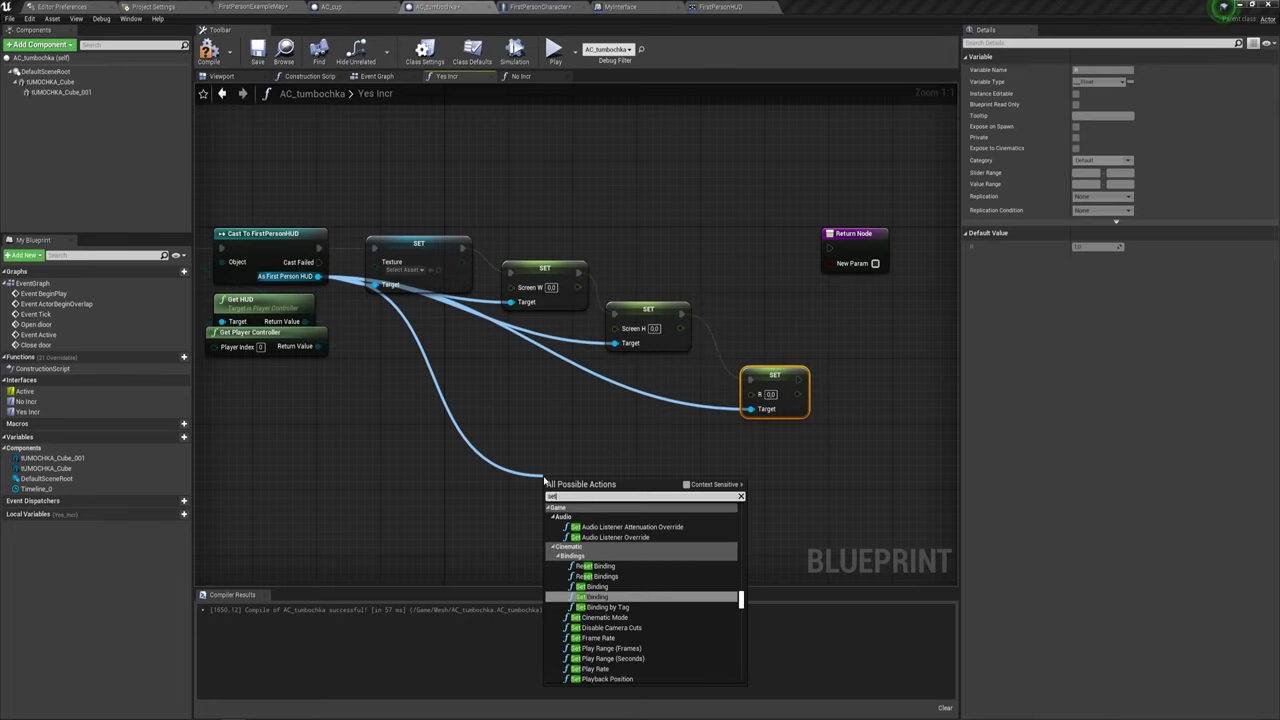
text( opa)
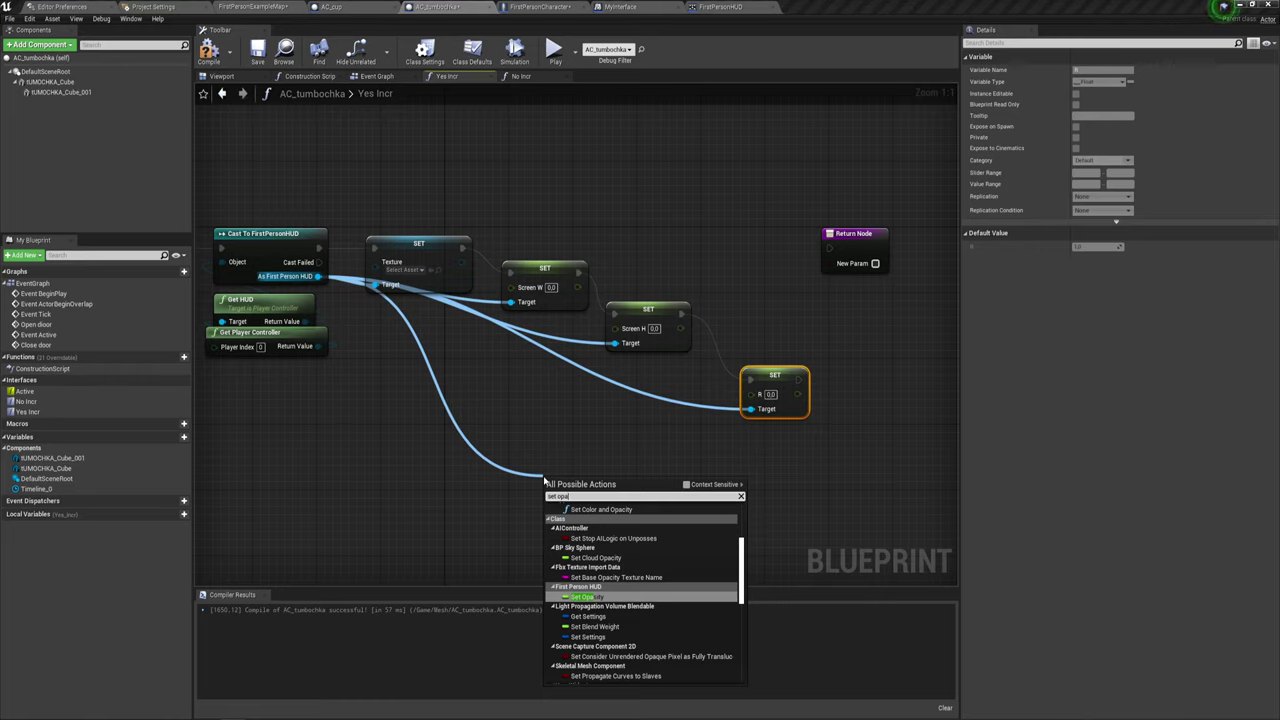
key(Return)
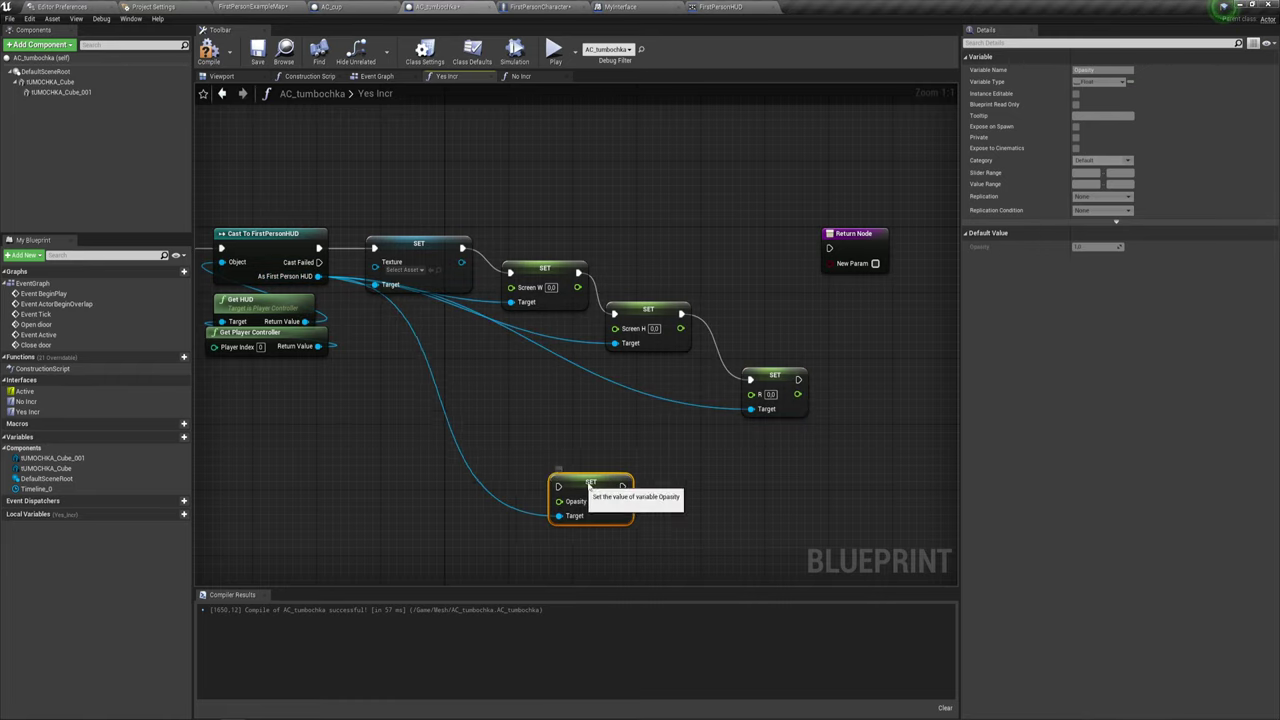
drag(583, 482, 863, 410)
drag(797, 381, 830, 412)
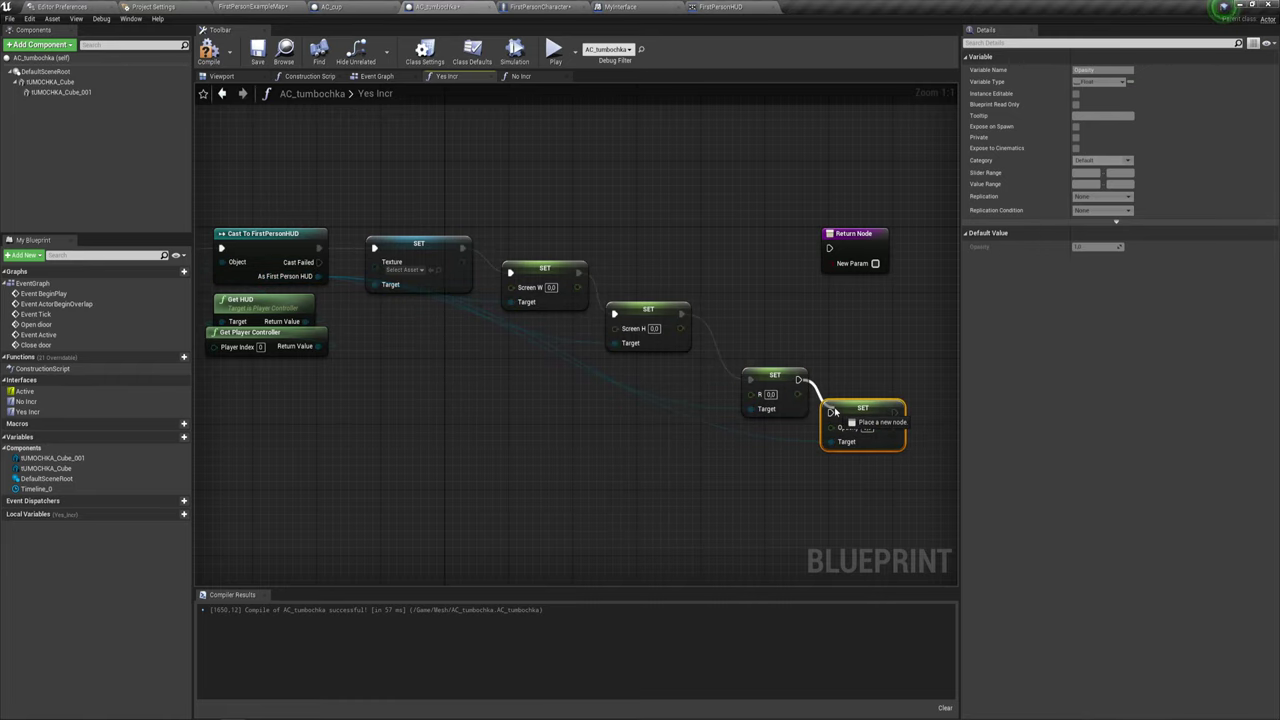
right_drag(800, 430, 594, 396)
Pan across the setter chain and select the Screen W and Screen H setters to review them.
mouse_move(553, 449)
mouse_down()
mouse_move(590, 400)
mouse_move(650, 375)
mouse_move(629, 356)
mouse_up()
right_drag(424, 443, 546, 483)
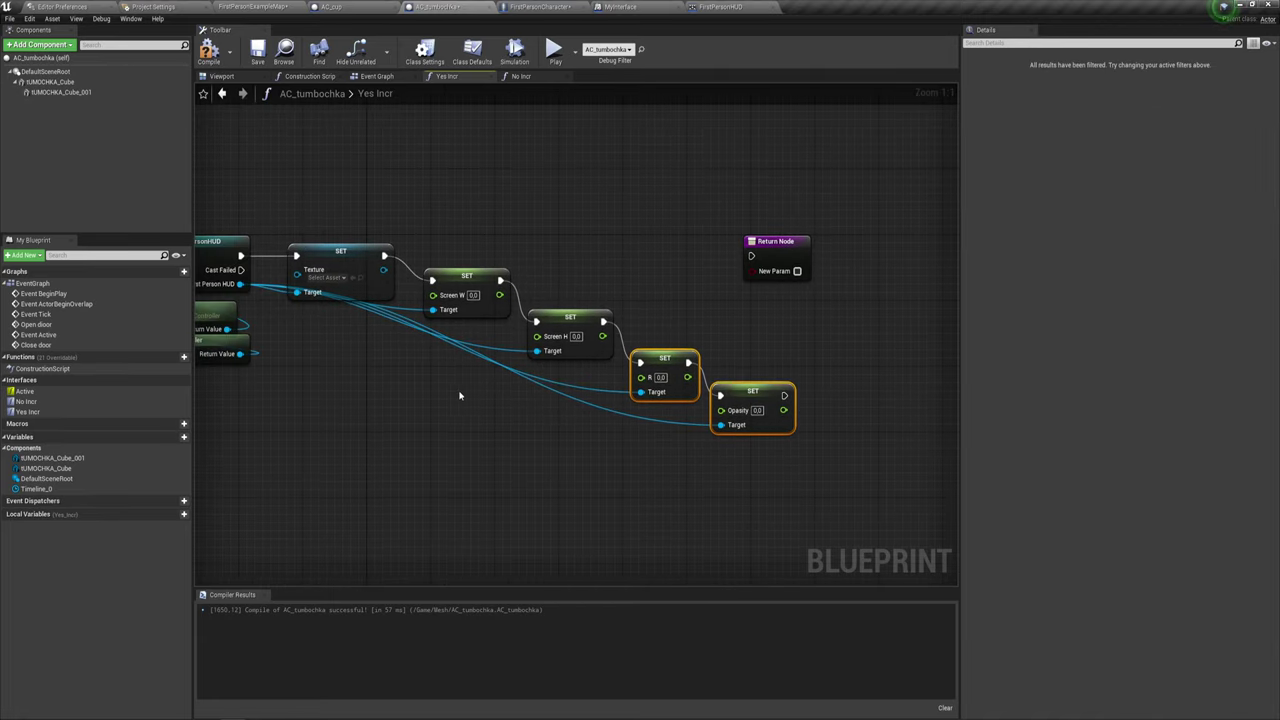
drag(428, 376, 561, 219)
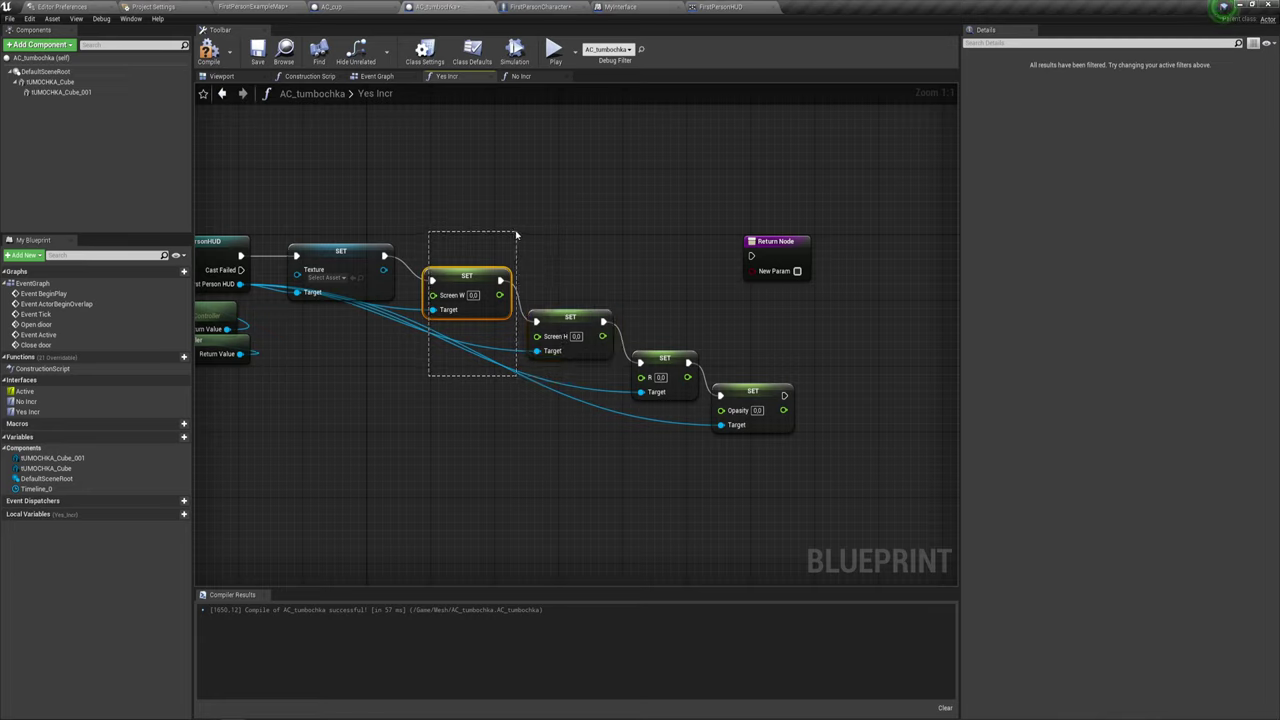
drag(565, 243, 511, 230)
mouse_move(421, 216)
mouse_down()
mouse_move(490, 362)
mouse_move(570, 401)
mouse_up()
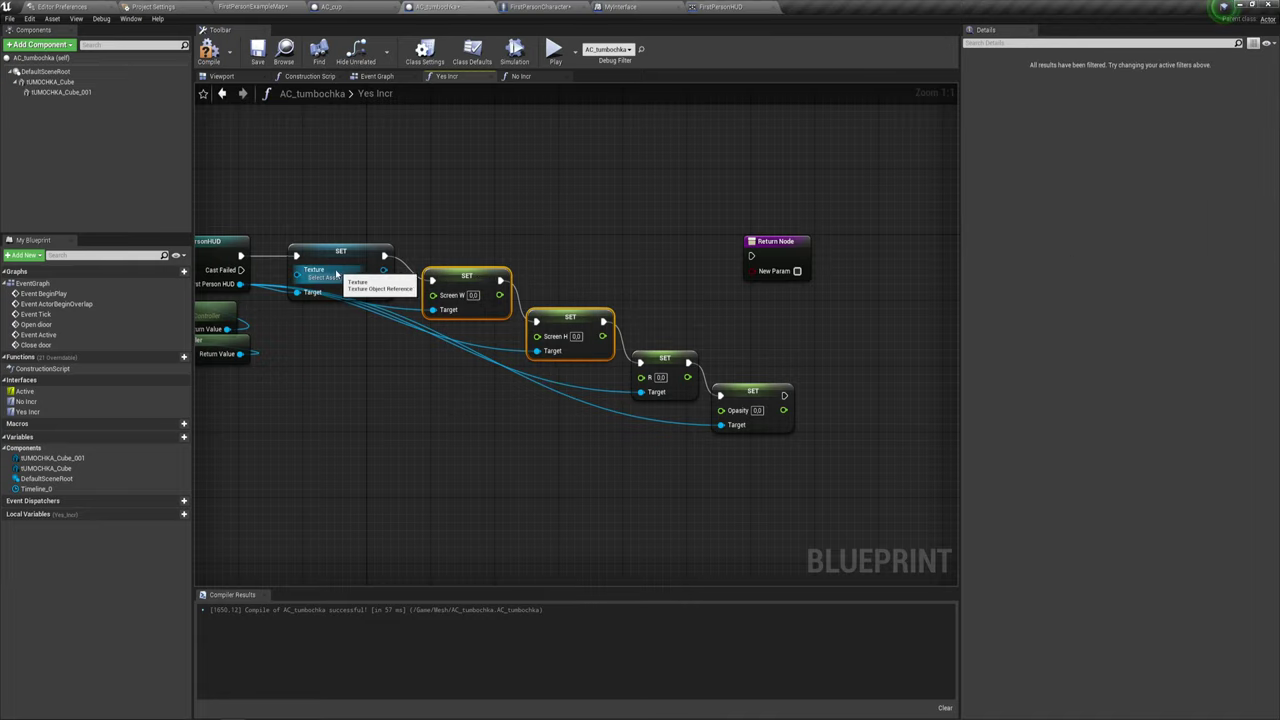
right_drag(340, 278, 486, 273)
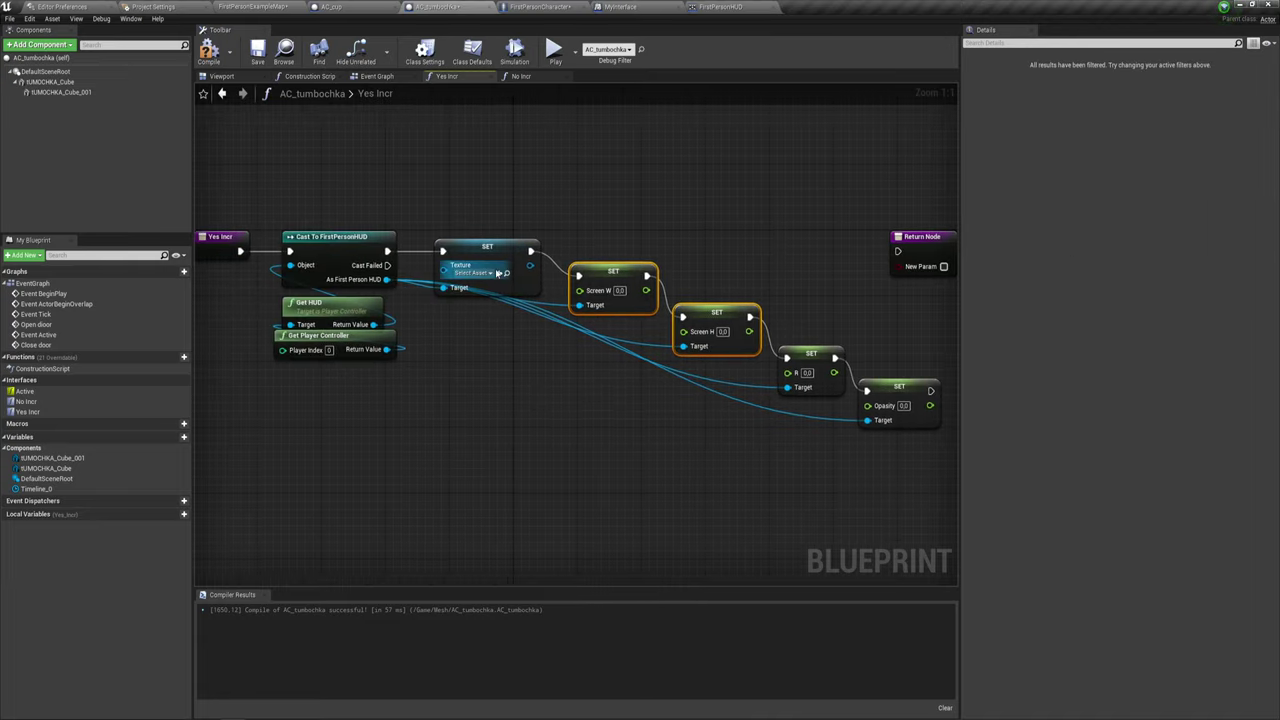
Set the HUD Texture to ruka and Screen W and Screen H to 80.0.
click(488, 273)
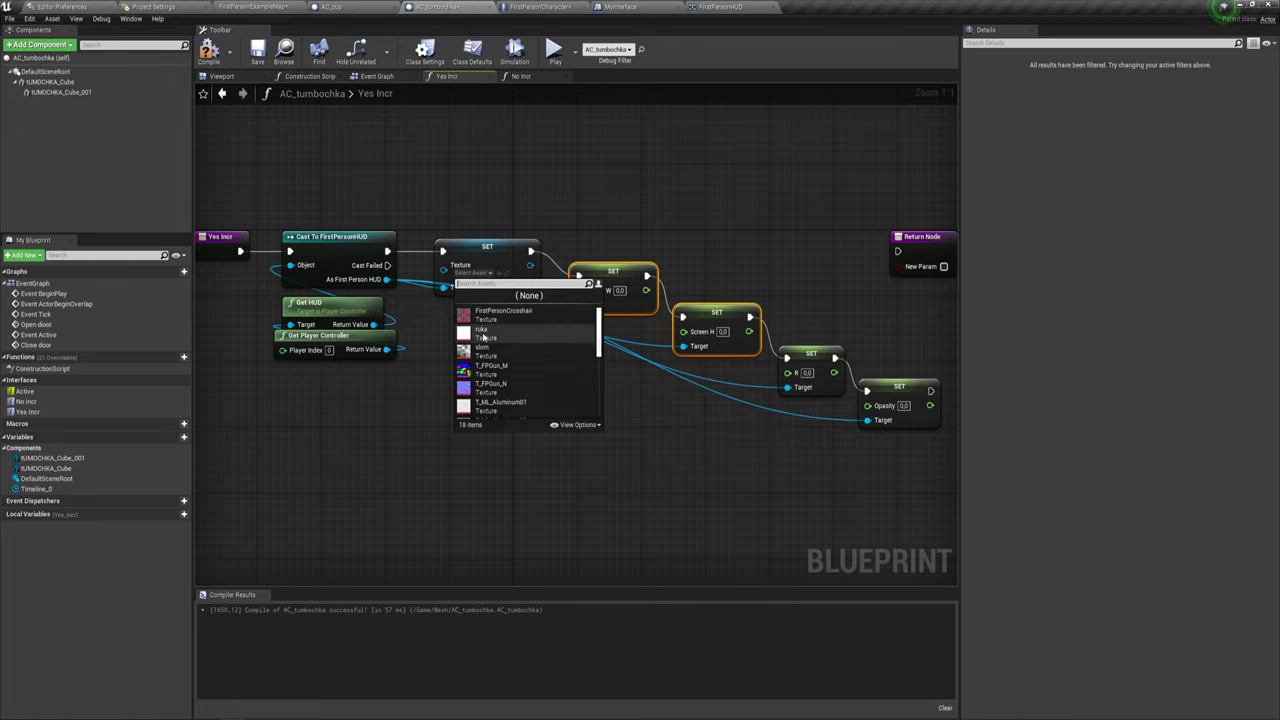
click(482, 333)
right_drag(482, 337, 388, 255)
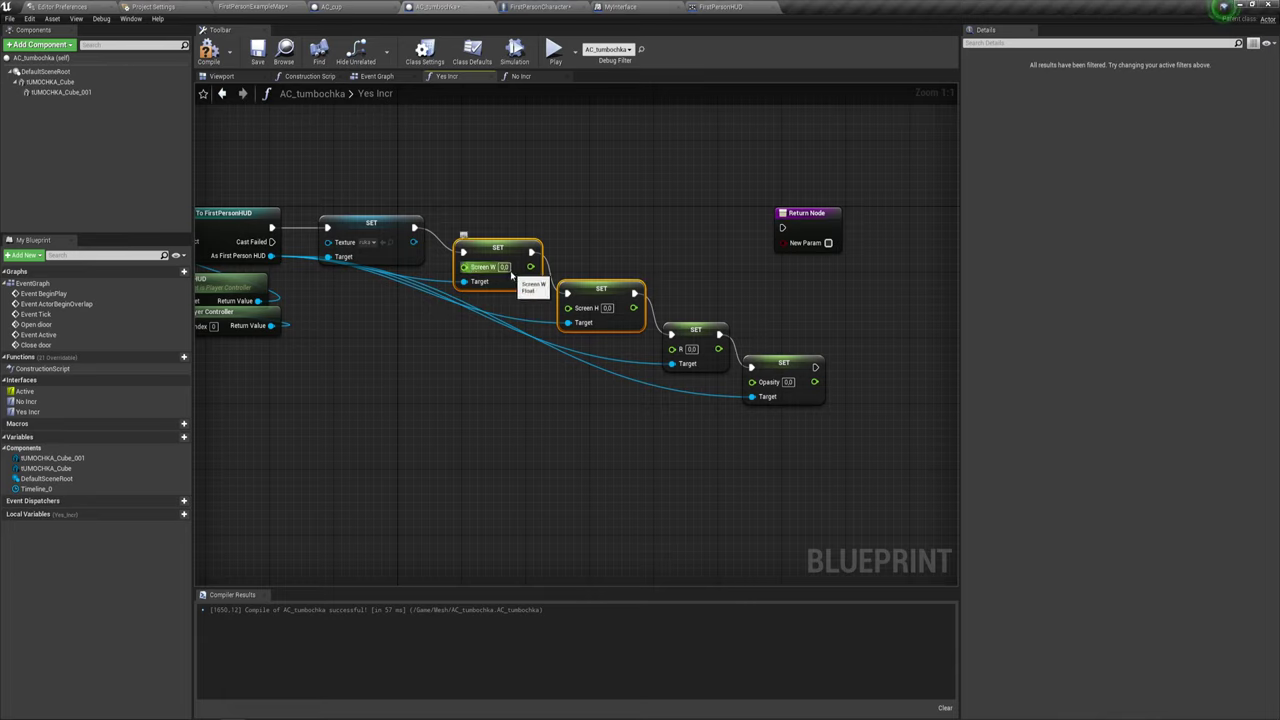
click(505, 268)
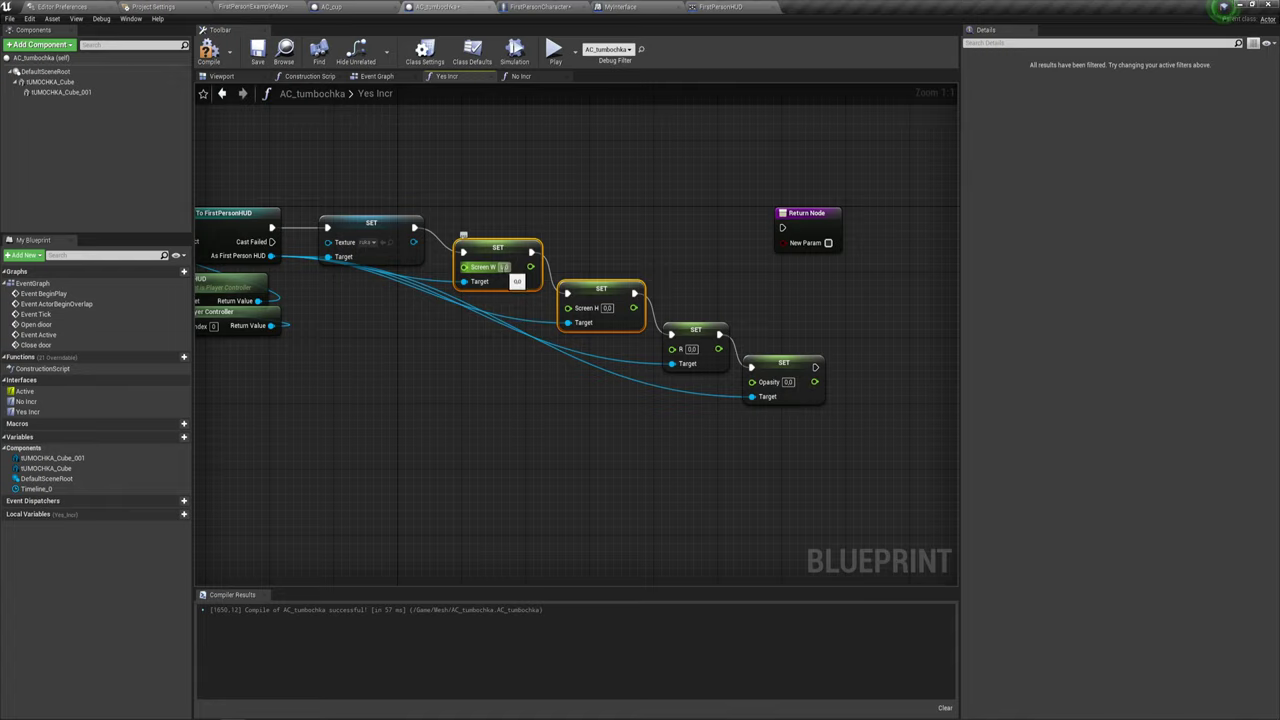
click(488, 270)
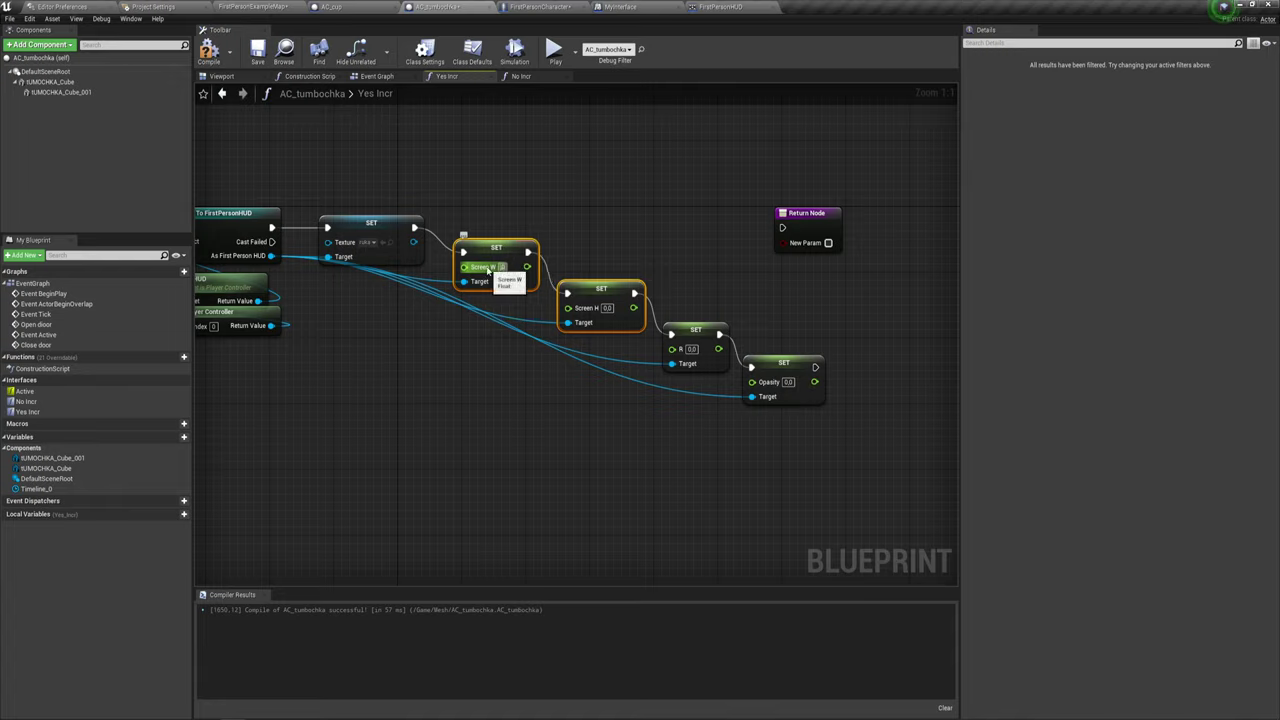
text(1920)
click(606, 308)
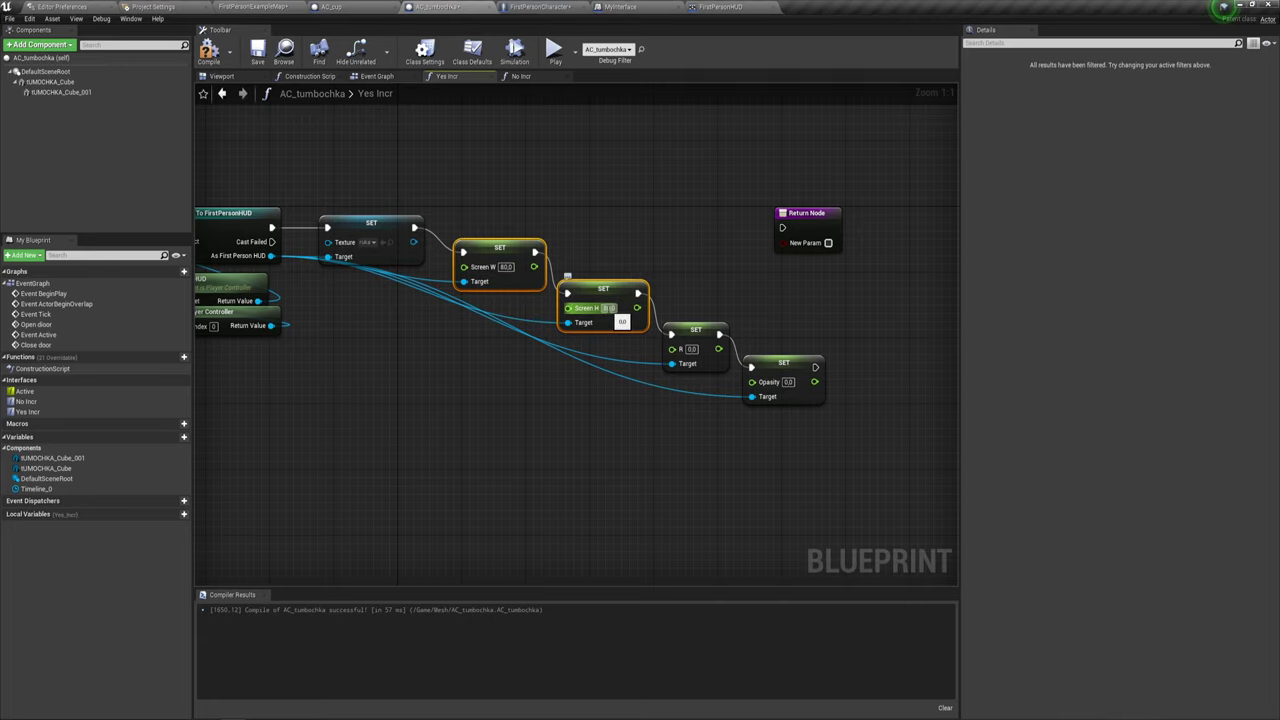
Set R to 1.0 and Opacity to 0.7, and wire the Opacity setter into the Return Node.
right_drag(694, 365, 580, 302)
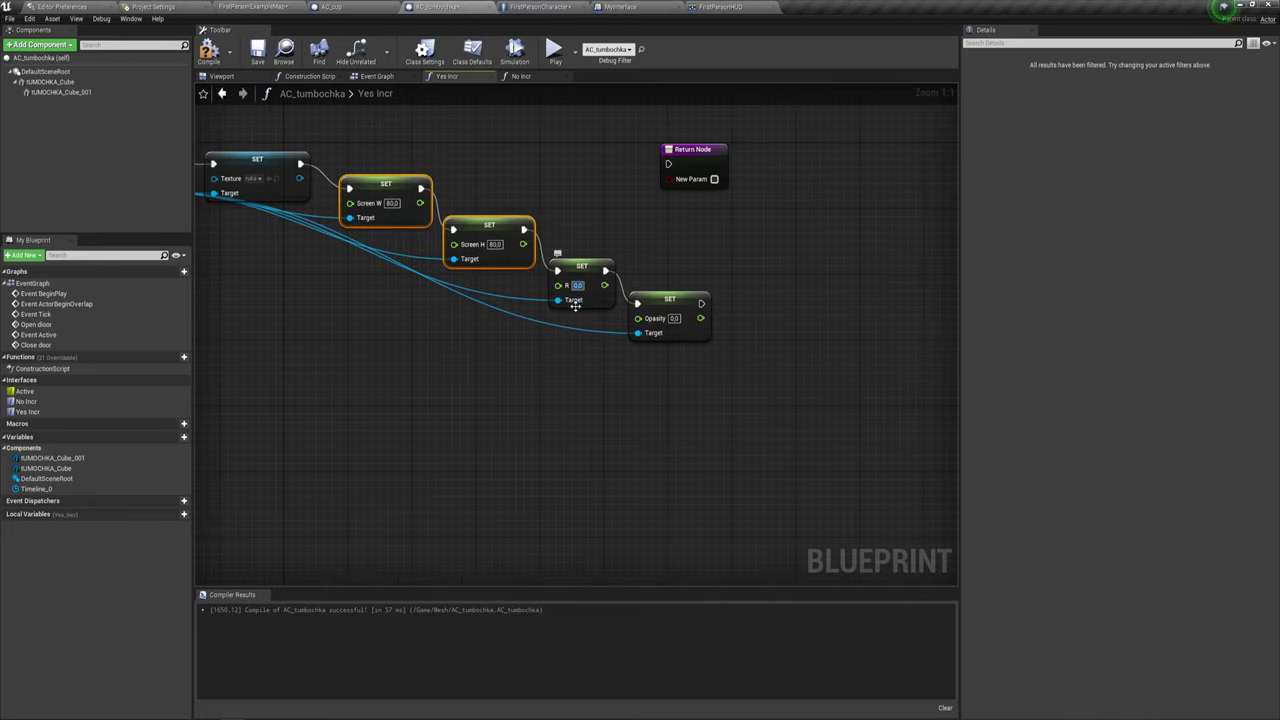
text(1)
click(600, 405)
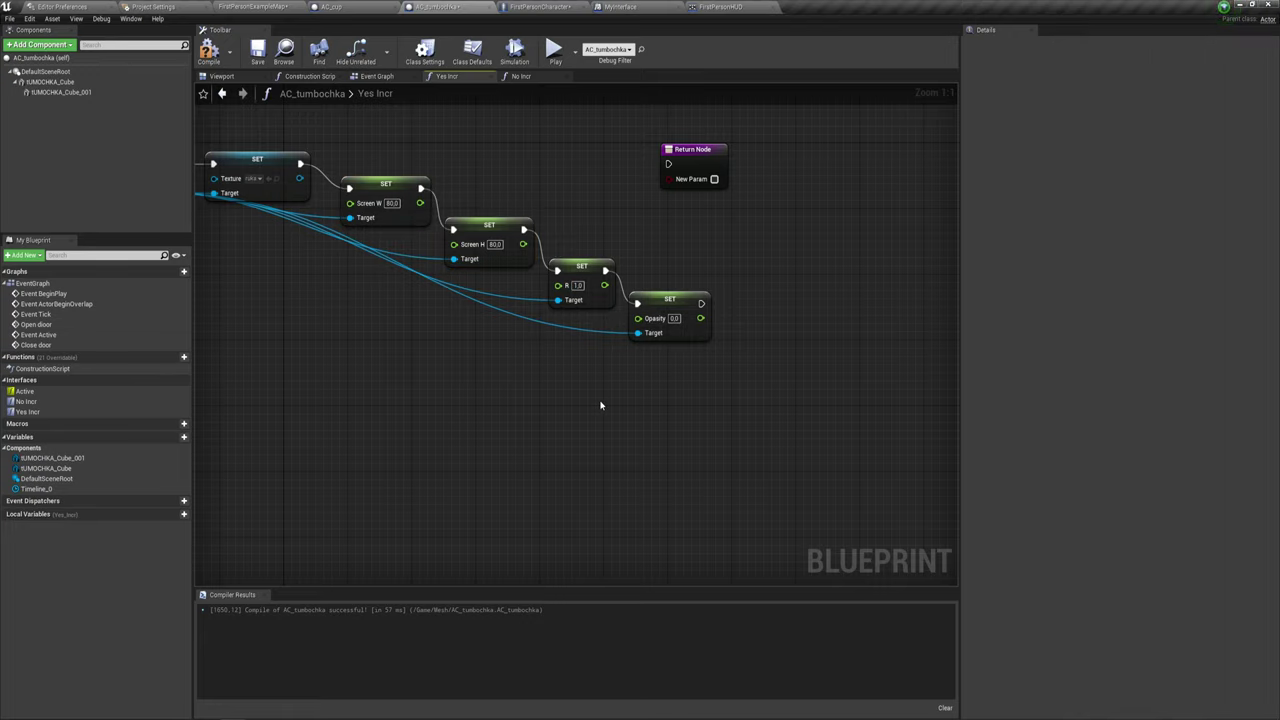
click(674, 318)
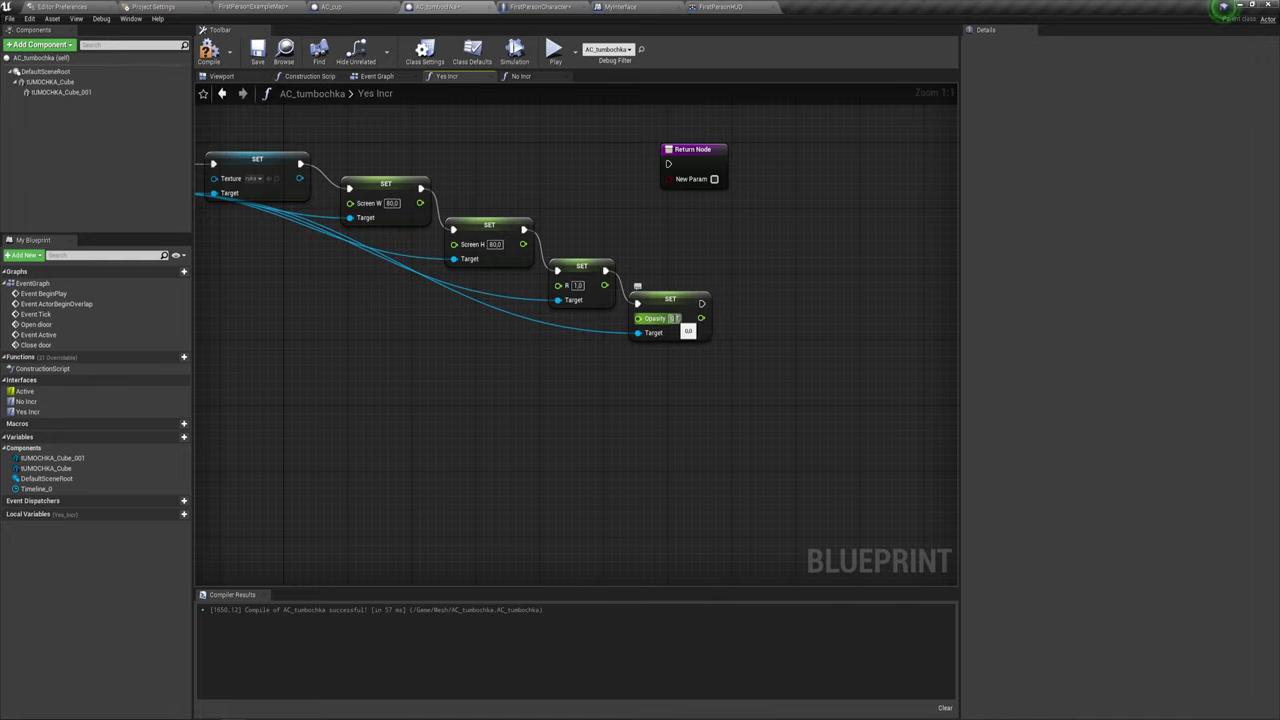
mouse_move(700, 305)
mouse_down()
mouse_move(668, 164)
mouse_move(747, 203)
mouse_move(803, 319)
mouse_up()
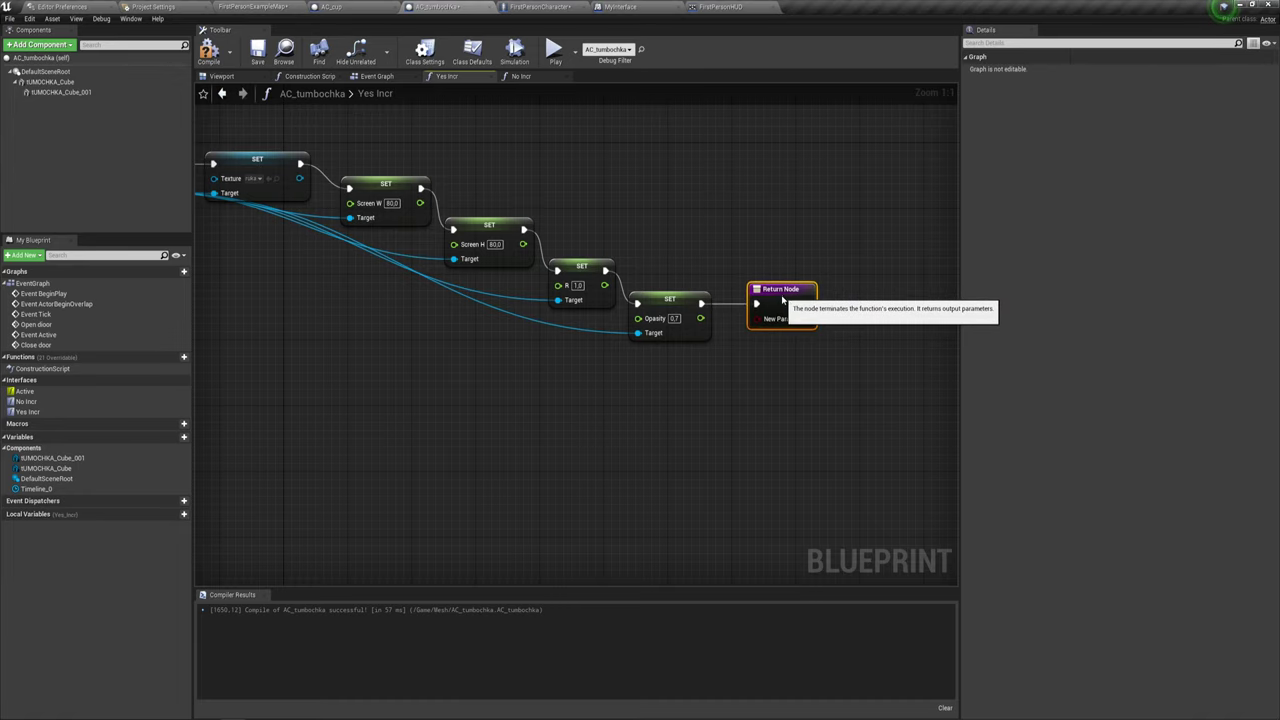
scroll(578, 339, down, 3)
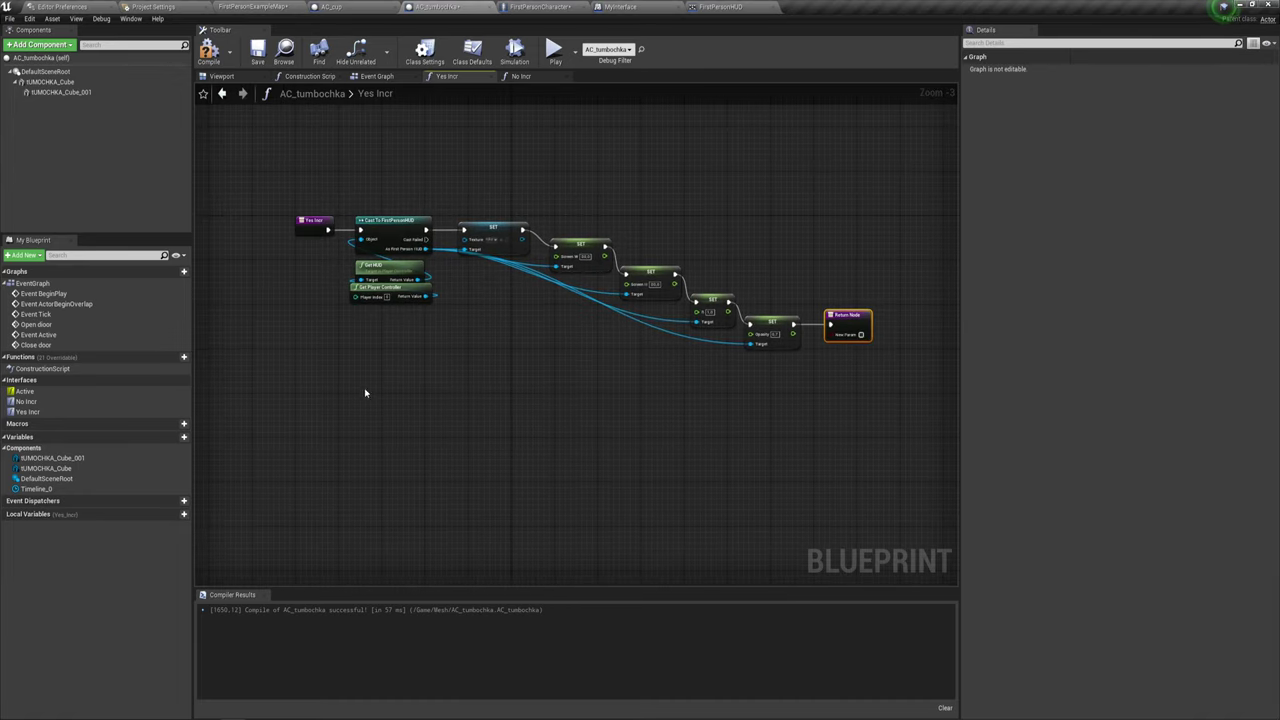
Compile and save AC_tumbochka, then select all nodes in the Yes Incr graph.
click(208, 50)
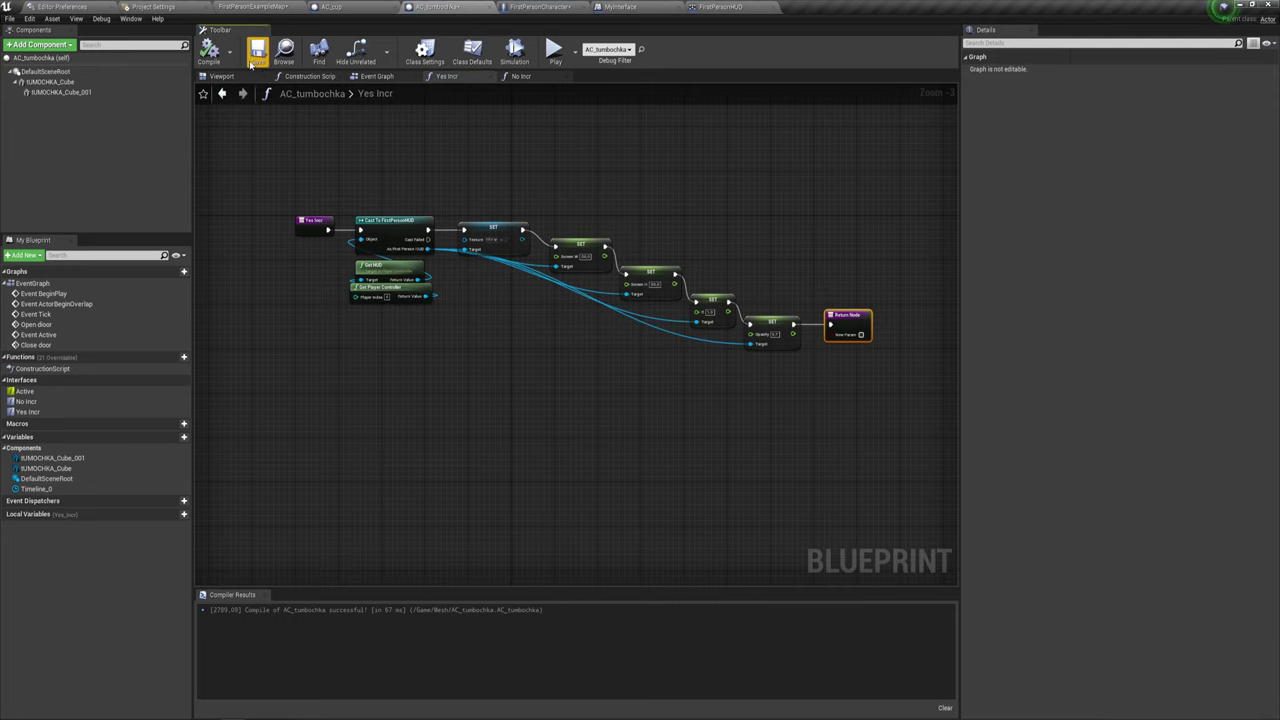
click(254, 58)
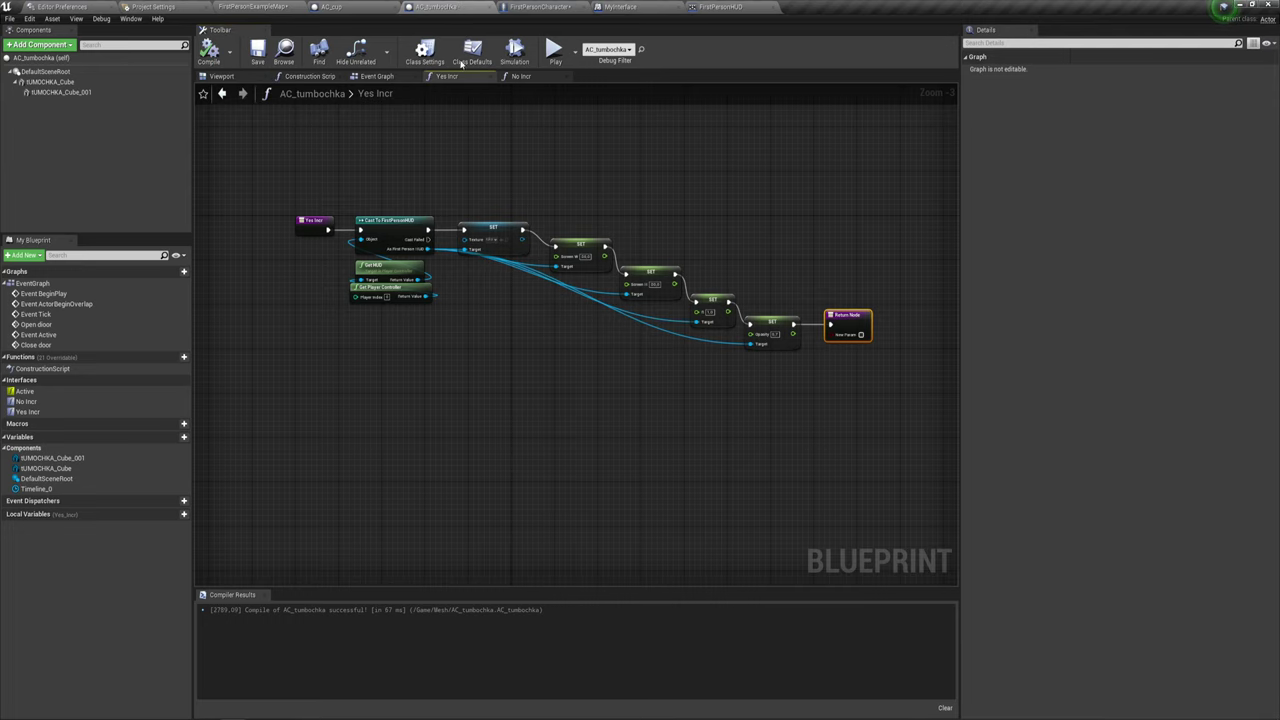
click(545, 7)
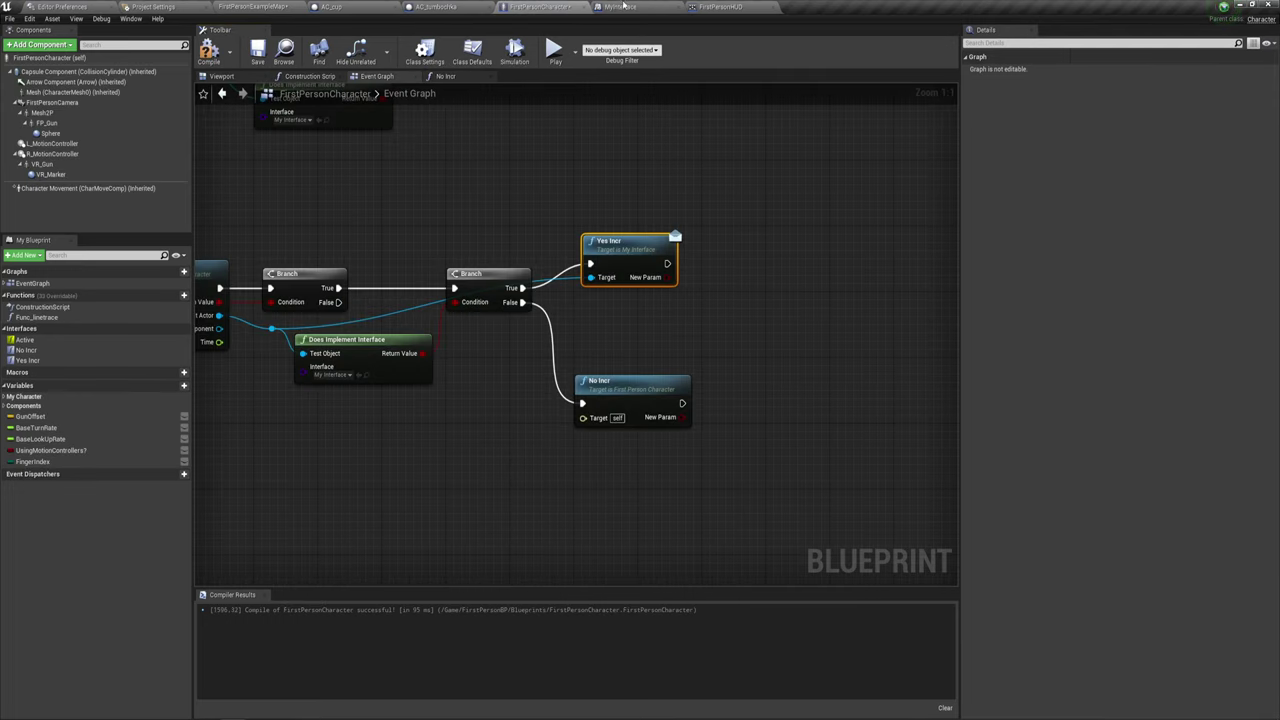
click(440, 7)
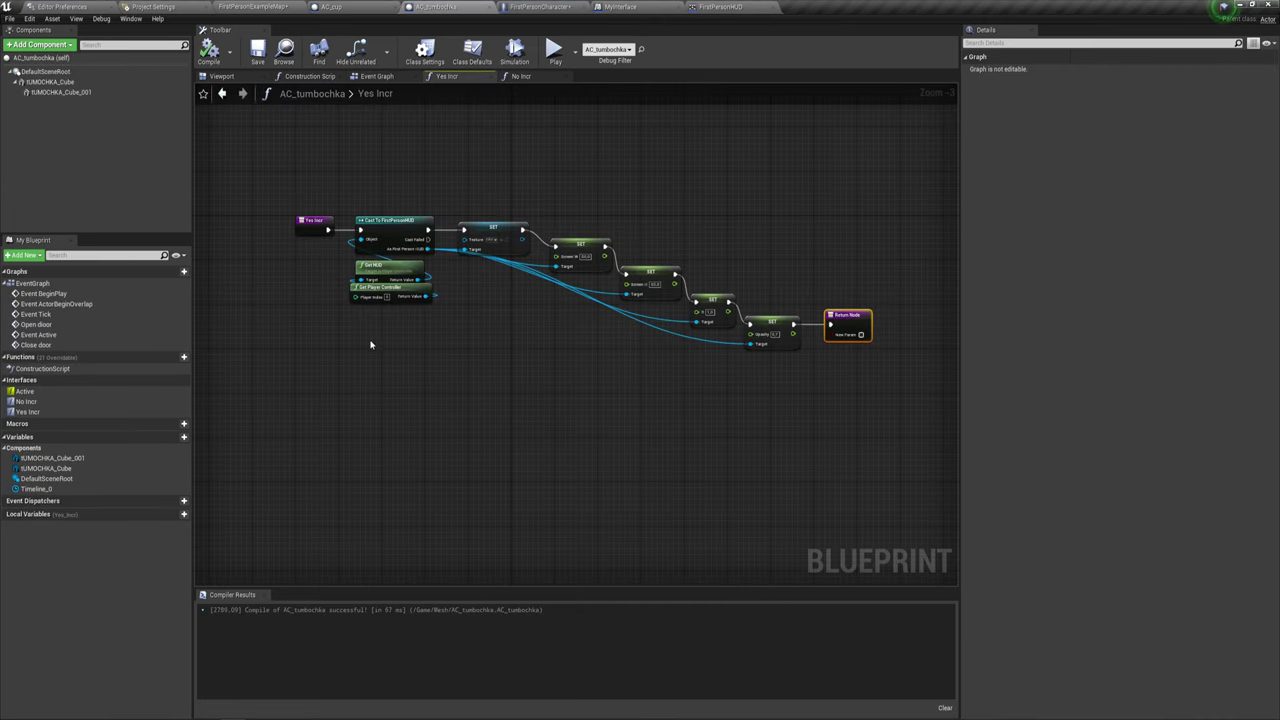
drag(370, 344, 791, 197)
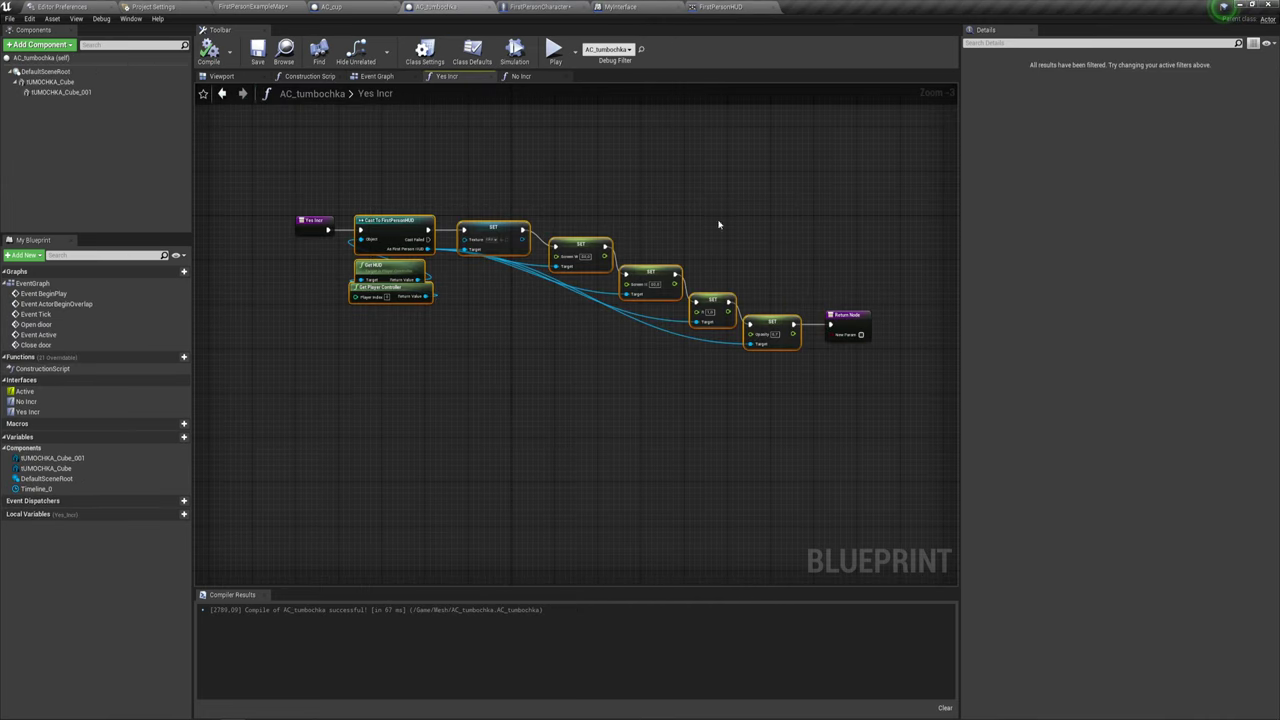
Select the No Incr call node in the FirstPersonCharacter Event Graph.
click(540, 7)
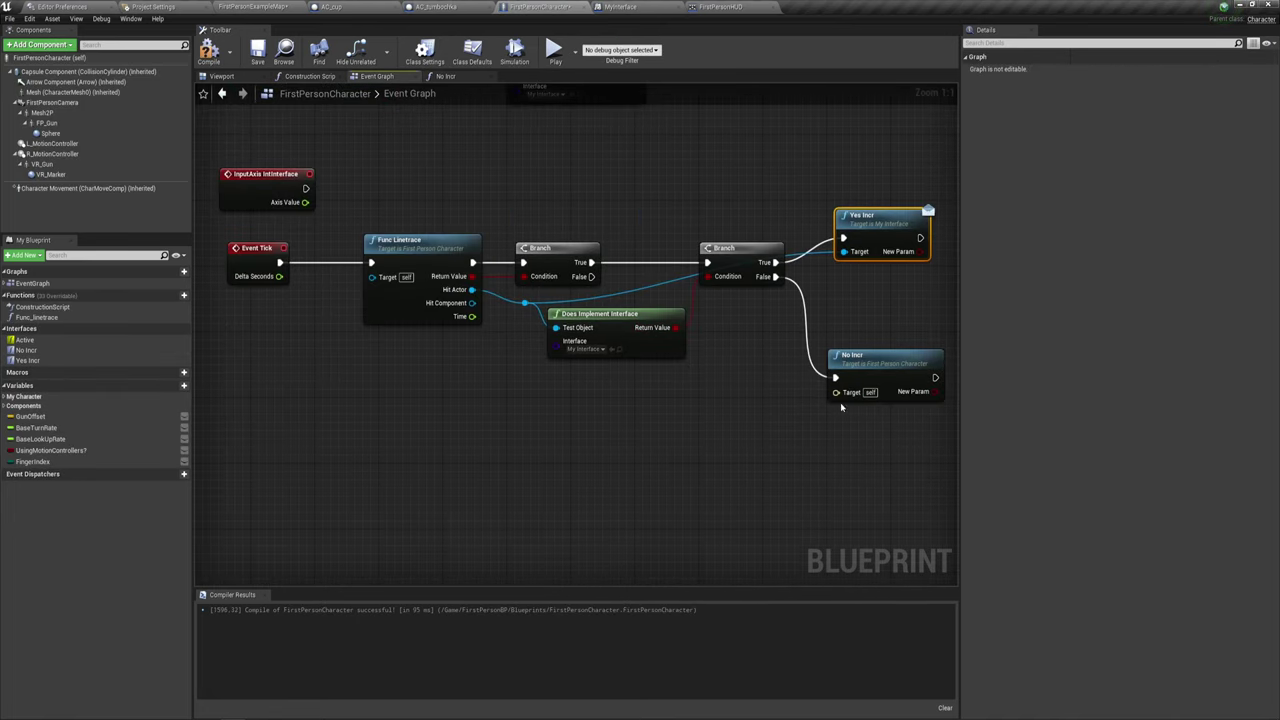
right_drag(771, 416, 561, 348)
drag(573, 365, 837, 260)
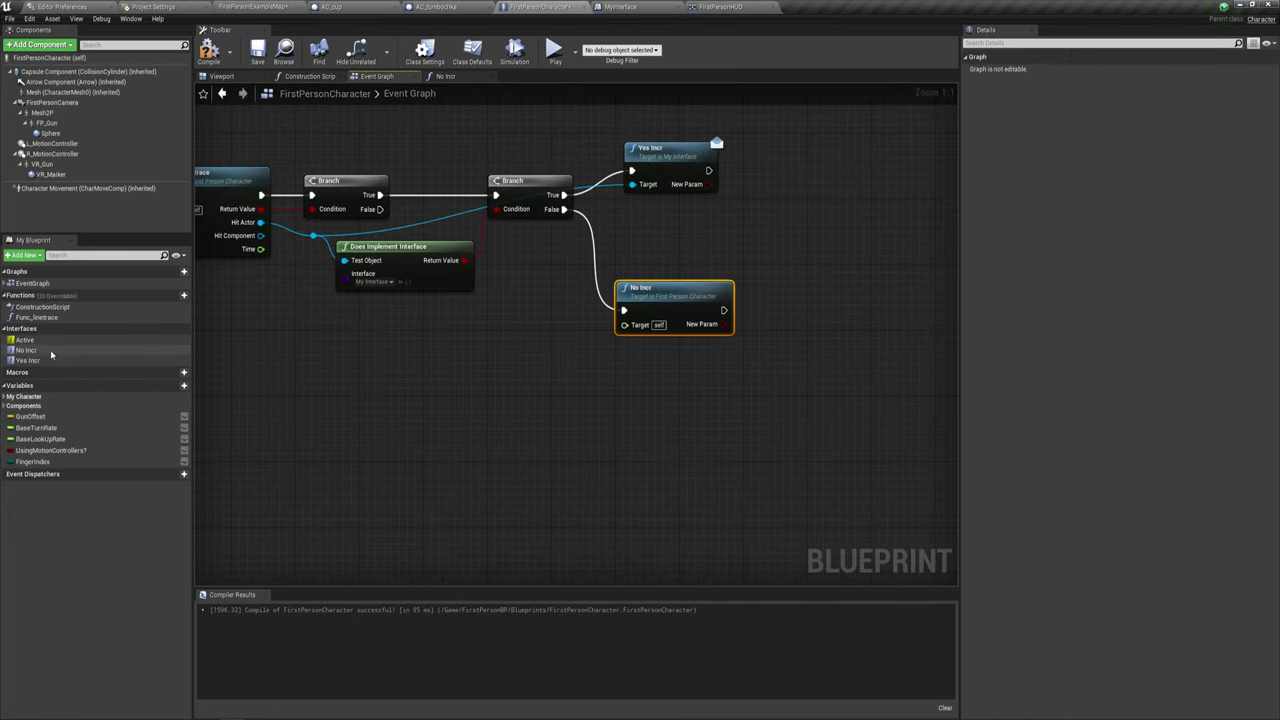
Paste the copied Cast and SET chain into No Incr and wire it from the entry node to the Return Node.
click(466, 78)
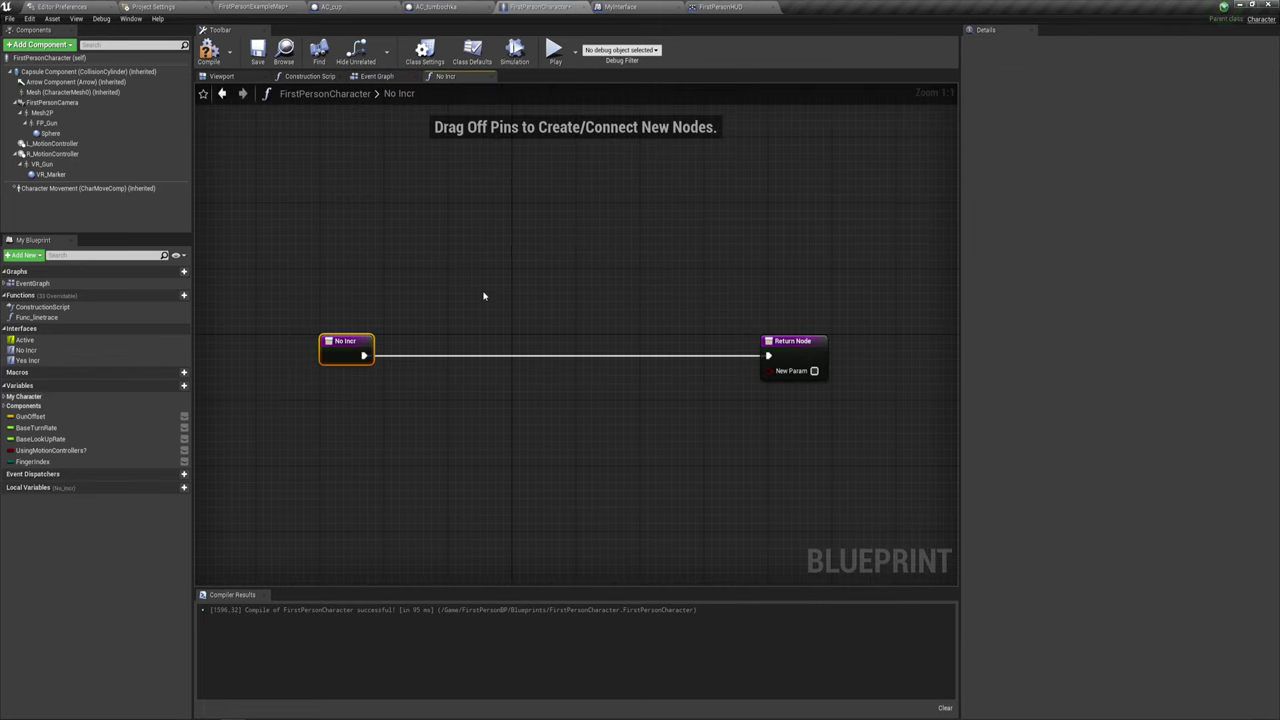
drag(779, 350, 894, 350)
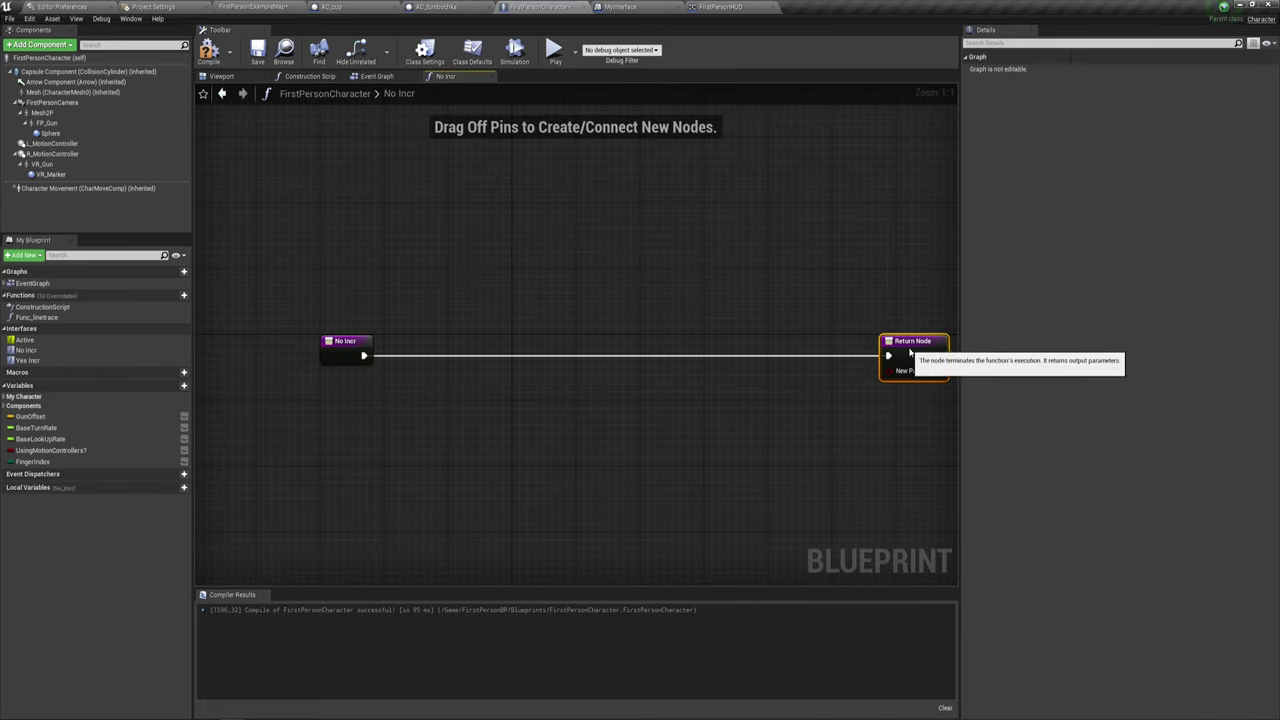
key(ctrl+v)
drag(388, 268, 287, 204)
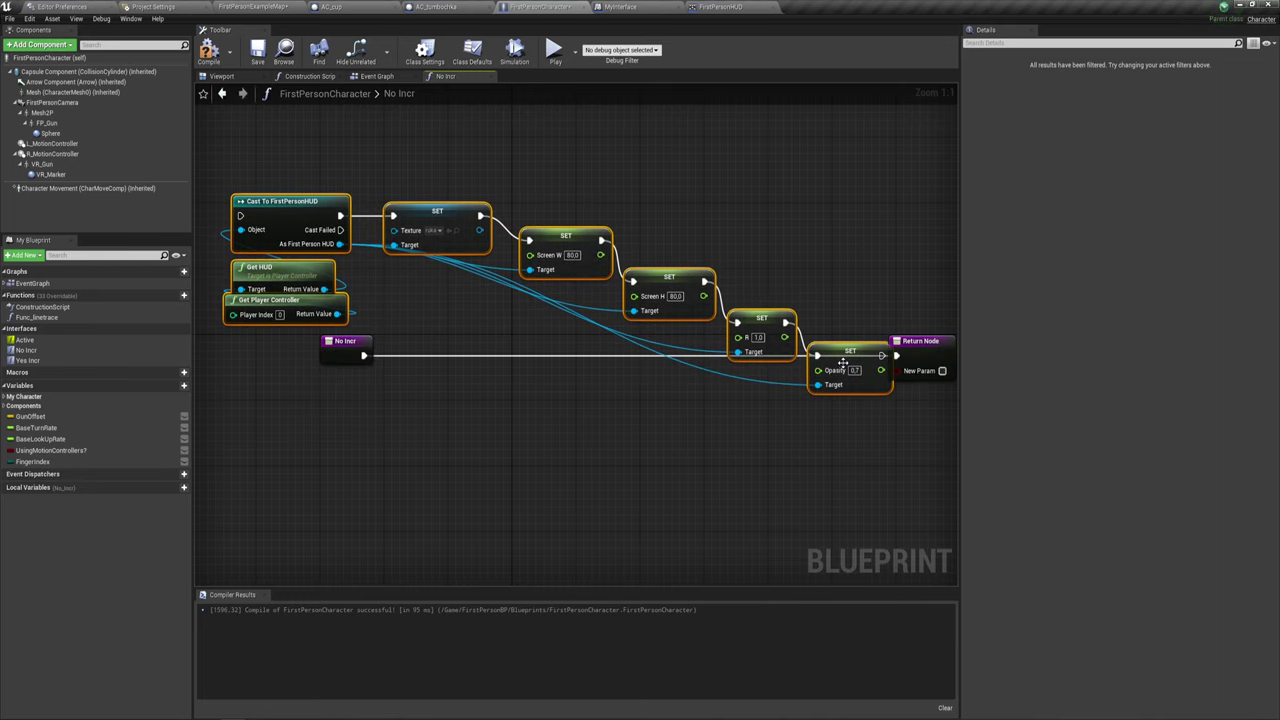
drag(882, 355, 902, 358)
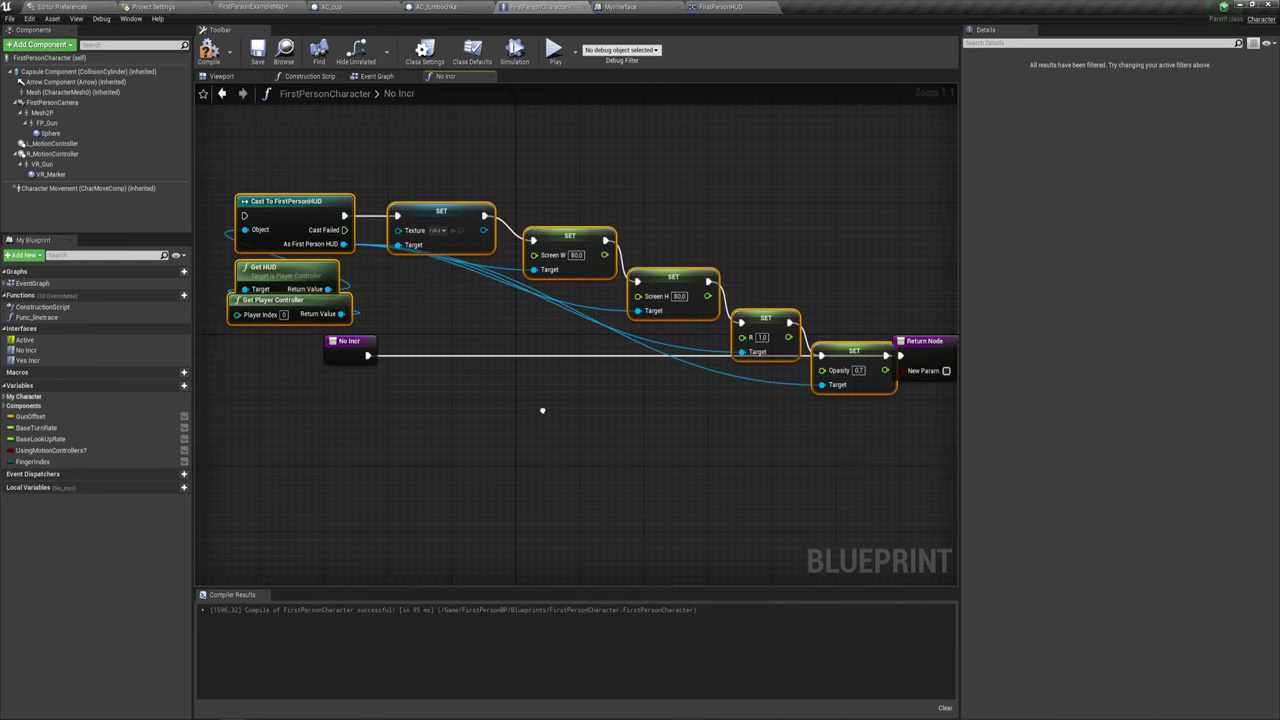
right_drag(540, 410, 710, 405)
mouse_move(505, 342)
mouse_down()
mouse_move(270, 195)
mouse_move(409, 216)
mouse_up()
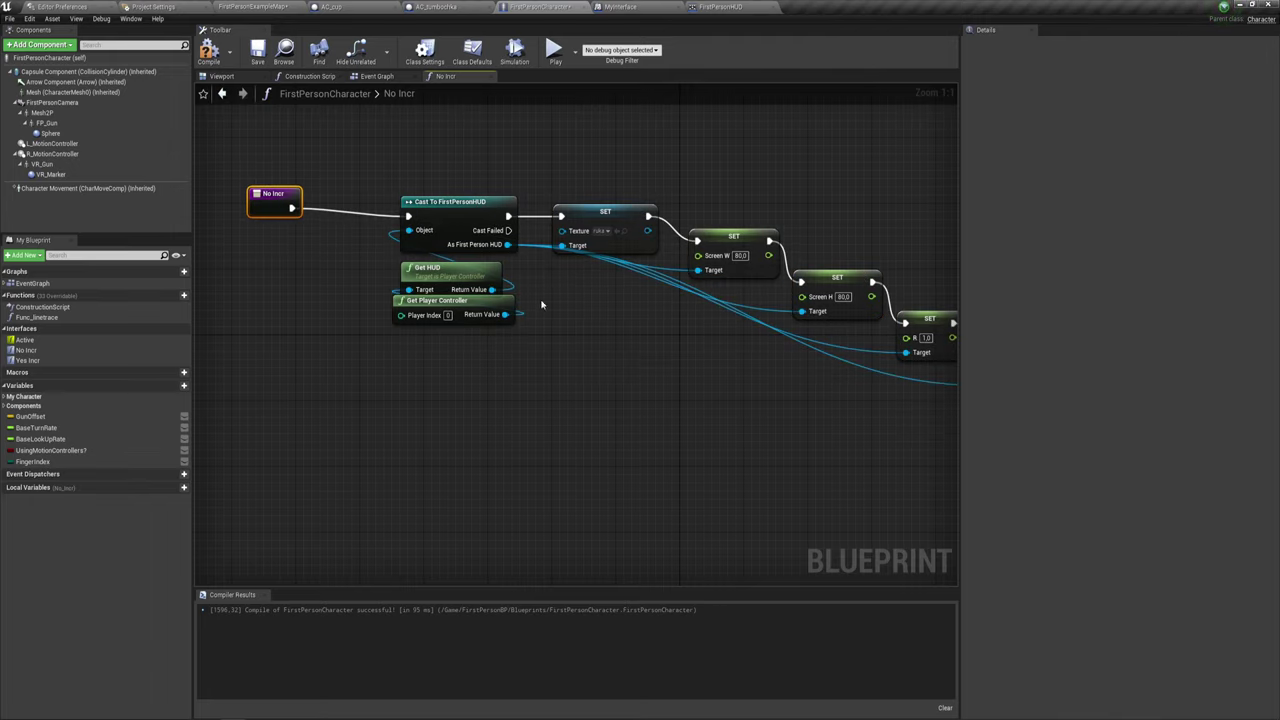
Set the No Incr Texture value to курсор.
right_drag(582, 283, 546, 273)
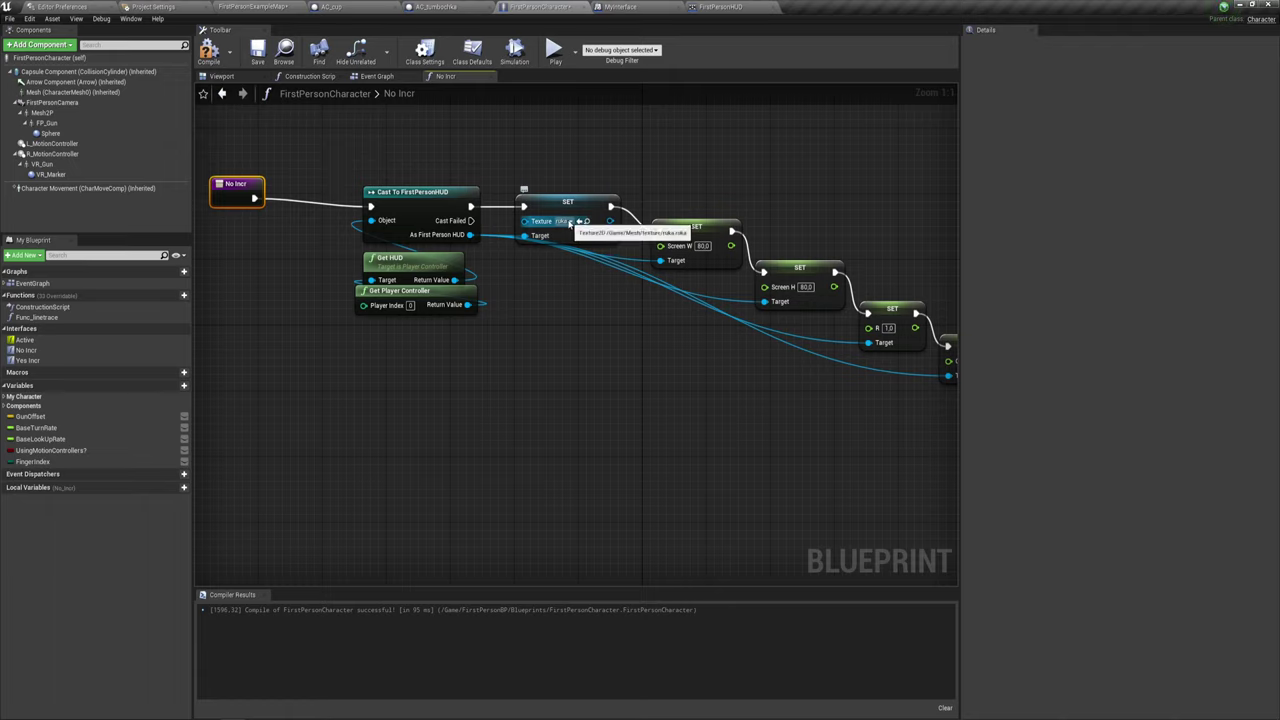
click(563, 221)
scroll(611, 355, down, 3)
scroll(608, 335, down, 3)
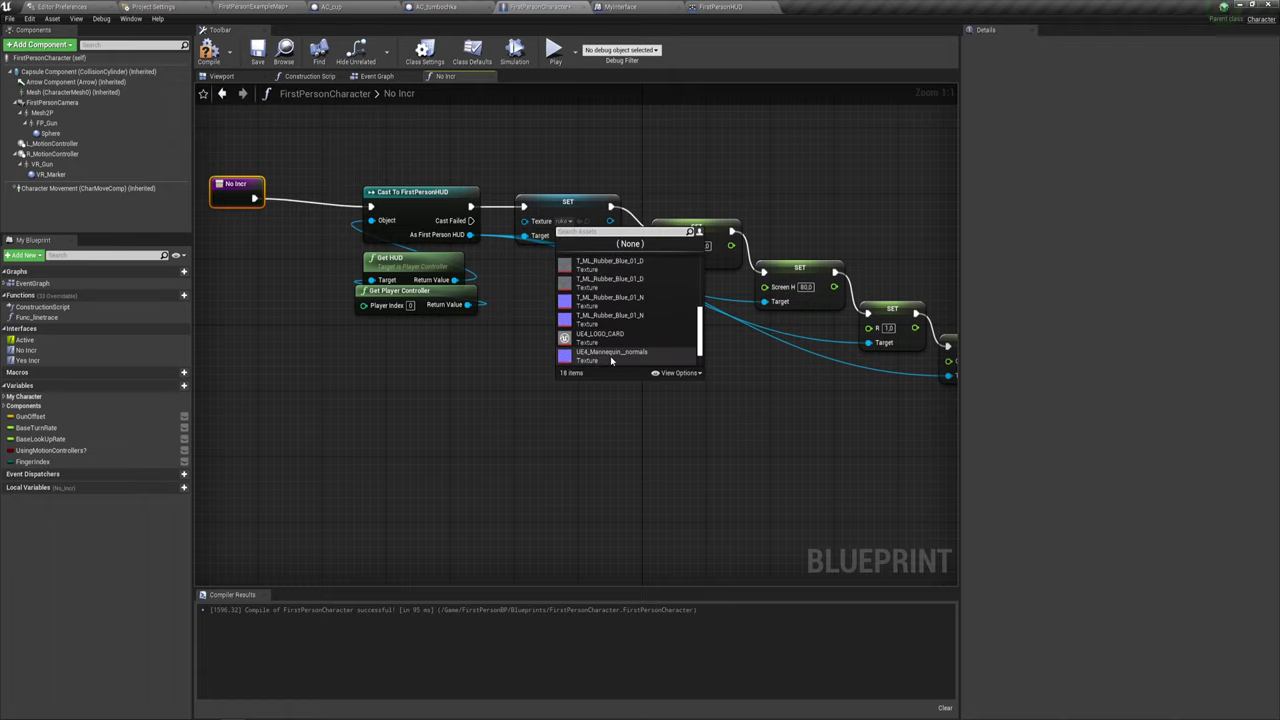
click(587, 355)
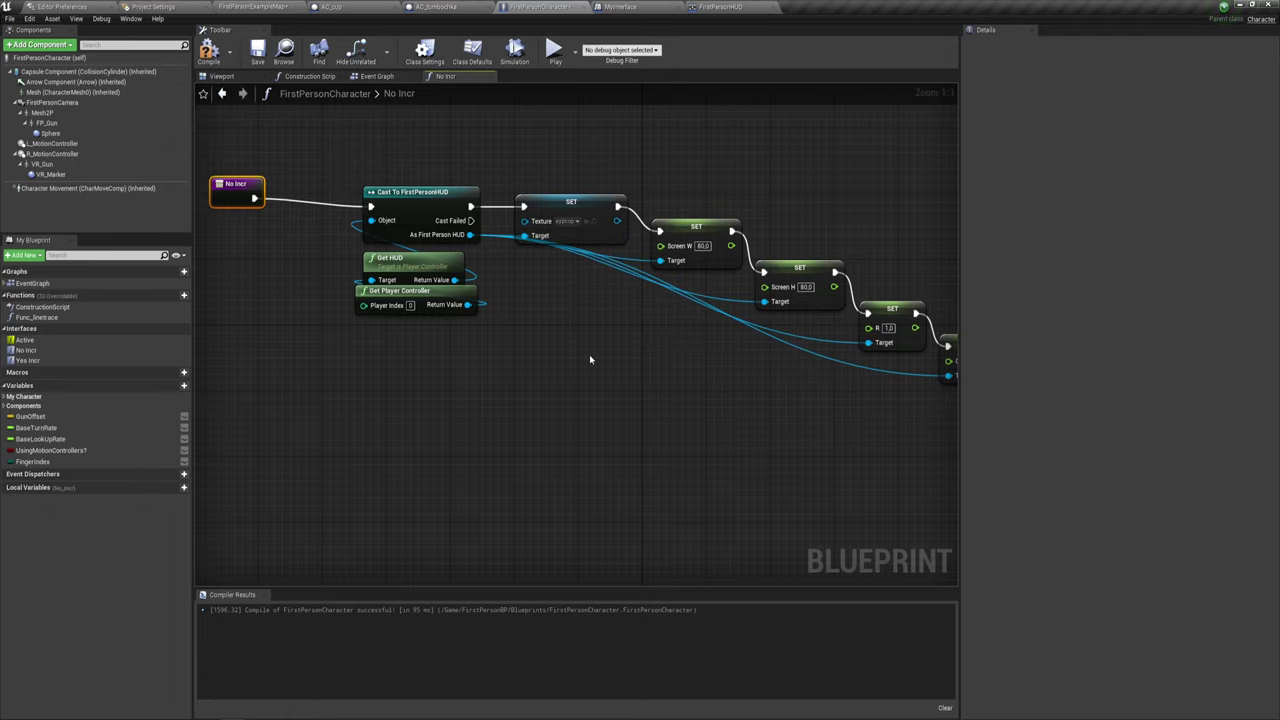
right_drag(589, 354, 475, 368)
Set No Incr's Screen W and H to 16.0, R to 0.0 and Opacity to 1.0, and tidy the nodes.
click(545, 275)
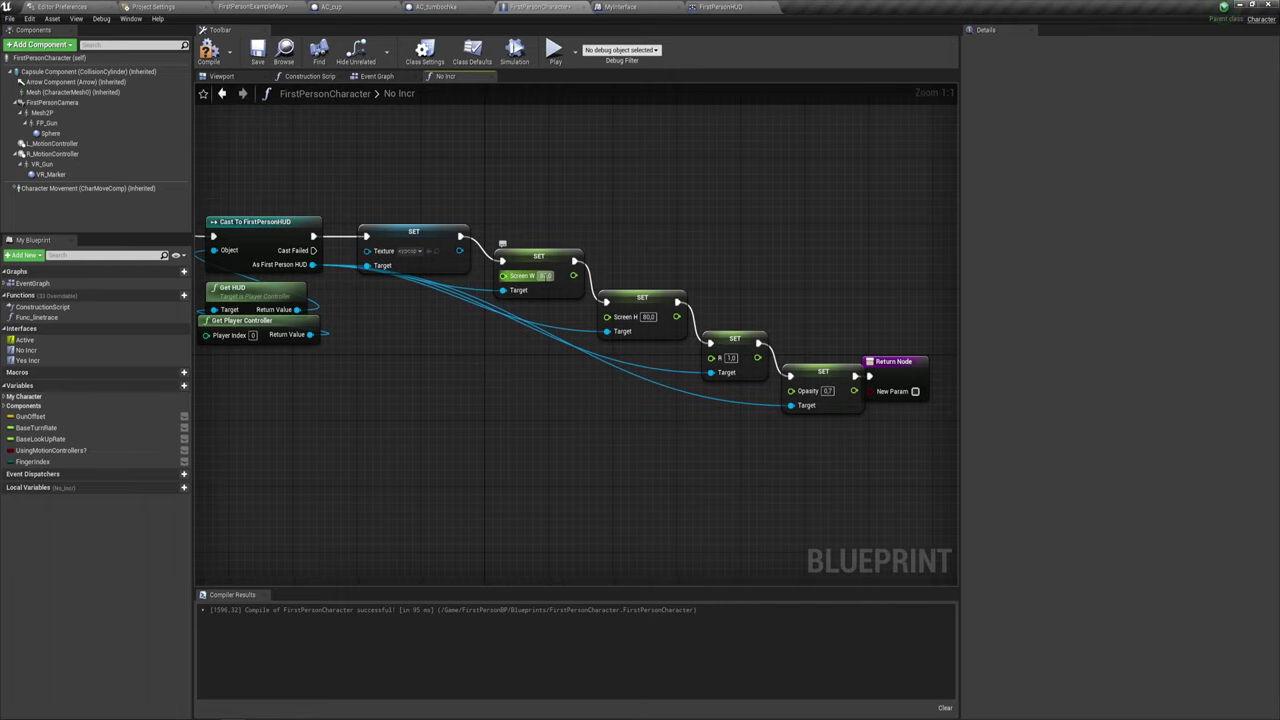
text(16)
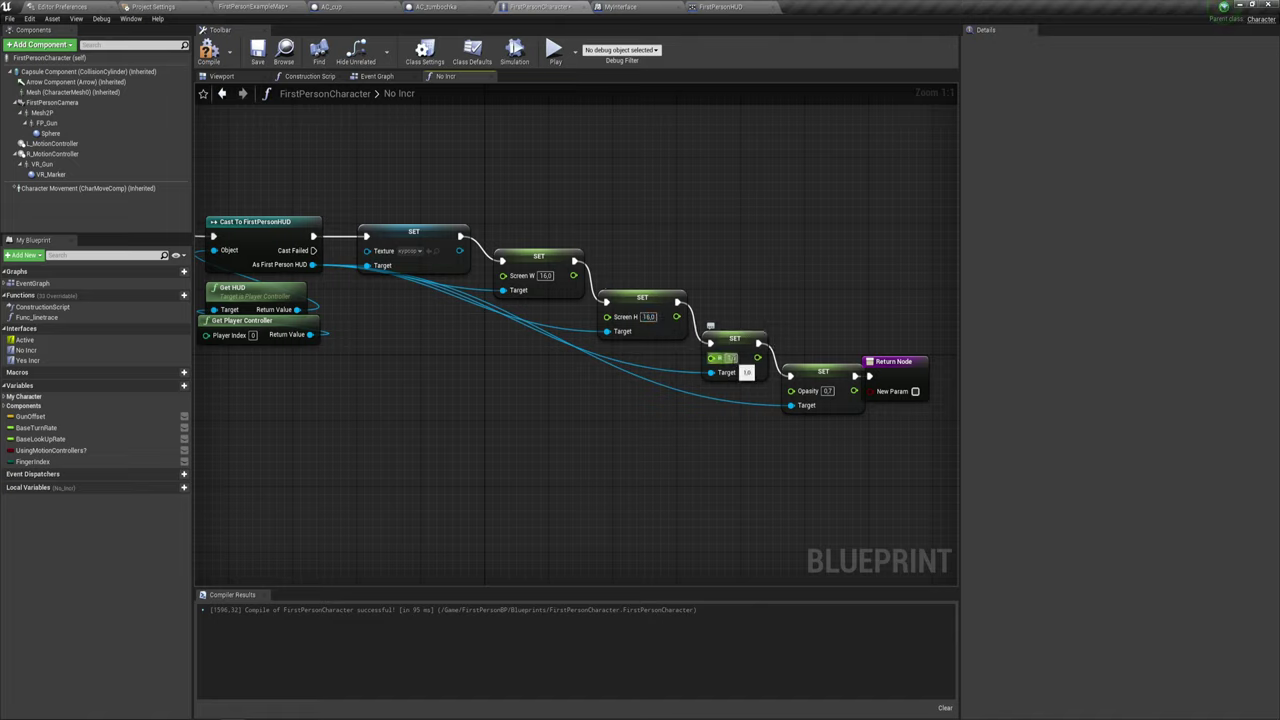
click(730, 358)
right_drag(768, 442, 632, 379)
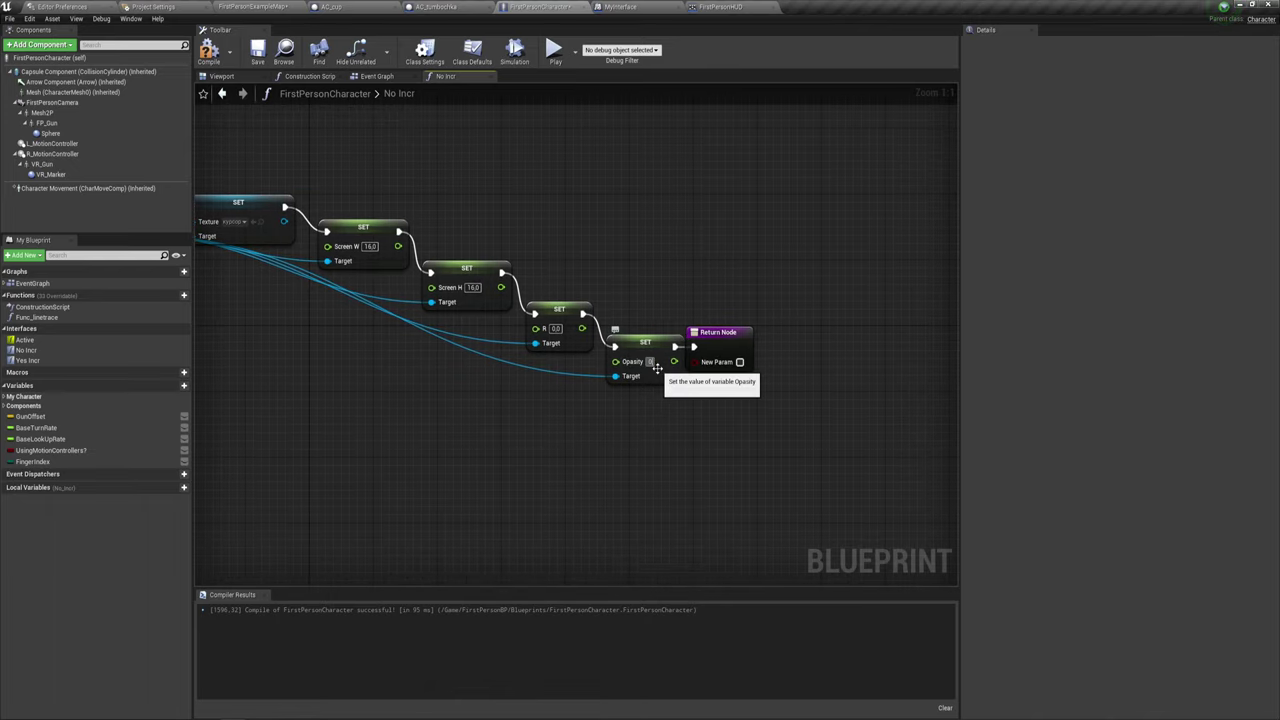
text(1)
click(651, 419)
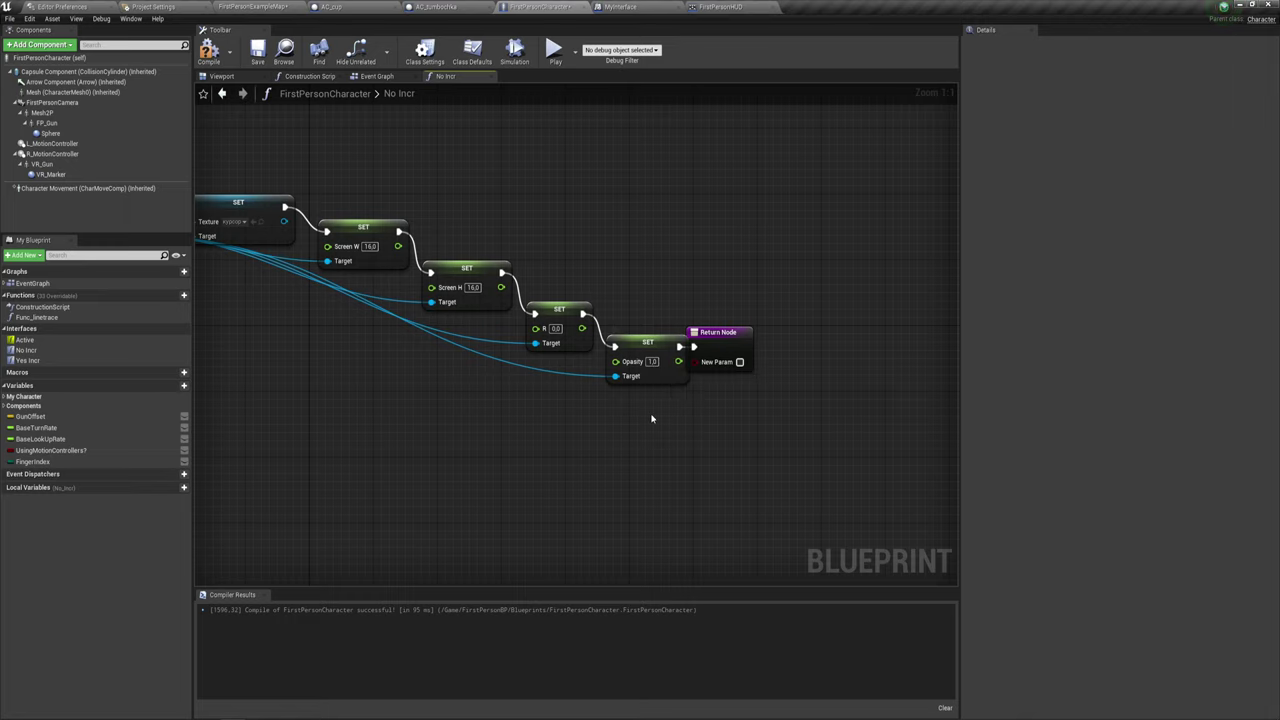
drag(738, 327, 791, 330)
right_drag(325, 408, 475, 432)
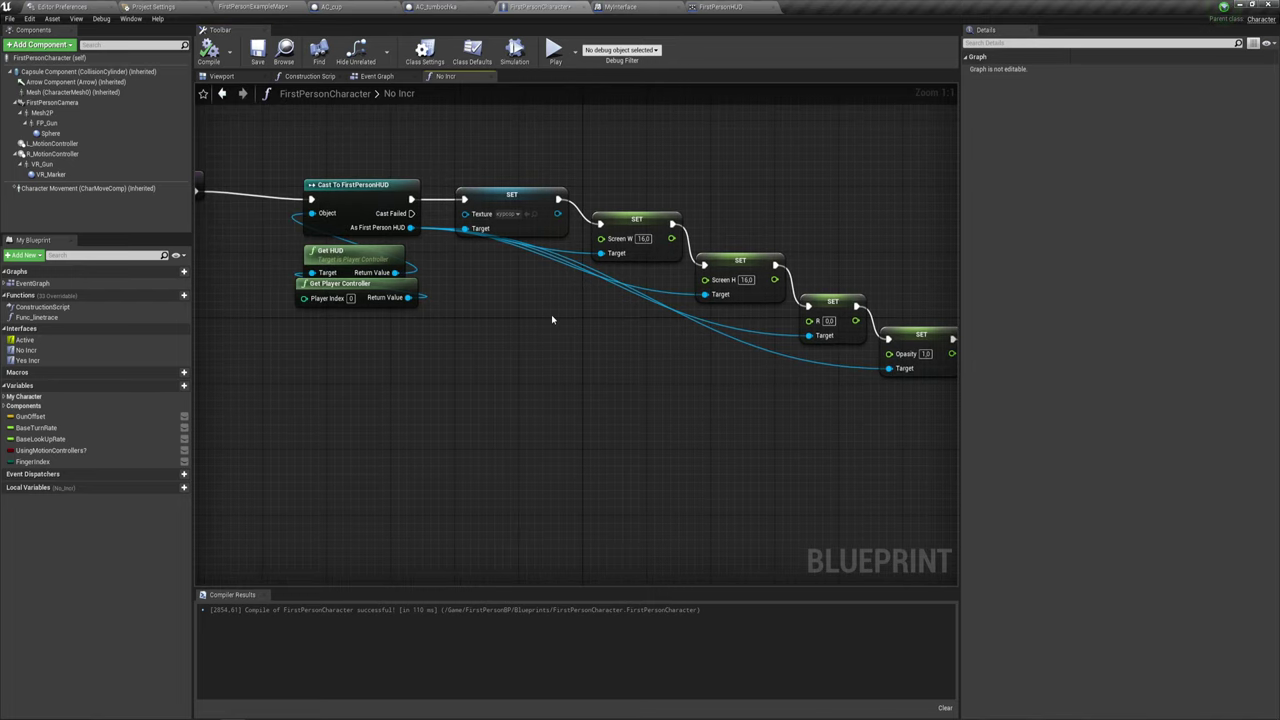
right_drag(439, 347, 500, 361)
drag(245, 188, 300, 208)
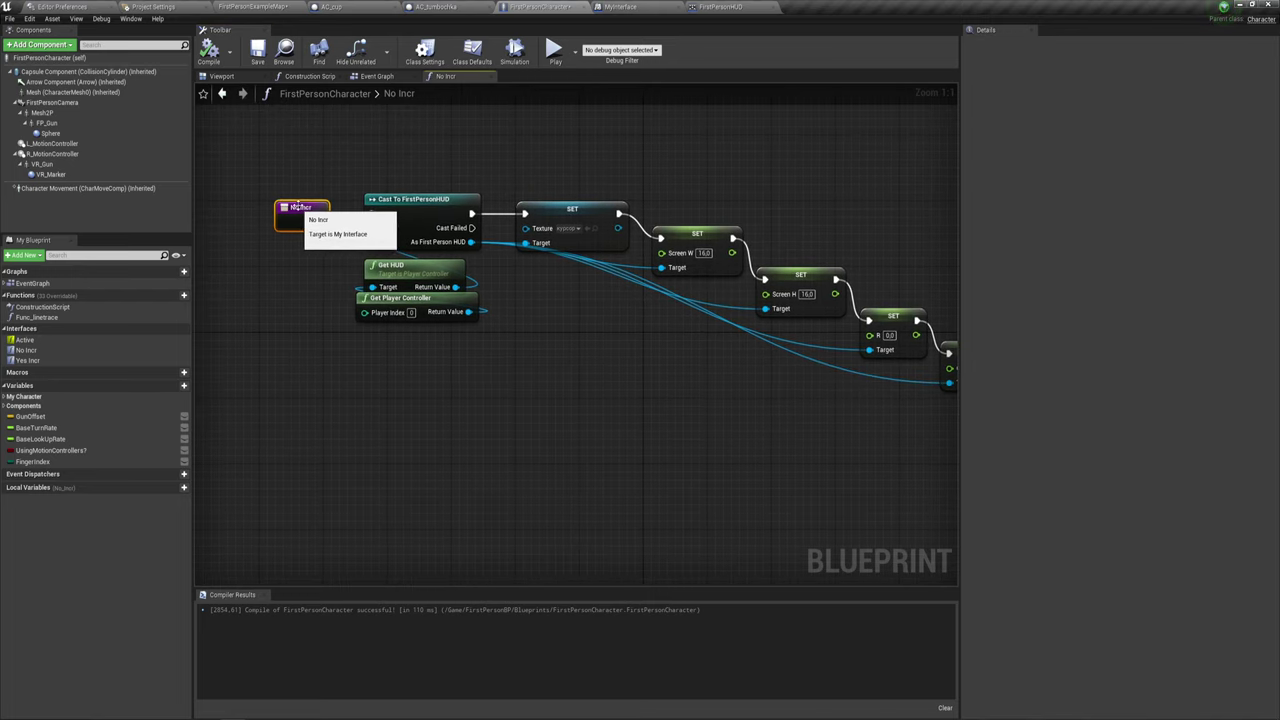
Return to the Event Graph and look over the Event Tick and InputAxis logic.
click(375, 77)
right_drag(331, 307, 540, 304)
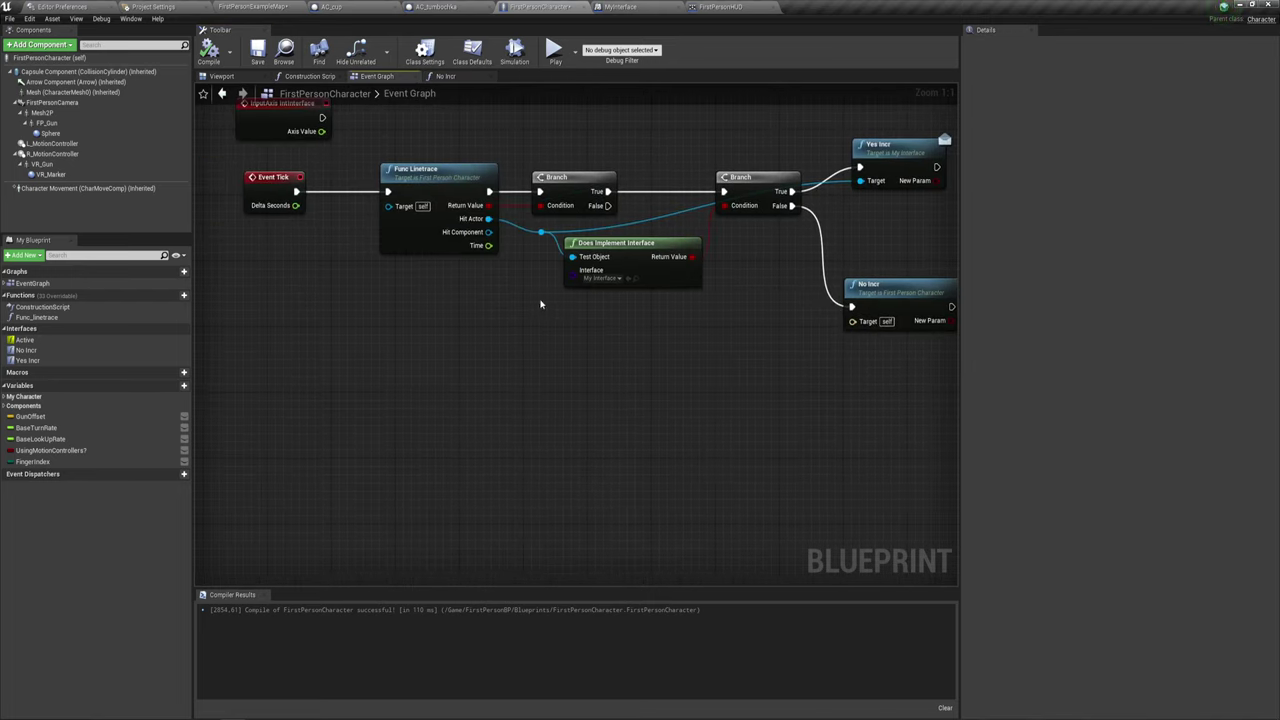
click(280, 190)
mouse_move(511, 232)
right_down()
mouse_move(431, 258)
mouse_move(494, 279)
right_up()
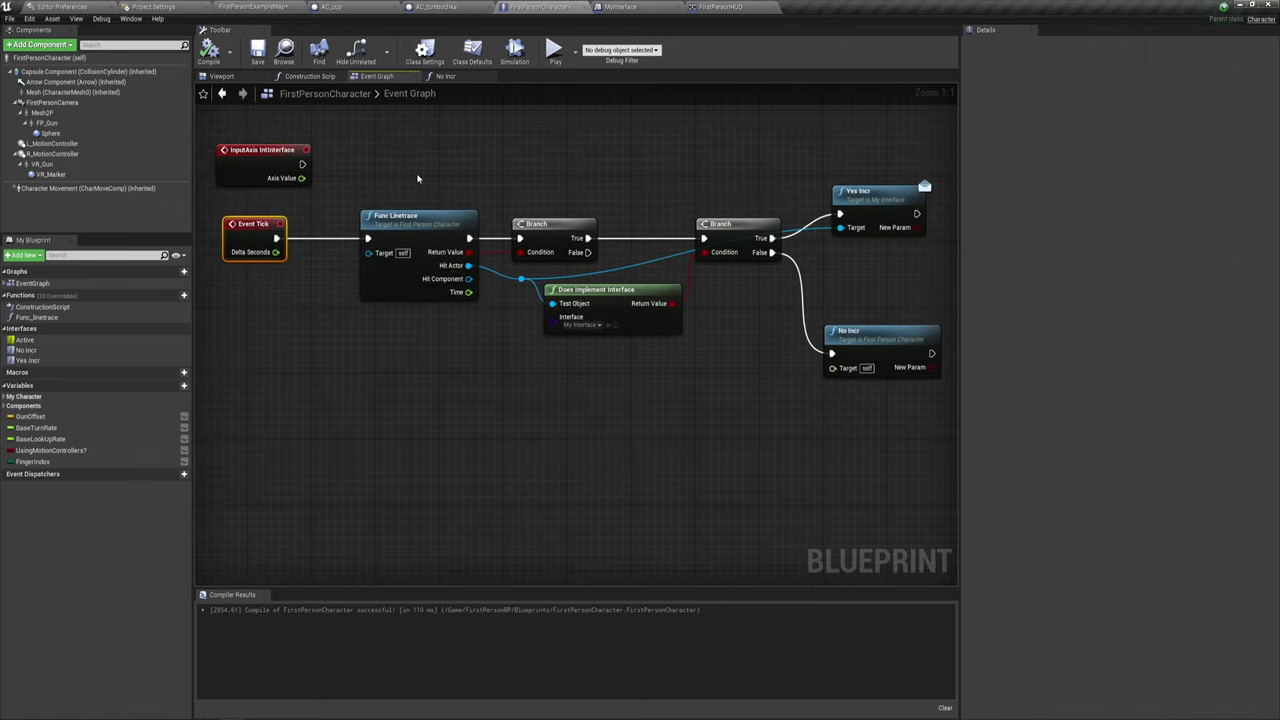
Play-test in the editor, walking up to the yellow box, then stop the preview with Esc.
click(553, 50)
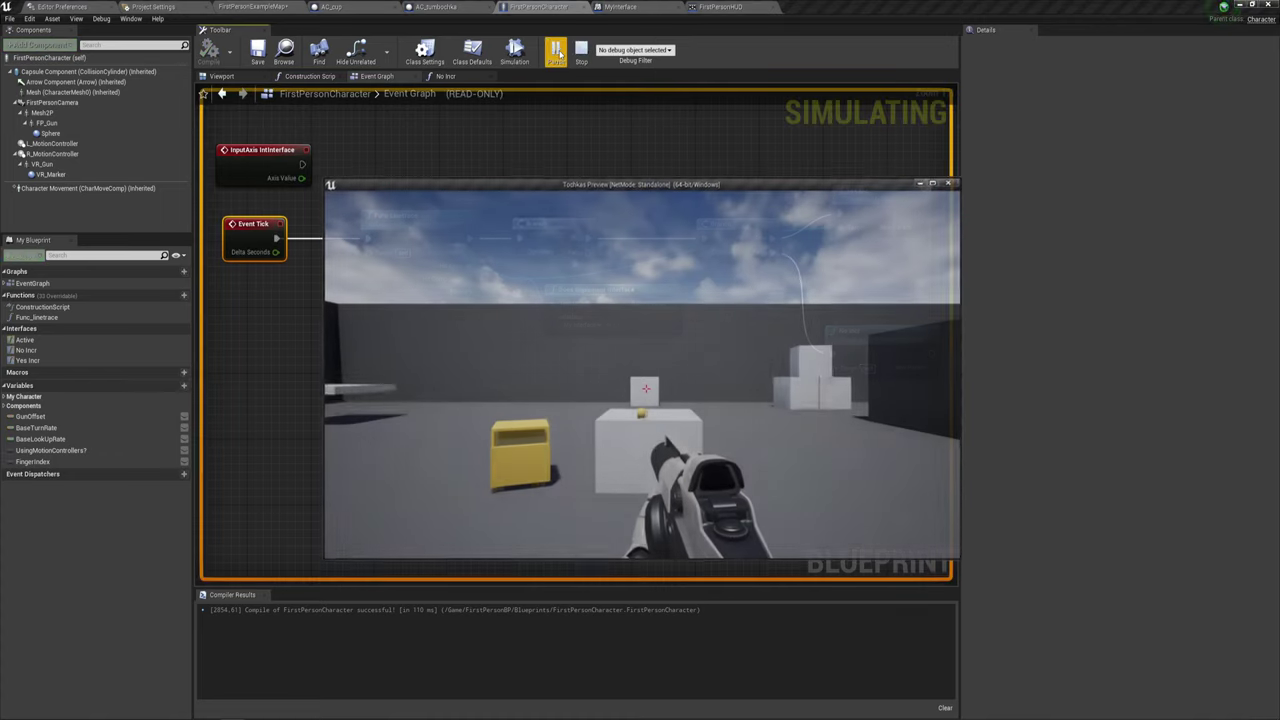
key(w)
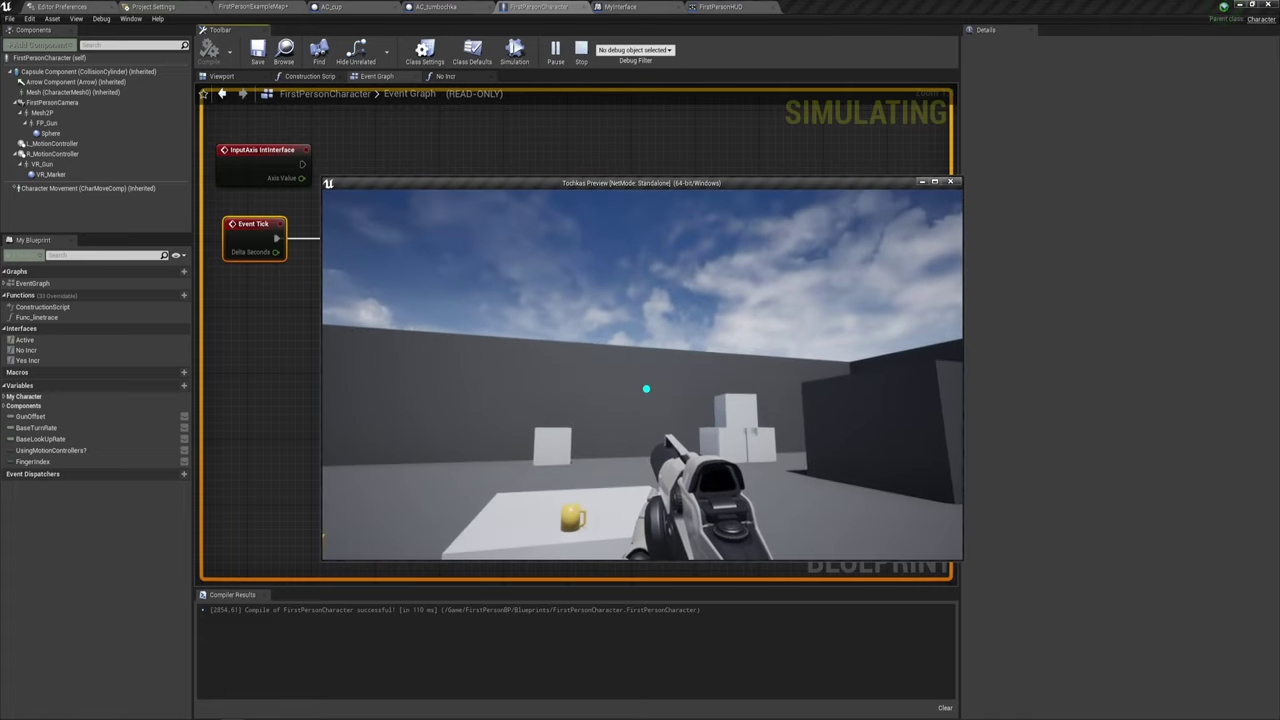
key(Escape)
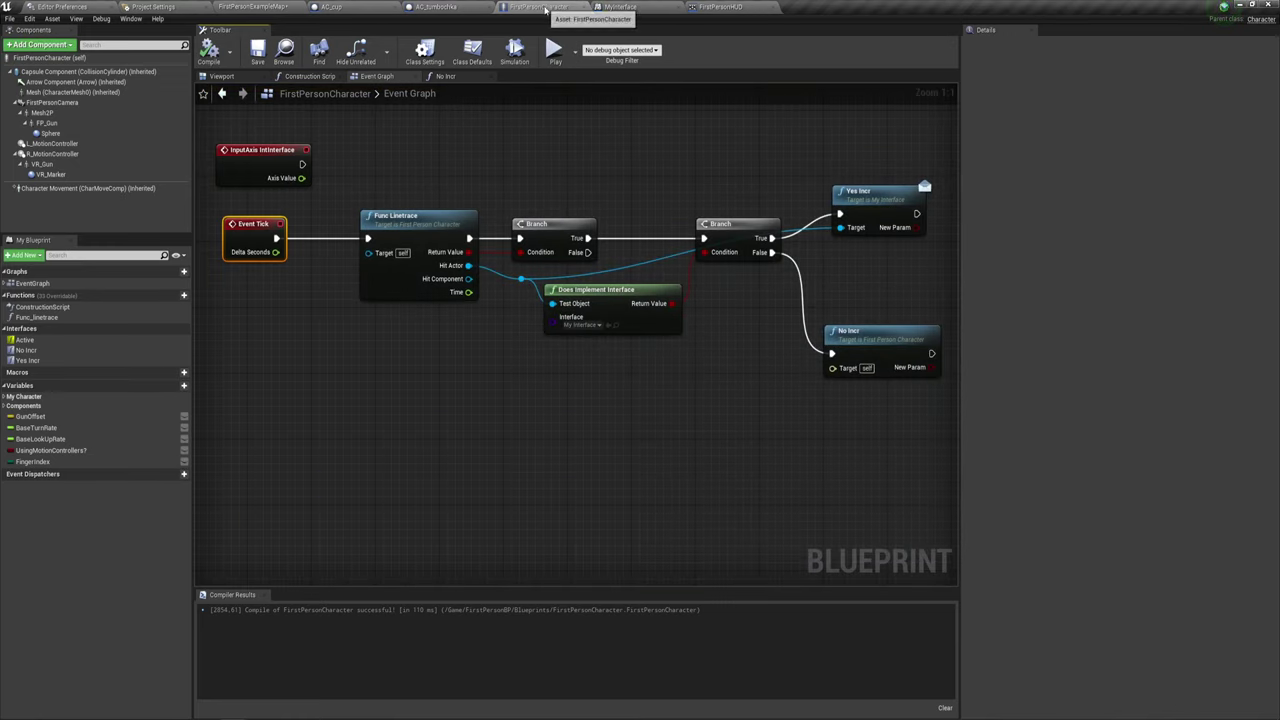
Set No Incr's Screen W and Screen H to 10.0 and Opacity to 0.3, then compile.
click(447, 77)
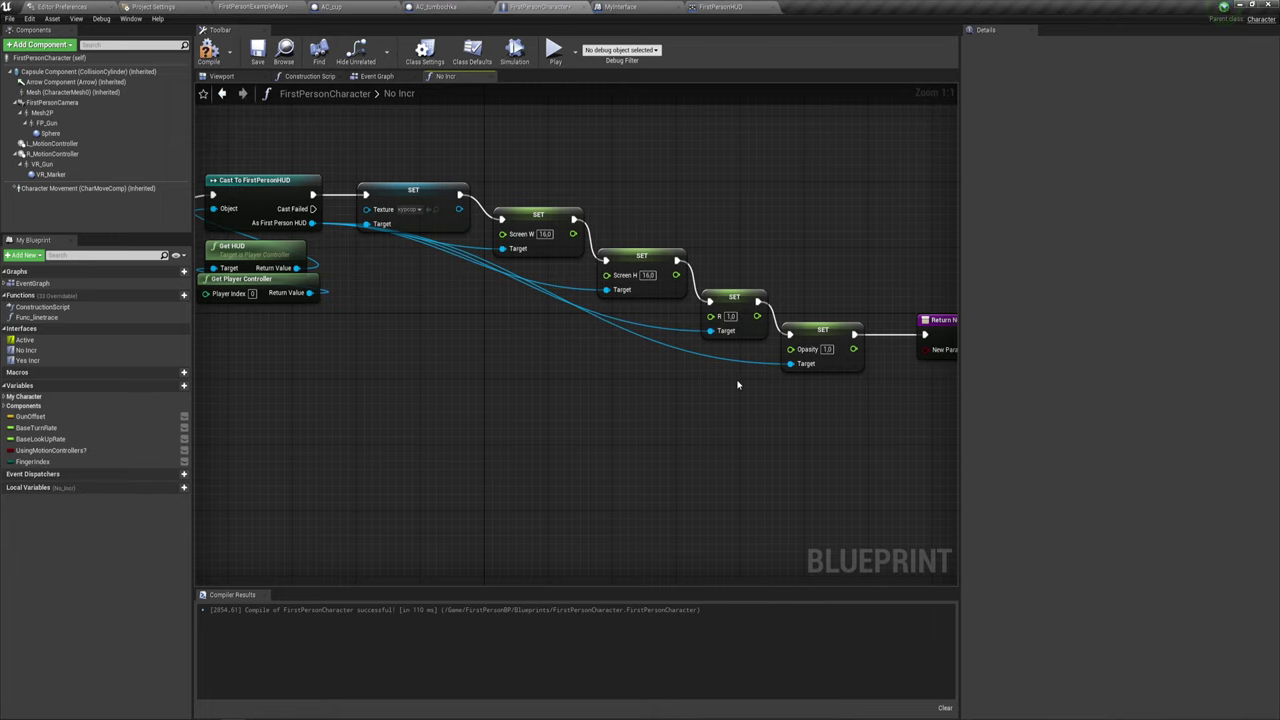
right_drag(738, 385, 660, 347)
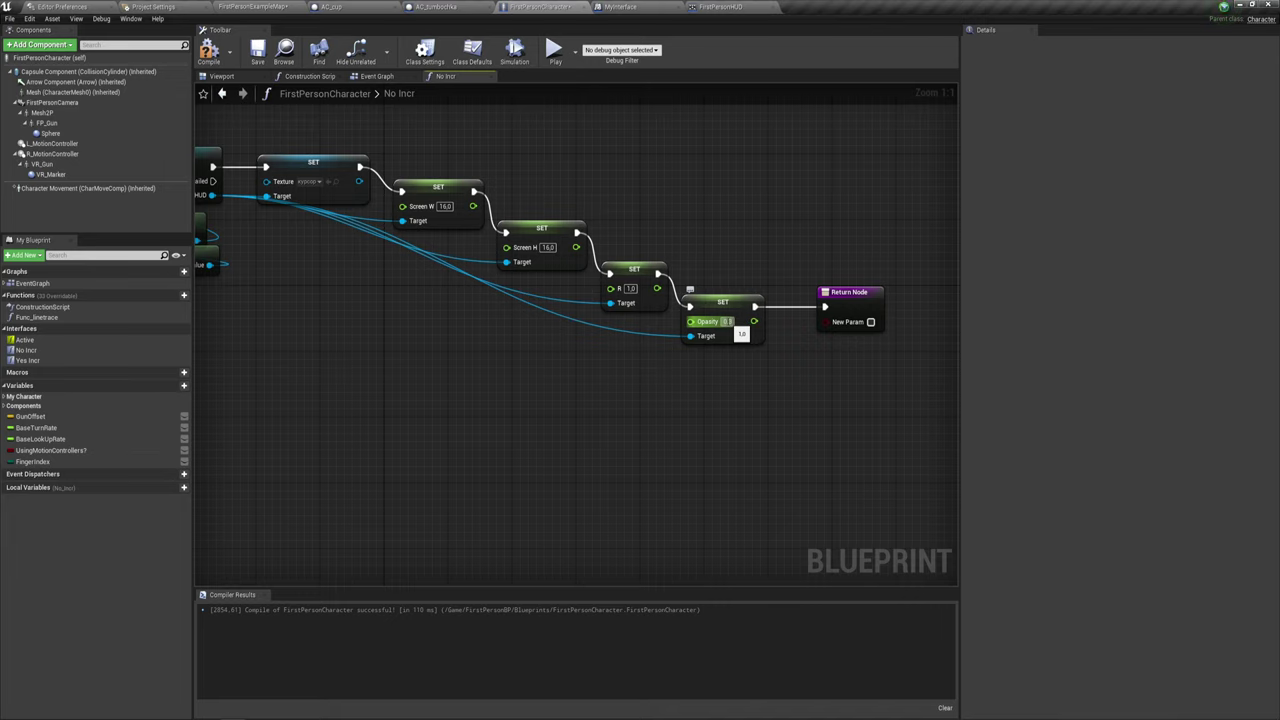
right_drag(561, 277, 647, 316)
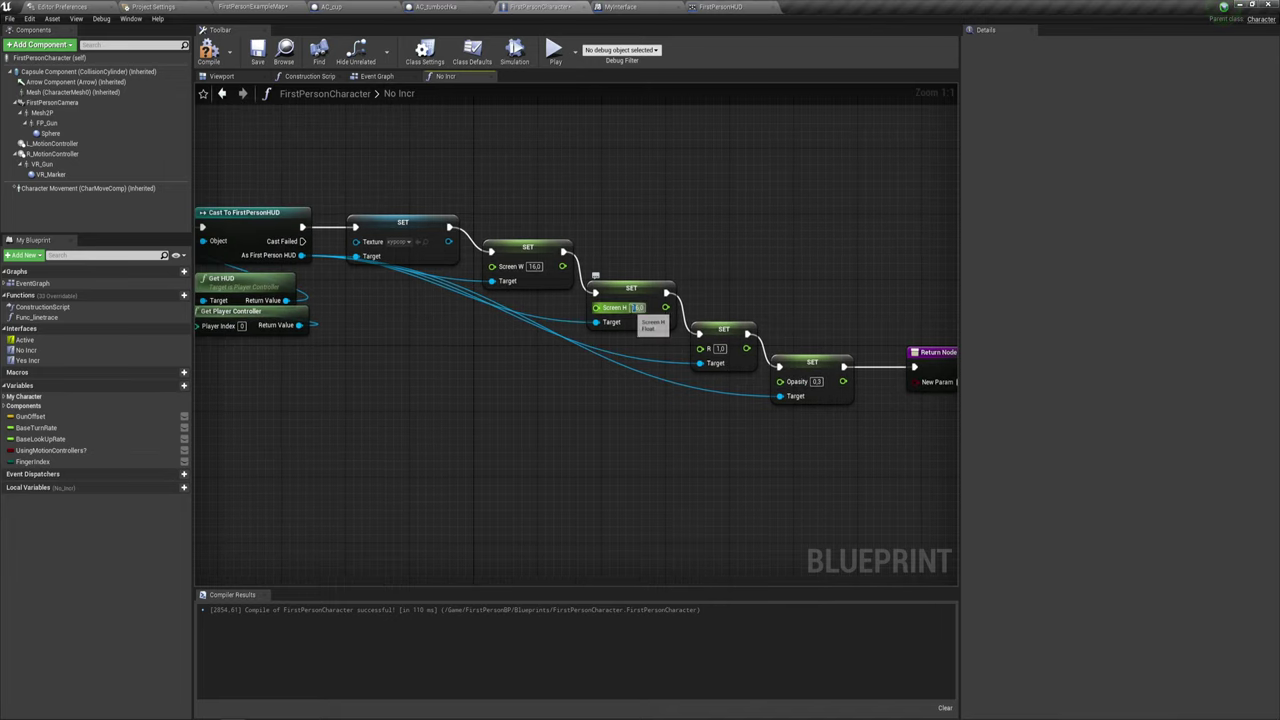
text(9)
click(536, 267)
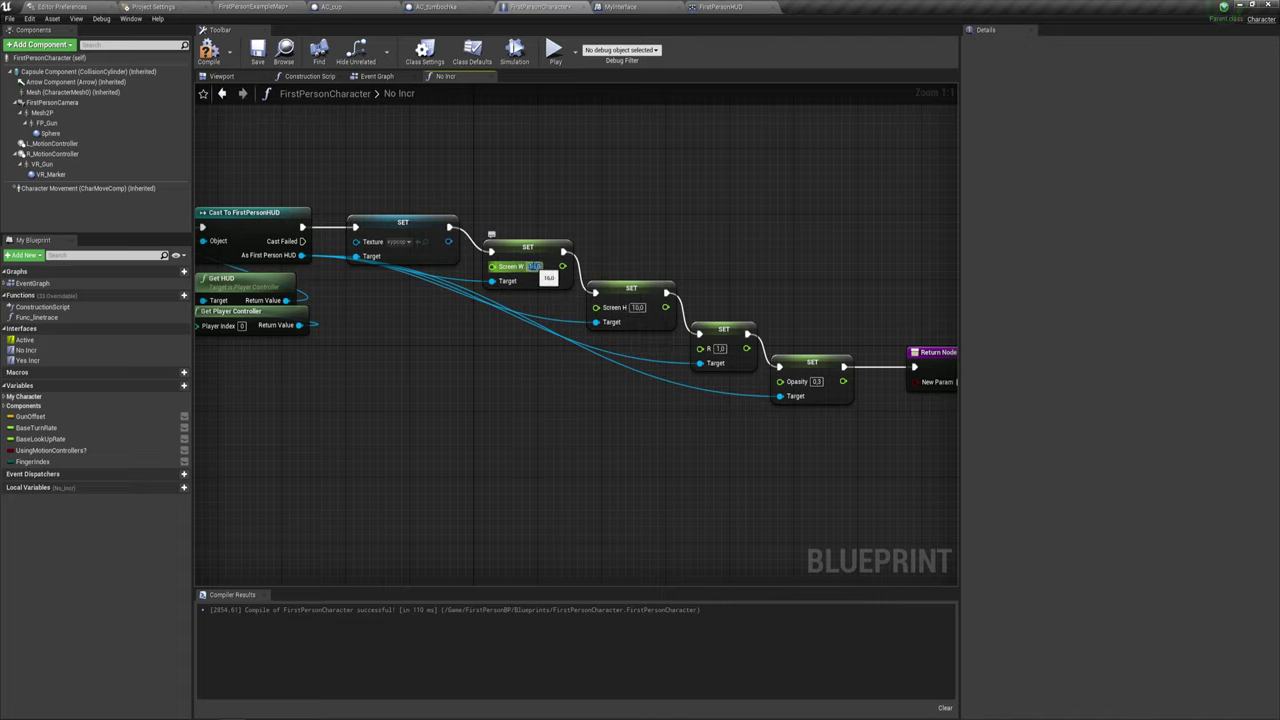
text(10)
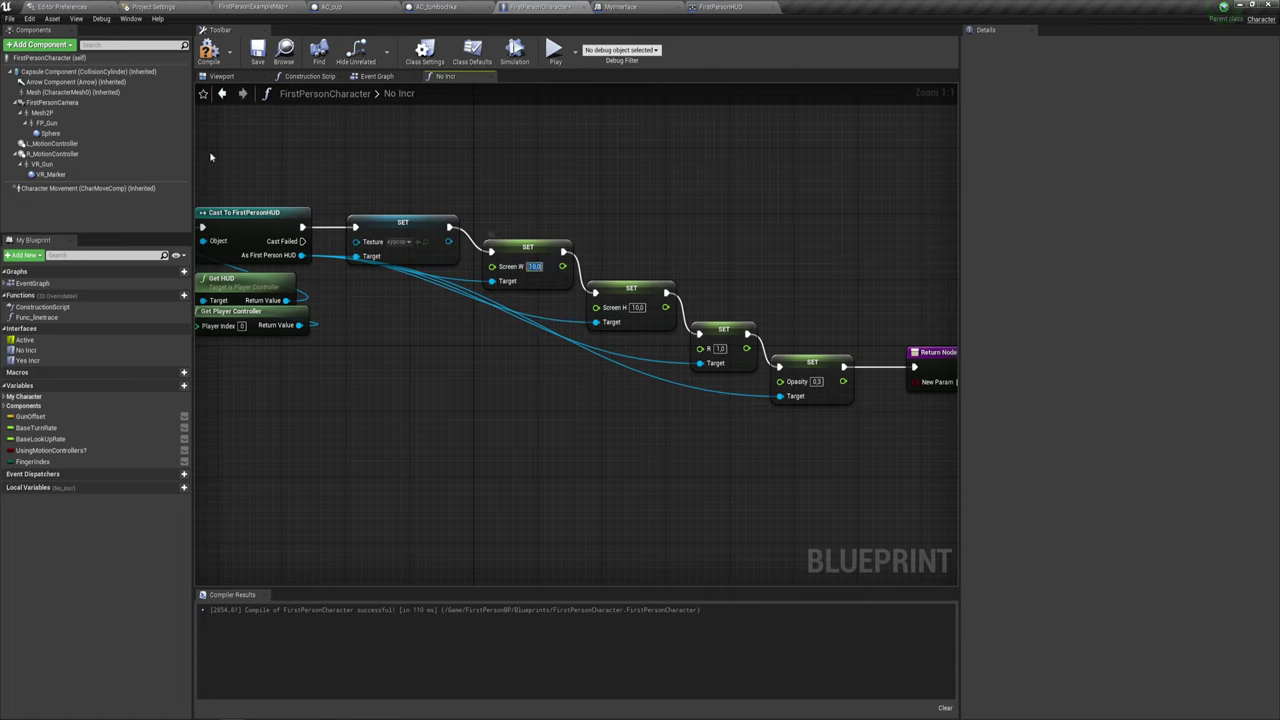
click(208, 50)
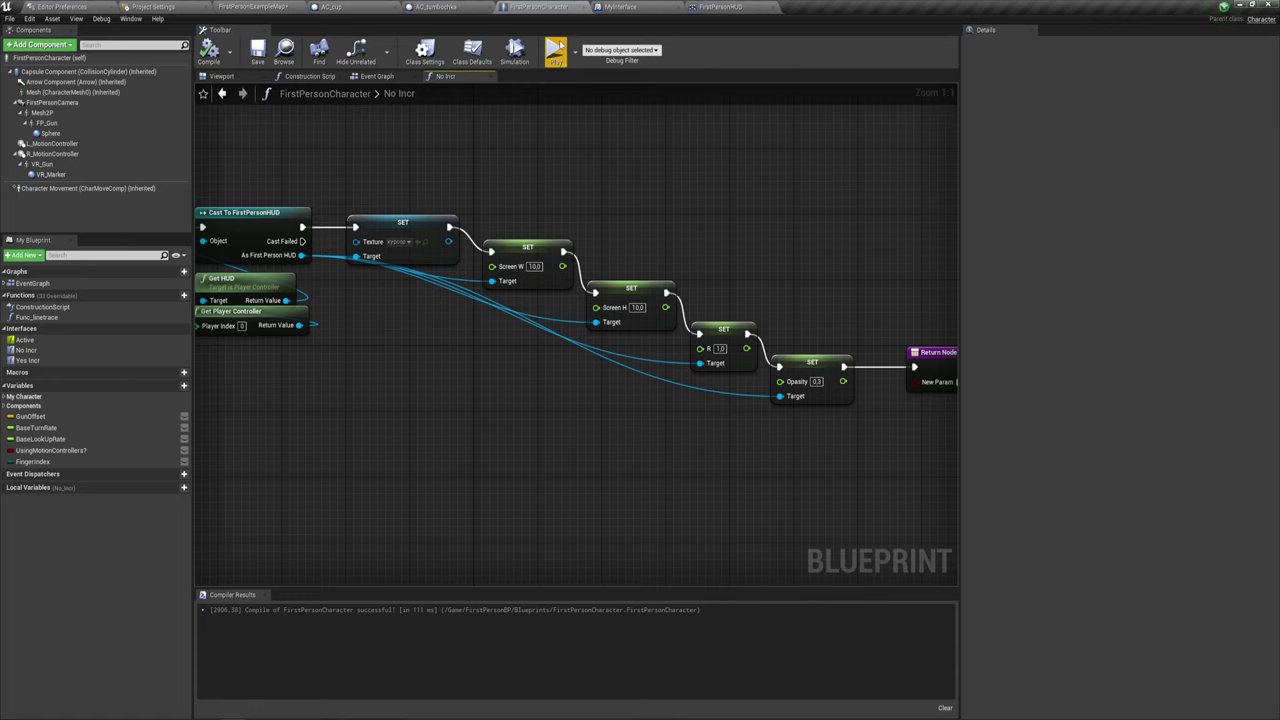
Play-test the new values, walking past the yellow box and back toward the table with the cup.
click(553, 50)
key(w)
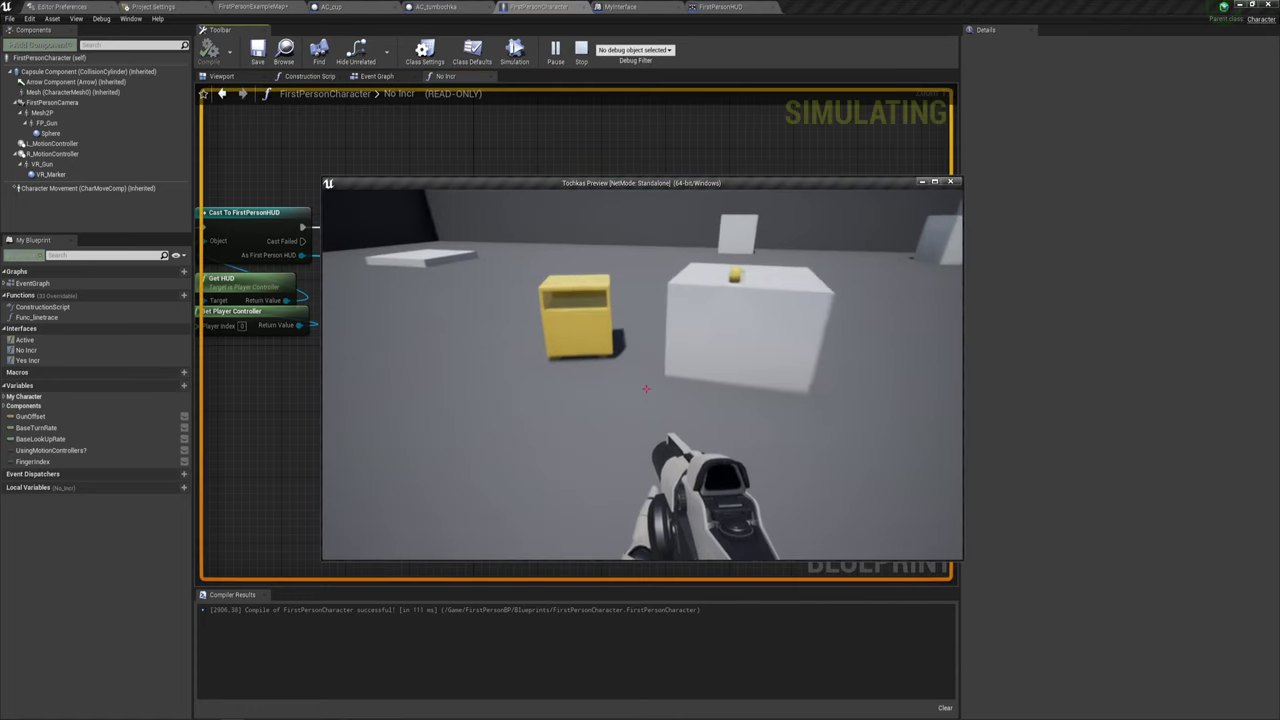
key(s)
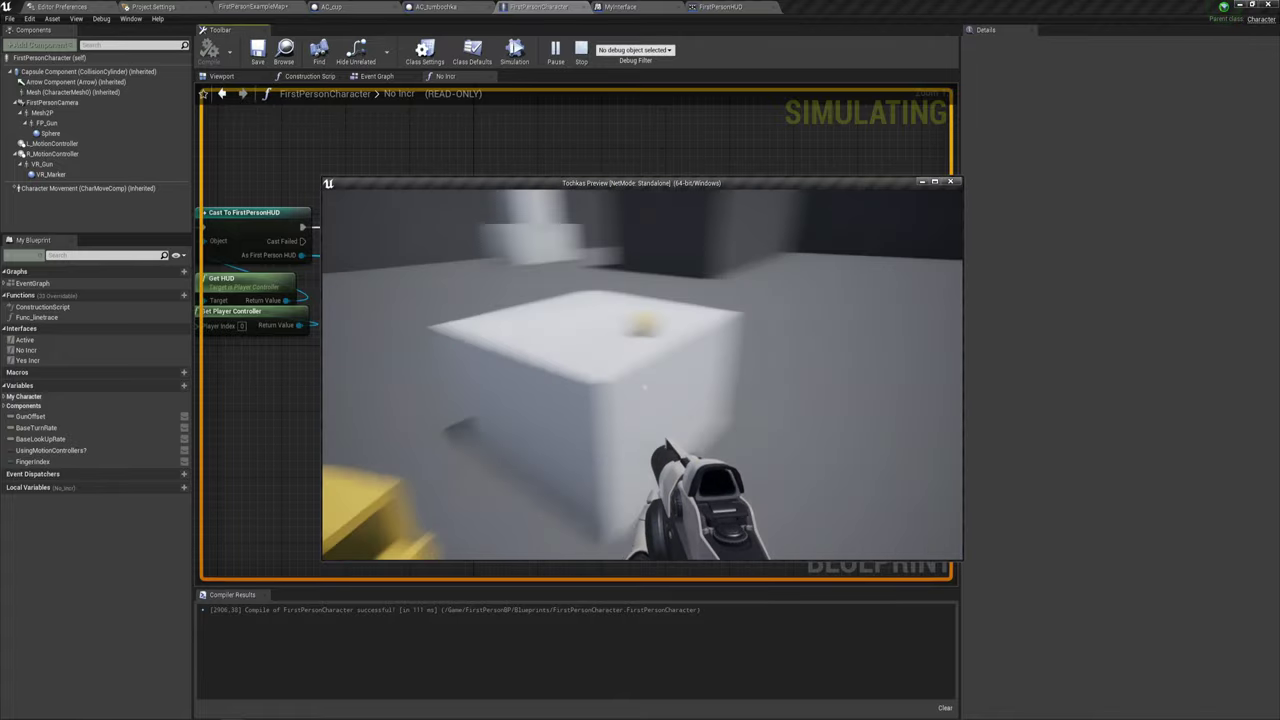
key(s)
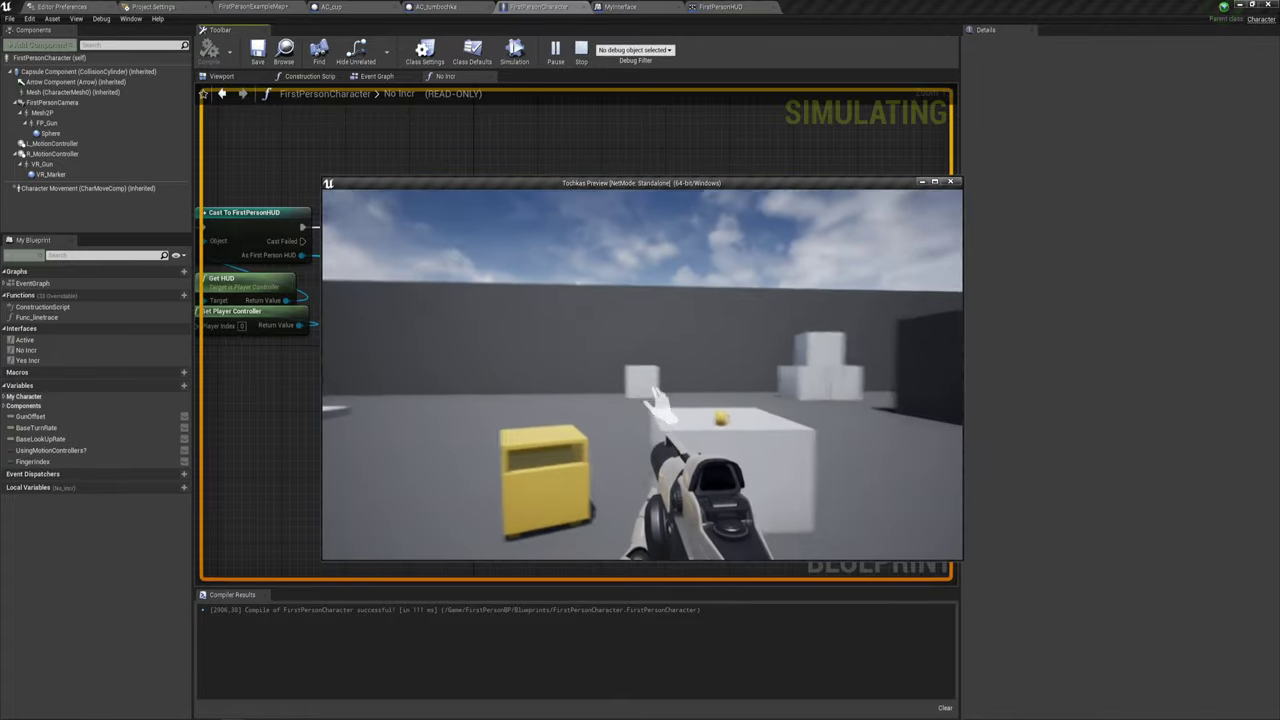
key(Escape)
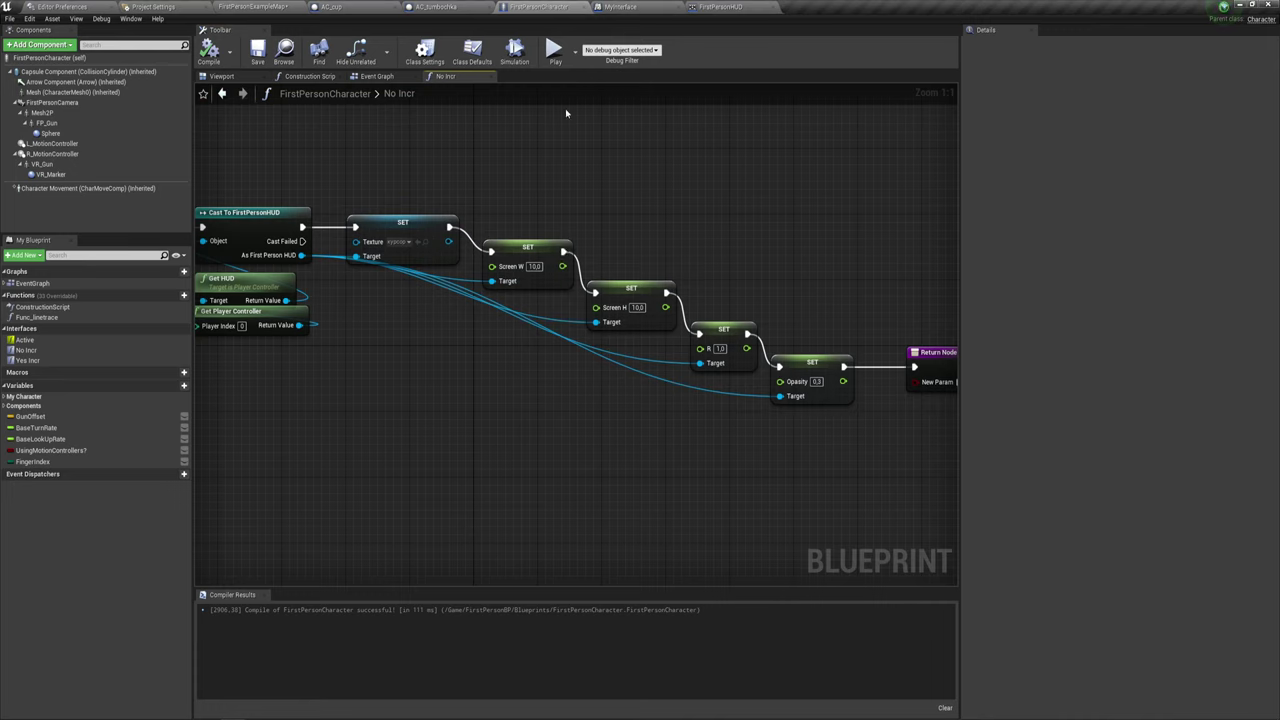
Run the preview once more, stop it, and show the FirstPersonHUD Event Graph.
click(552, 50)
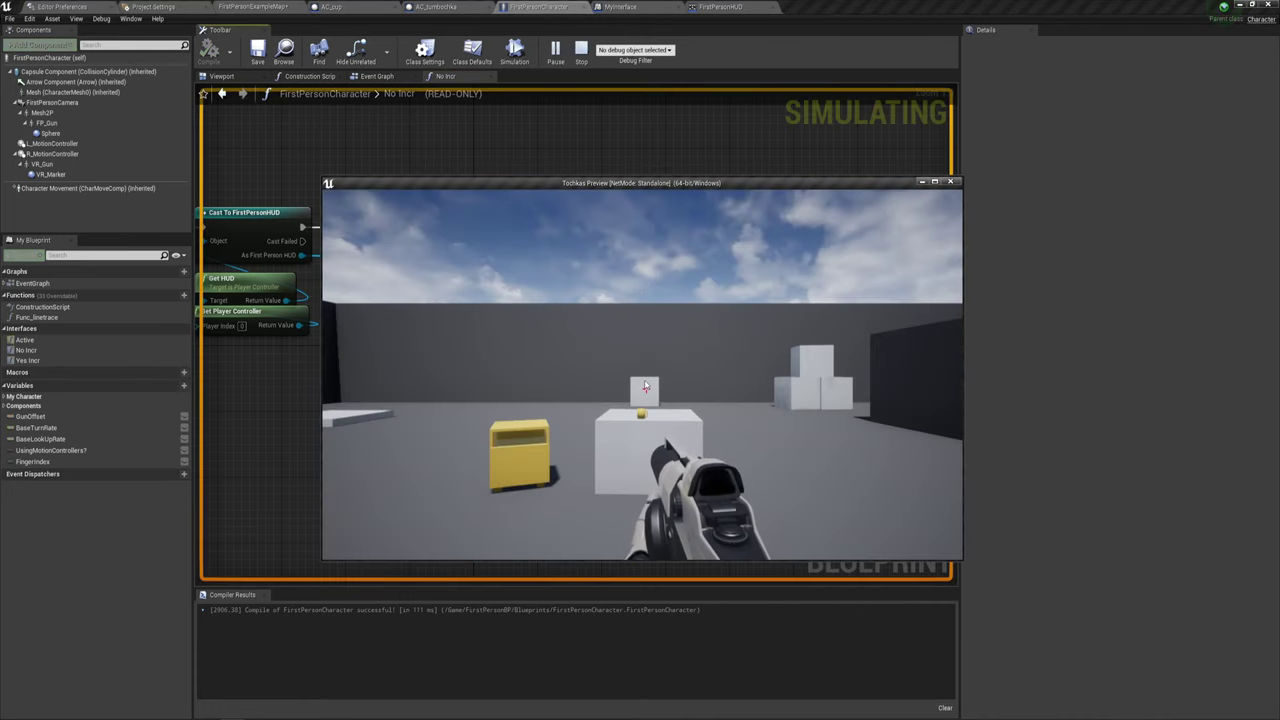
key(Escape)
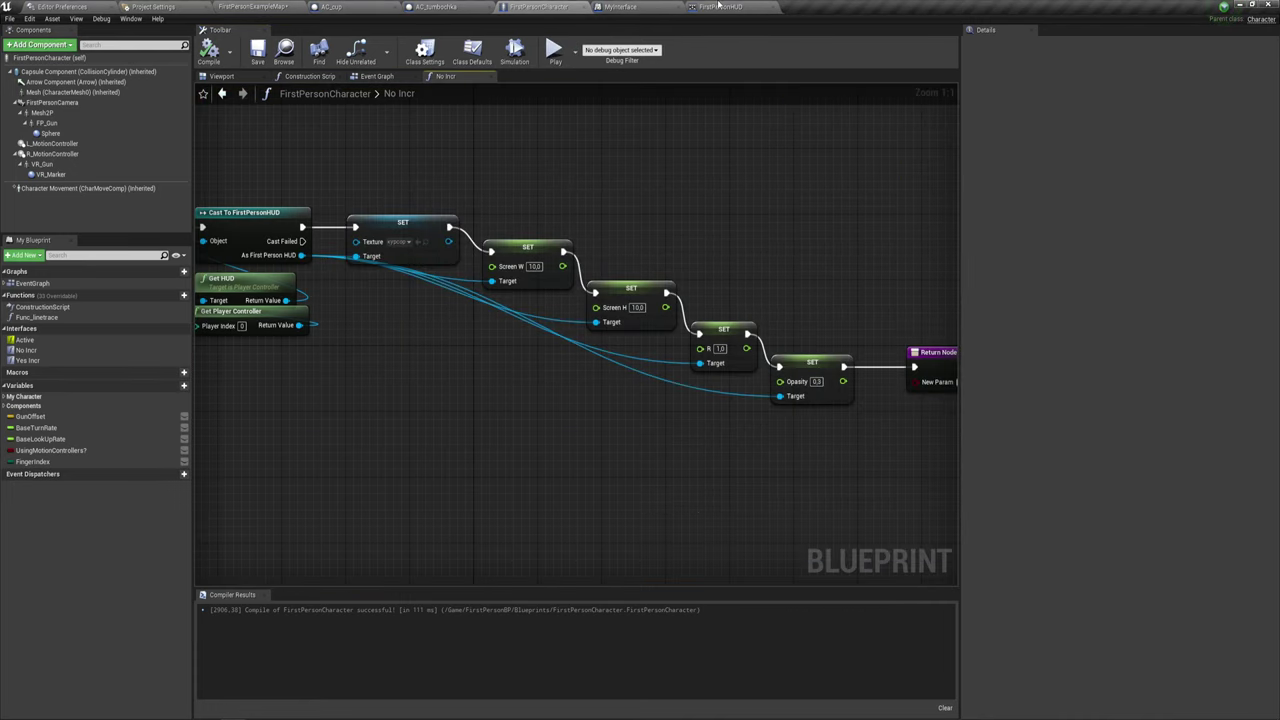
click(718, 6)
scroll(731, 339, up, 2)
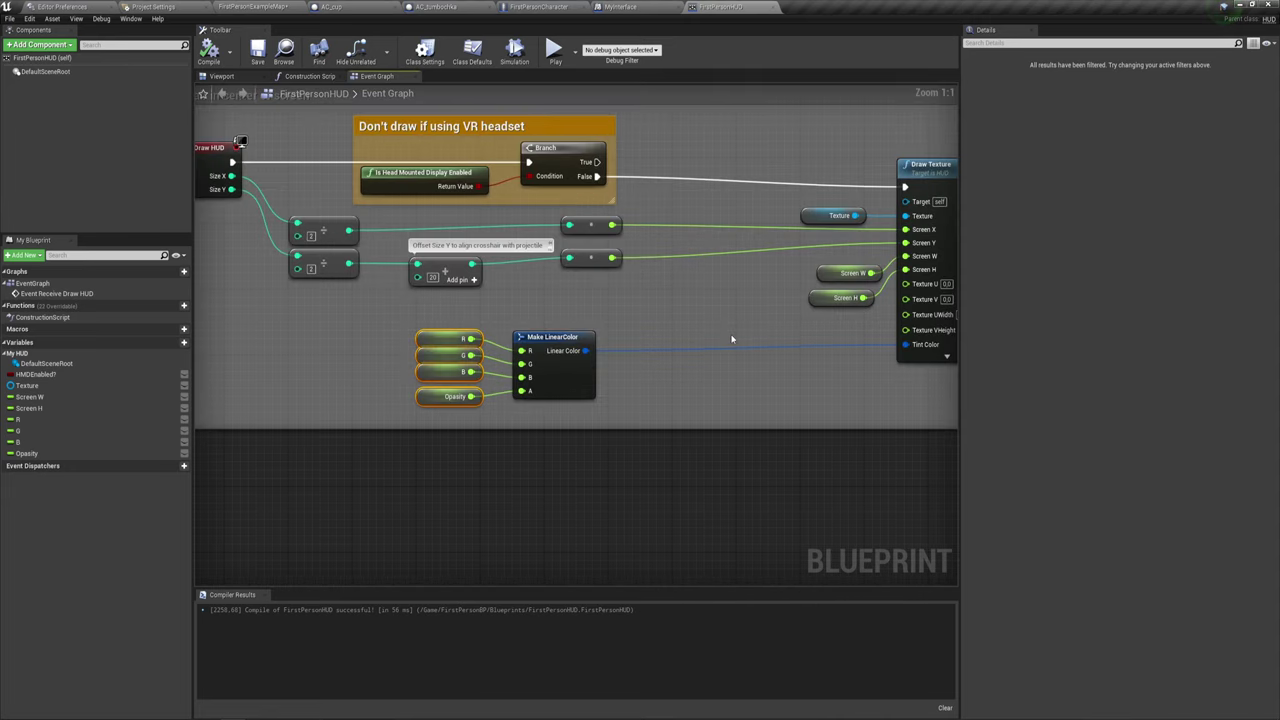
Make курсор the default value of the FirstPersonHUD Texture variable.
right_drag(731, 339, 633, 339)
click(731, 214)
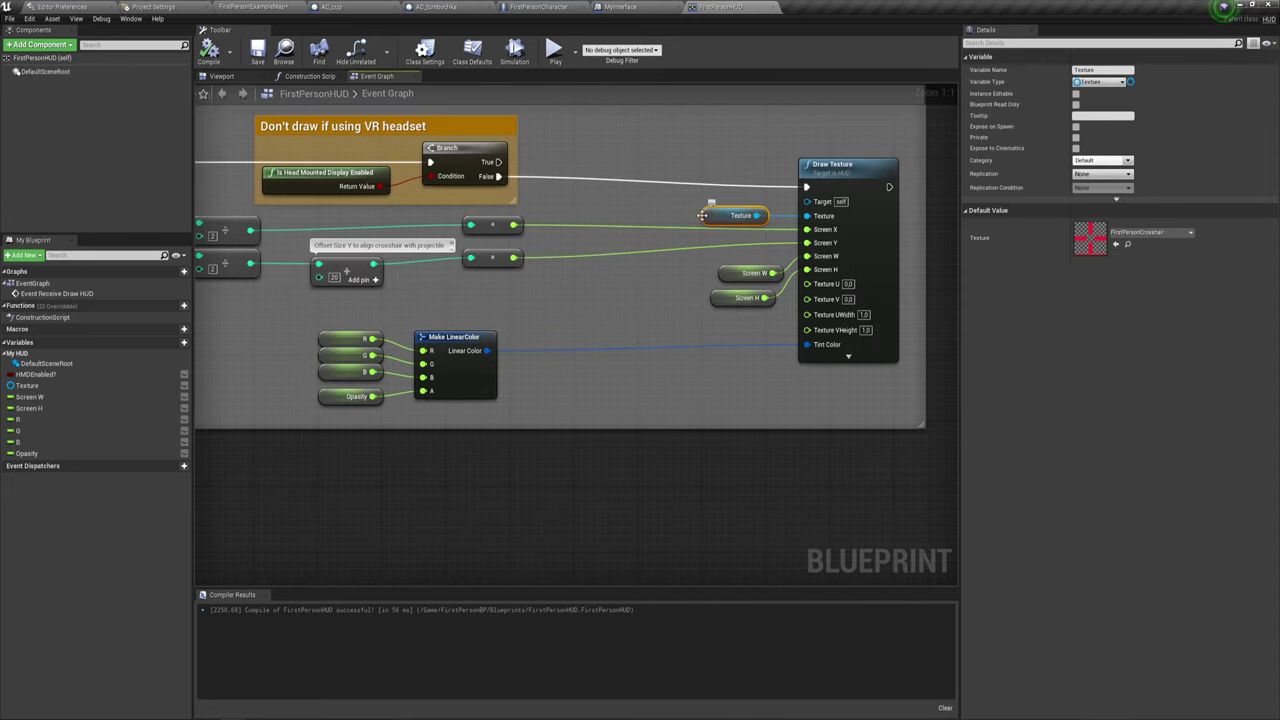
click(1150, 232)
scroll(1162, 467, down, 3)
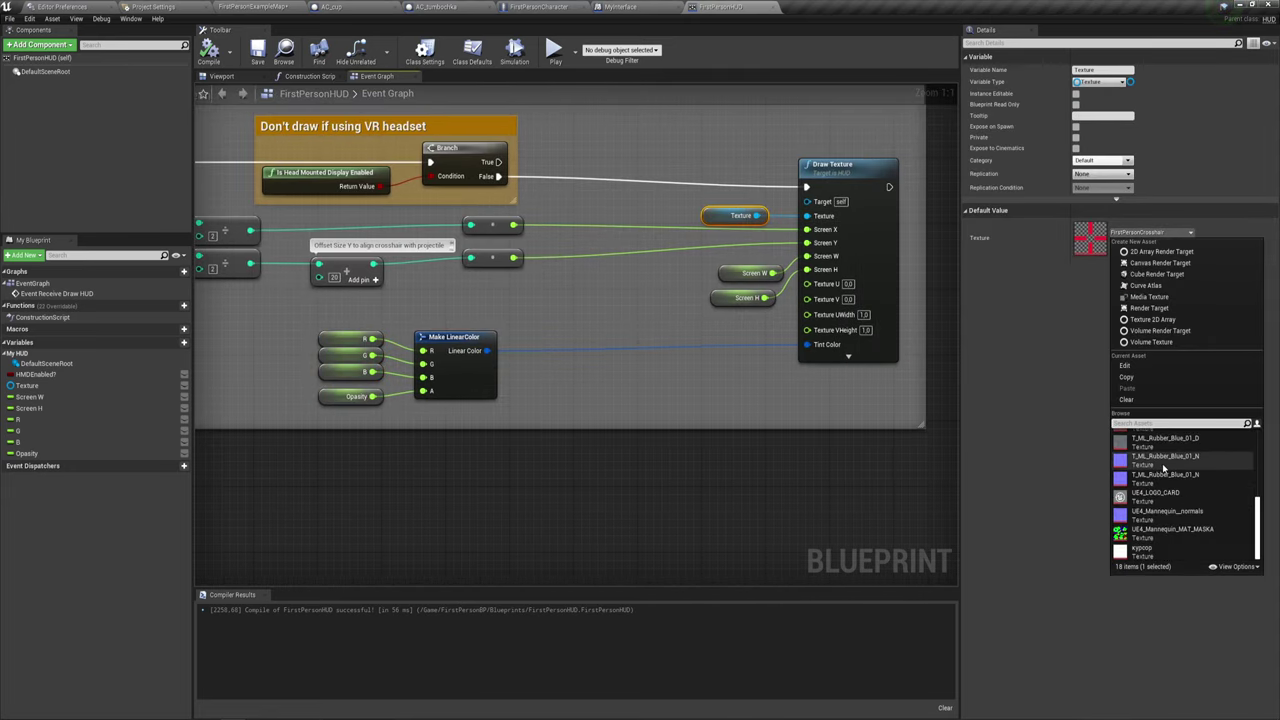
click(1150, 537)
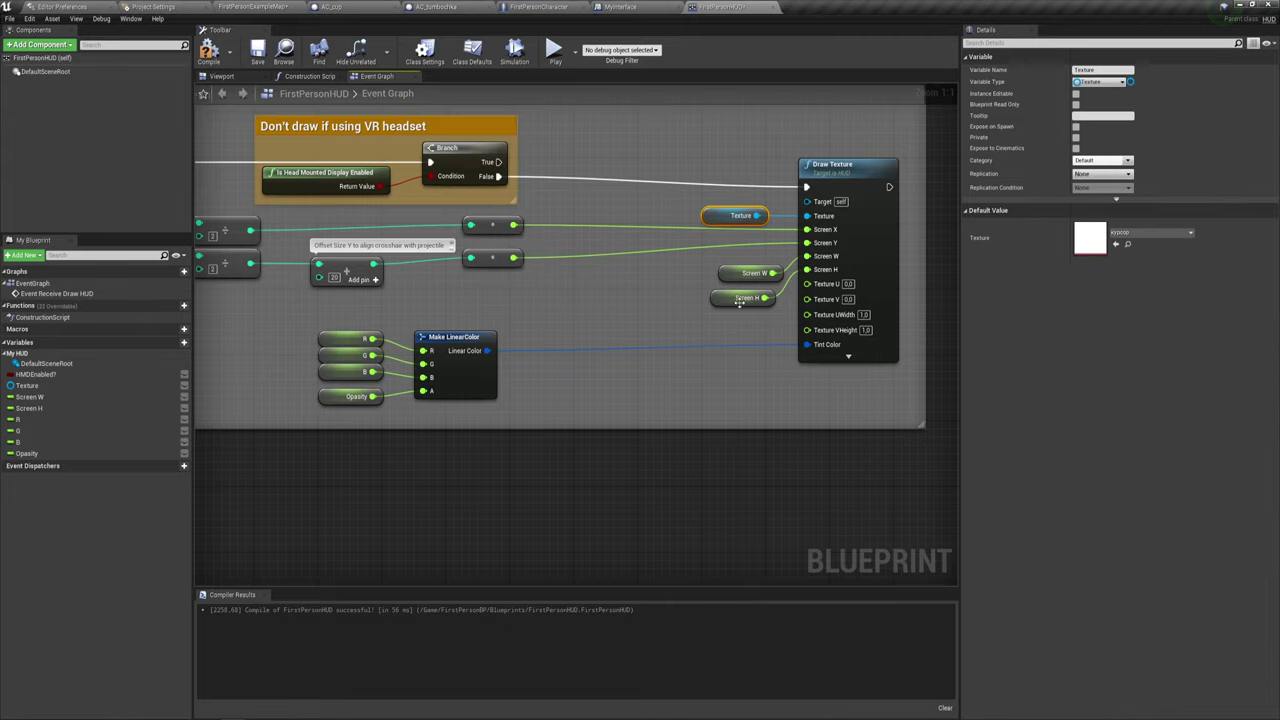
Check the Screen W and Screen H default values and review the HUD colour and crosshair nodes.
click(752, 273)
click(1089, 247)
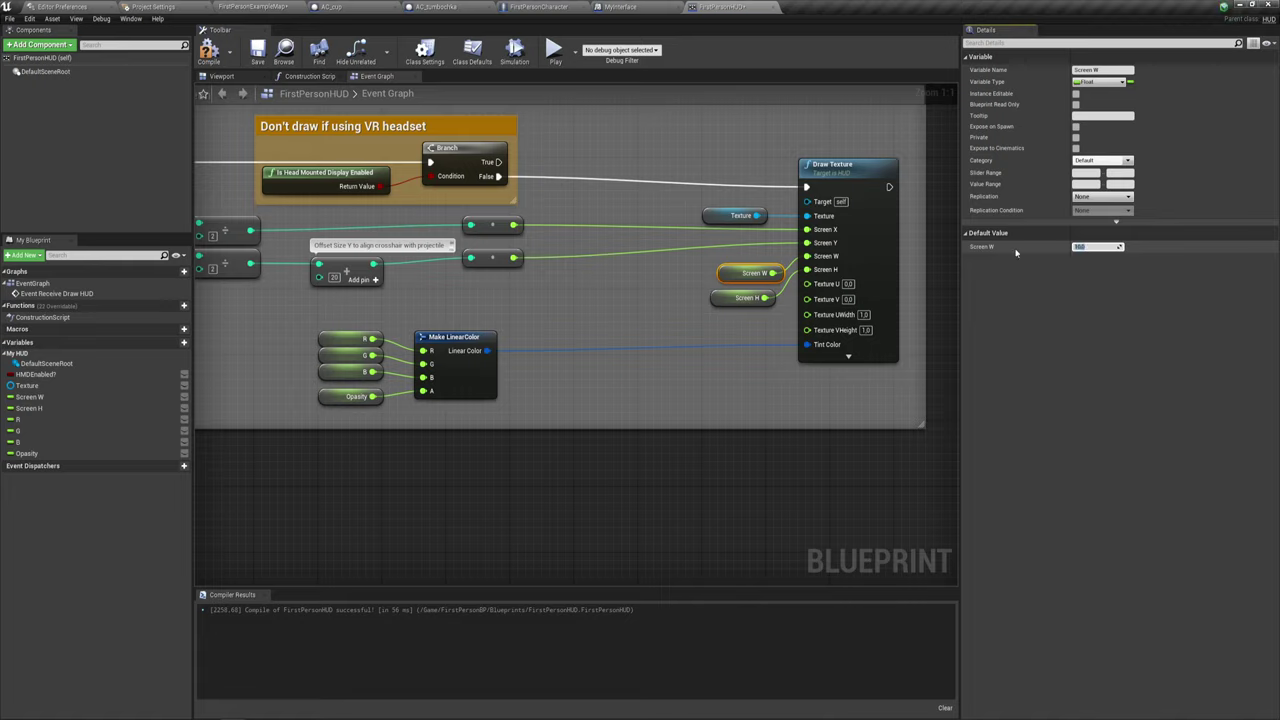
click(740, 297)
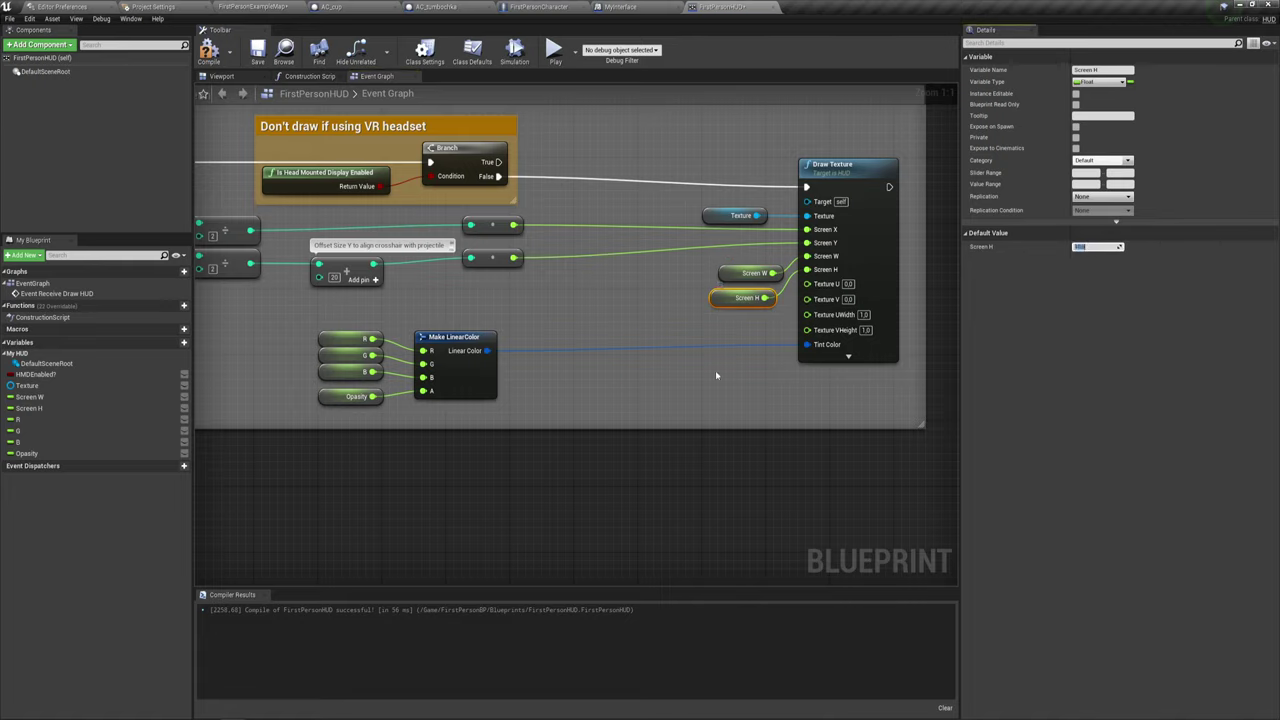
right_drag(347, 358, 602, 338)
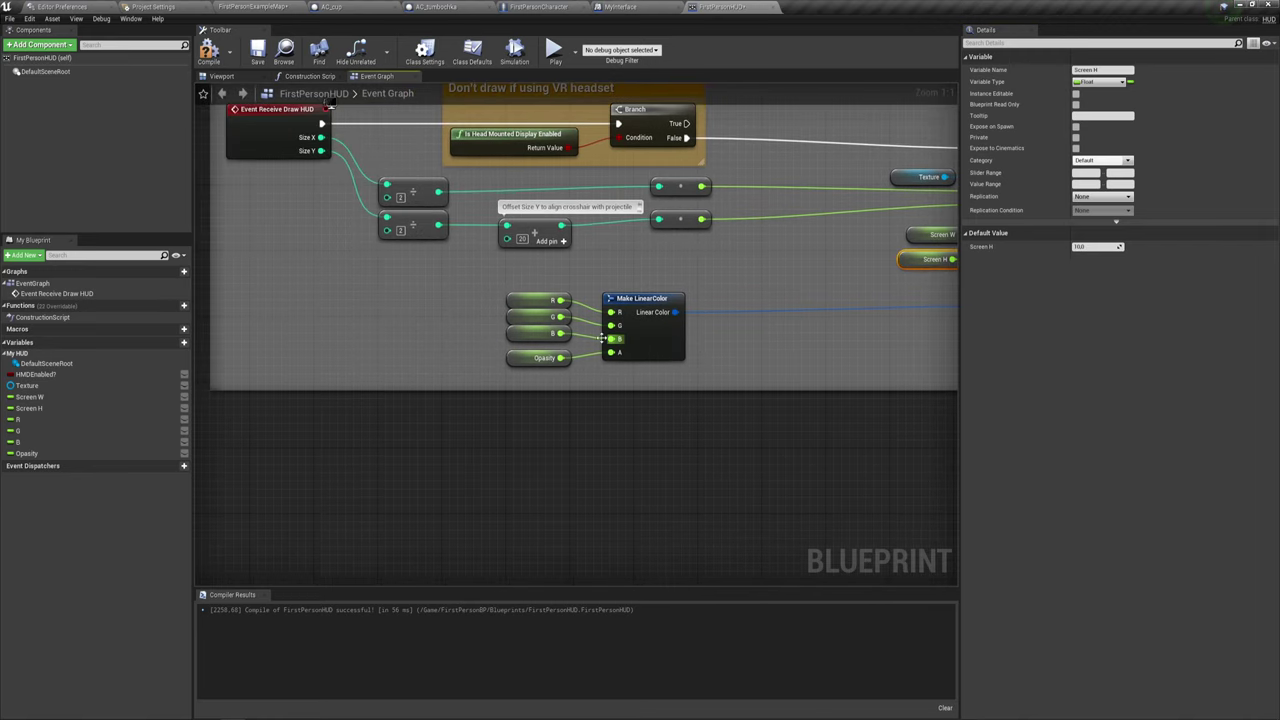
drag(538, 325, 553, 314)
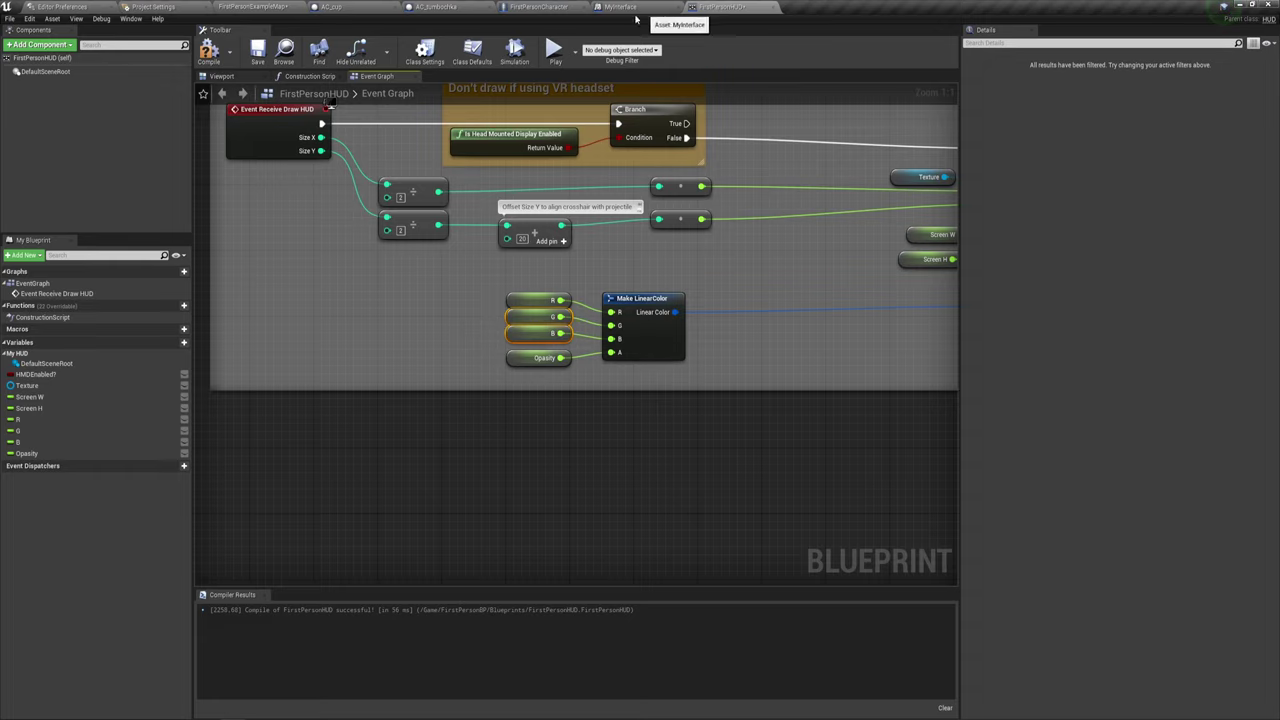
right_drag(748, 69, 673, 140)
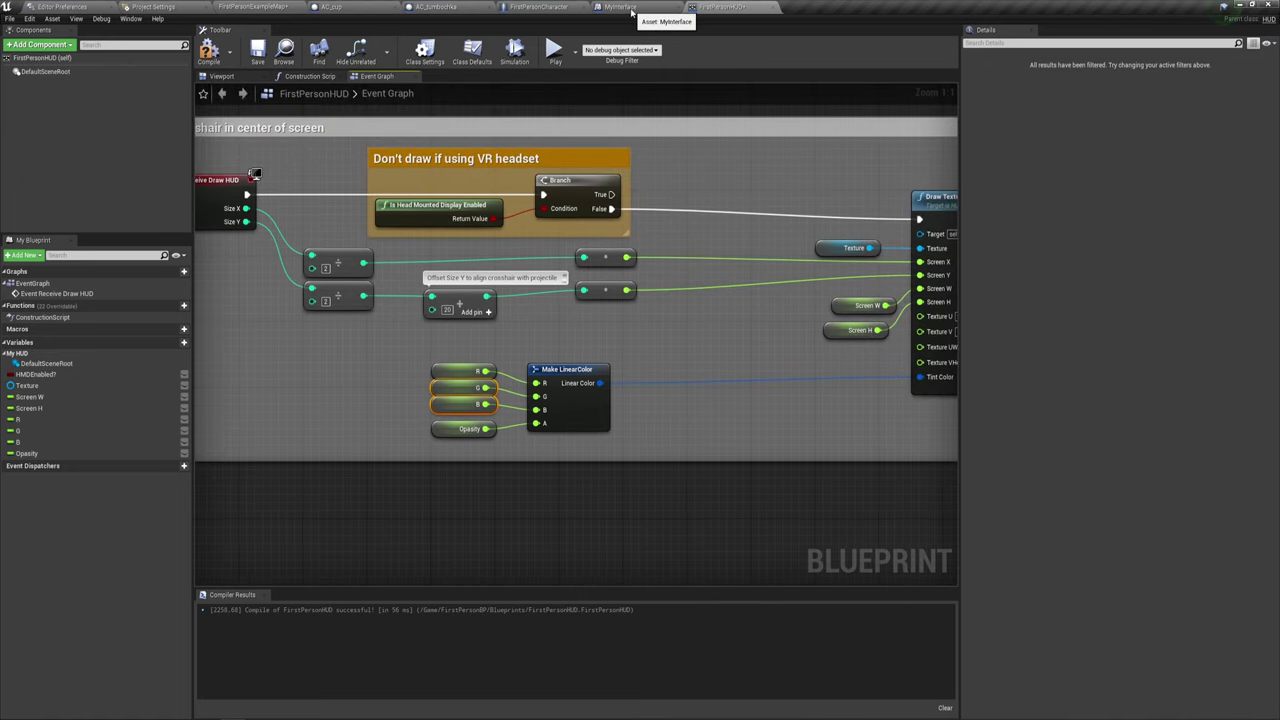
click(462, 8)
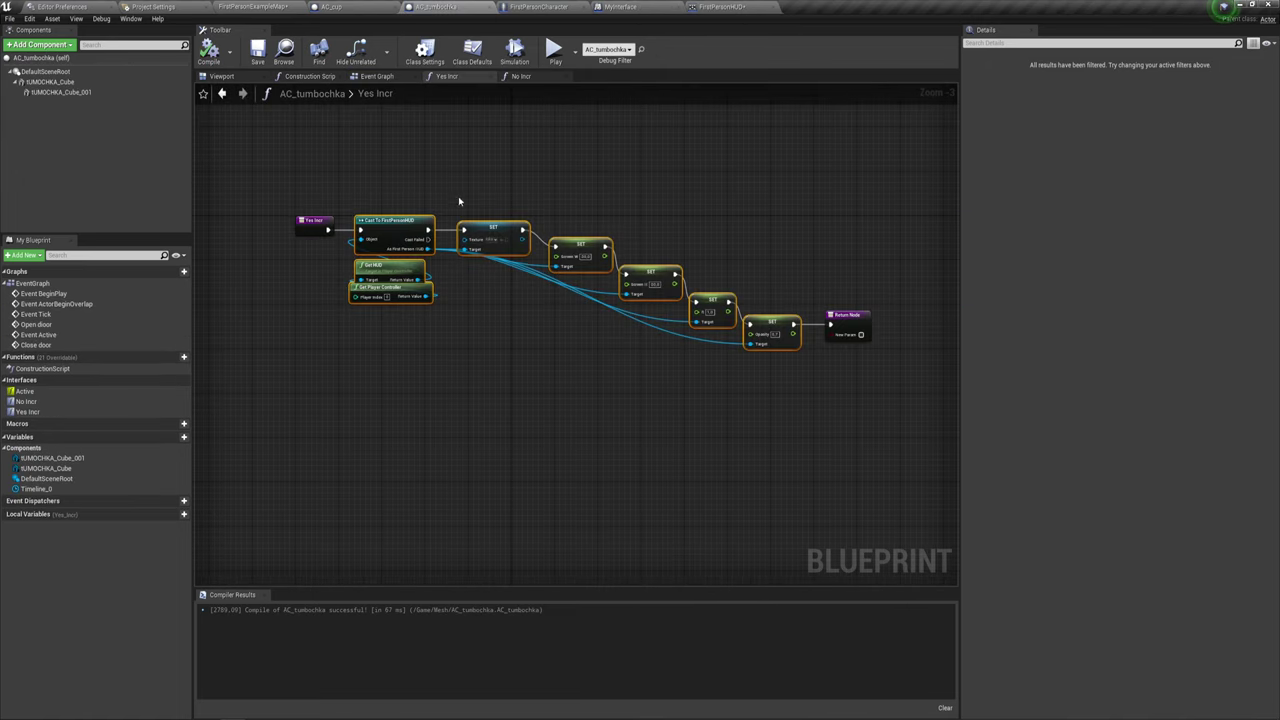
From the cast's First Person HUD output, search 'set G' and browse the results.
right_drag(459, 202, 357, 216)
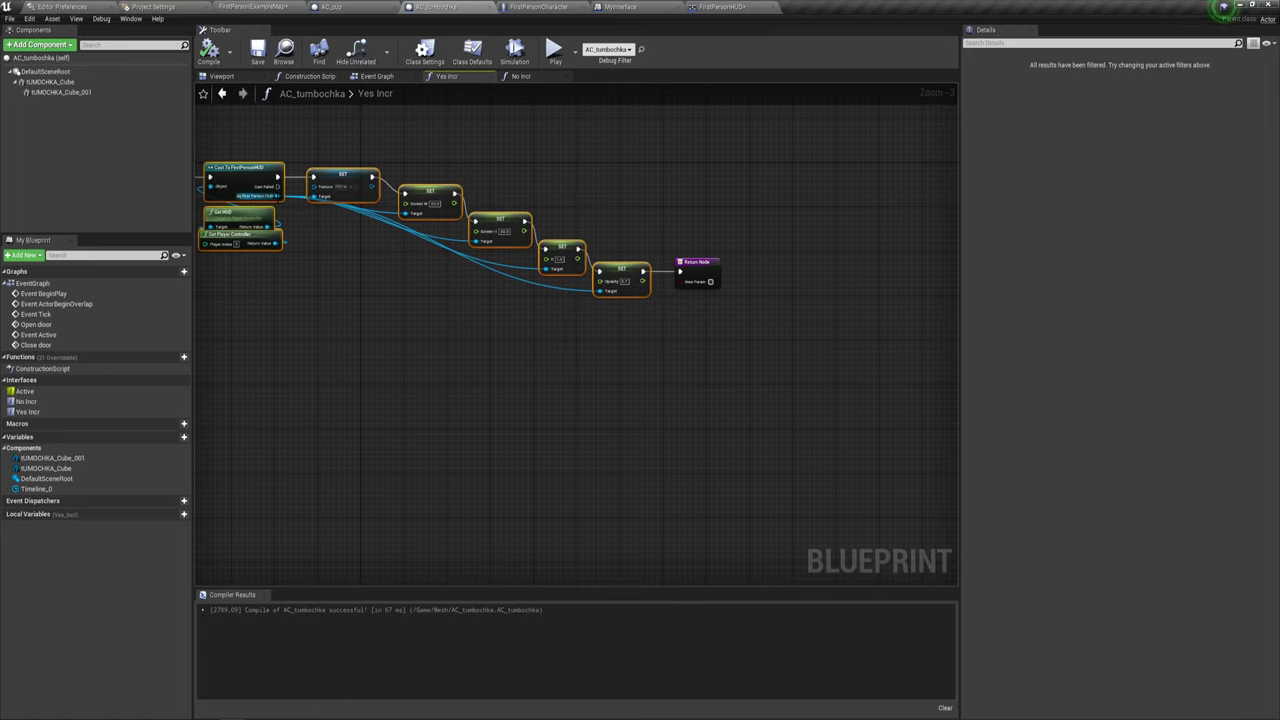
drag(279, 195, 482, 330)
text(set)
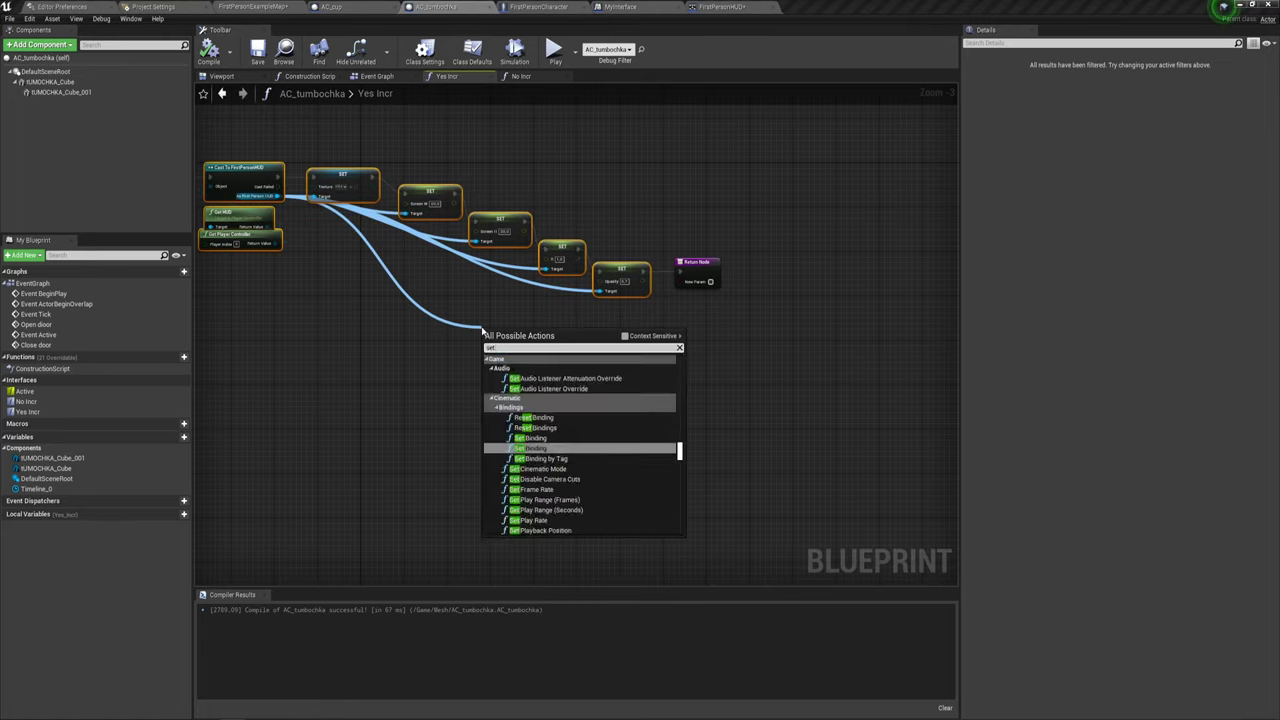
text( G)
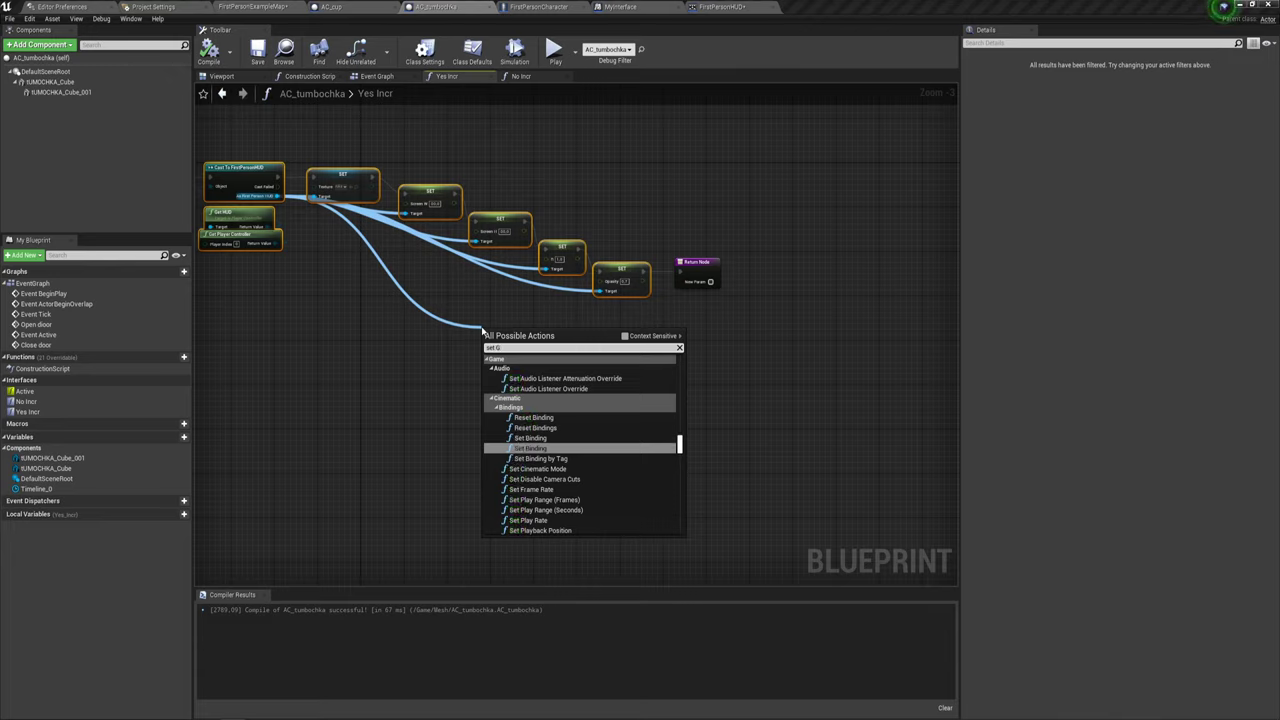
scroll(585, 425, down, 3)
scroll(590, 430, down, 3)
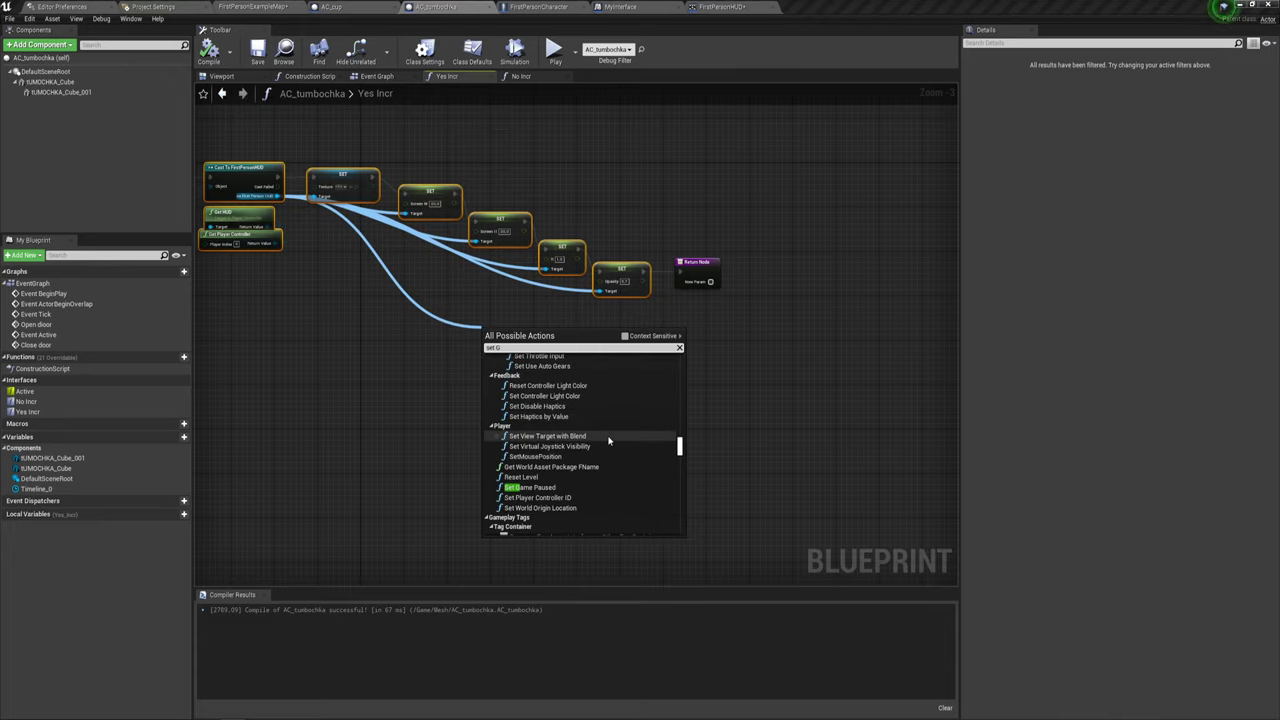
scroll(600, 435, down, 3)
scroll(608, 440, down, 3)
scroll(608, 440, down, 3)
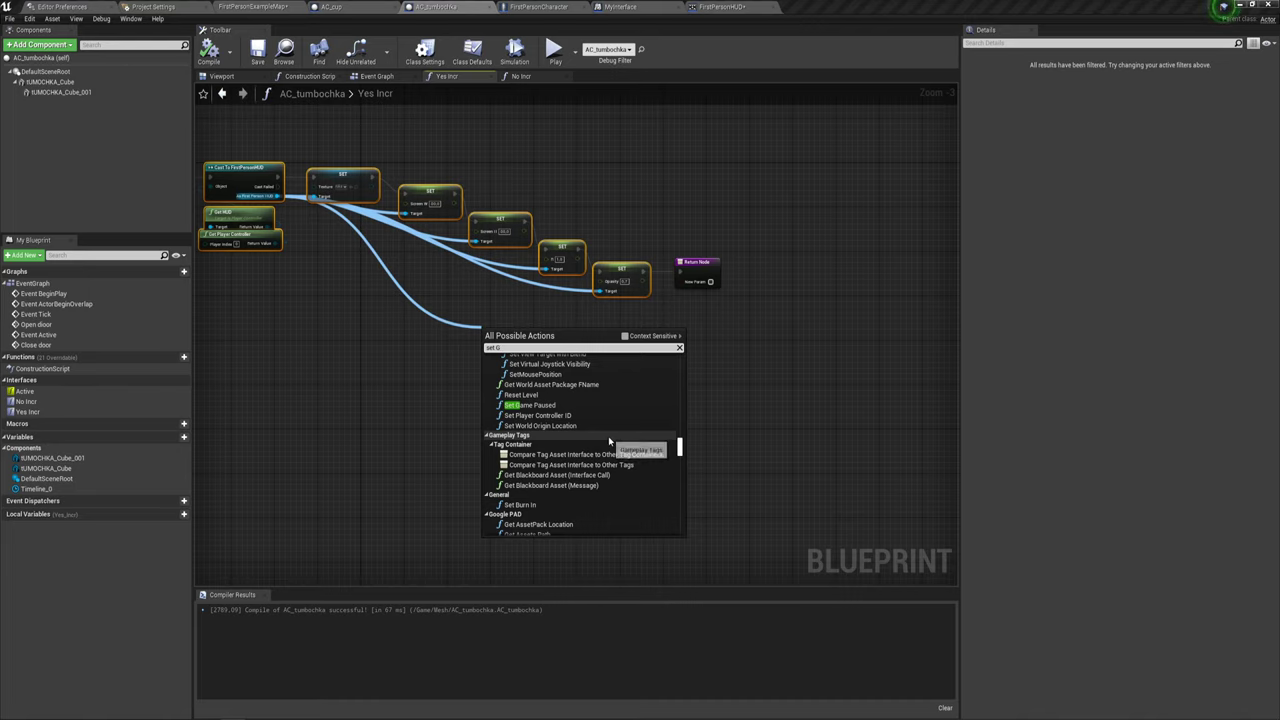
scroll(608, 438, down, 3)
scroll(608, 438, down, 3)
scroll(608, 438, down, 3)
scroll(608, 438, down, 3)
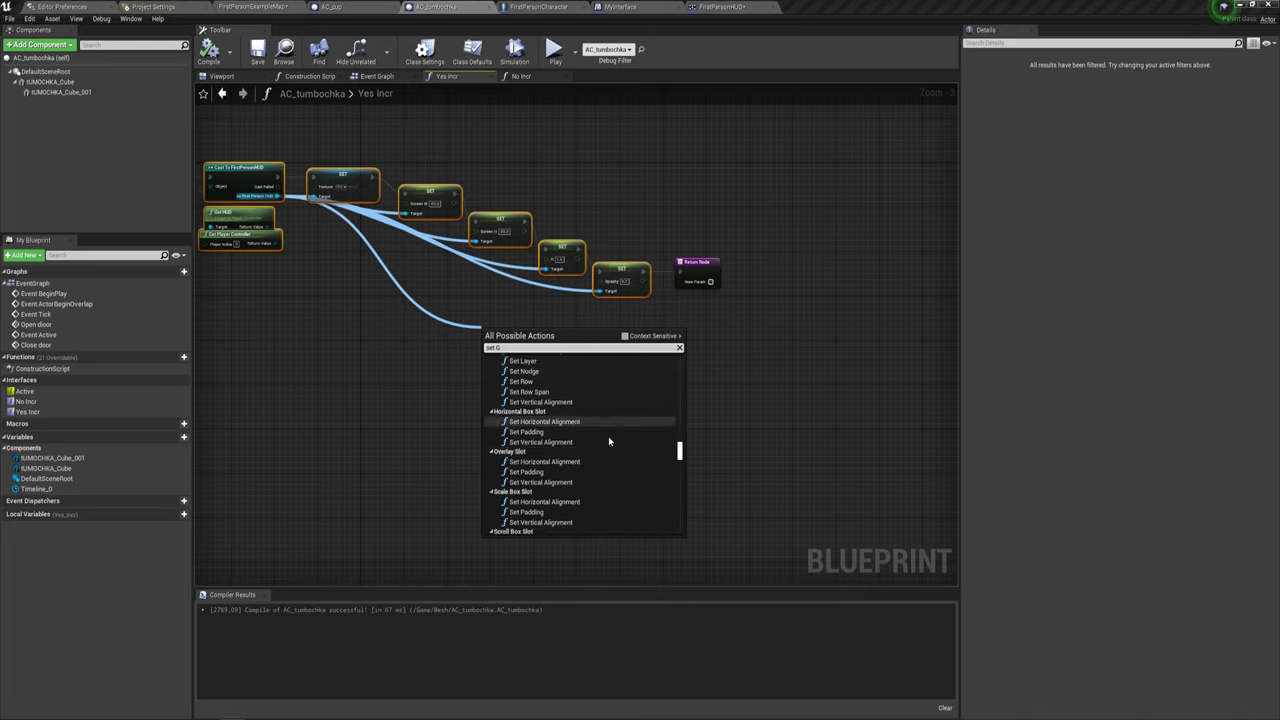
scroll(608, 436, down, 5)
scroll(608, 436, down, 5)
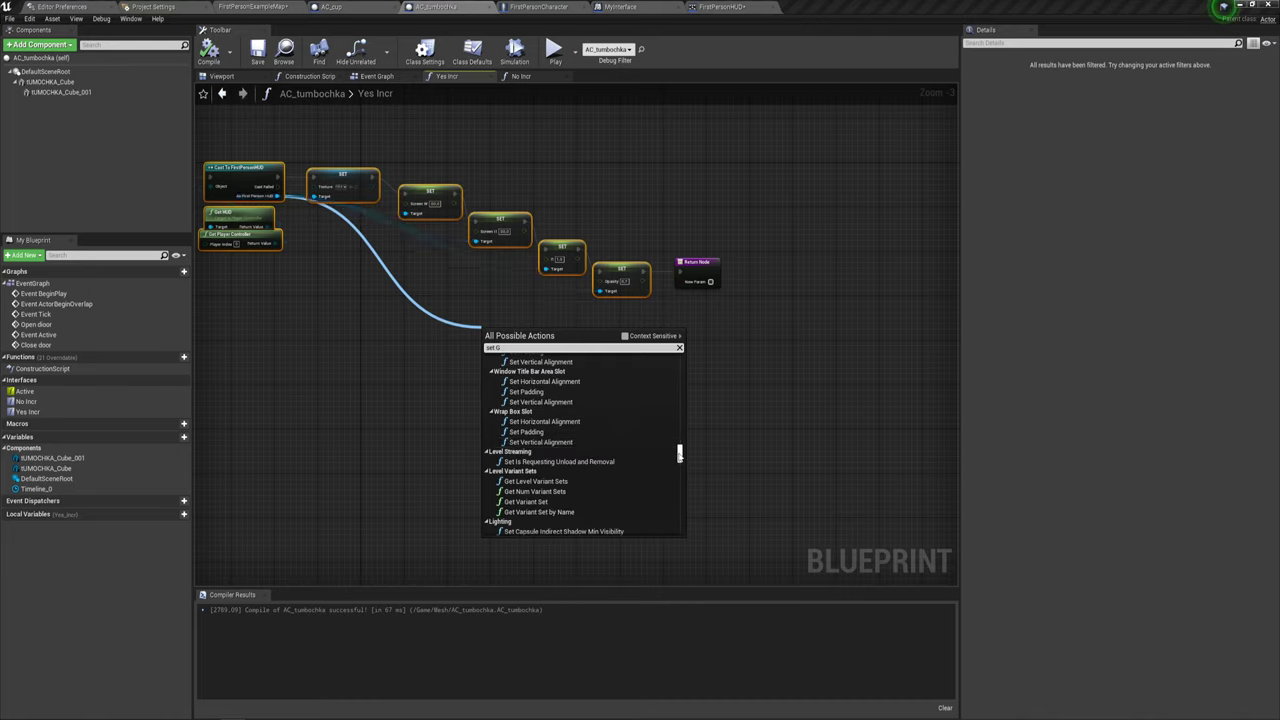
drag(679, 453, 680, 531)
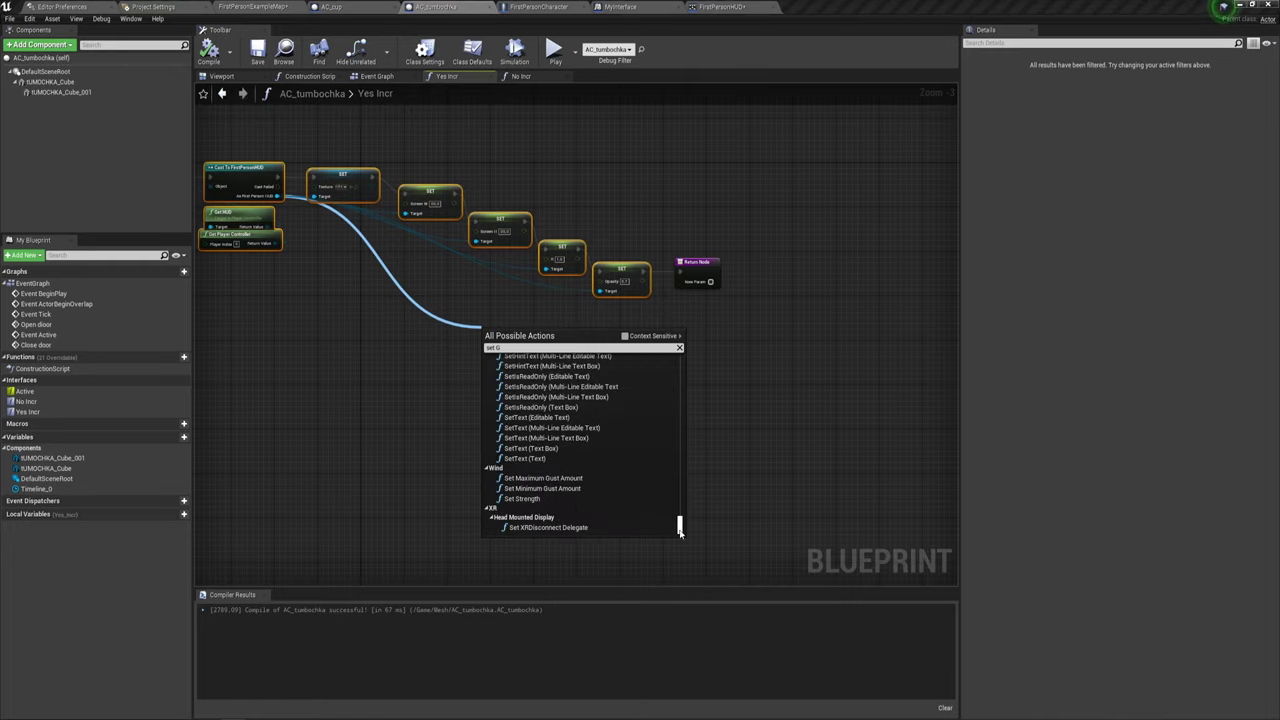
drag(680, 538, 680, 400)
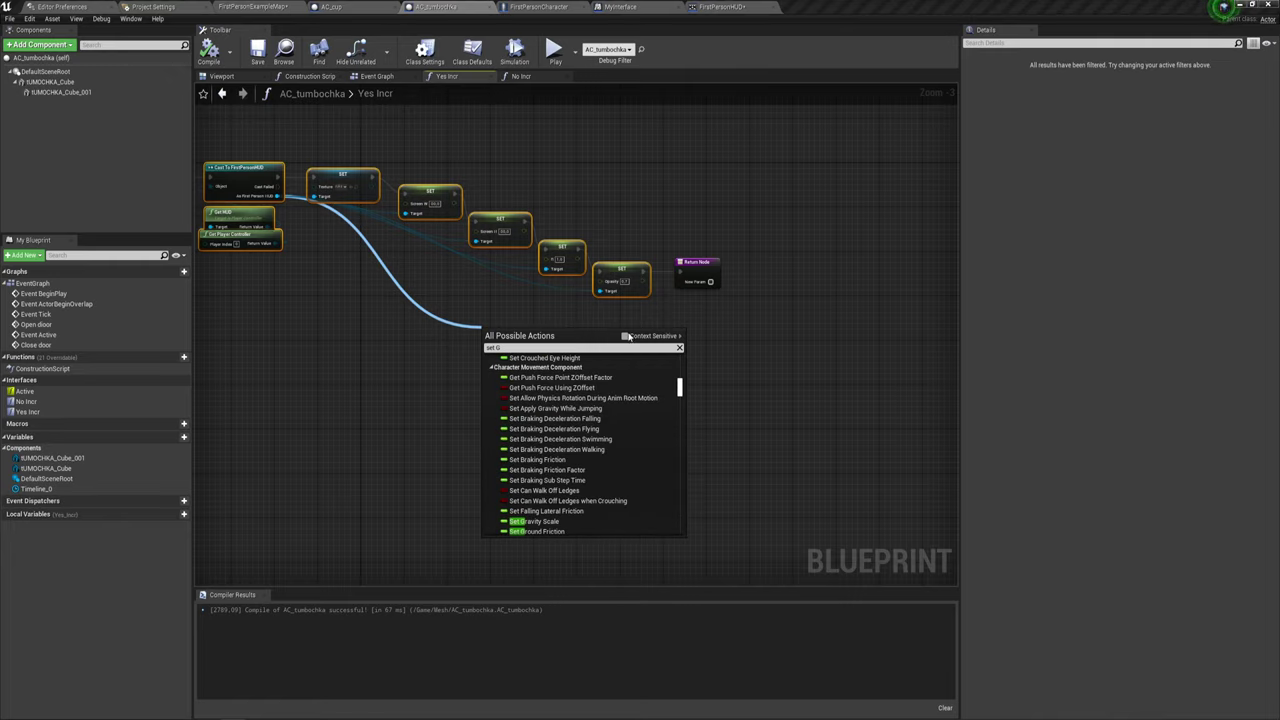
Limit the search to context-sensitive actions, cancel without adding a node, and recompile FirstPersonHUD.
click(627, 336)
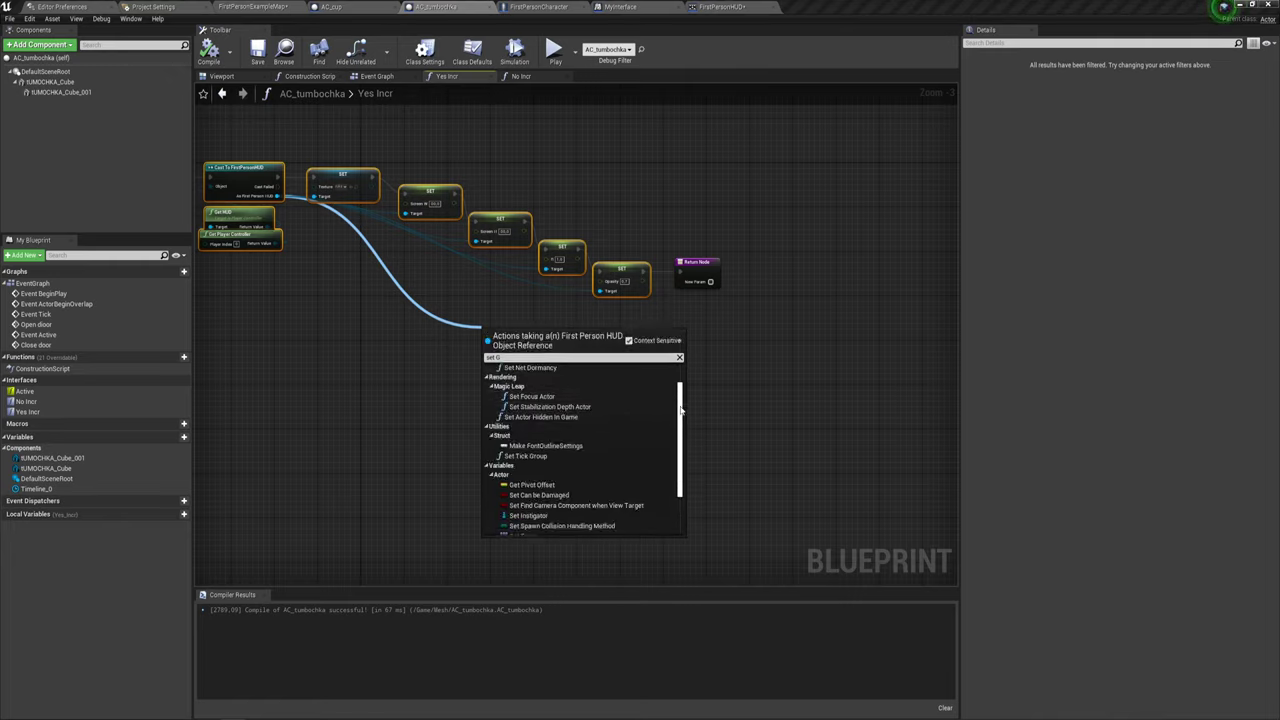
mouse_move(681, 409)
mouse_down()
mouse_move(688, 475)
mouse_move(685, 369)
mouse_move(685, 476)
mouse_up()
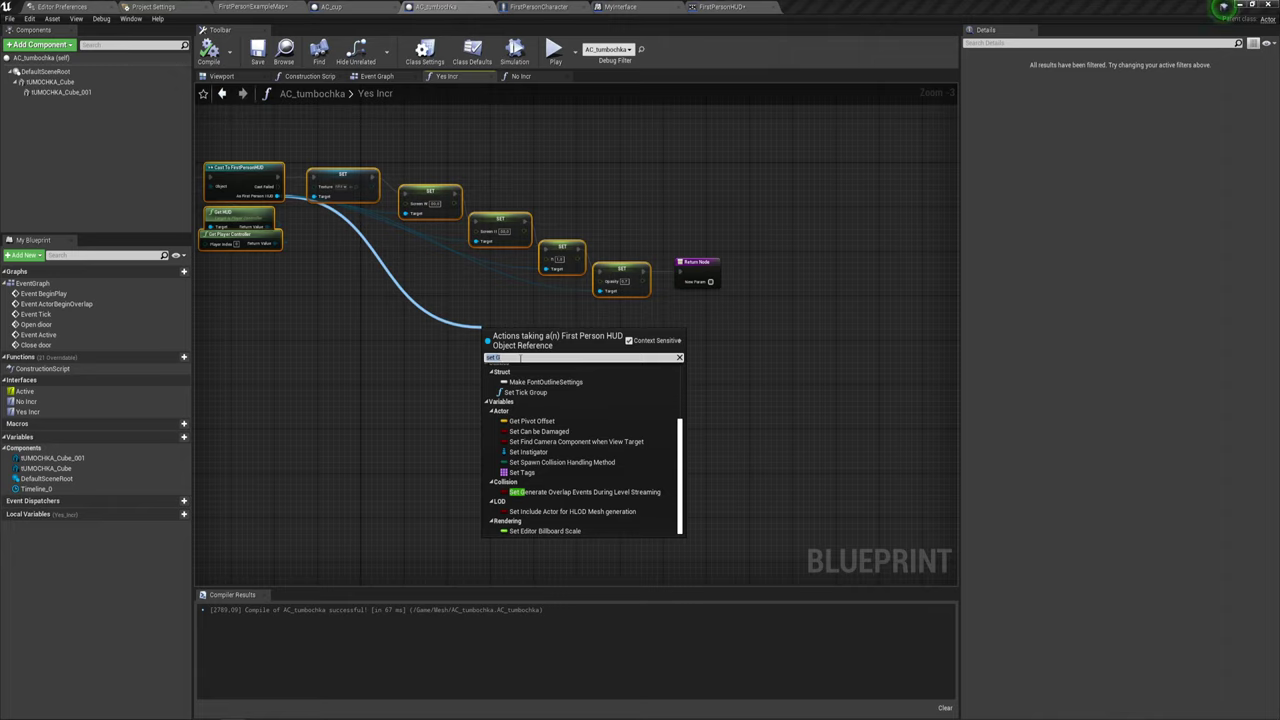
key(BackSpace)
key(BackSpace)
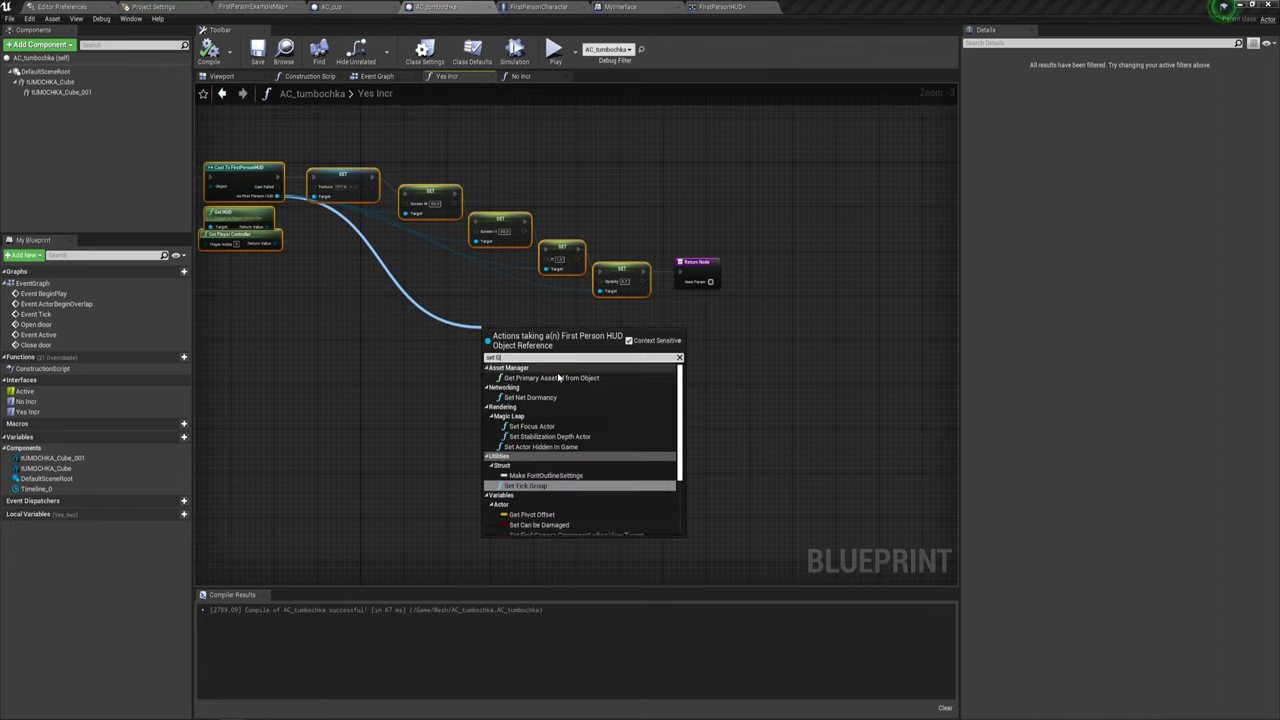
text(G)
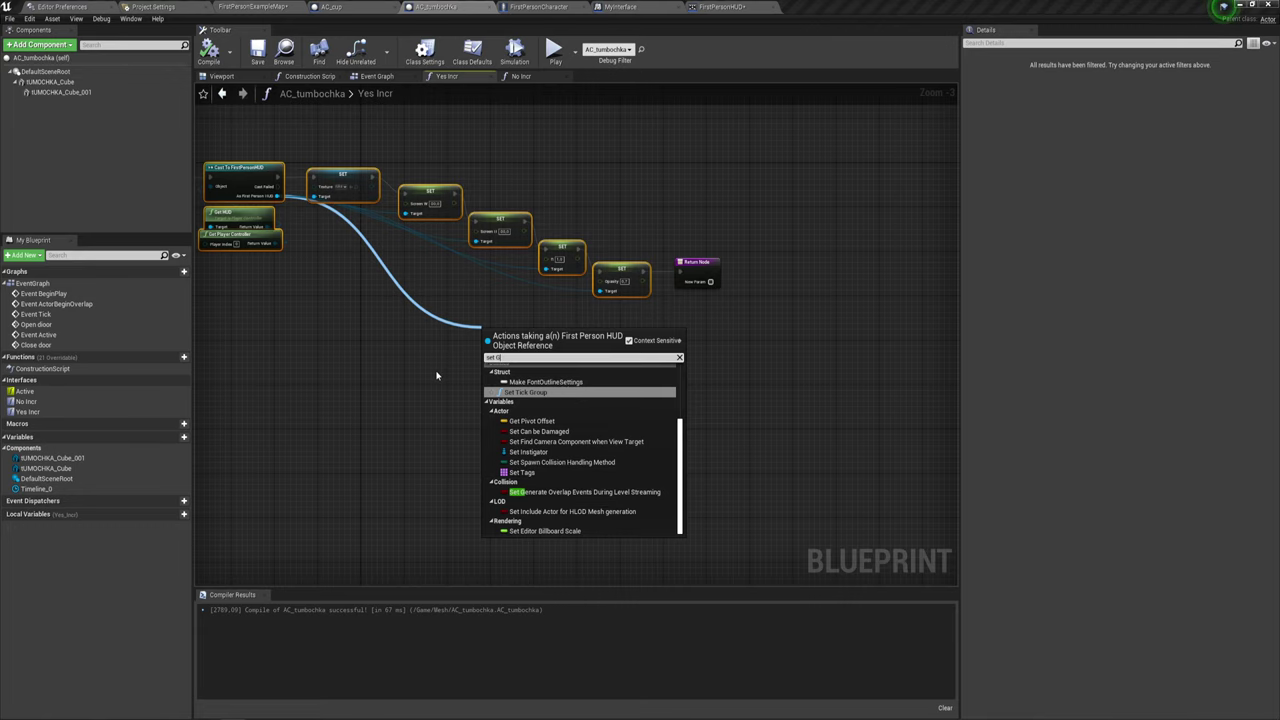
click(380, 358)
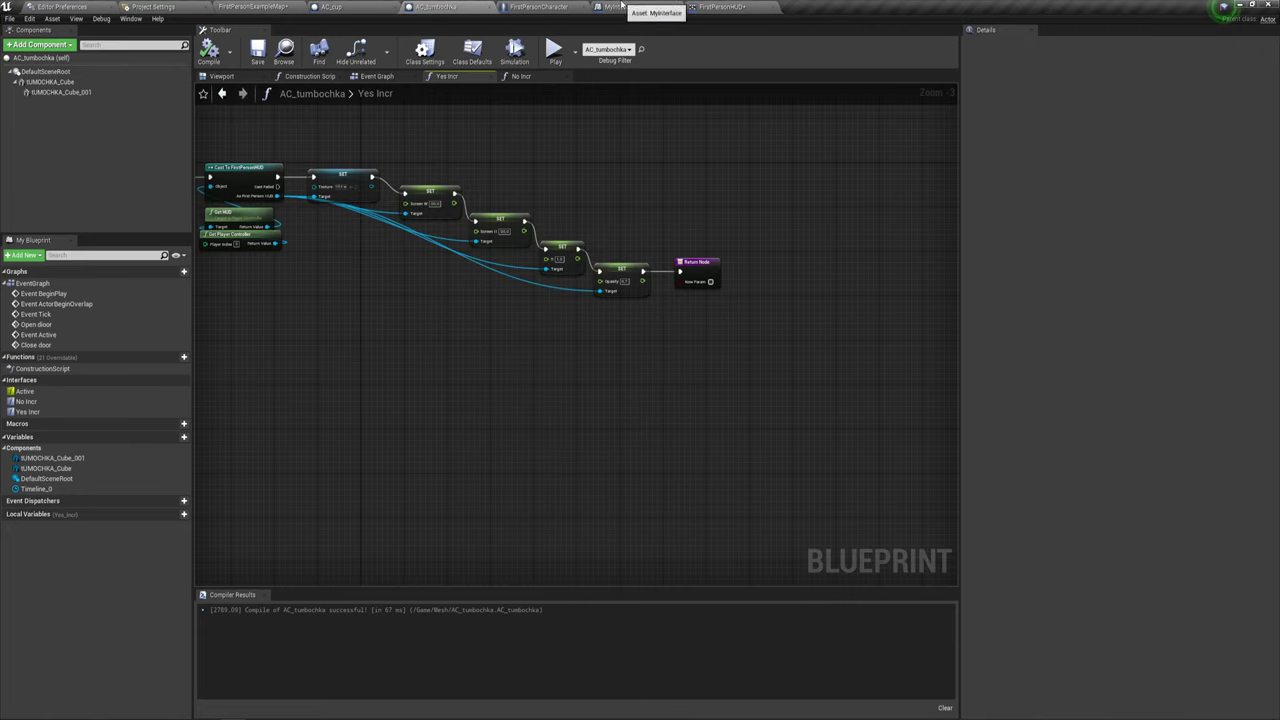
click(720, 7)
click(207, 52)
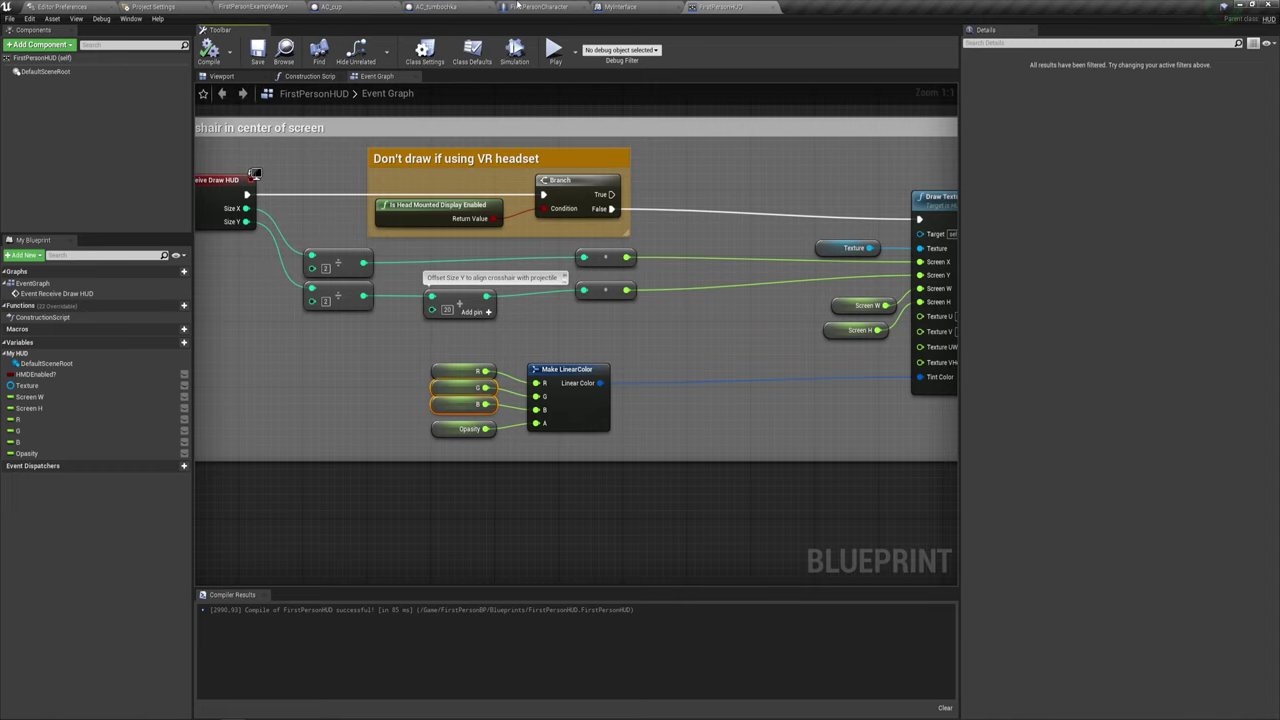
In the No Incr graph, add a Set G node pulled from As First Person HUD.
click(518, 6)
right_drag(381, 376, 355, 330)
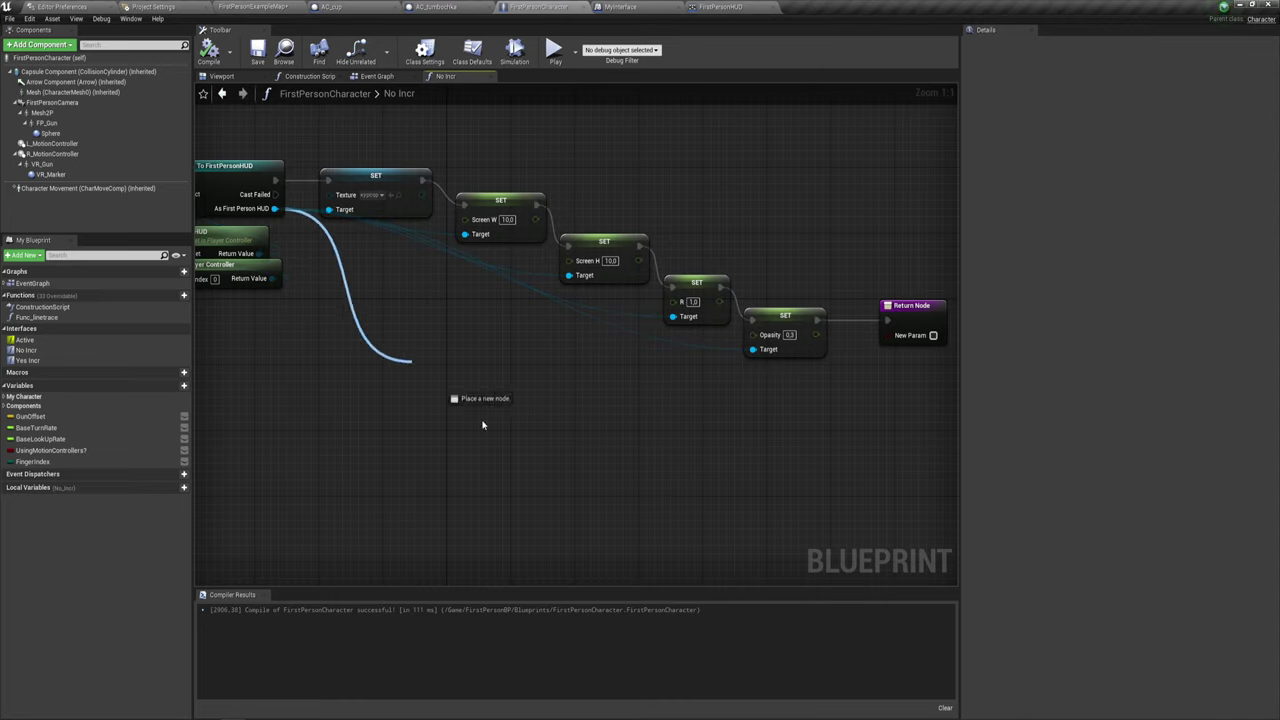
drag(273, 208, 535, 455)
text(set)
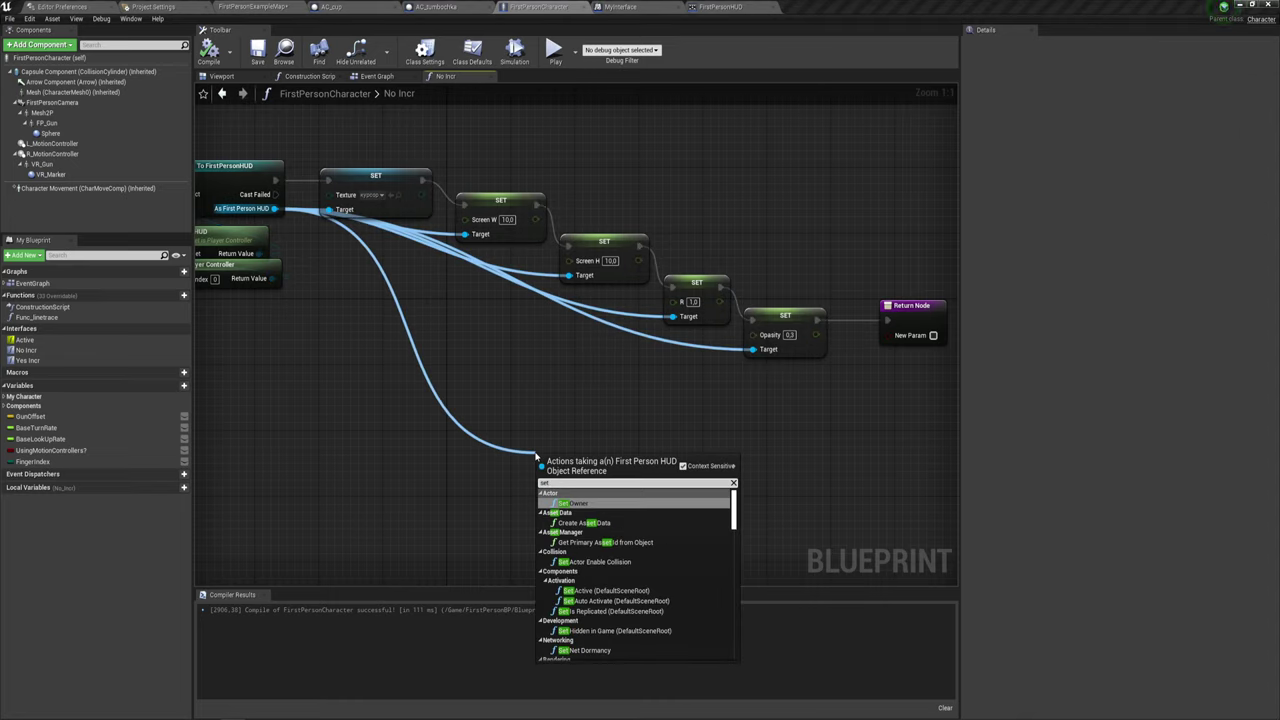
text( G)
scroll(659, 593, down, 5)
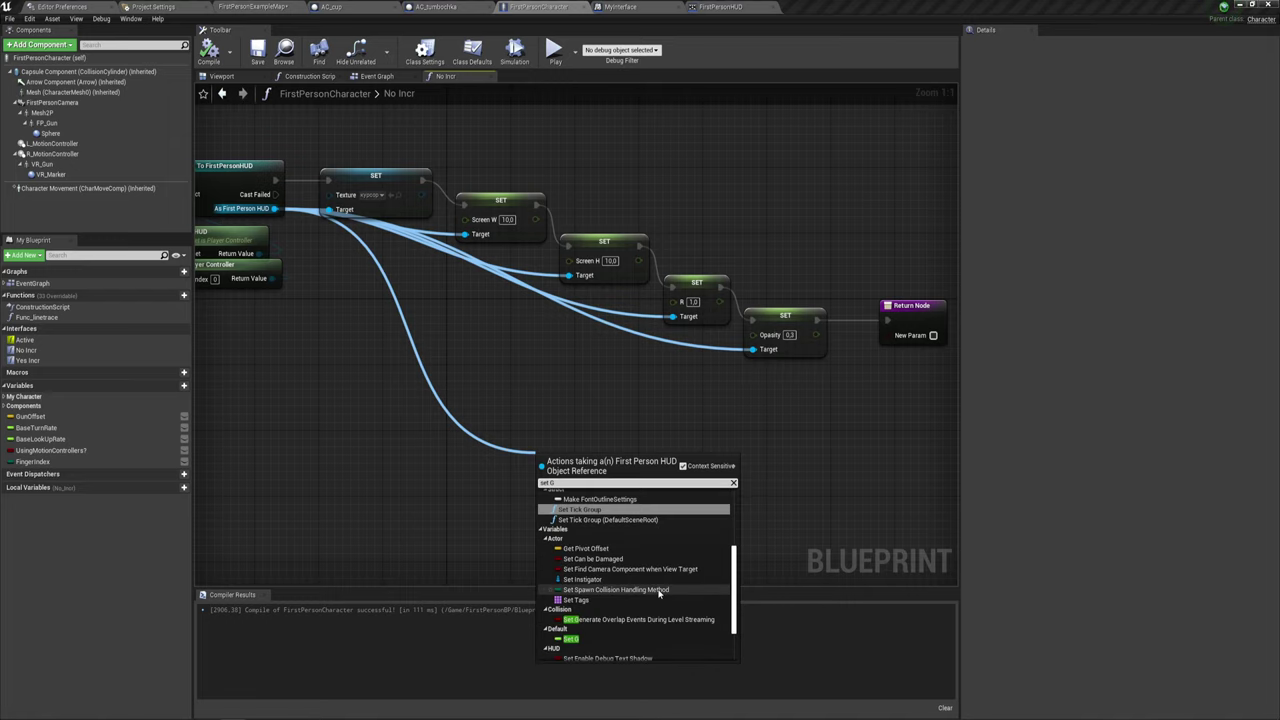
scroll(659, 593, down, 1)
click(569, 621)
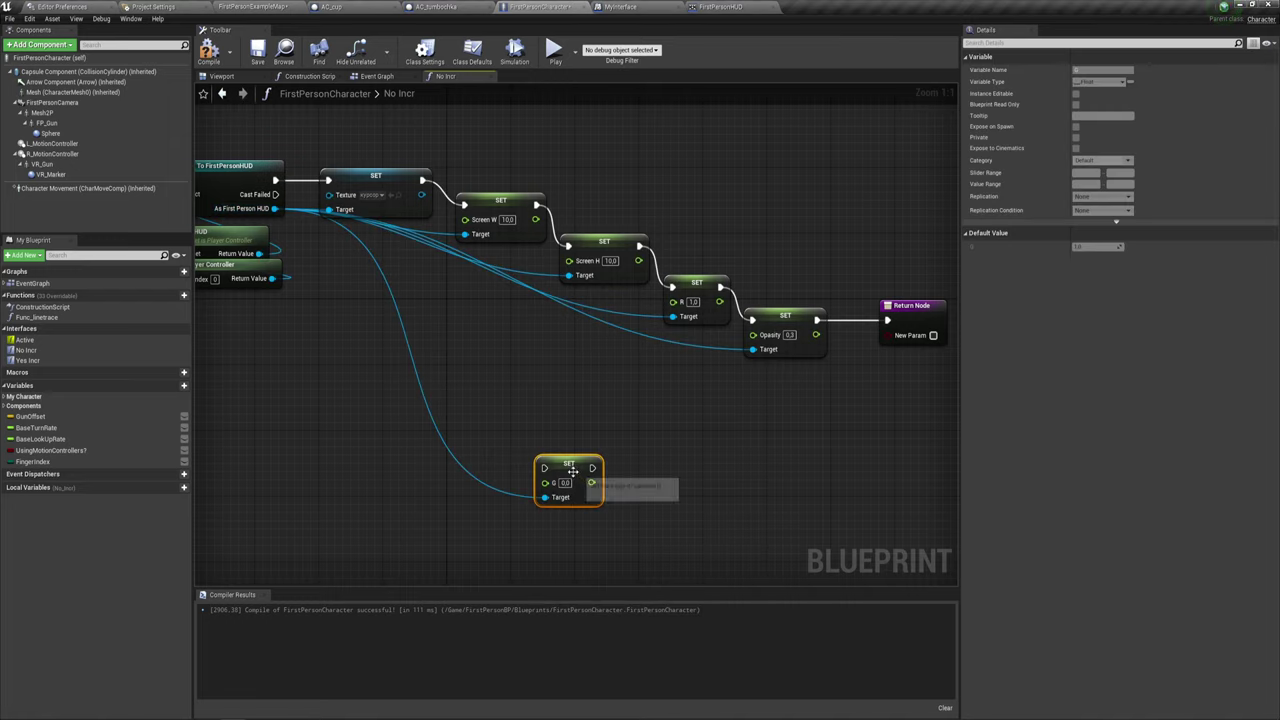
Insert SET G after SET R with value 1.0 and compile the character blueprint.
drag(557, 464, 766, 405)
right_drag(828, 448, 559, 400)
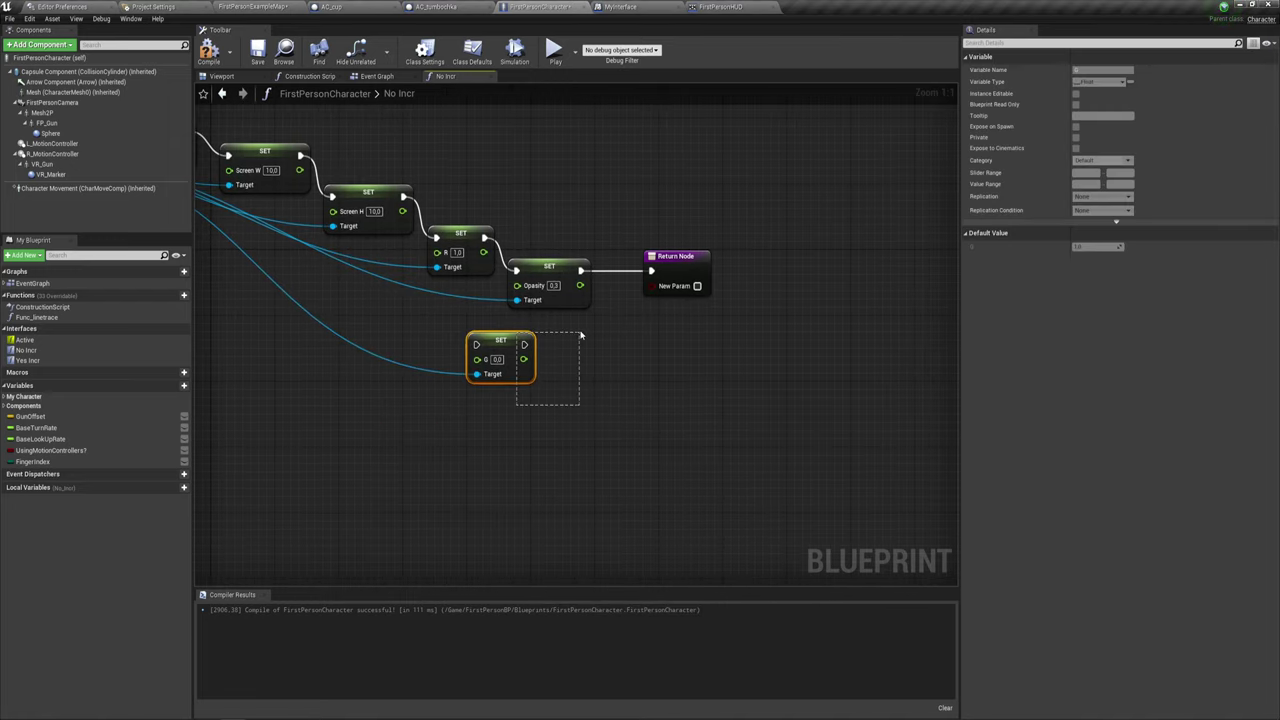
mouse_move(557, 341)
mouse_down()
mouse_move(660, 237)
mouse_move(853, 321)
mouse_up()
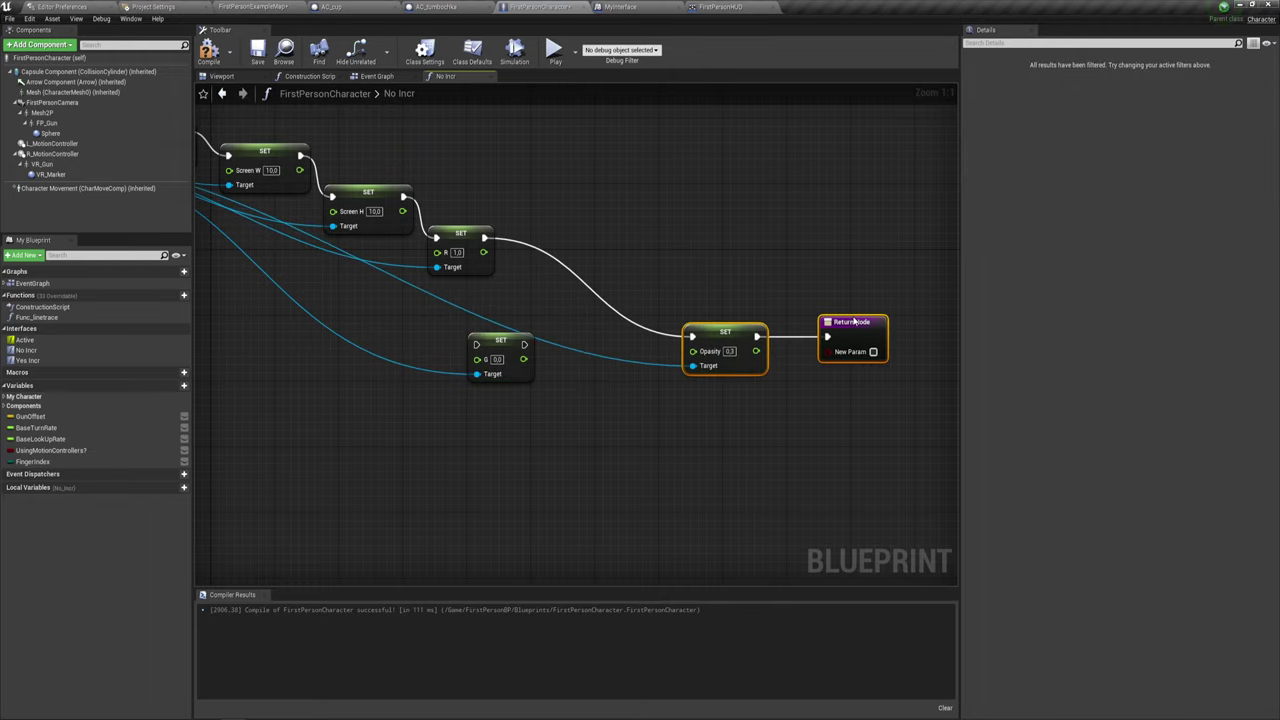
drag(522, 345, 576, 270)
drag(484, 237, 693, 338)
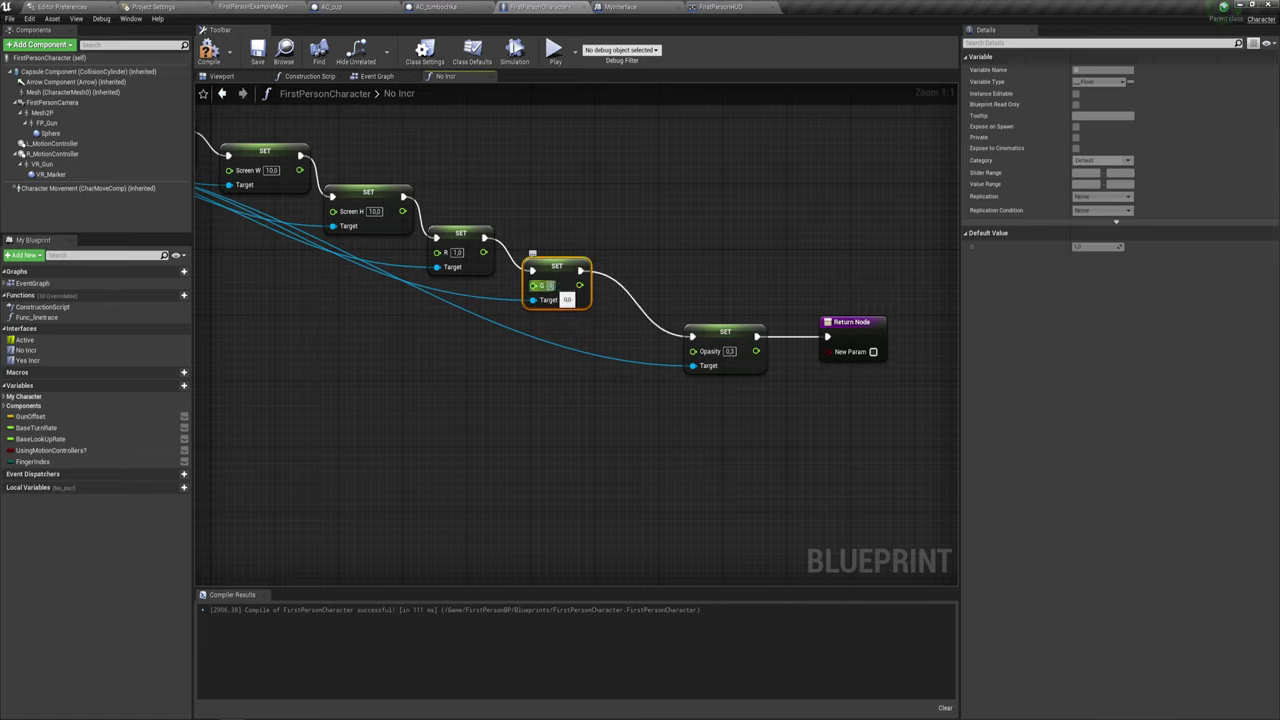
text(1)
click(455, 253)
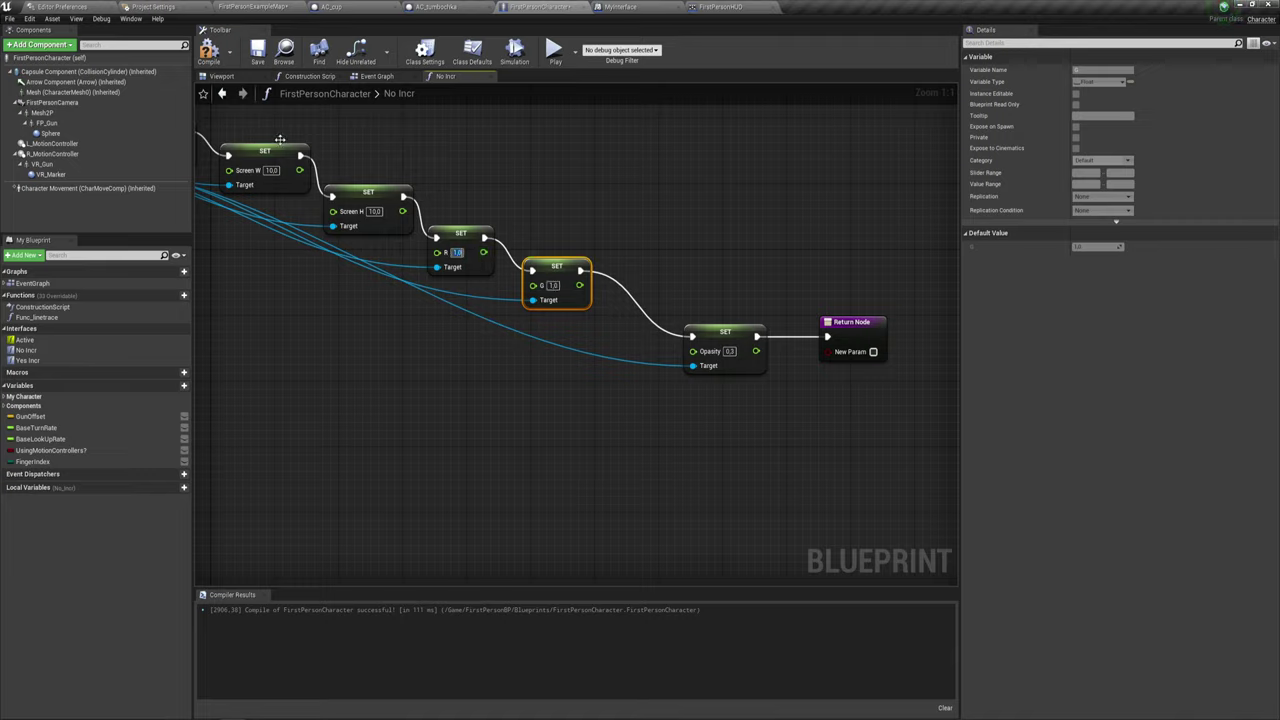
click(211, 50)
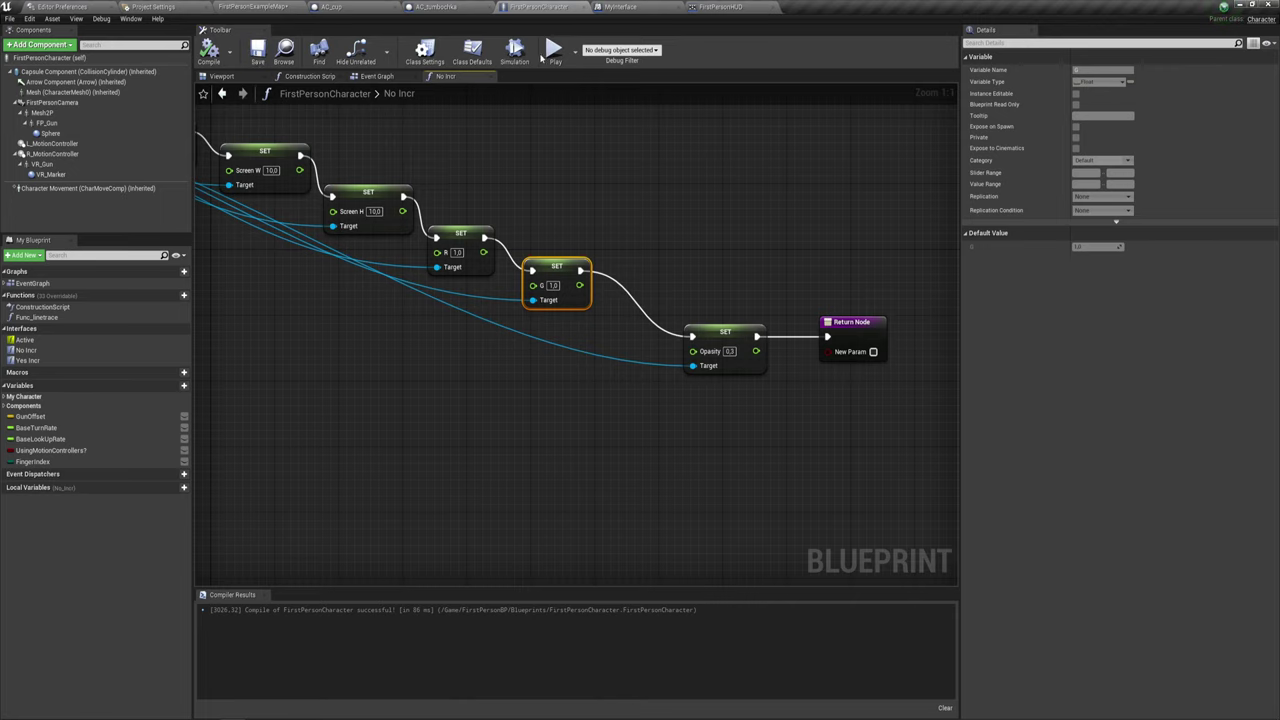
Play-test the crosshair by aiming at the yellow box and away from it.
click(552, 51)
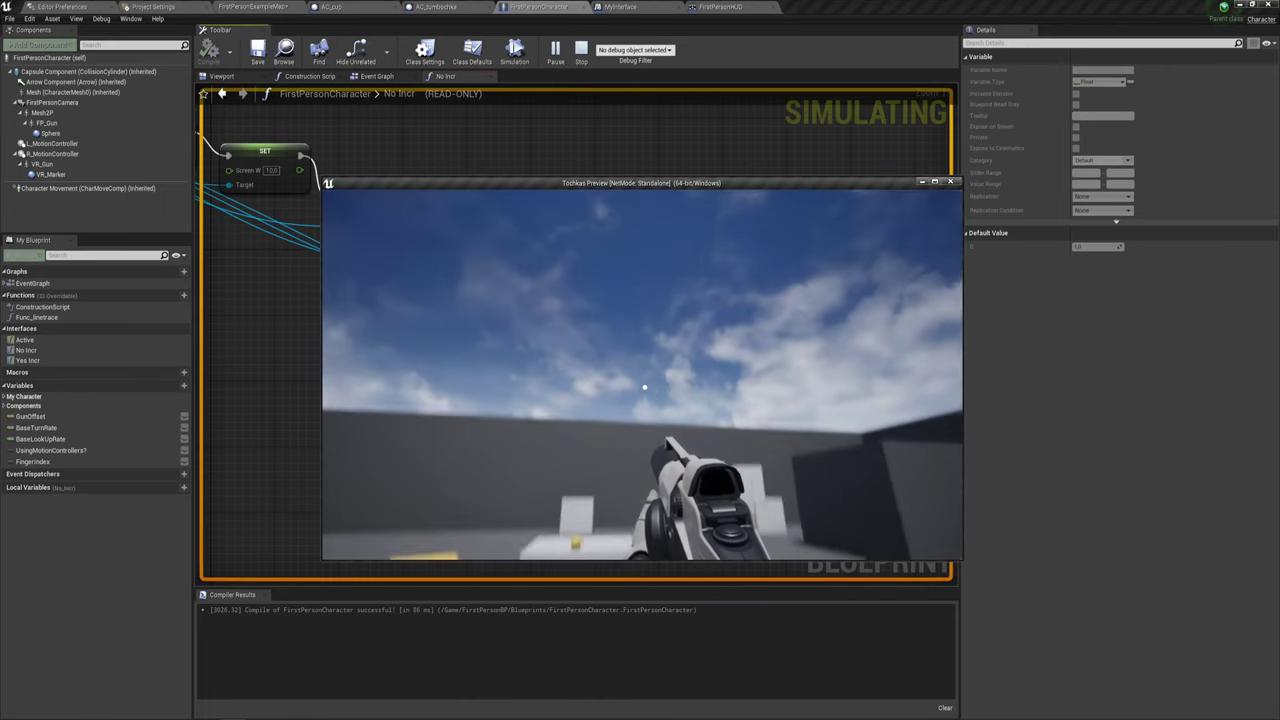
key(w)
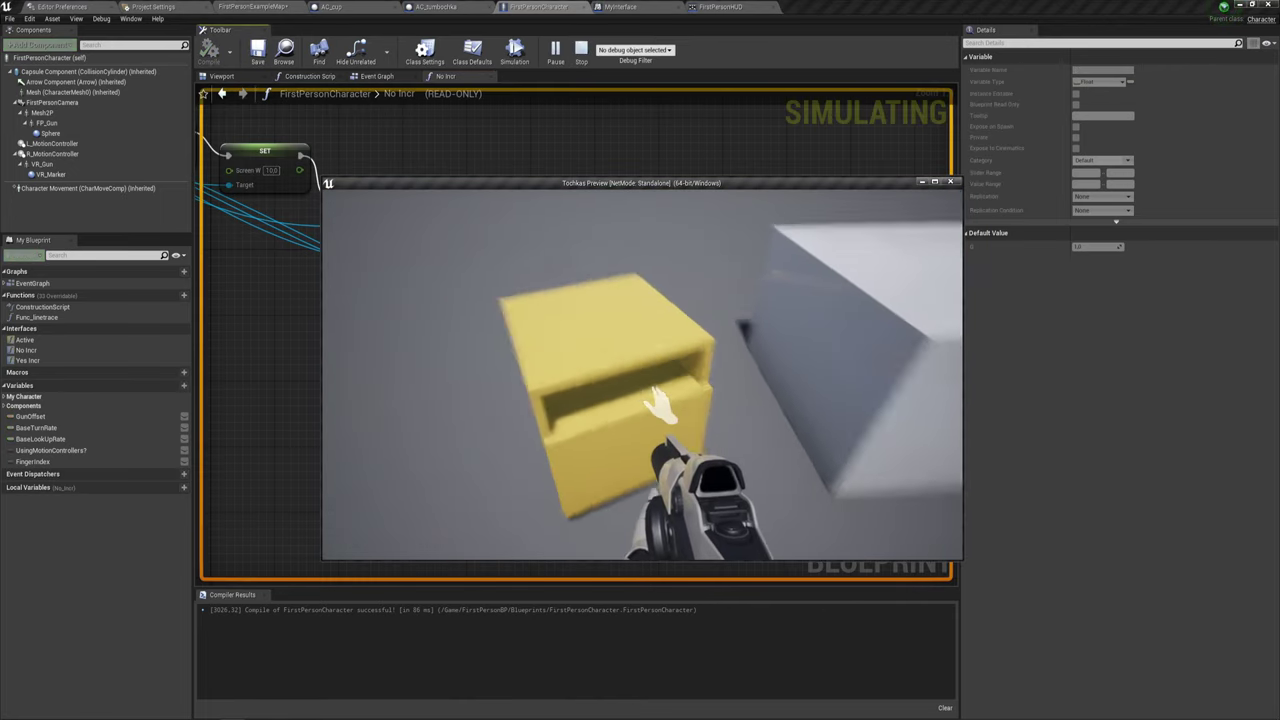
key(s)
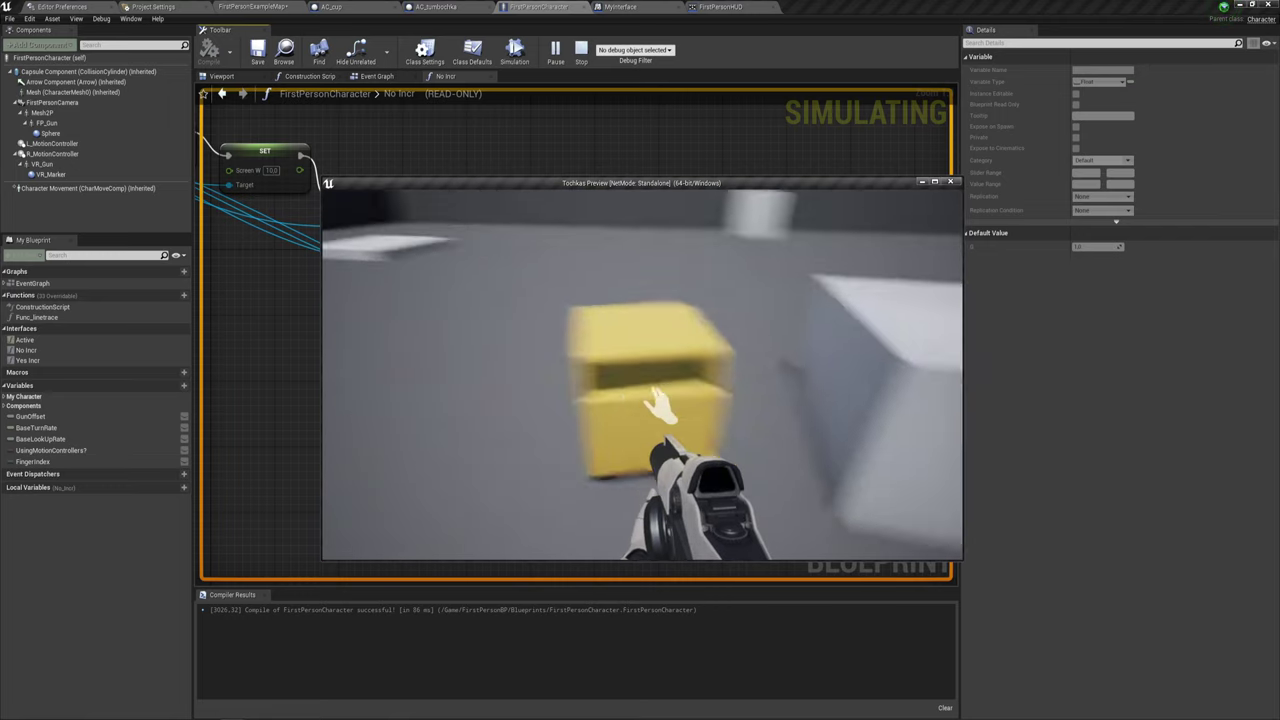
key(Escape)
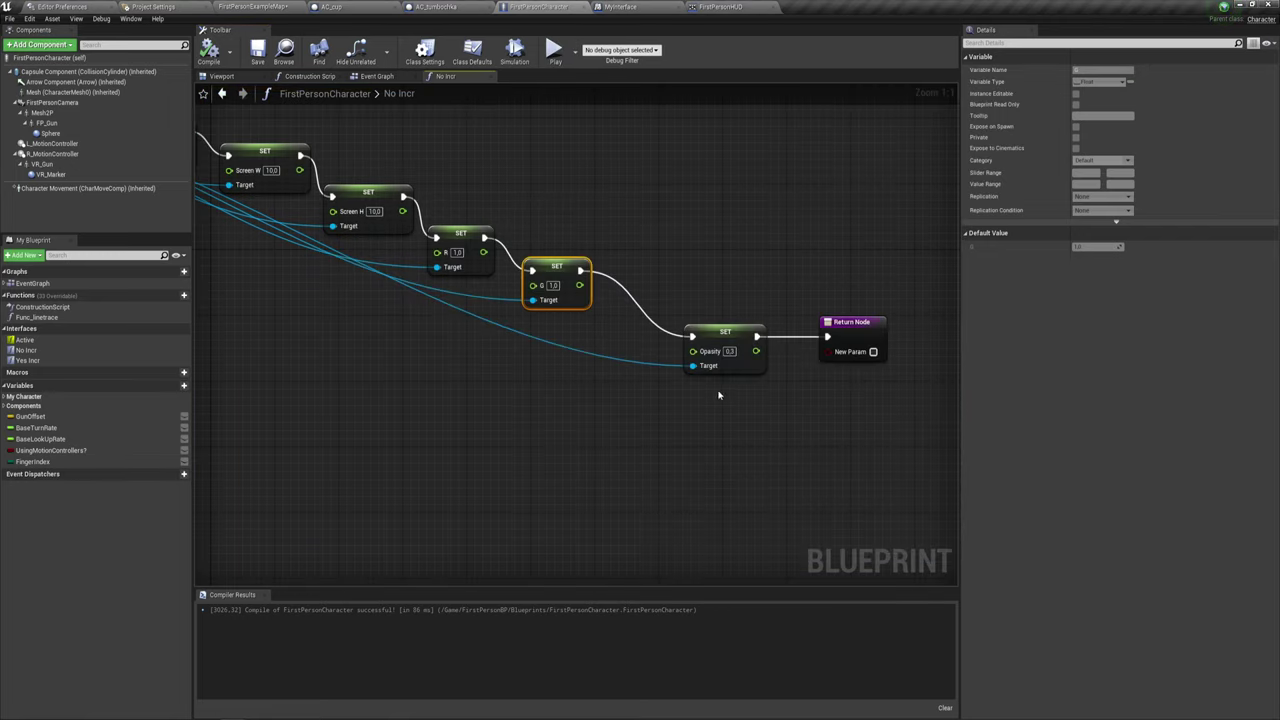
Change SET Opacity to 1.0, recompile, and play-test again at the yellow box.
click(729, 352)
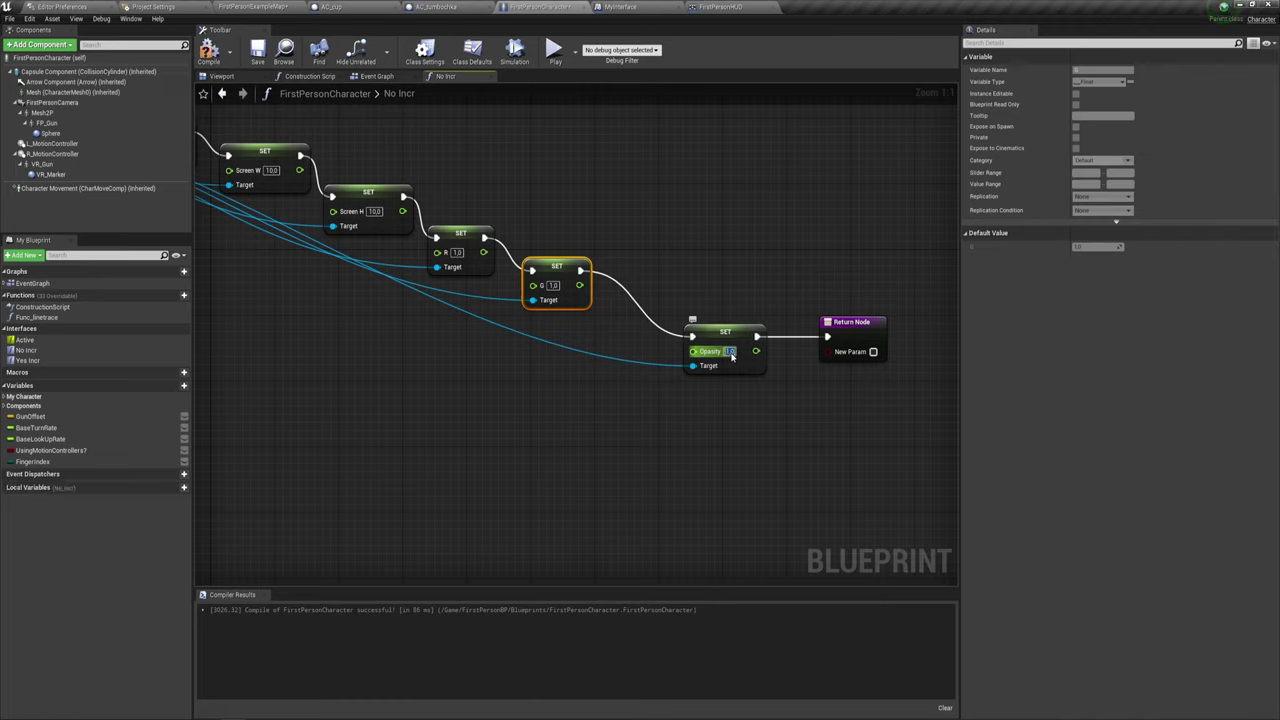
click(207, 55)
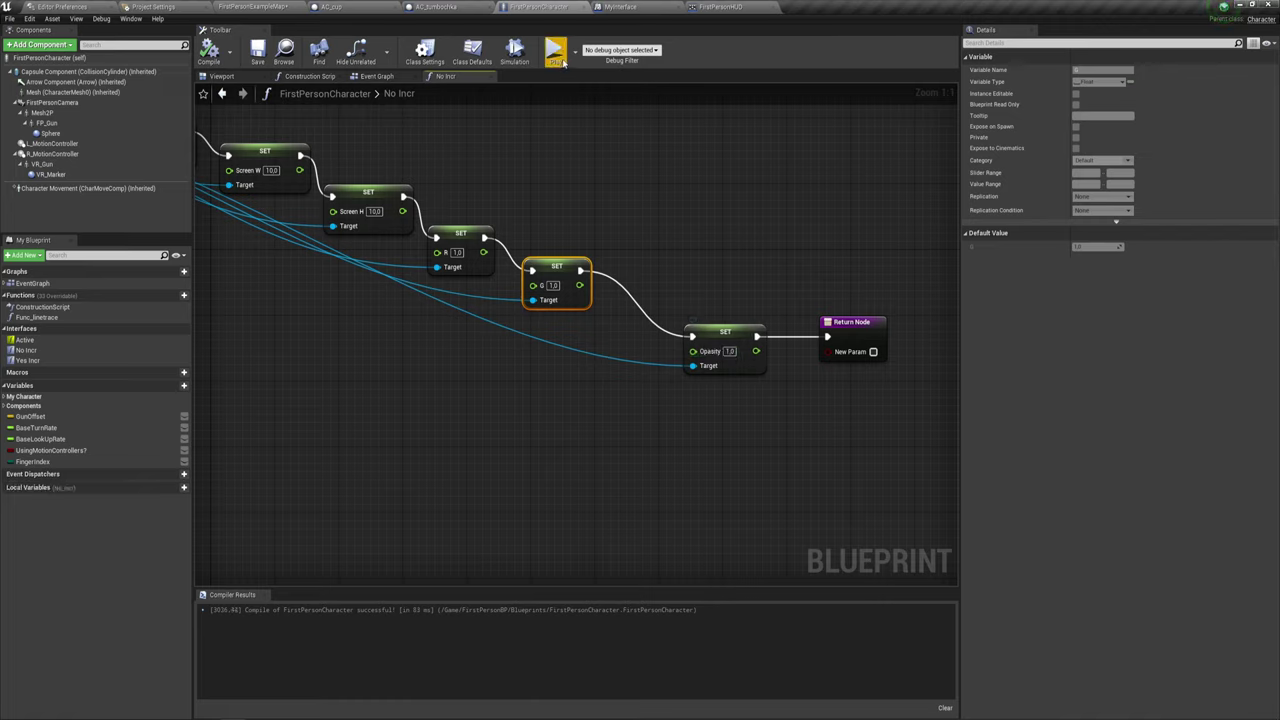
click(556, 55)
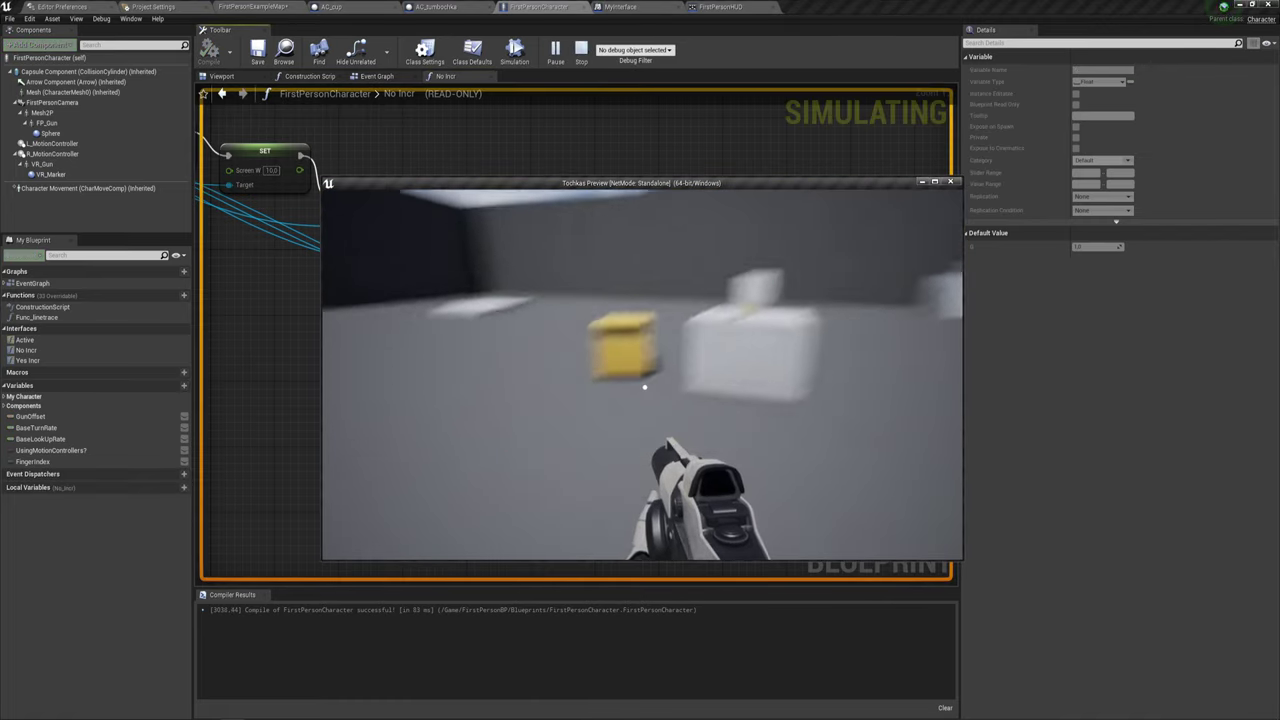
key(w)
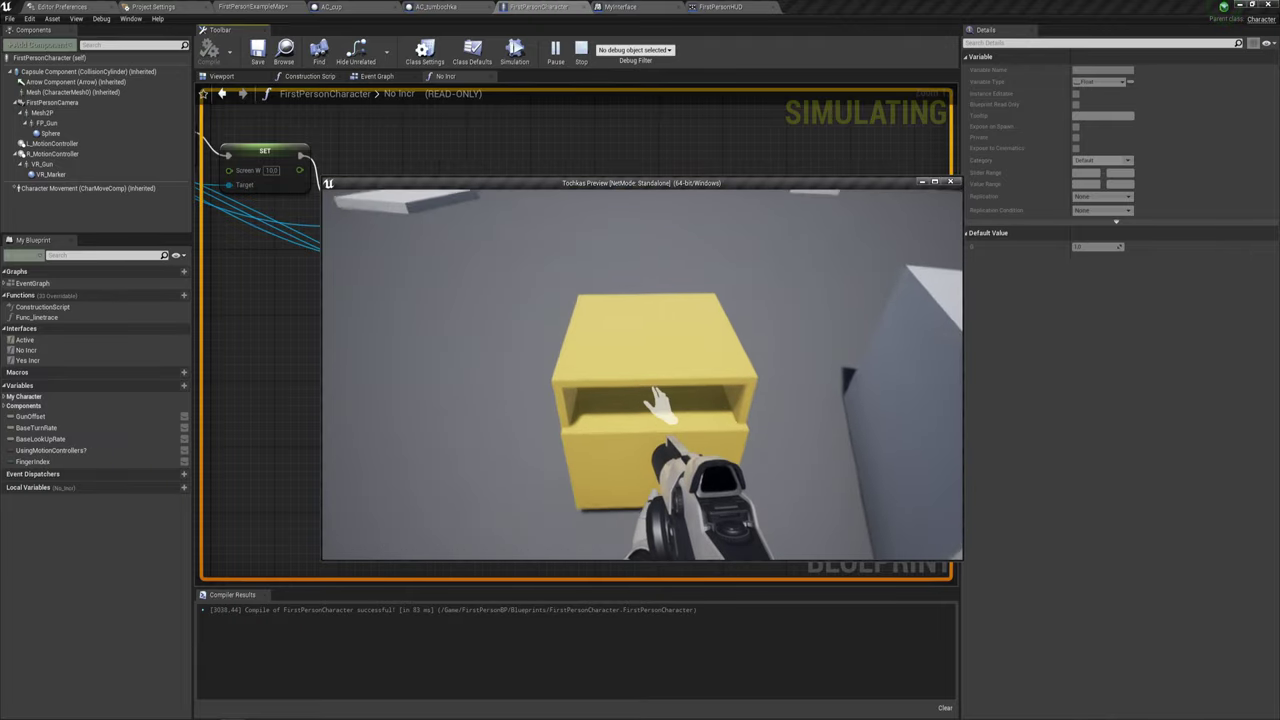
key(Escape)
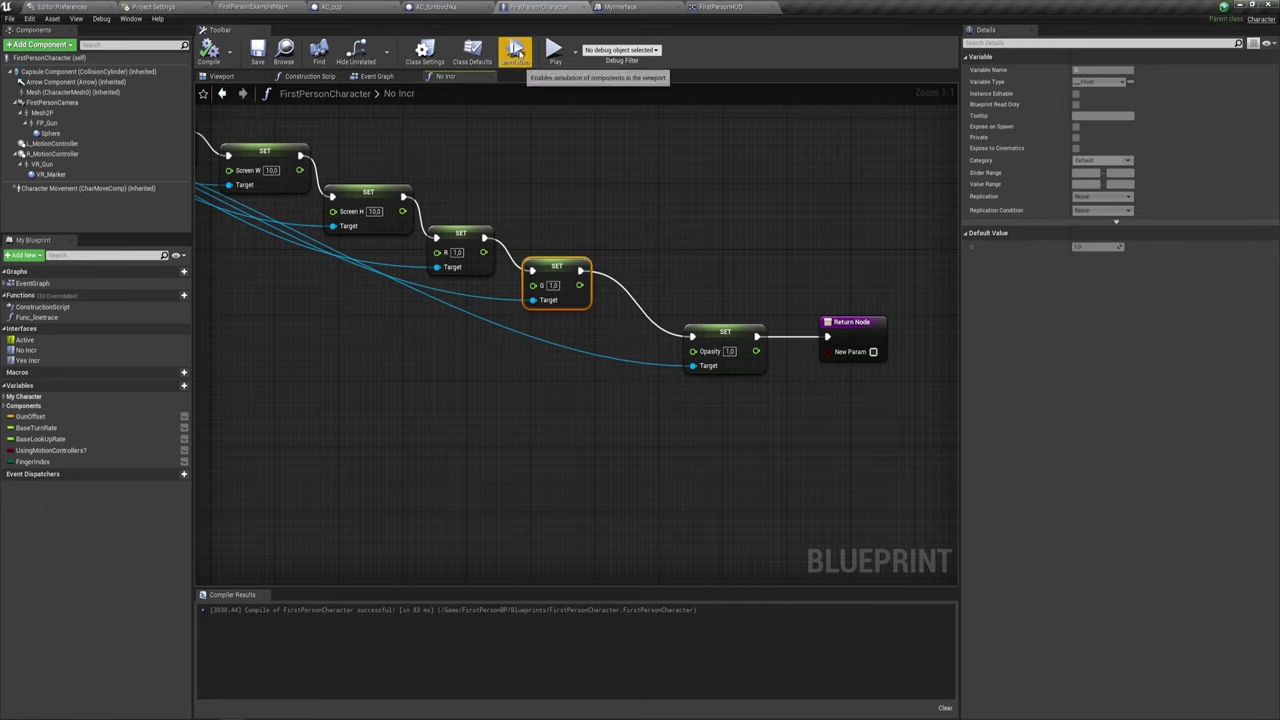
Survey the No Incr SET chain and check the HUD's colour variables in FirstPersonHUD.
scroll(589, 337, down, 2)
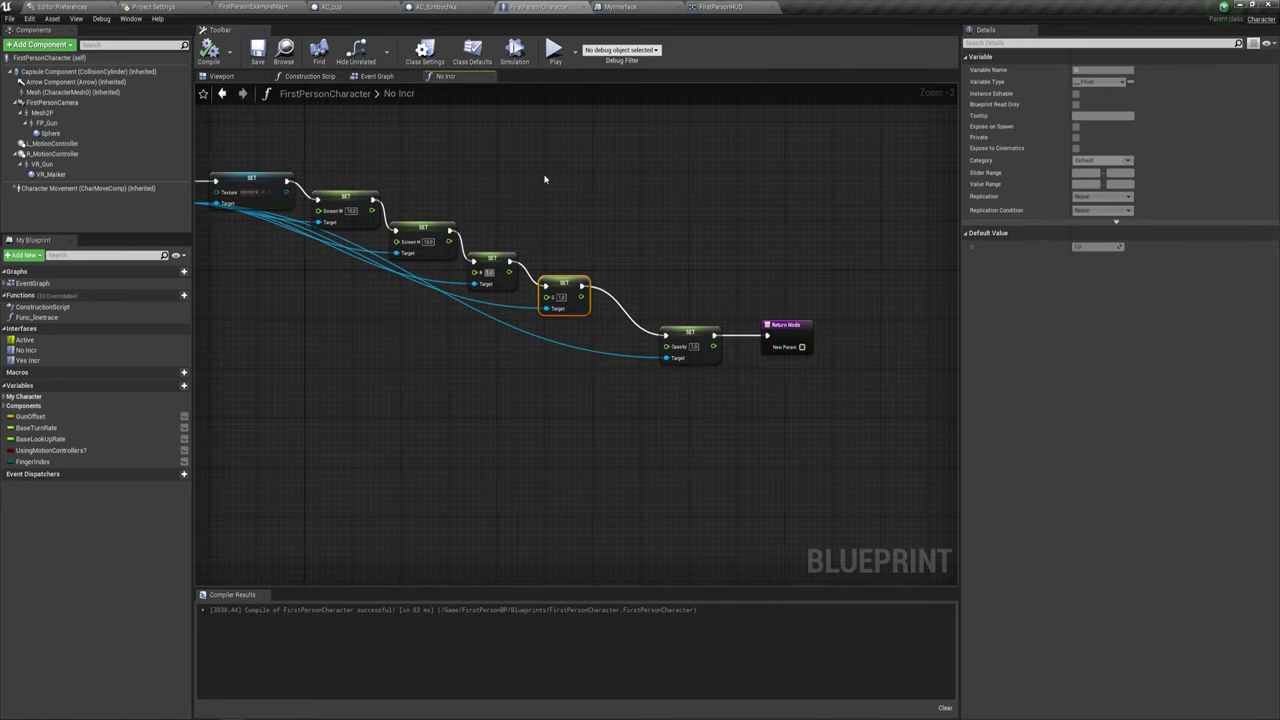
right_drag(546, 216, 647, 213)
right_drag(627, 272, 637, 246)
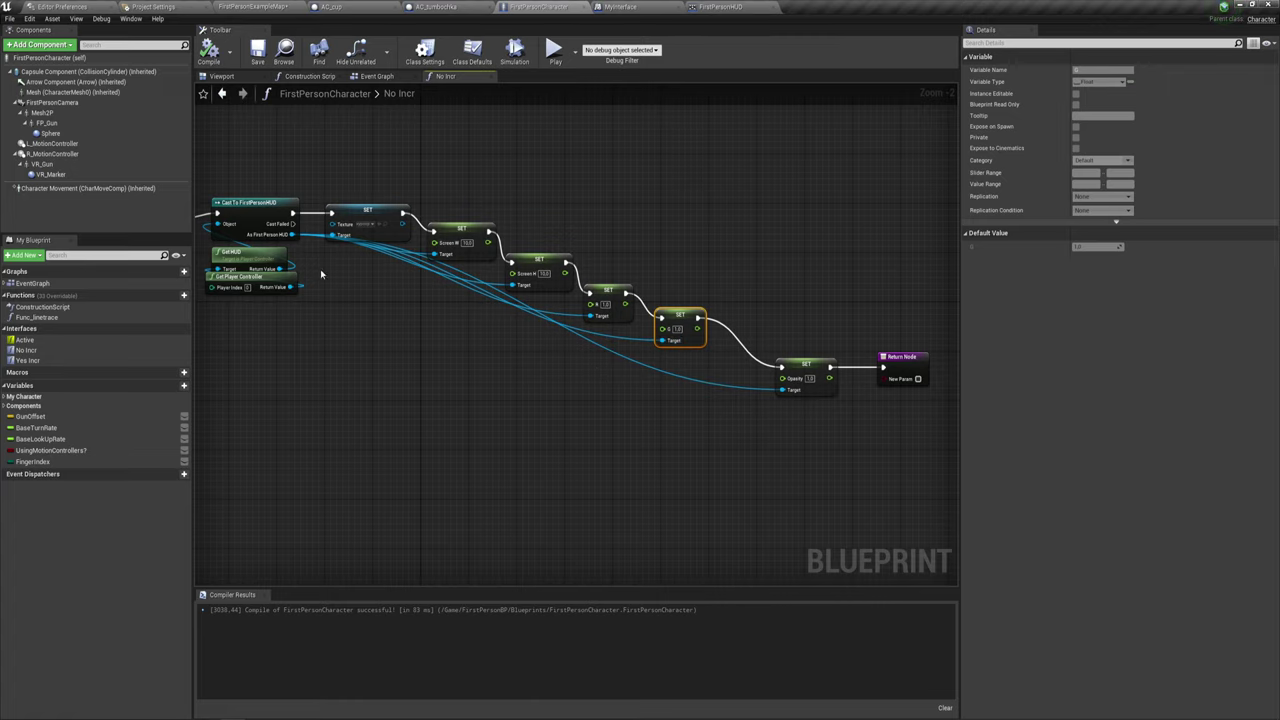
drag(291, 234, 469, 380)
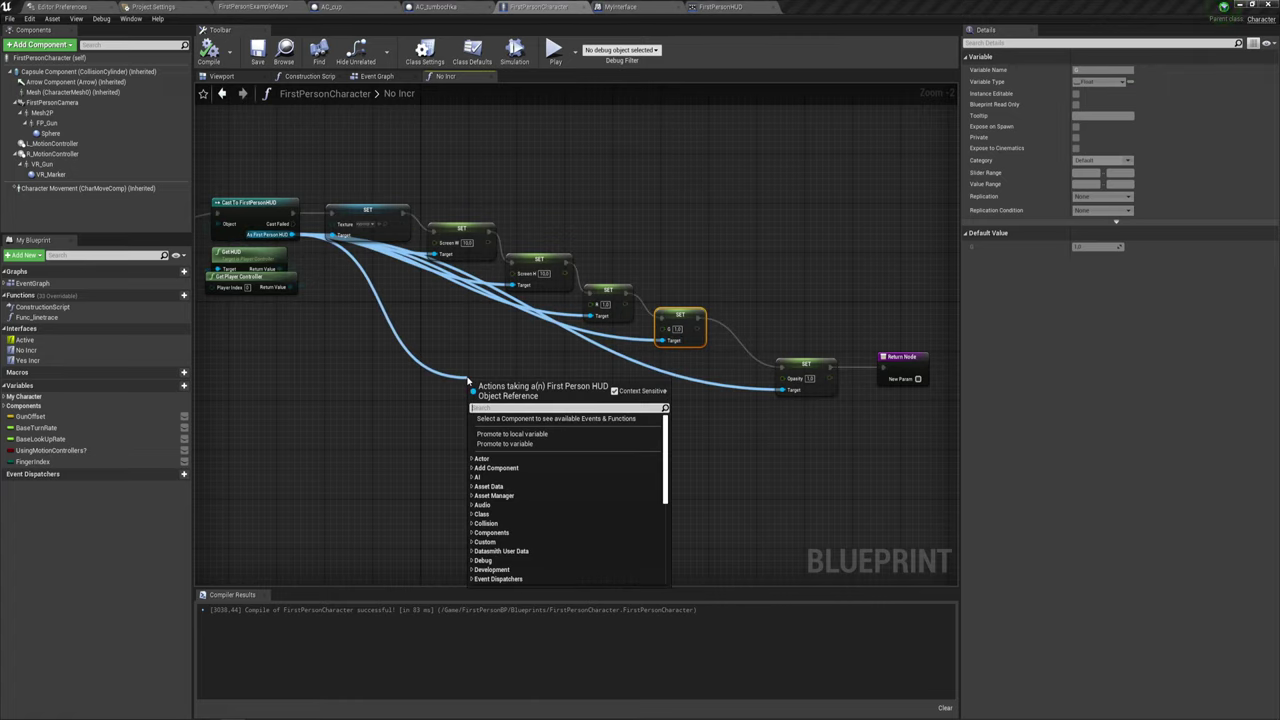
click(733, 9)
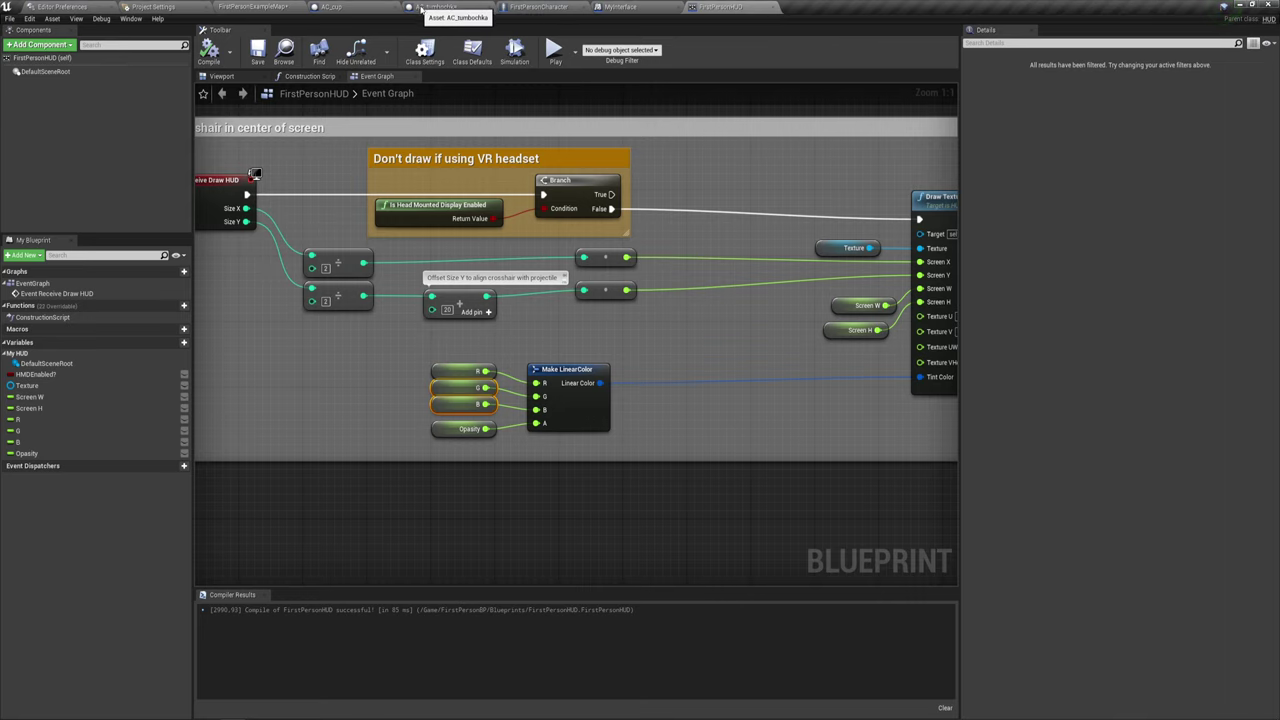
click(539, 7)
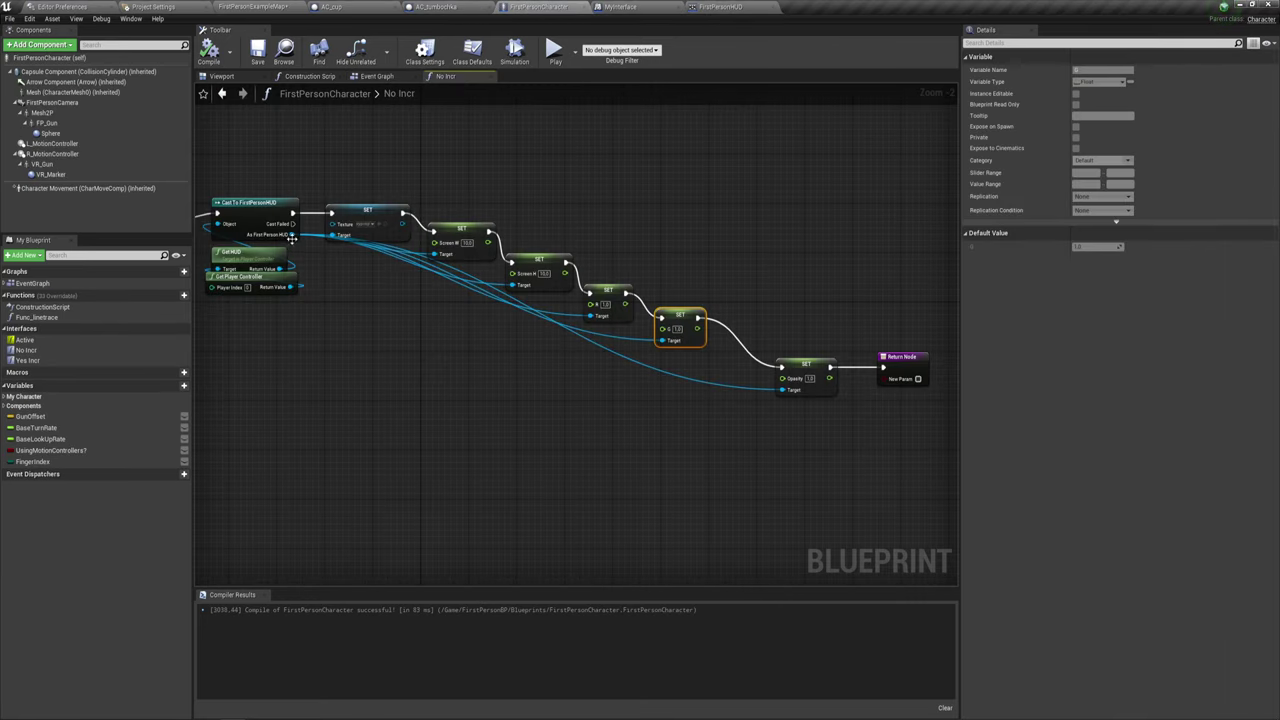
Add a SET B node with 0.0 and wire it between SET G and SET Opacity.
drag(291, 235, 466, 422)
text(set h)
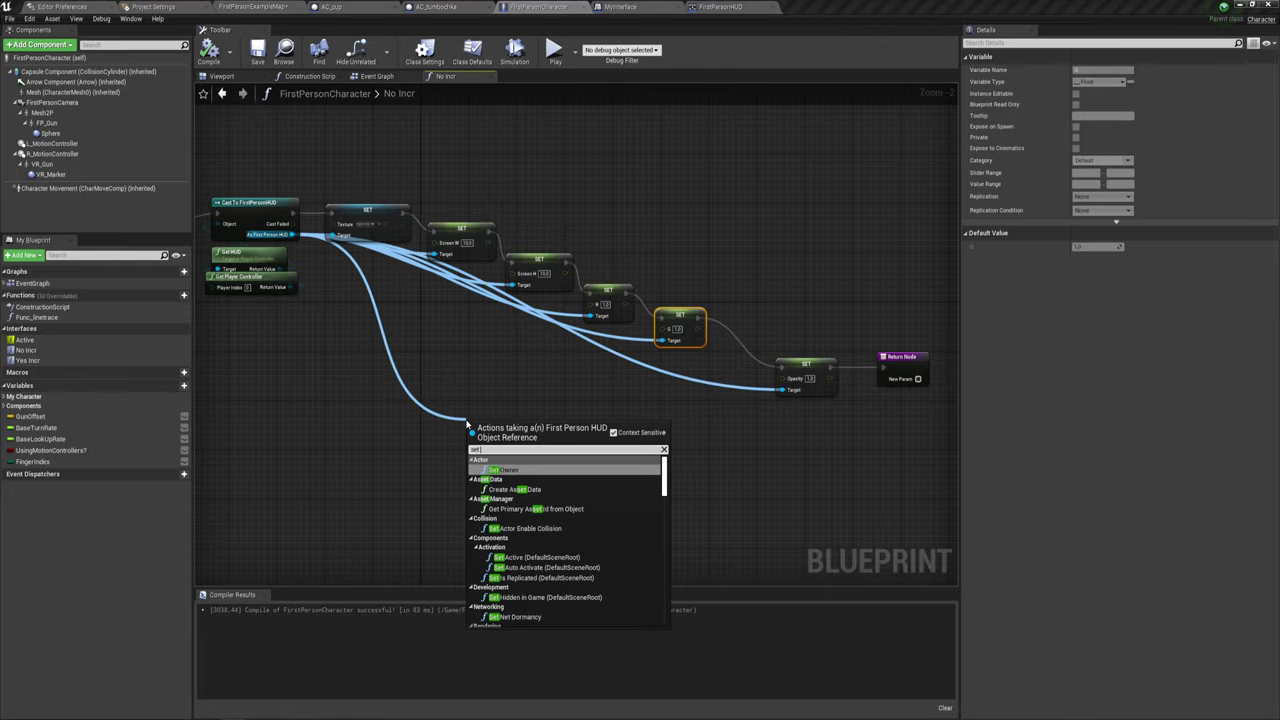
scroll(571, 530, down, 3)
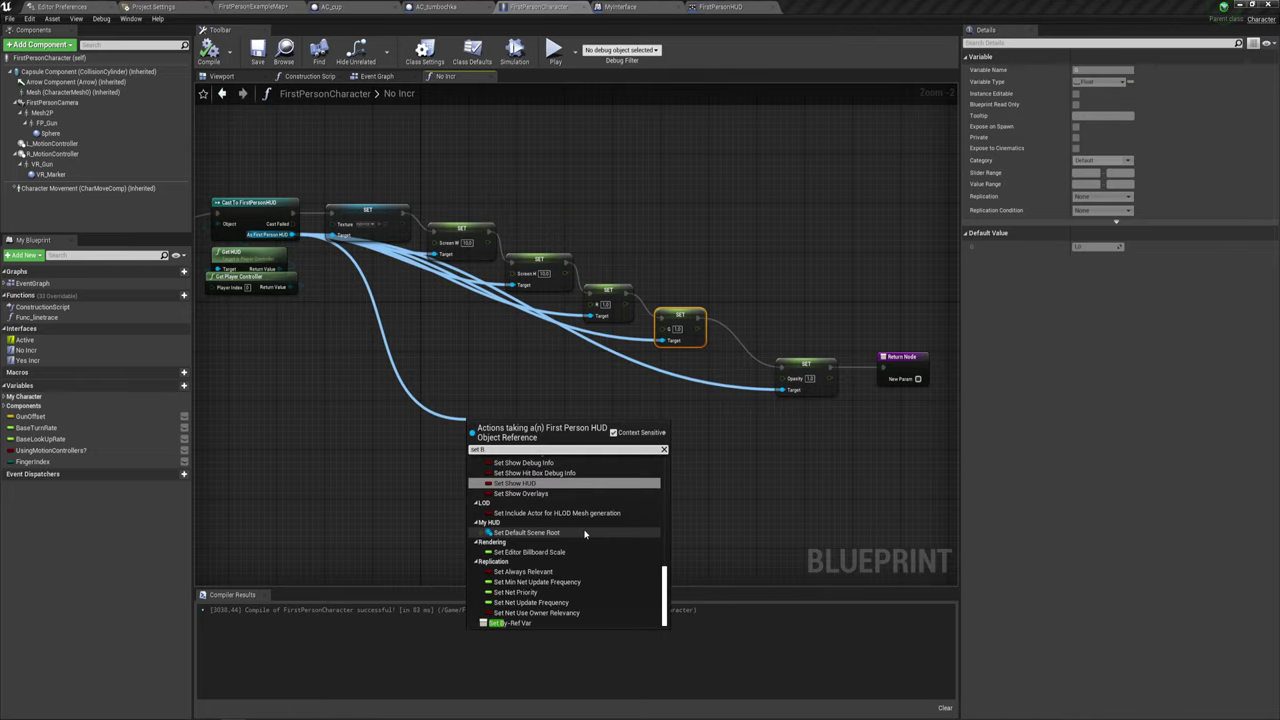
scroll(571, 530, up, 3)
scroll(571, 530, up, 3)
click(500, 492)
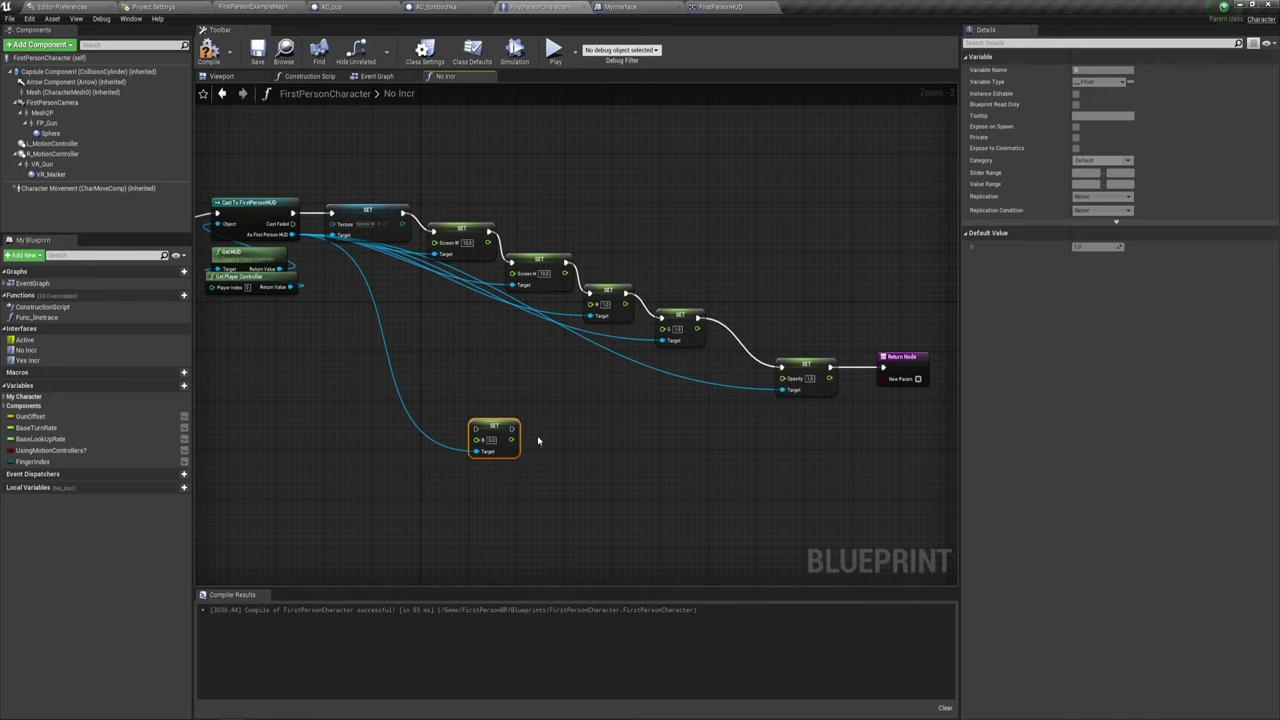
drag(482, 420, 819, 421)
right_drag(819, 421, 674, 421)
scroll(700, 425, up, 2)
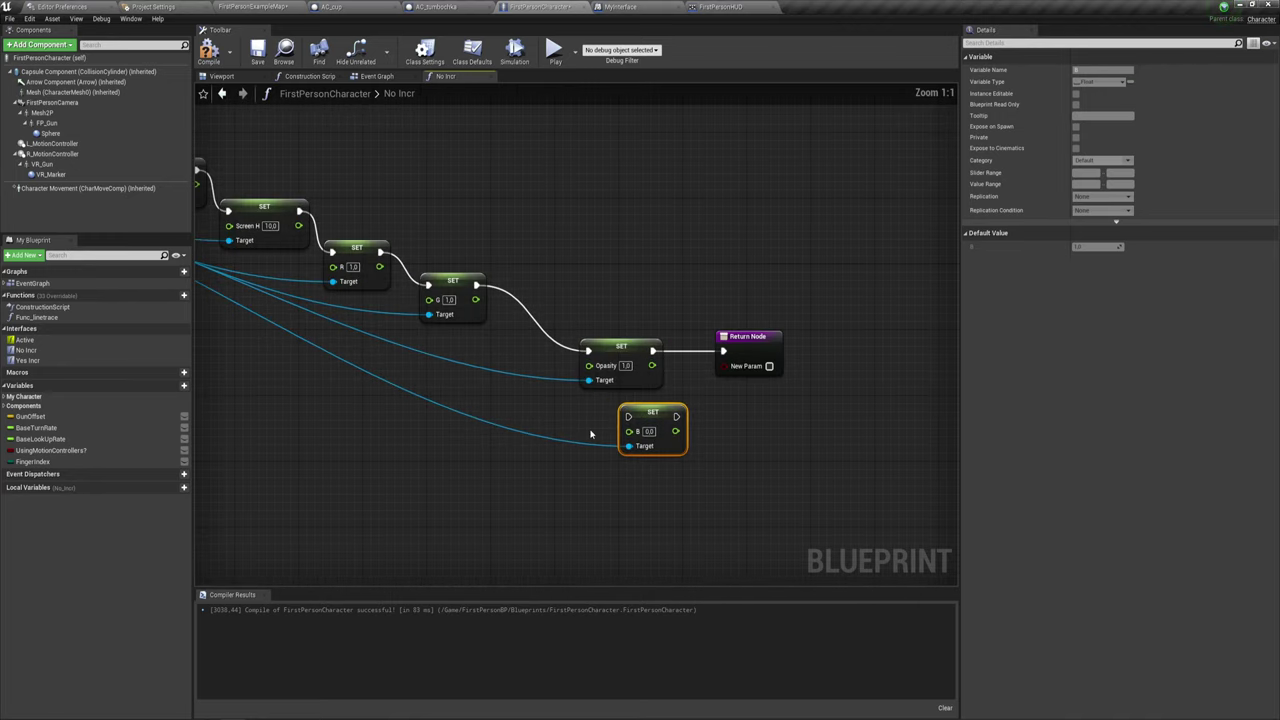
mouse_move(651, 422)
mouse_down()
mouse_move(538, 320)
mouse_move(478, 299)
mouse_up()
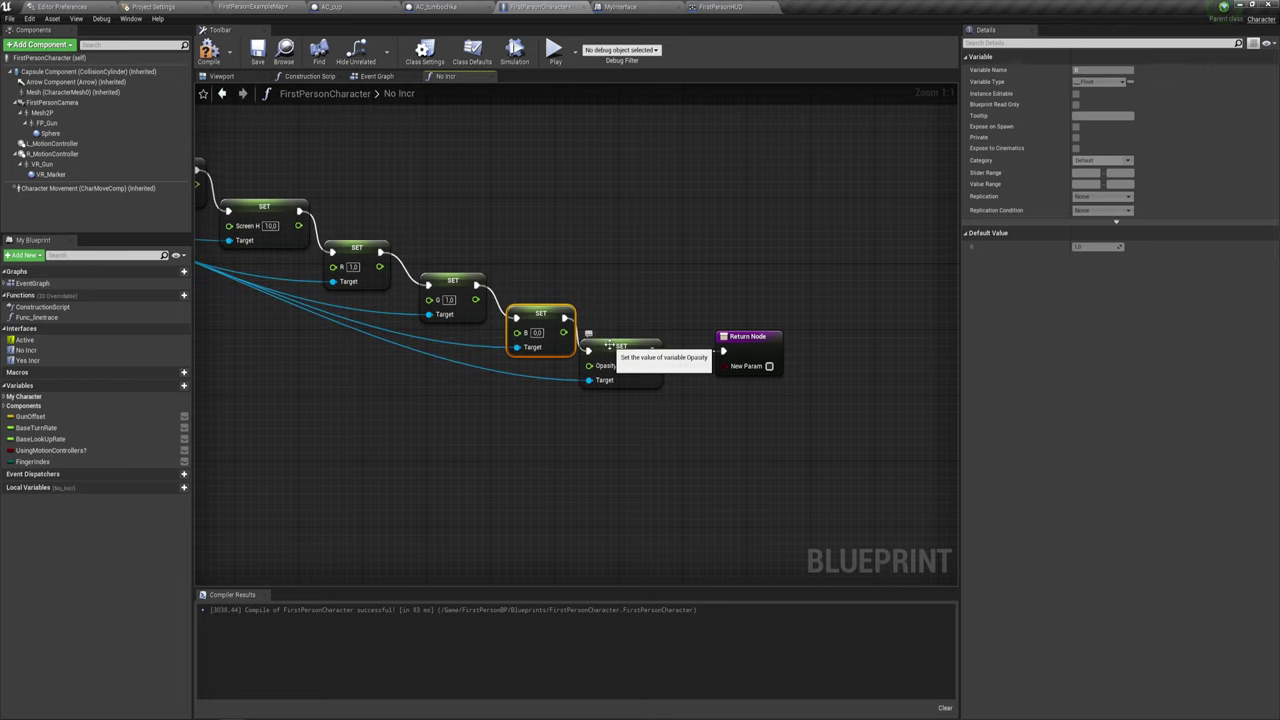
mouse_move(563, 317)
mouse_down()
mouse_move(588, 351)
mouse_move(645, 346)
mouse_up()
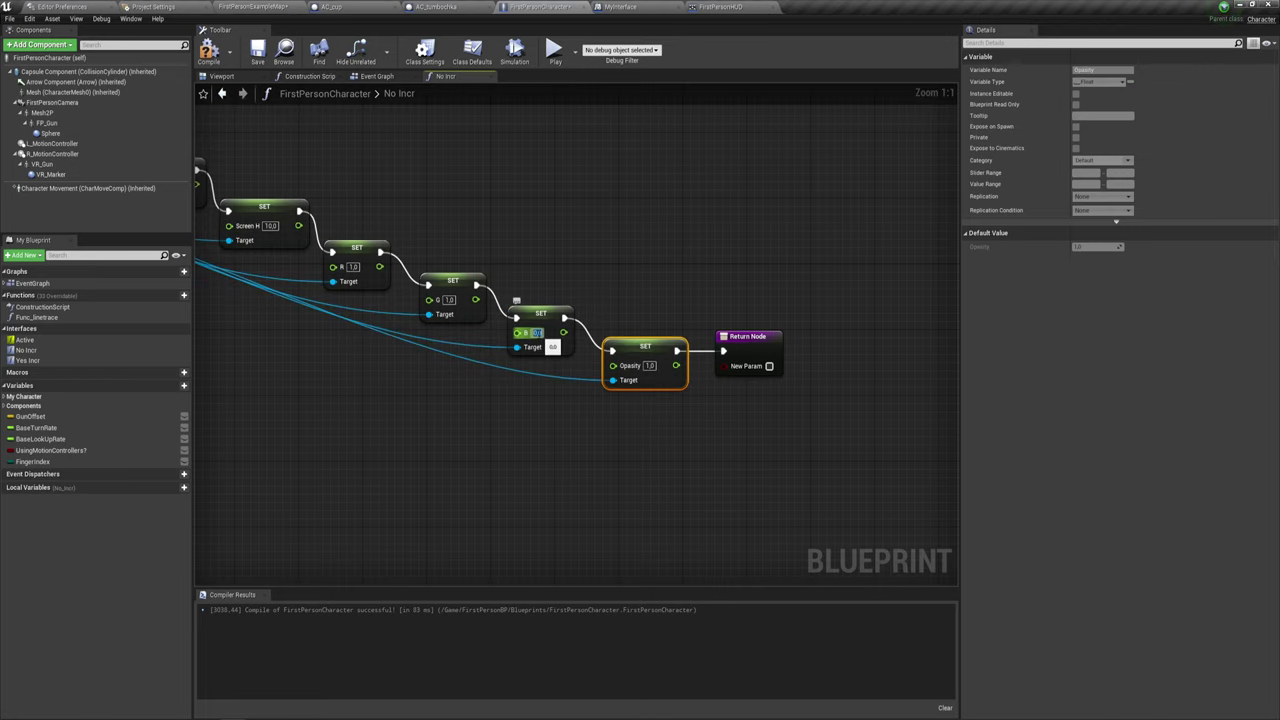
right_drag(482, 407, 561, 423)
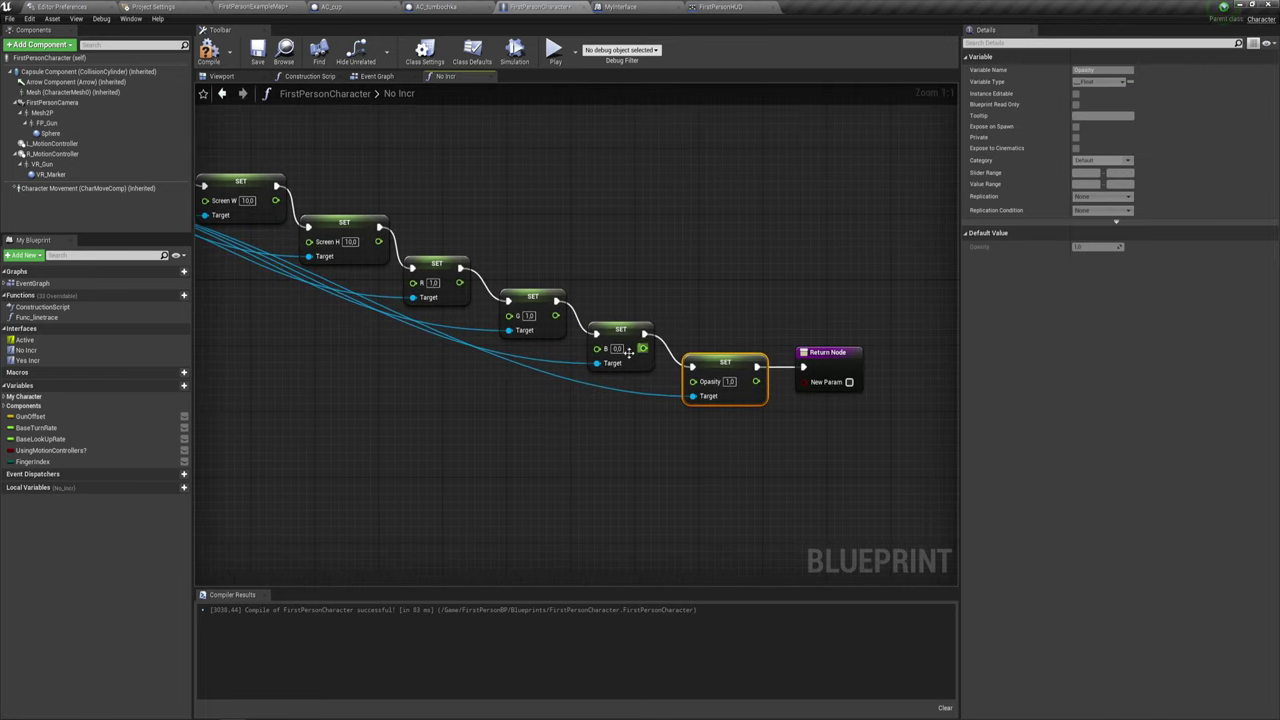
Set FirstPersonHUD's B variable default to 0, recompile, and start a play-test.
click(728, 7)
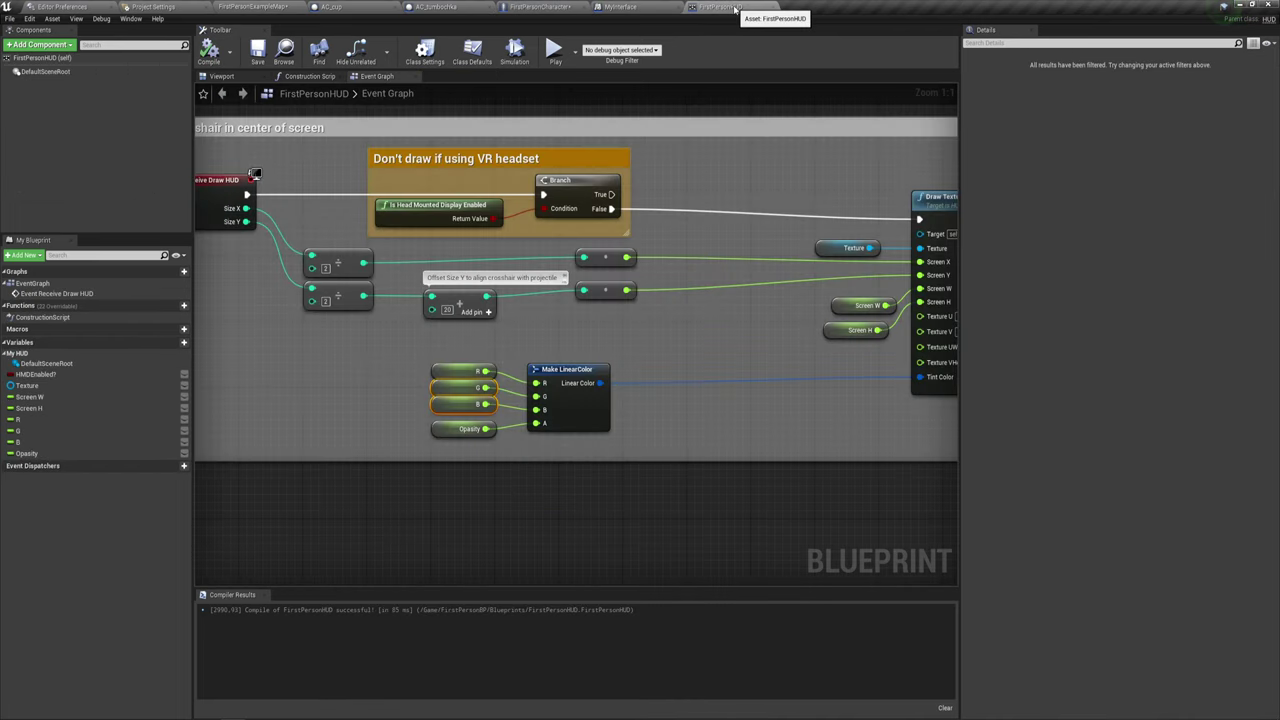
click(462, 372)
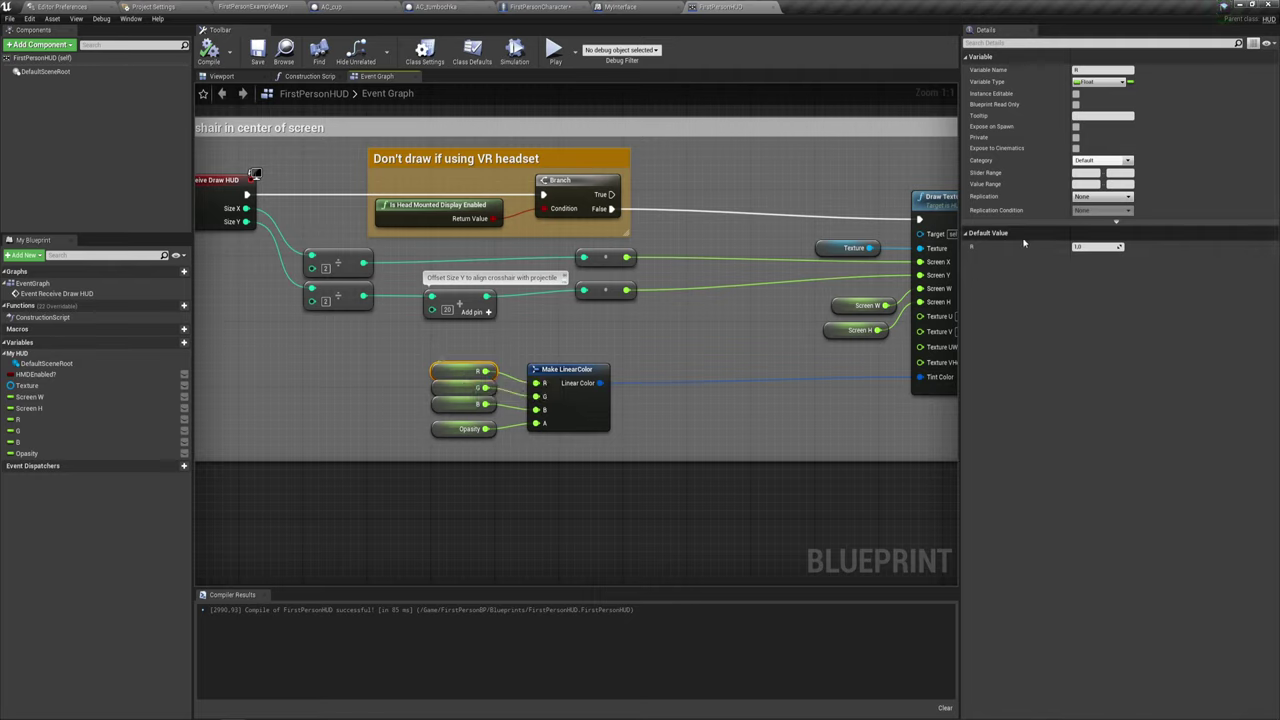
click(465, 402)
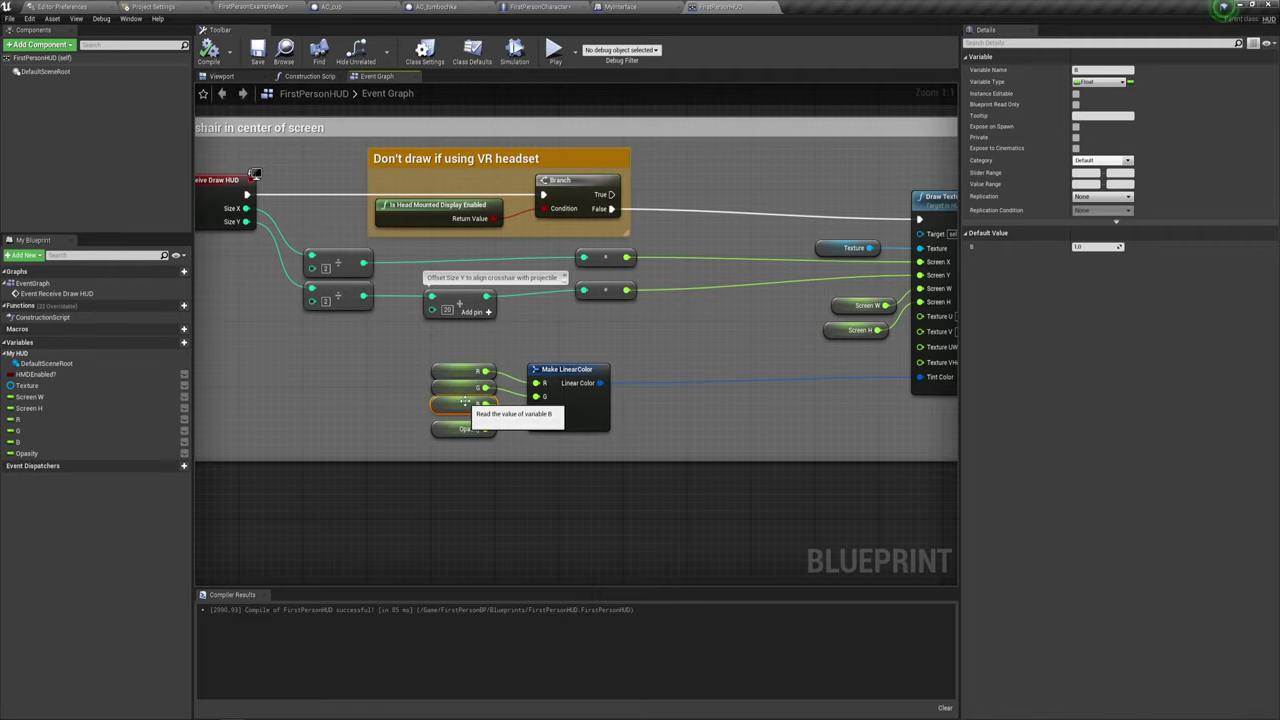
click(1081, 247)
text(0)
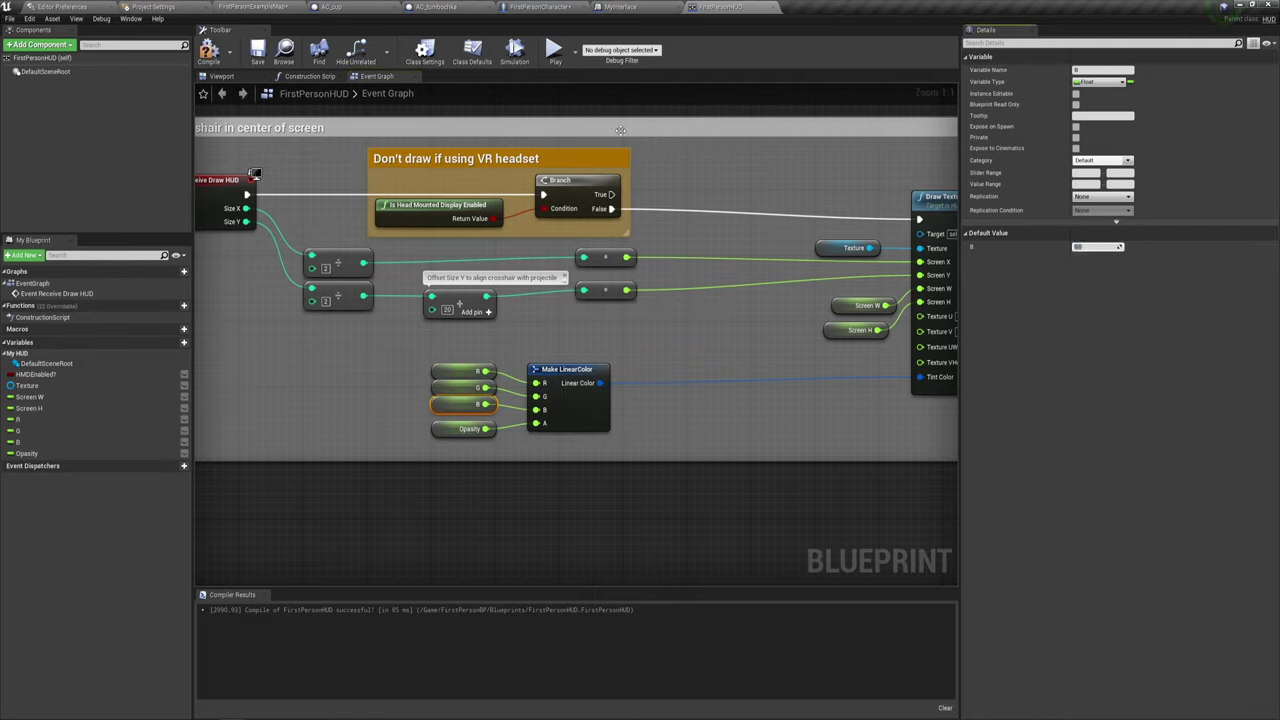
click(231, 48)
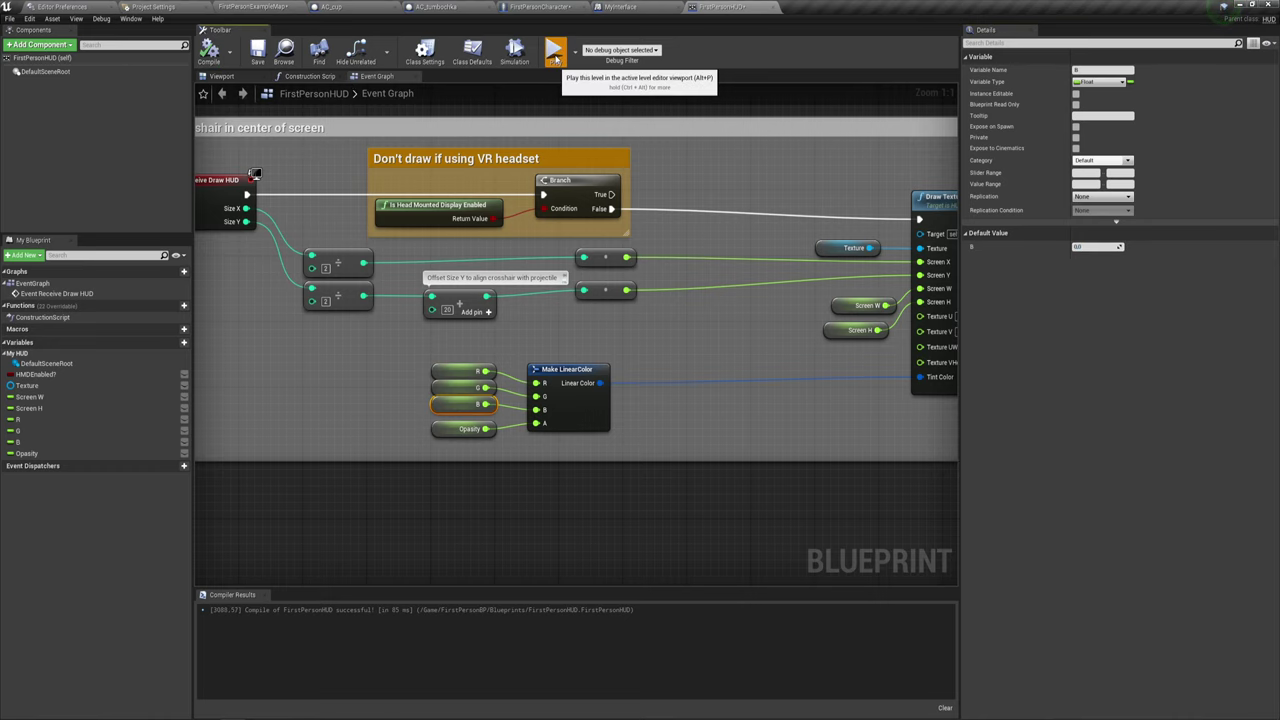
click(553, 49)
click(662, 309)
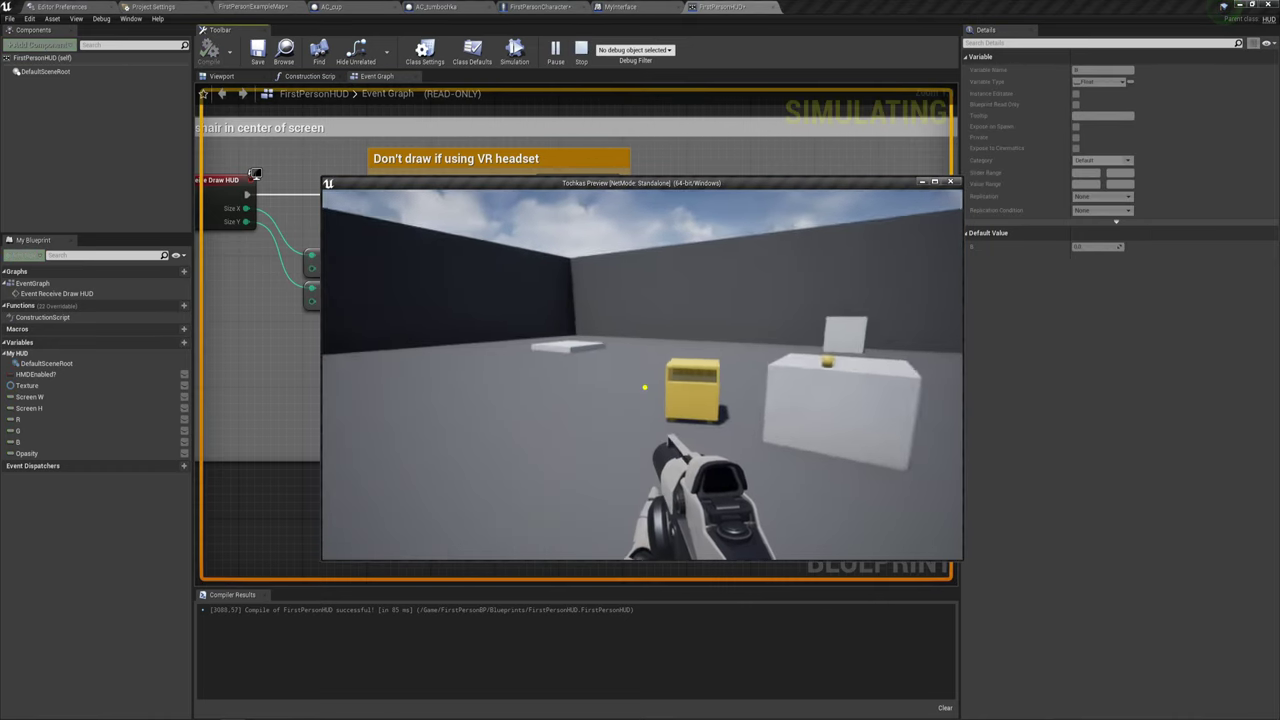
key(w)
key(s)
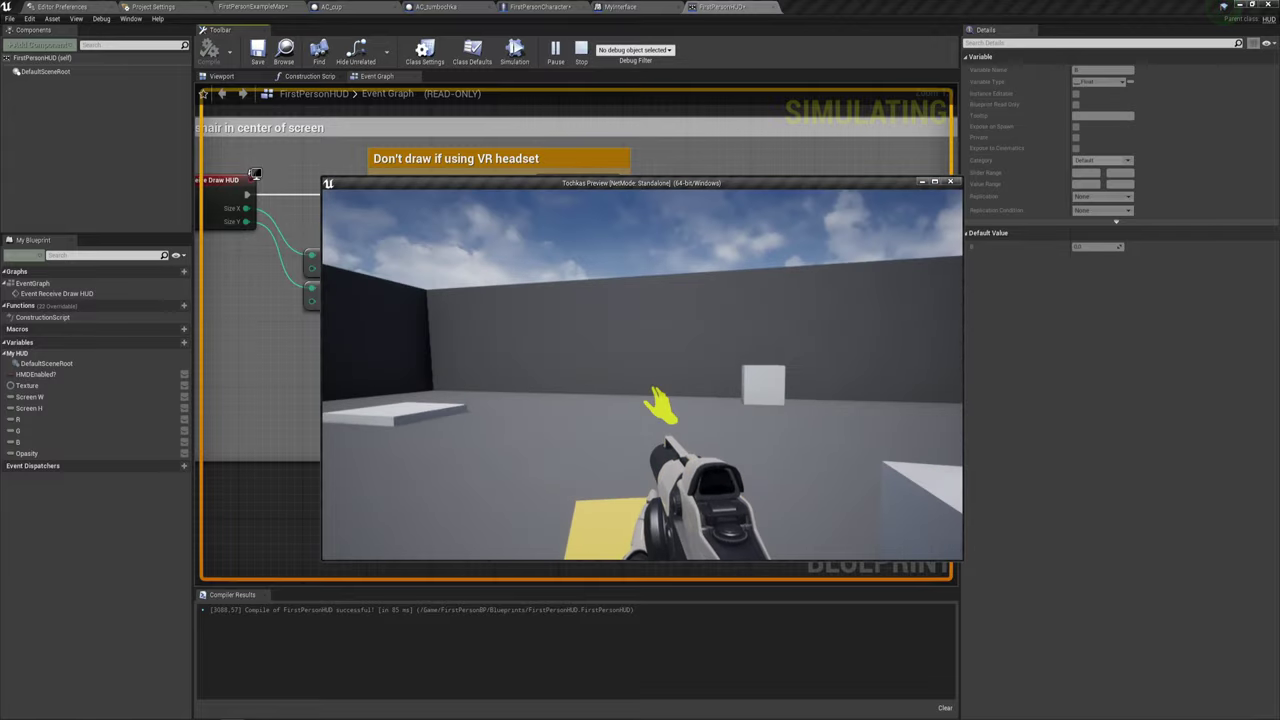
key(w)
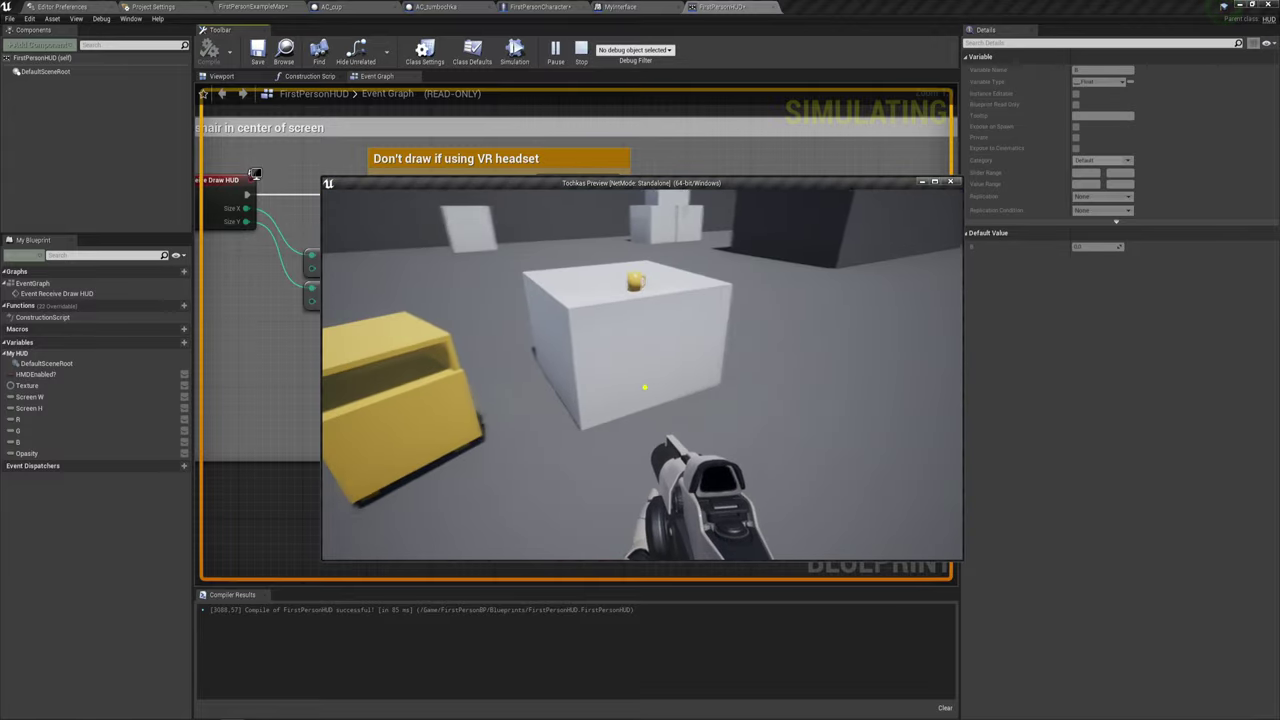
key(s)
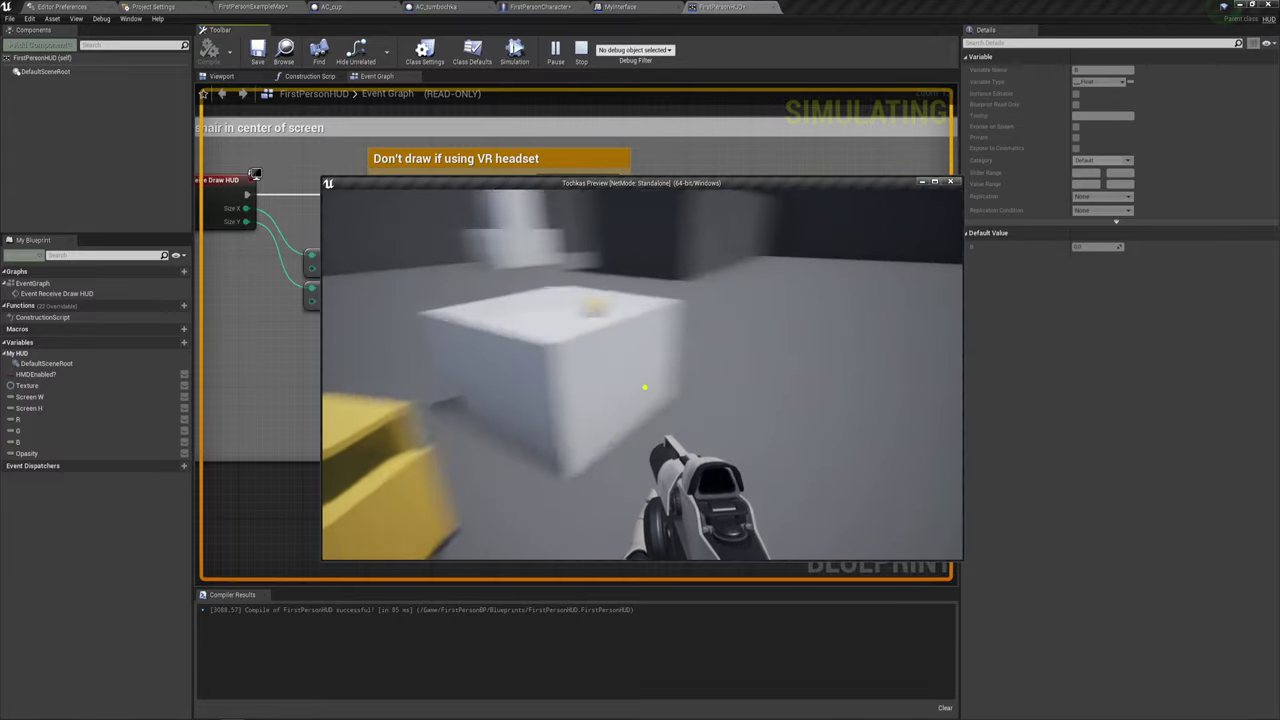
key(s)
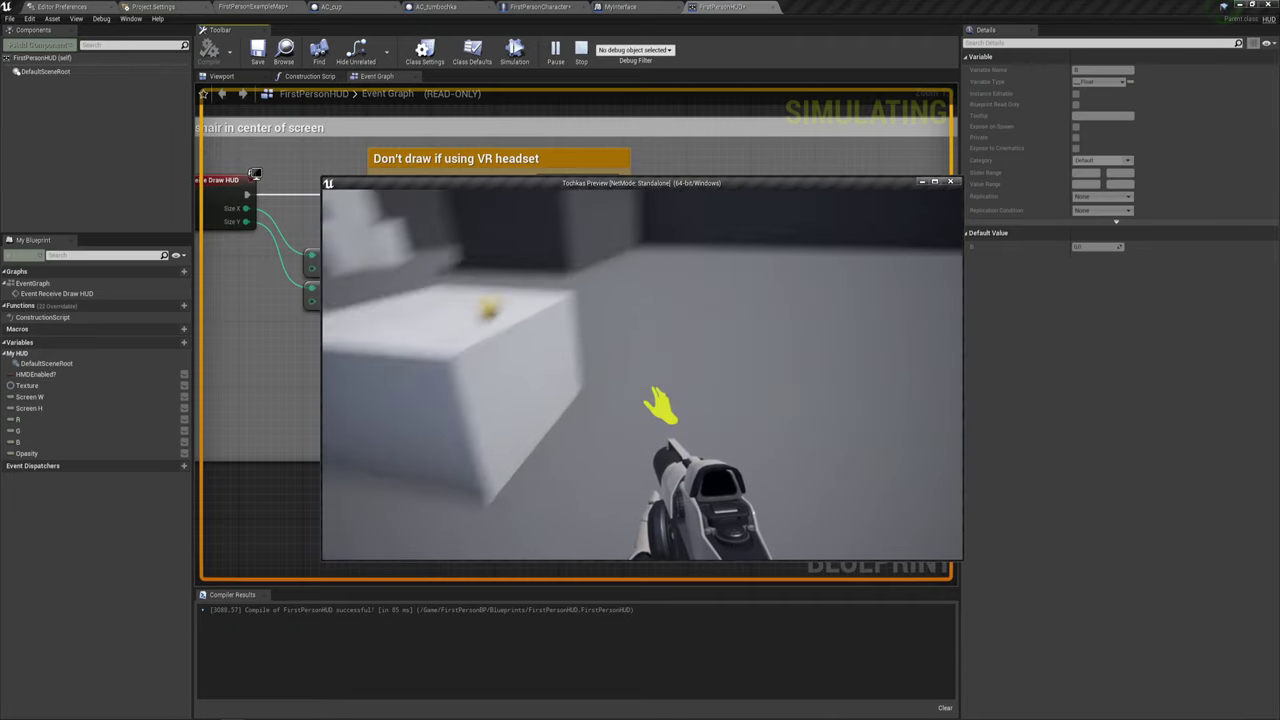
key(s)
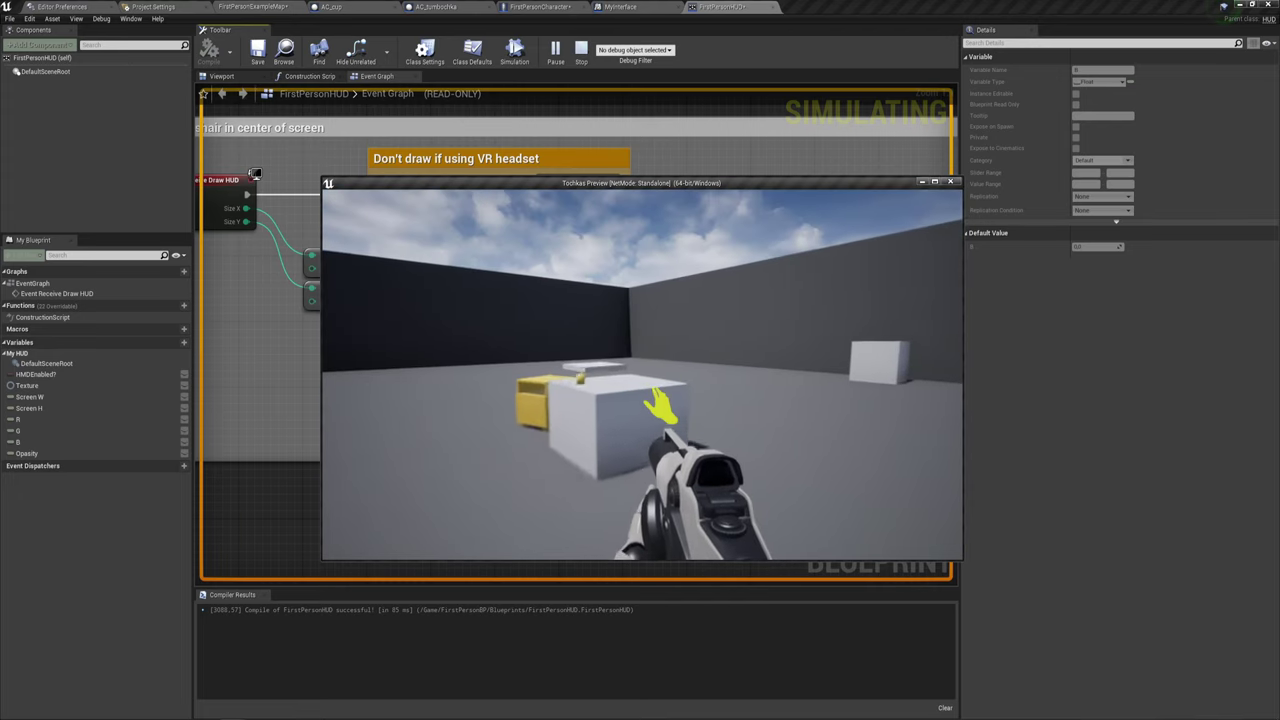
key(Escape)
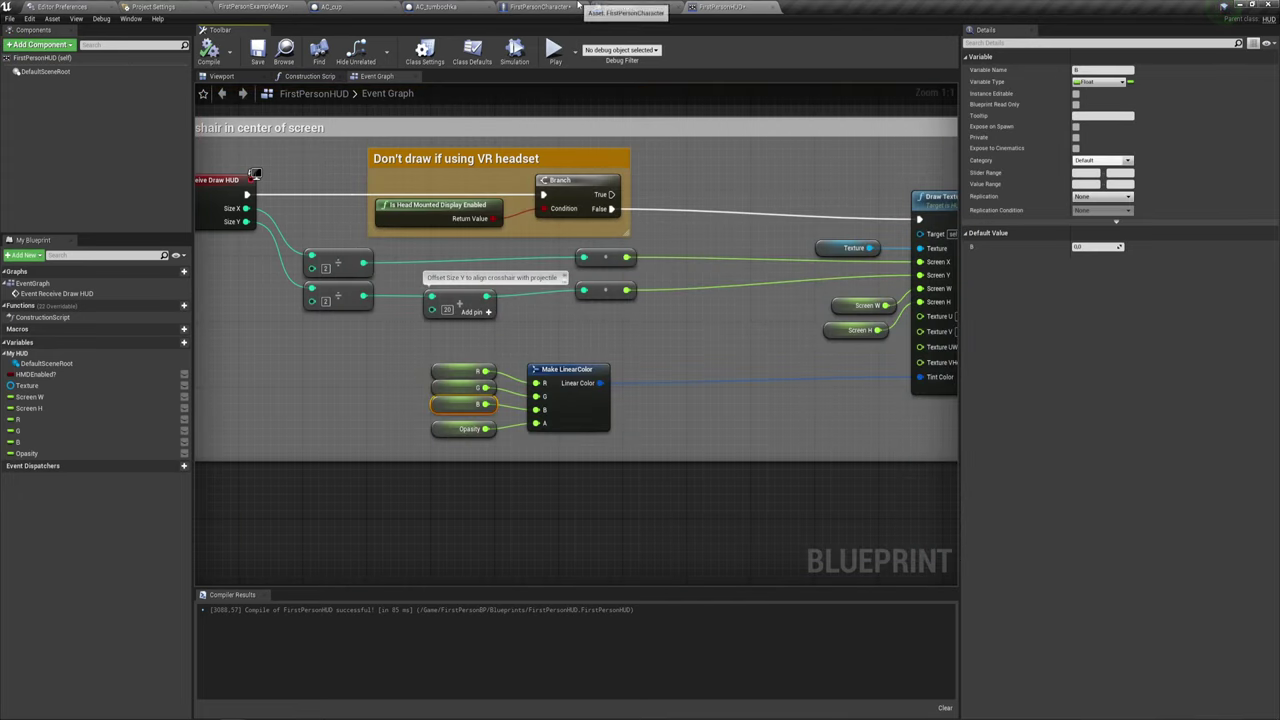
Wire the first Branch's False output to No Incr in the Event Graph and compile.
click(576, 6)
click(388, 77)
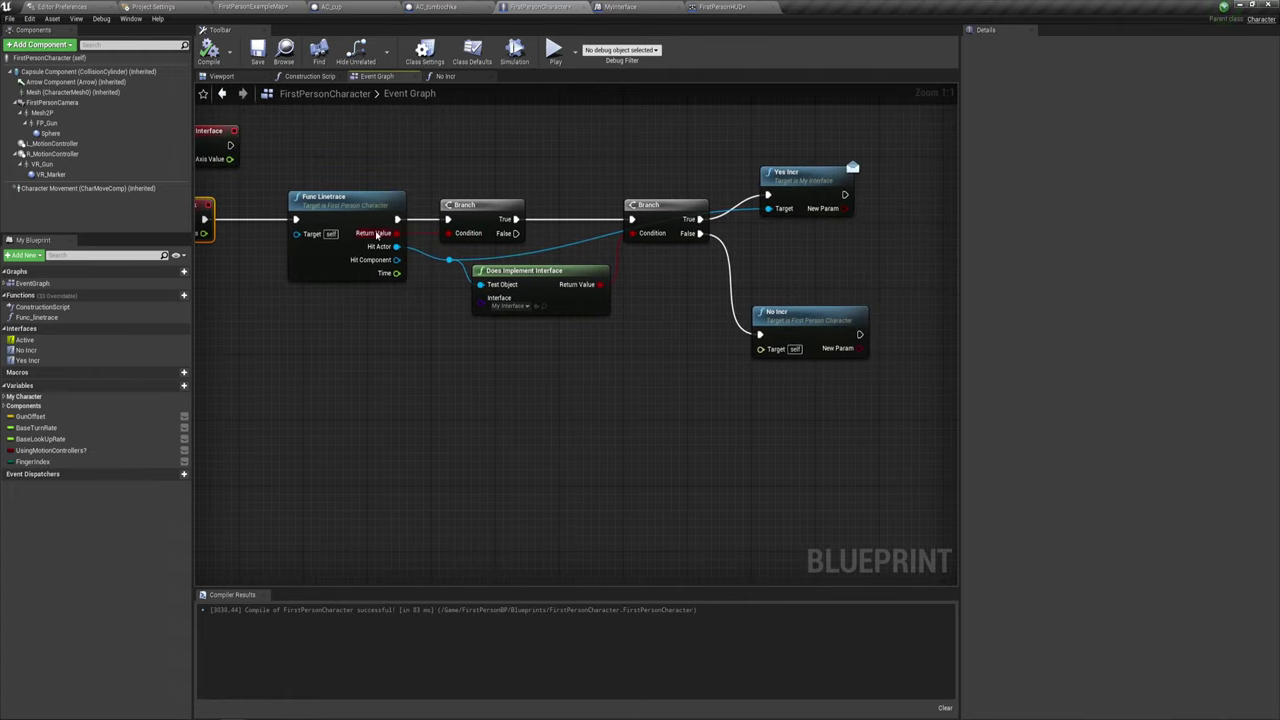
drag(515, 233, 760, 335)
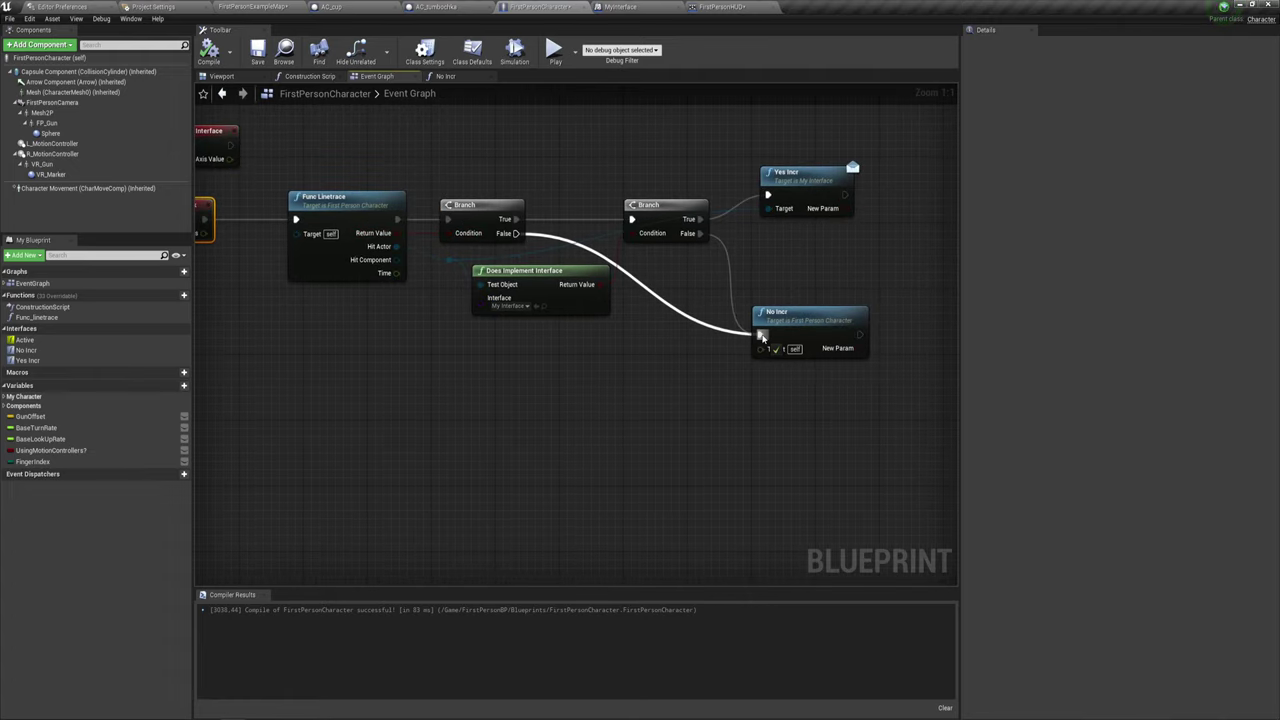
right_drag(727, 373, 649, 386)
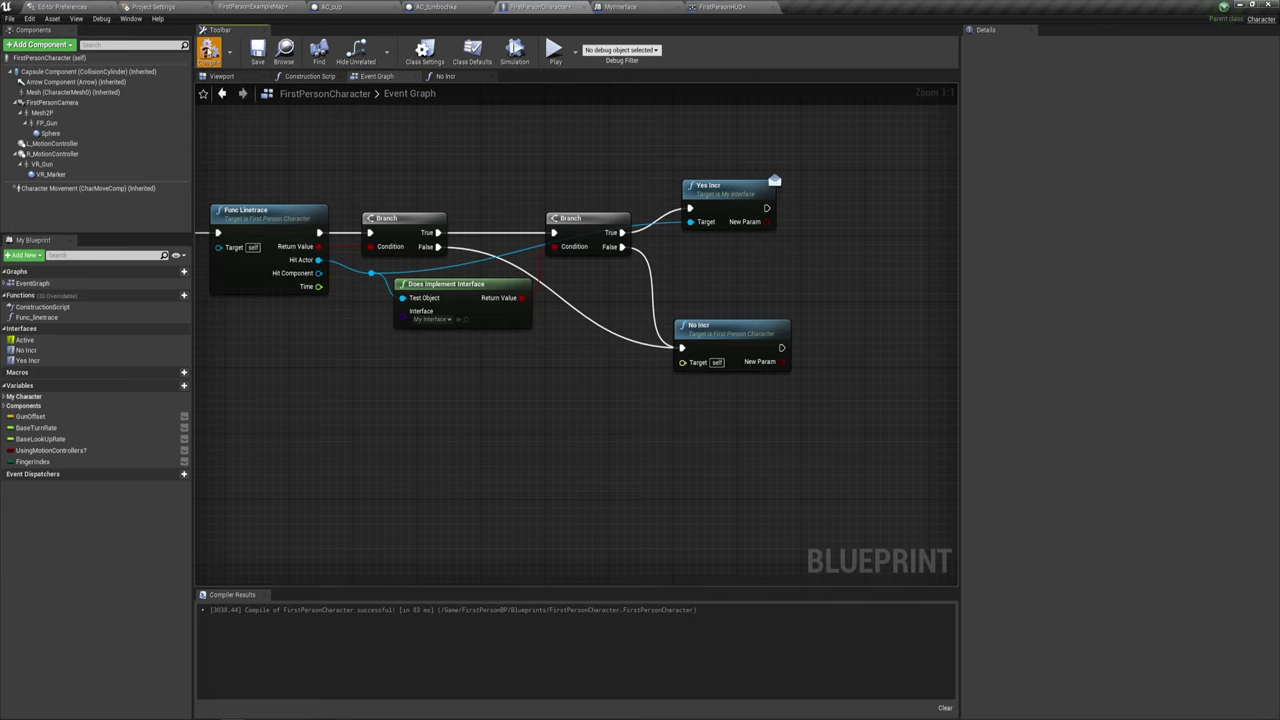
click(208, 50)
Play-test firing at the yellow box and checking the crosshair on a blank wall, then show Event Tick.
click(553, 50)
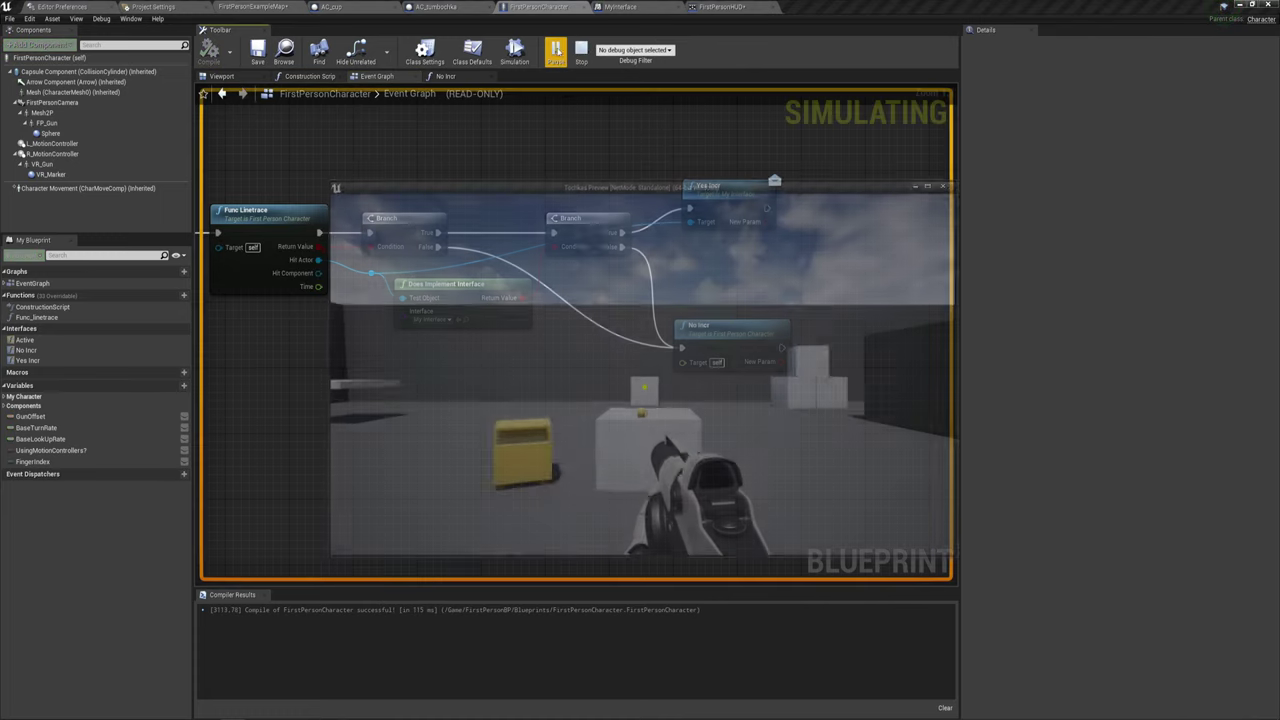
key(w)
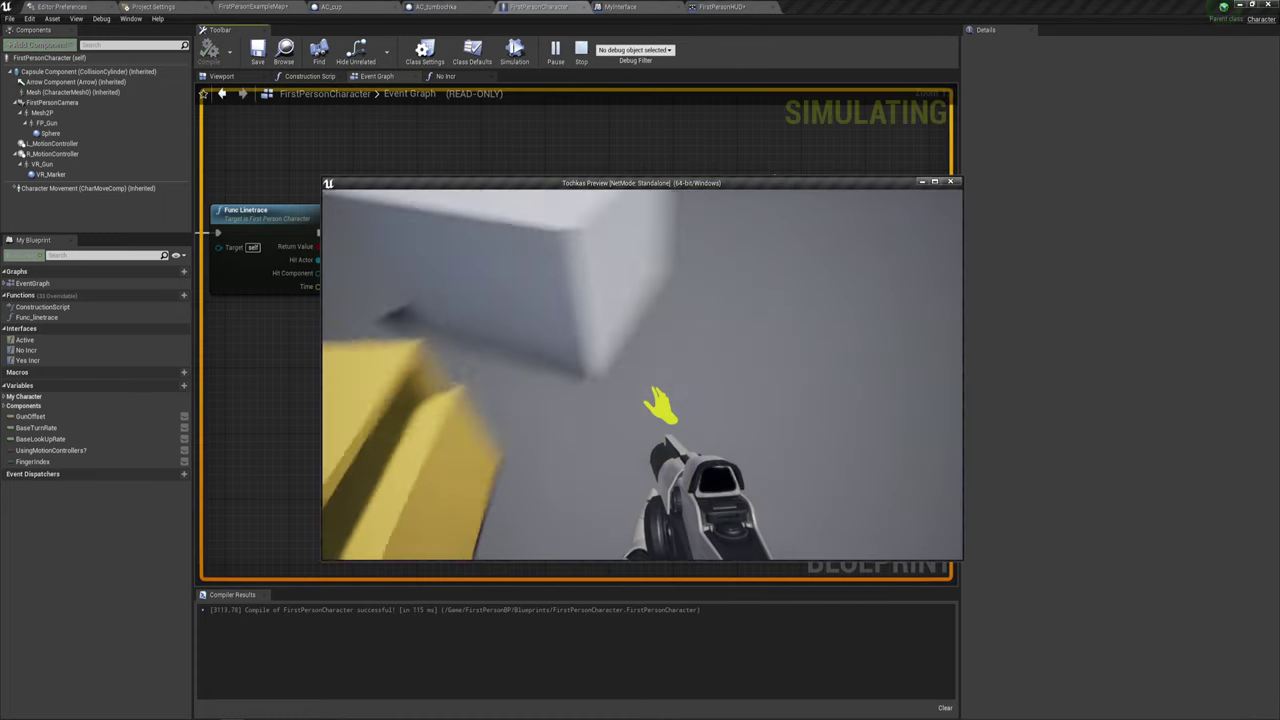
click(644, 387)
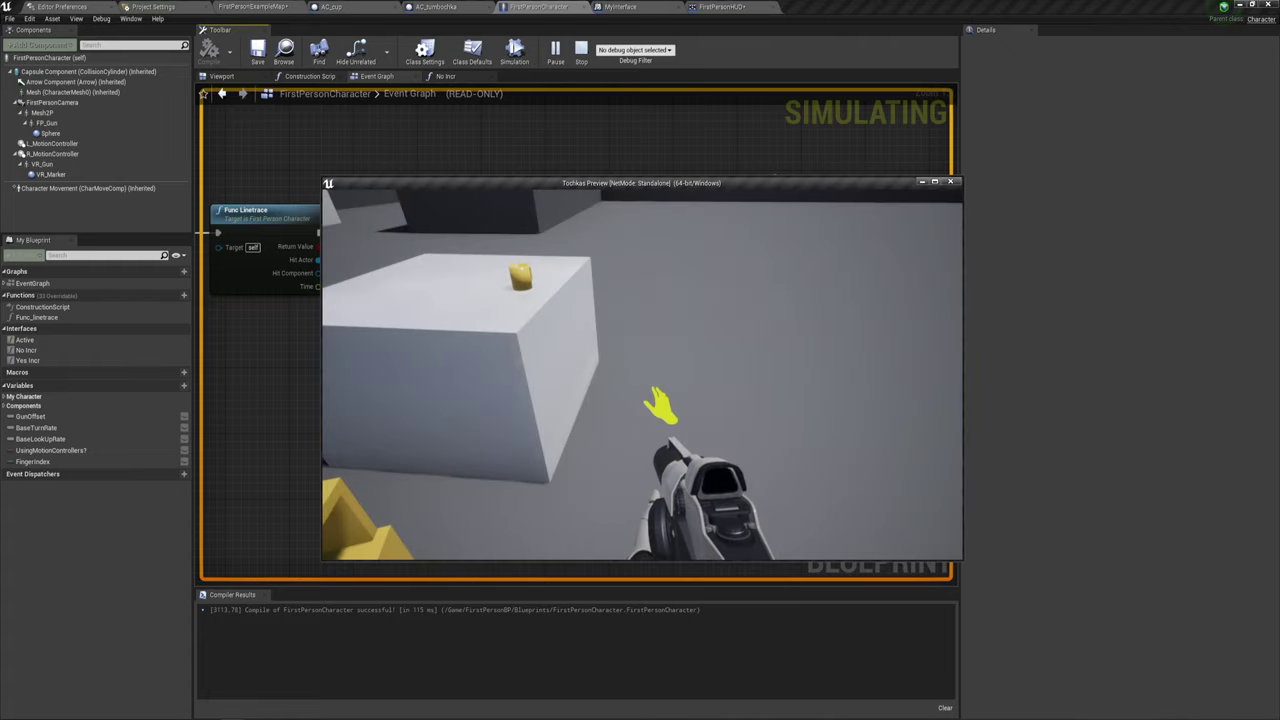
click(644, 387)
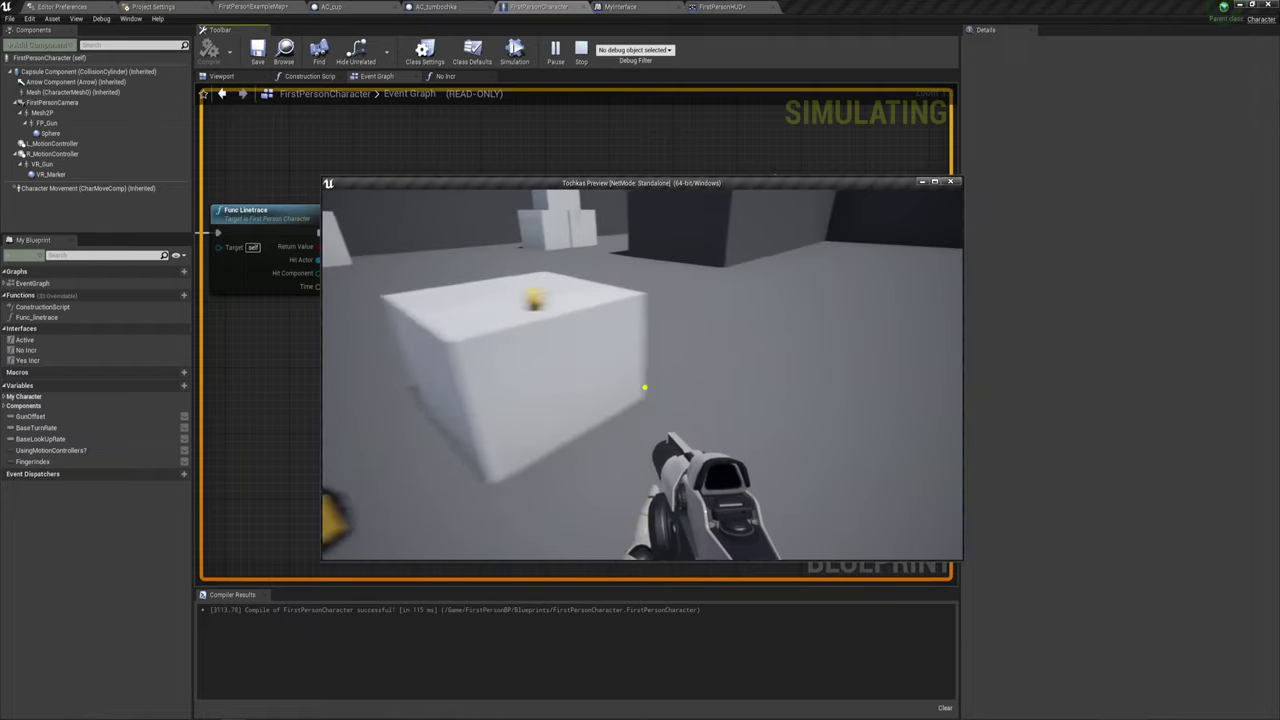
key(s)
key(w)
key(s)
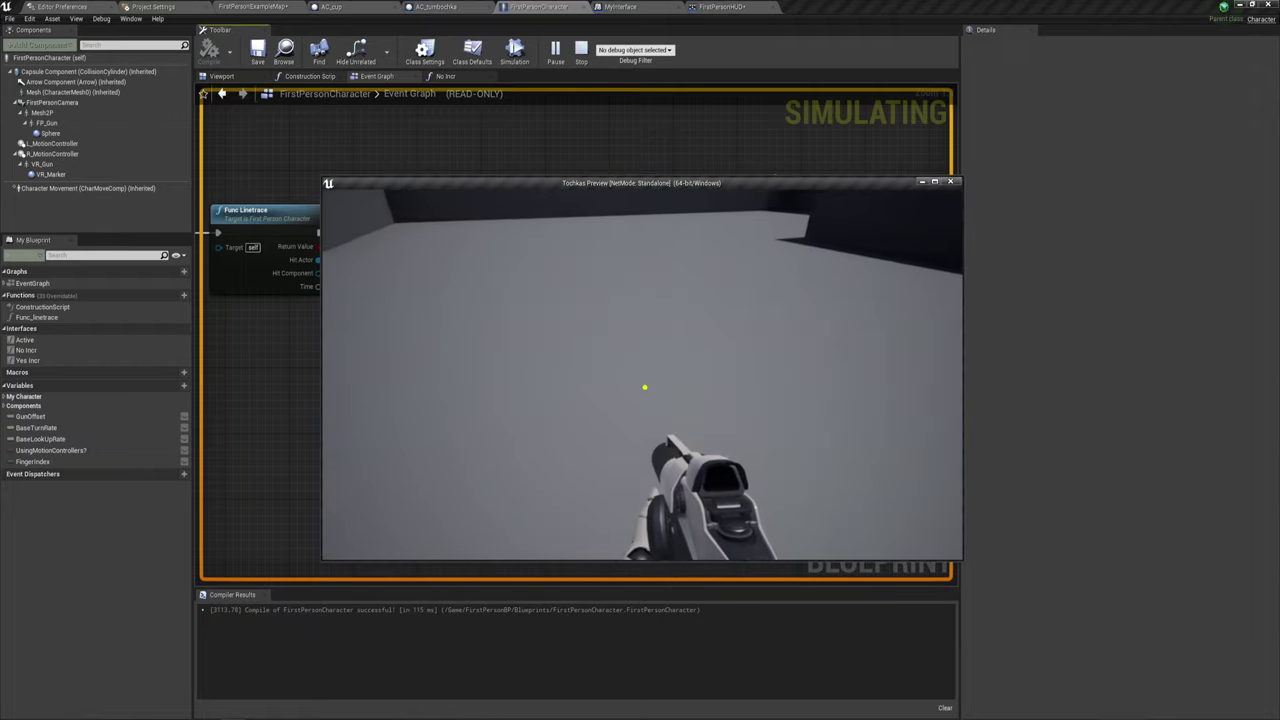
key(w)
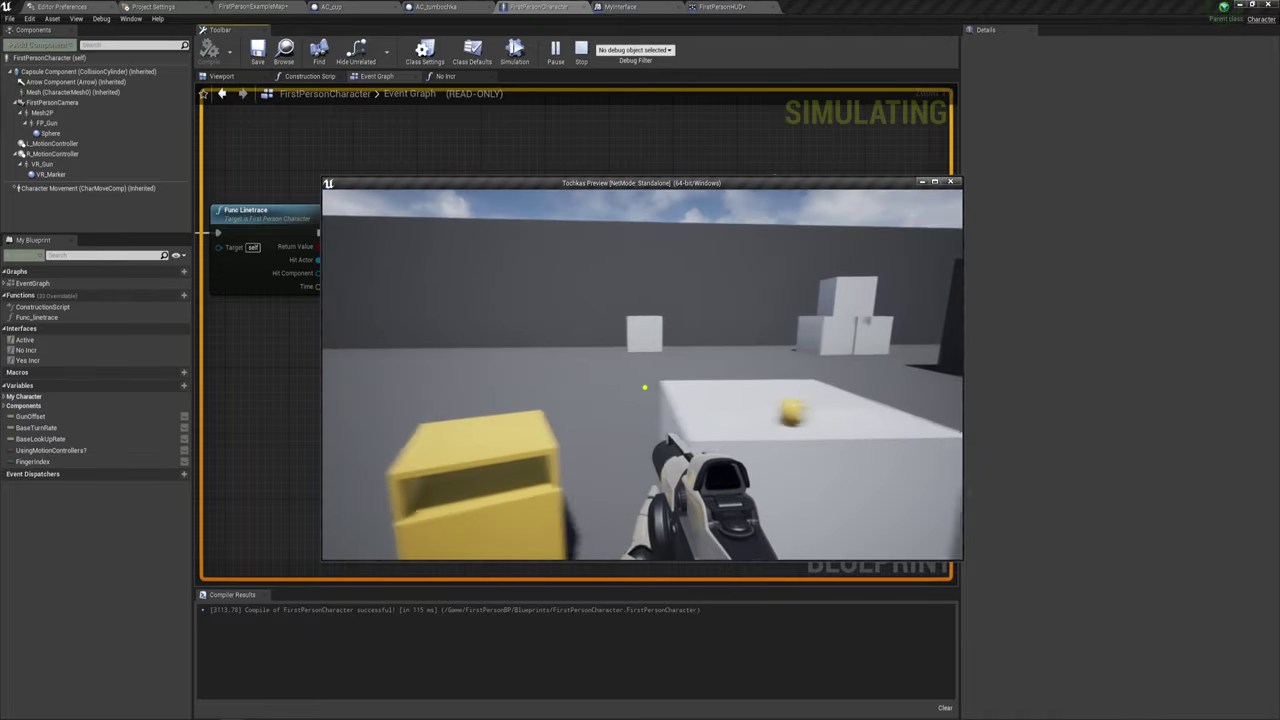
key(Escape)
key(Home)
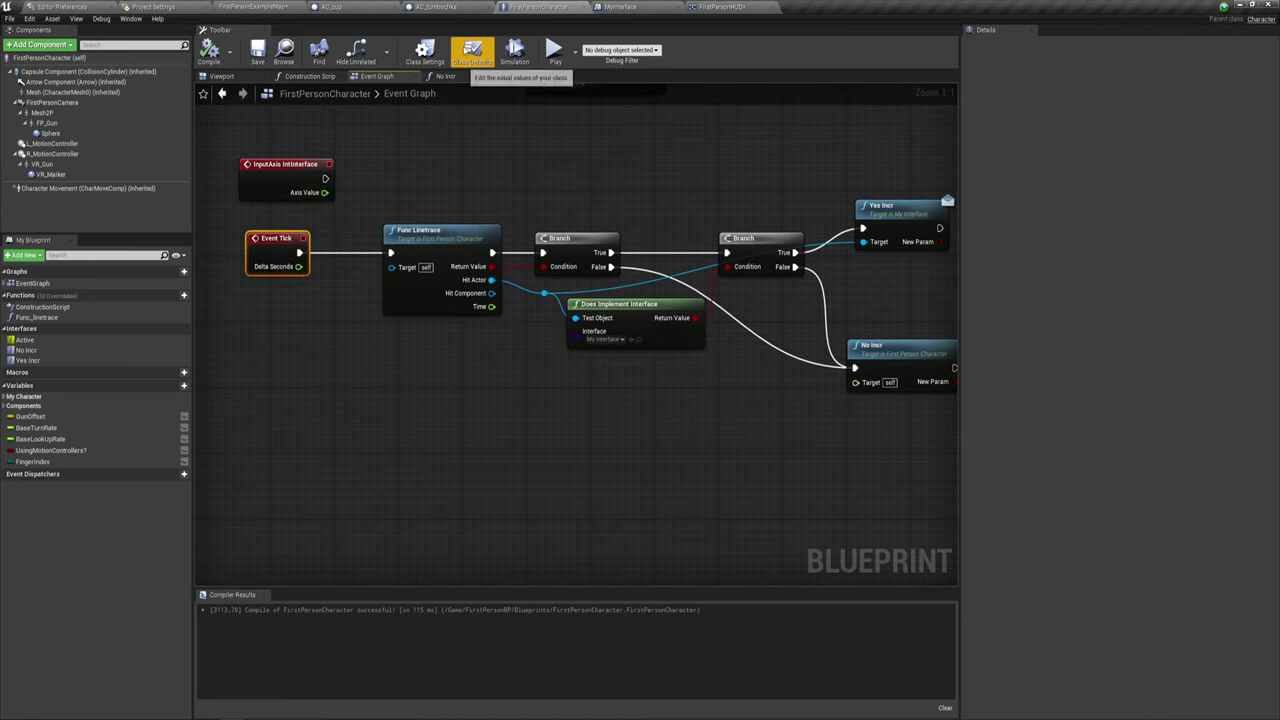
Check the character's class defaults and run another short play-test.
click(466, 53)
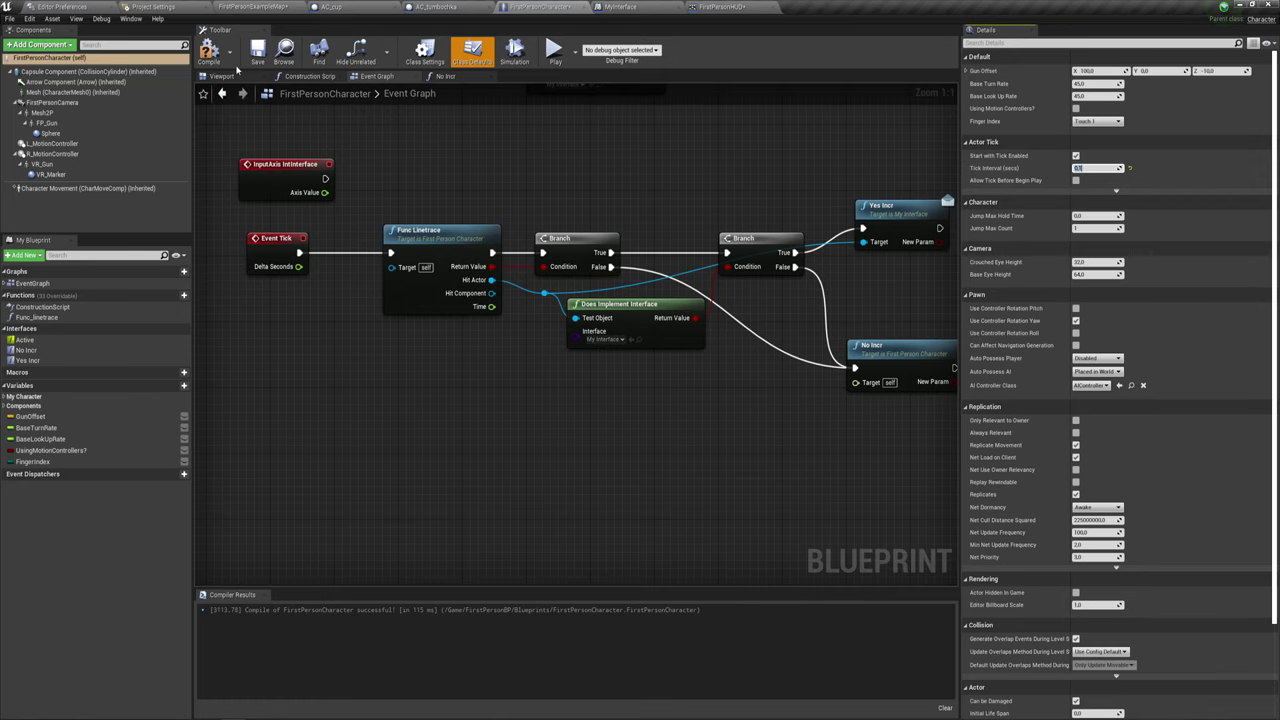
click(556, 52)
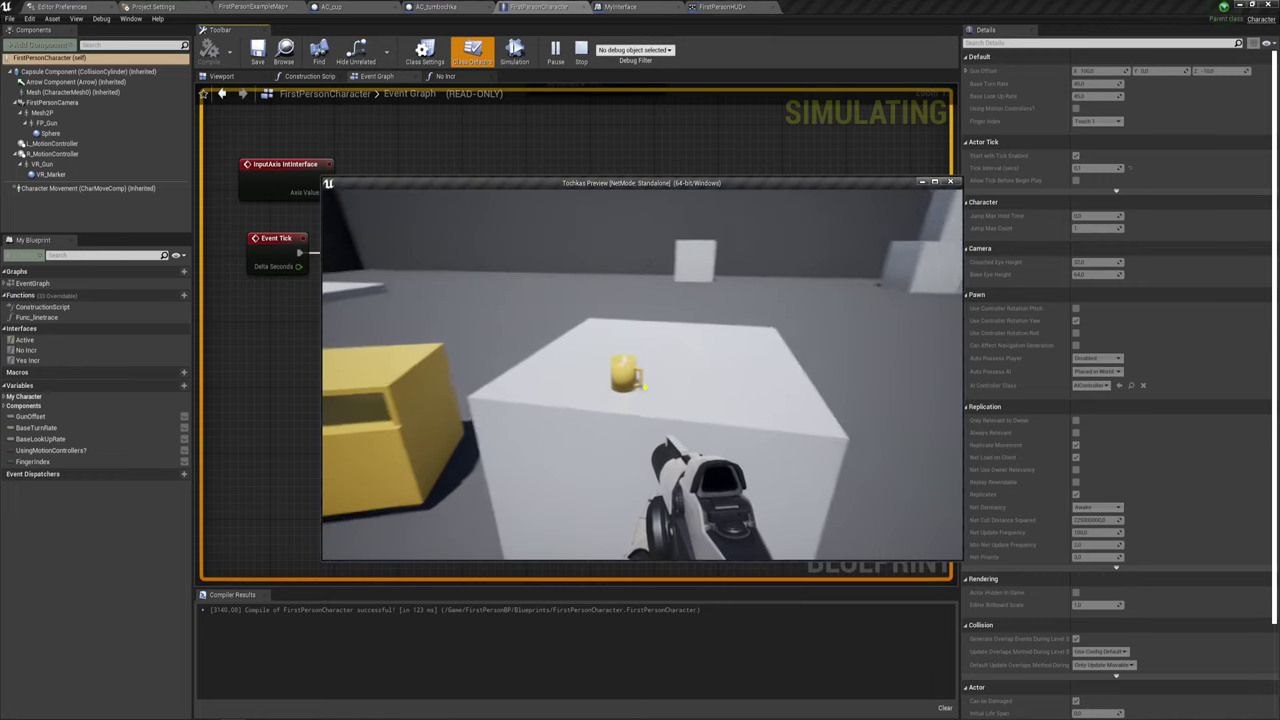
key(Escape)
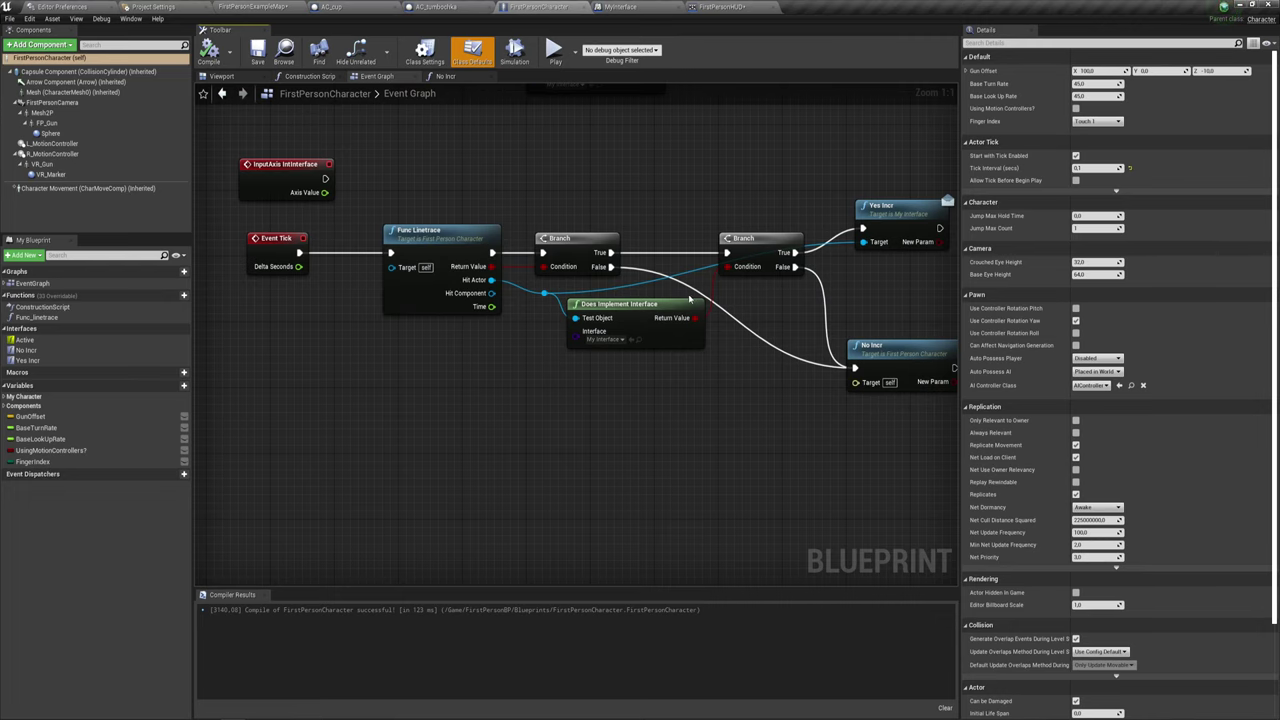
Open FirstPersonCharacter's No Incr graph and select its whole HUD-setting node chain.
scroll(689, 298, down, 1)
click(627, 7)
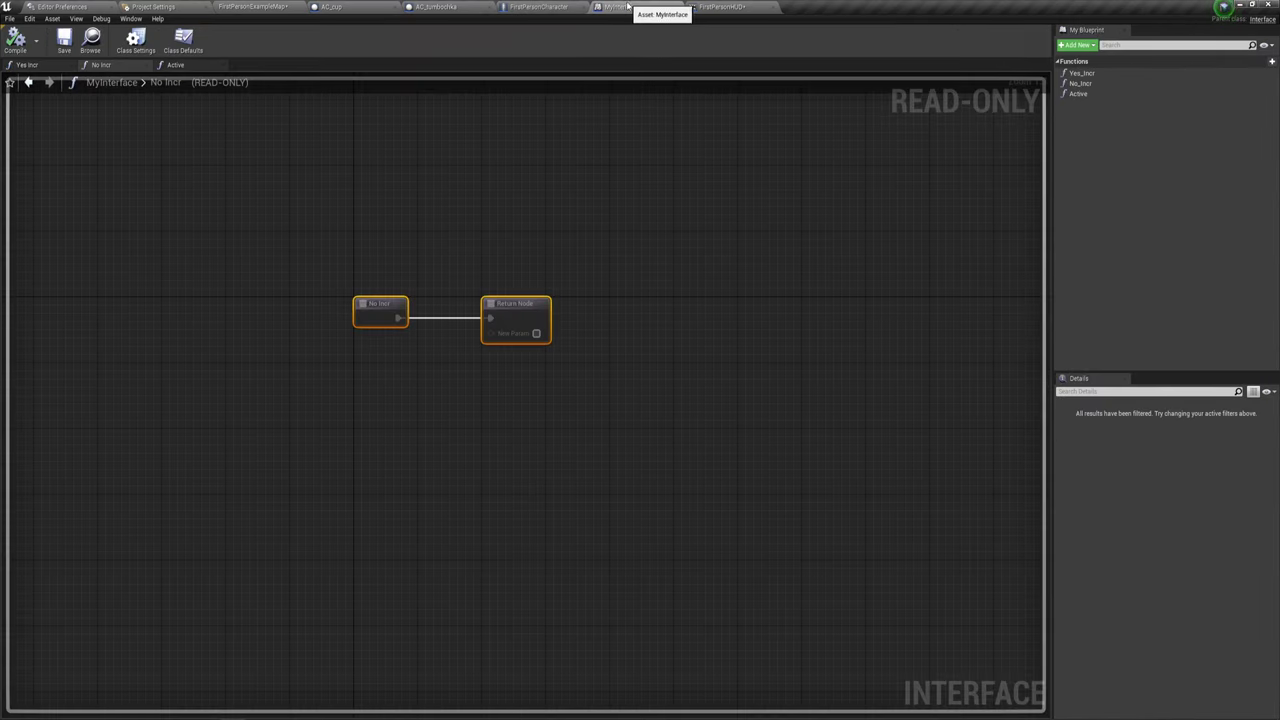
click(530, 5)
scroll(579, 232, down, 1)
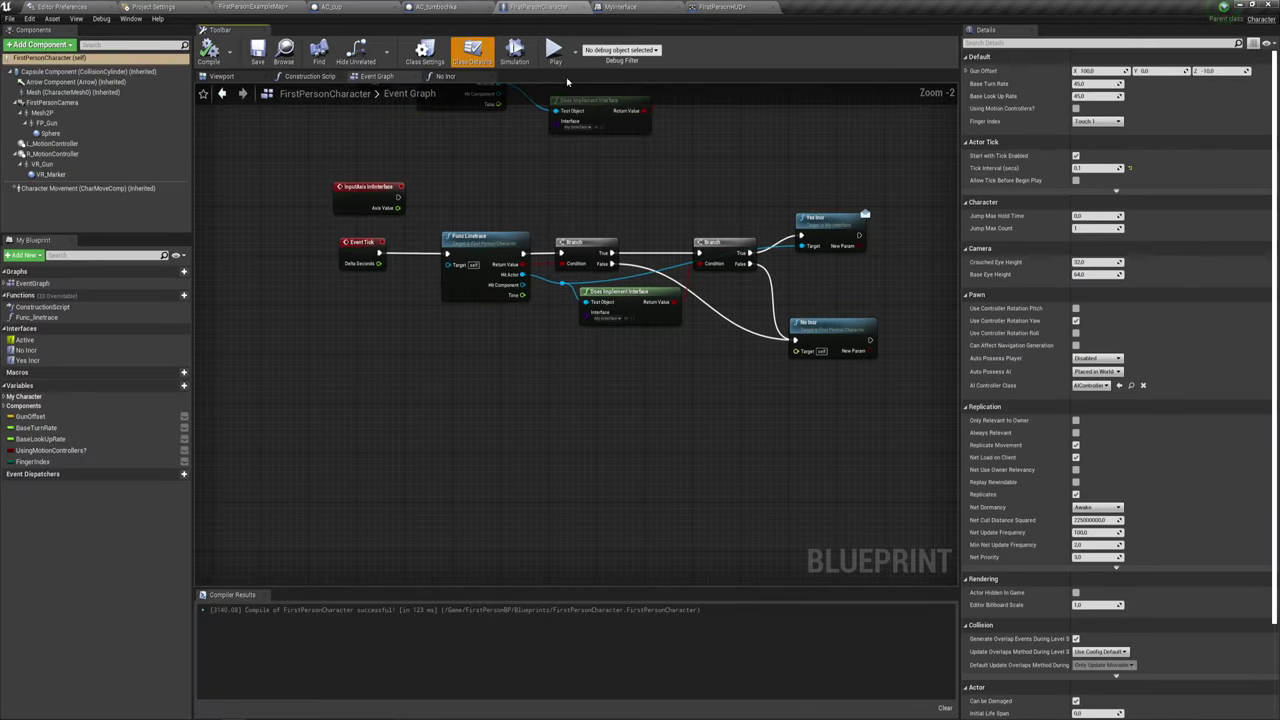
click(452, 78)
scroll(646, 220, down, 1)
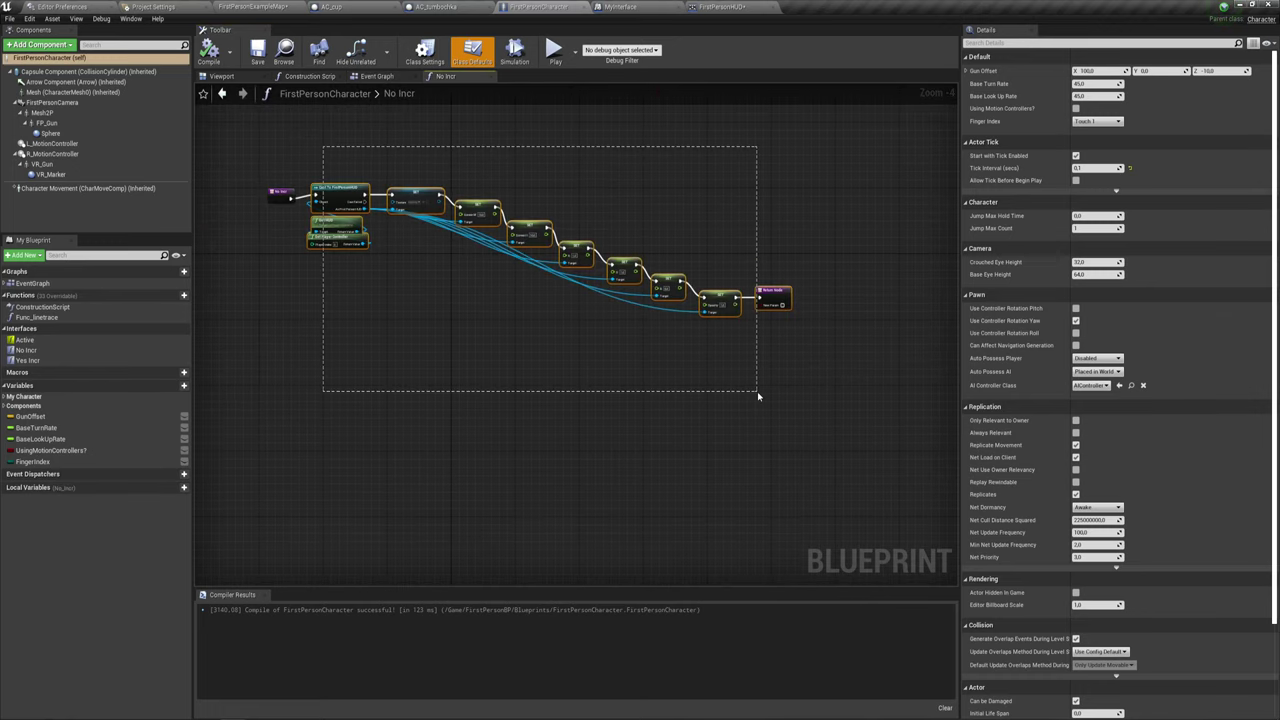
drag(750, 391, 732, 401)
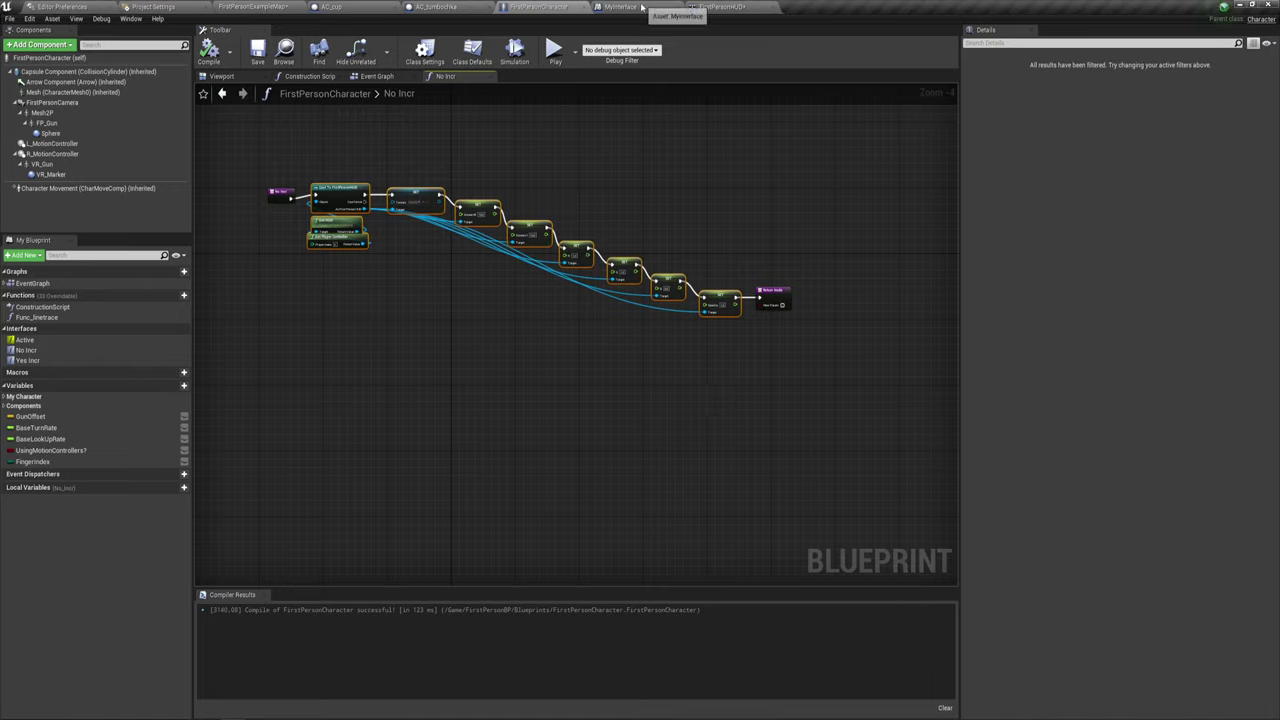
Open the AC_cup blueprint from Content/Mesh and its Yes Incr function graph.
click(213, 9)
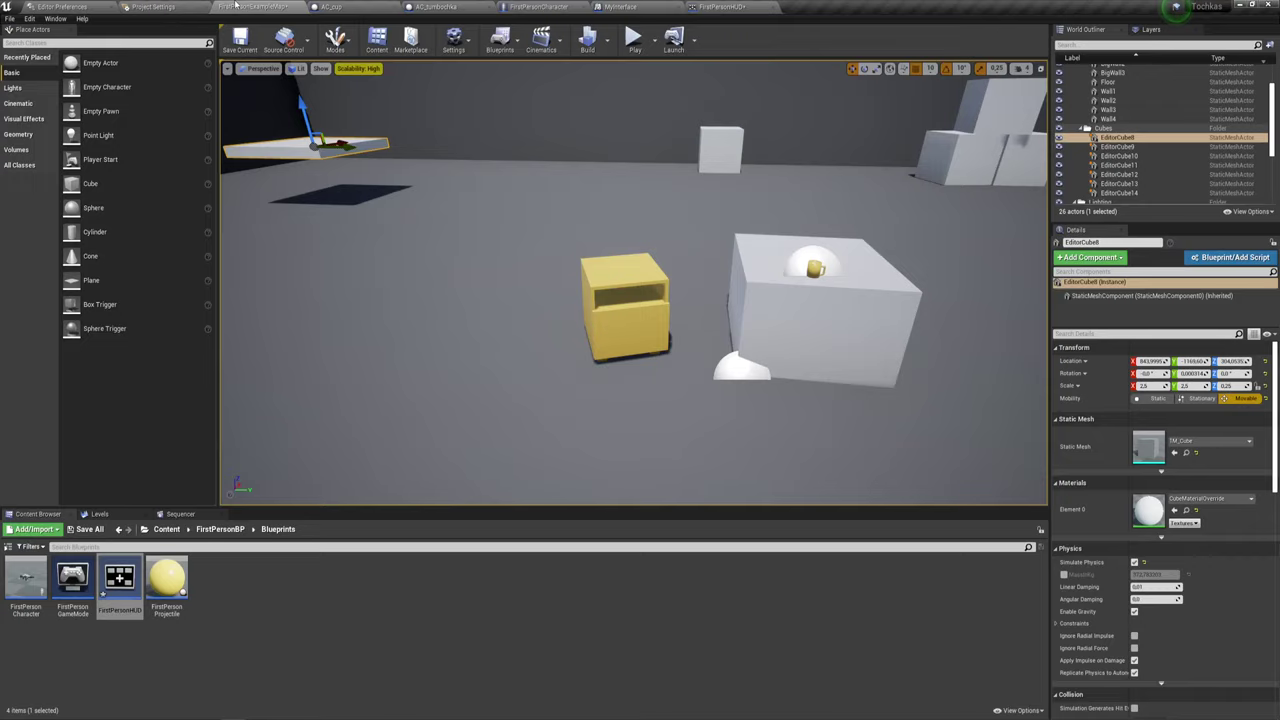
click(175, 531)
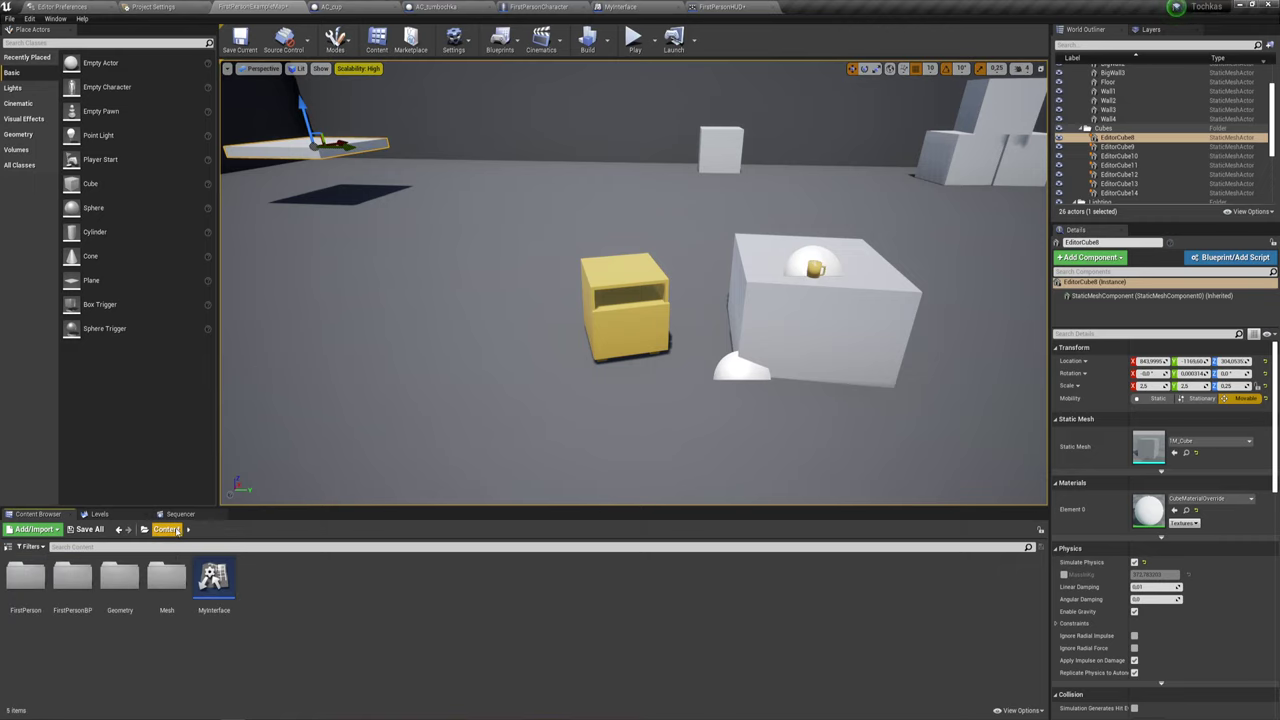
double_click(172, 586)
double_click(88, 585)
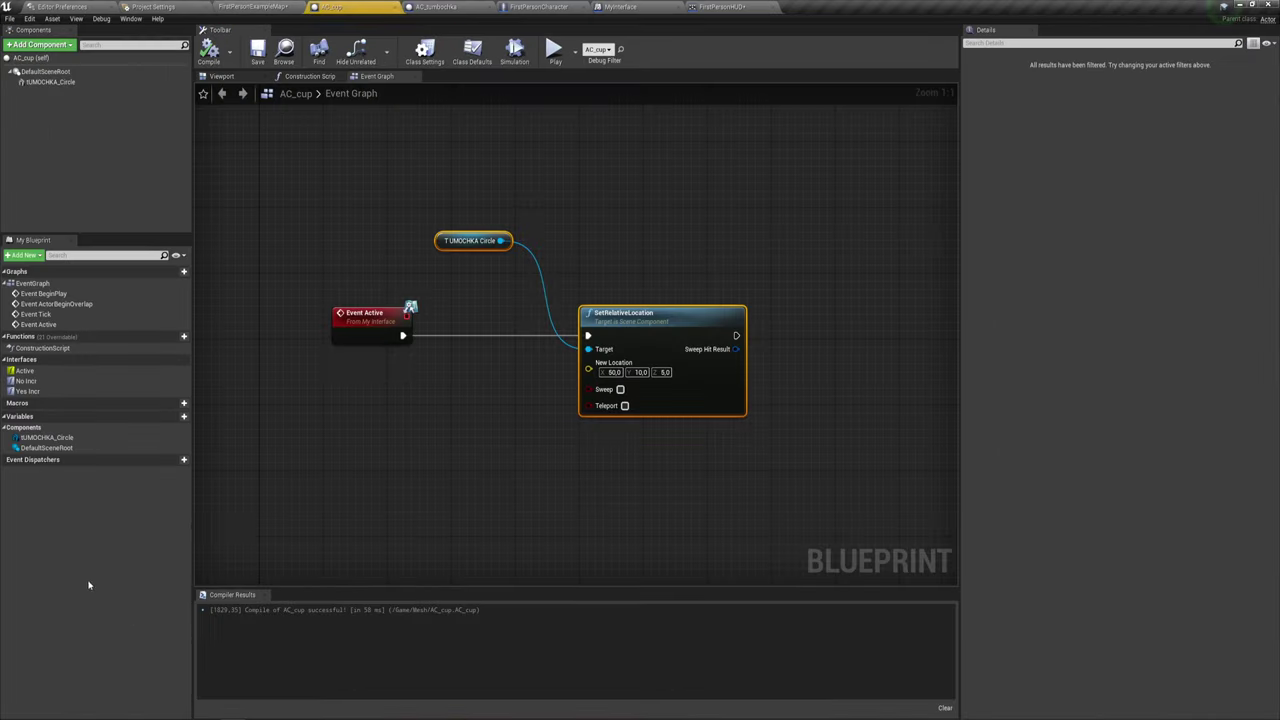
scroll(517, 326, down, 3)
right_drag(489, 310, 546, 285)
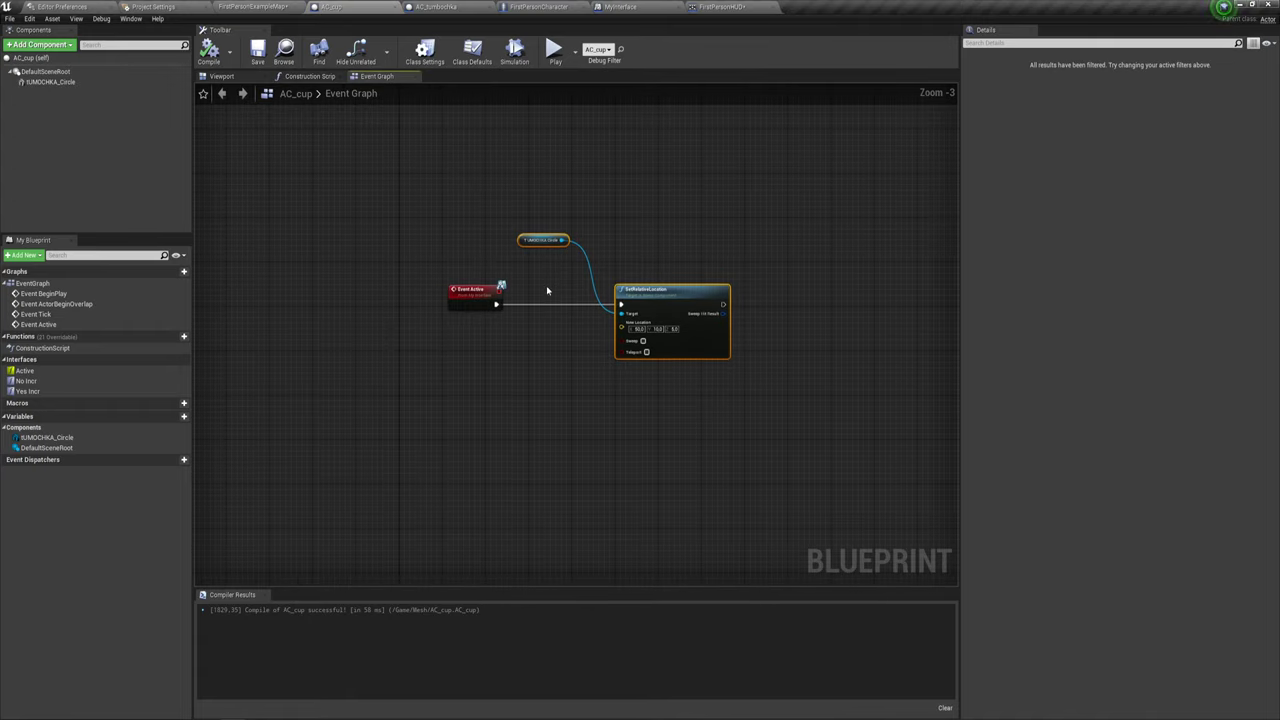
double_click(28, 391)
Paste the HUD-setting chain, wiring Yes Incr to Cast and the Opacity setter to Return.
drag(674, 345, 893, 342)
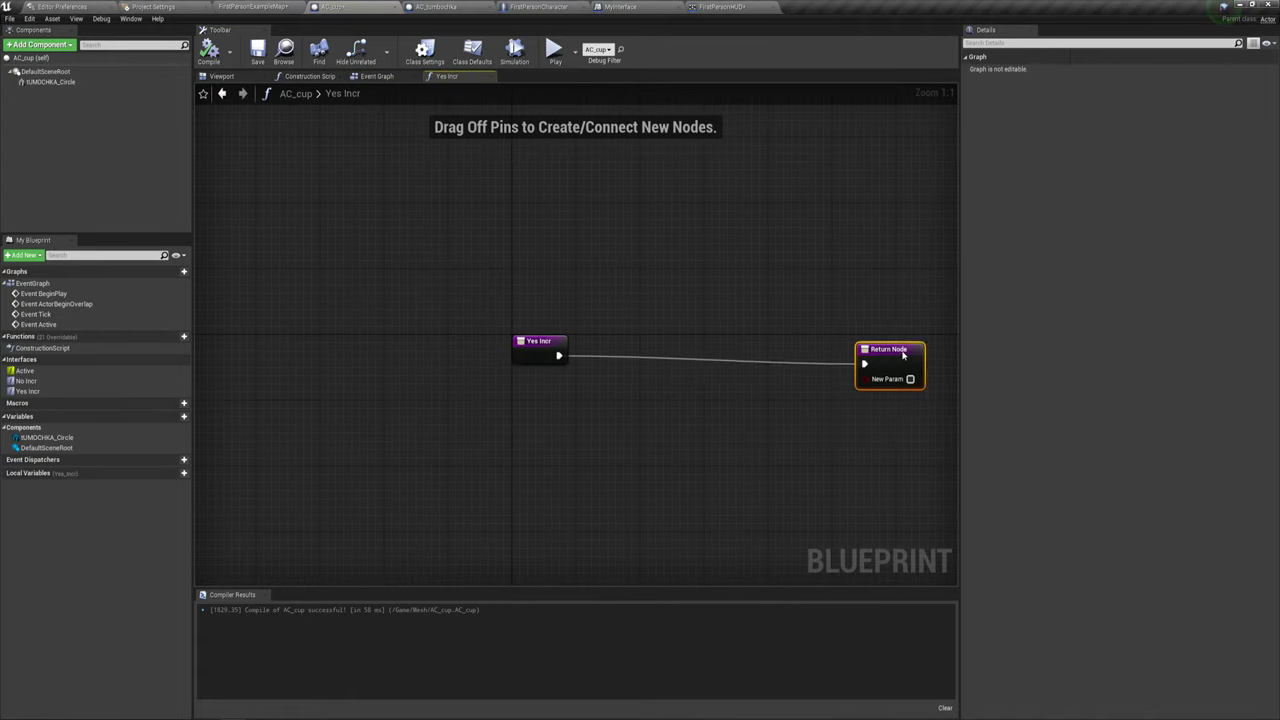
drag(545, 341, 248, 332)
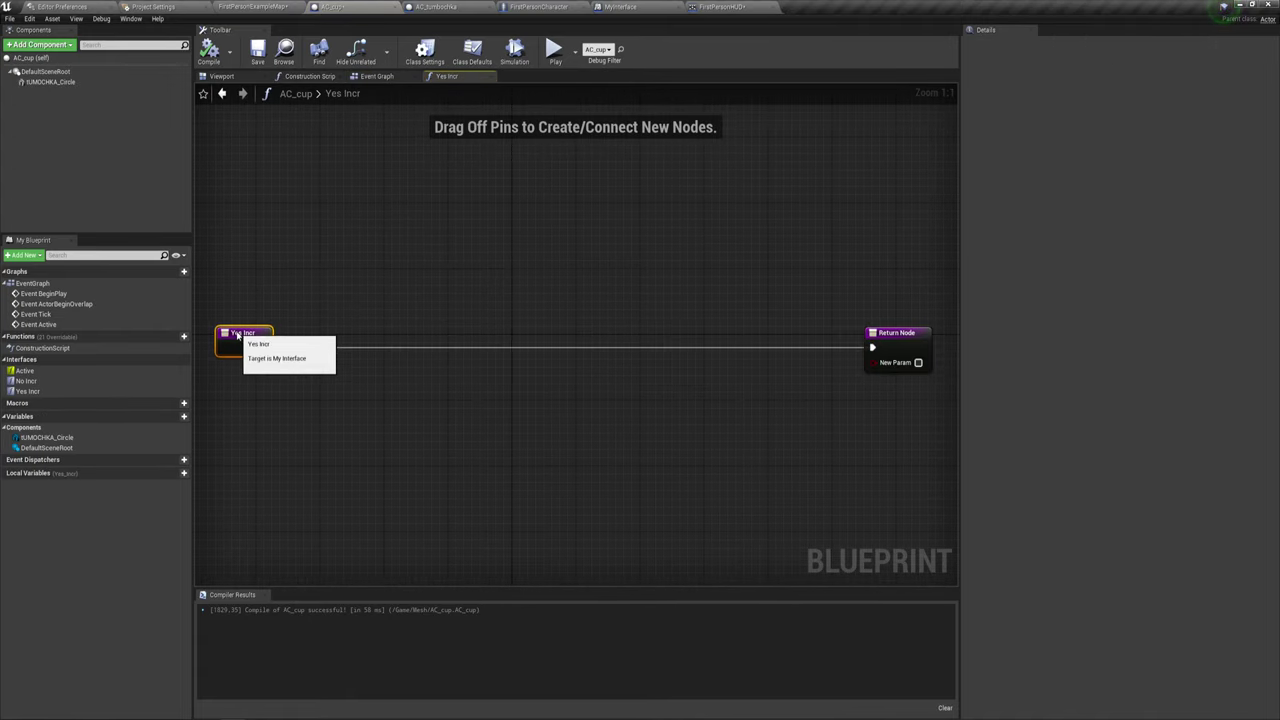
key(ctrl+v)
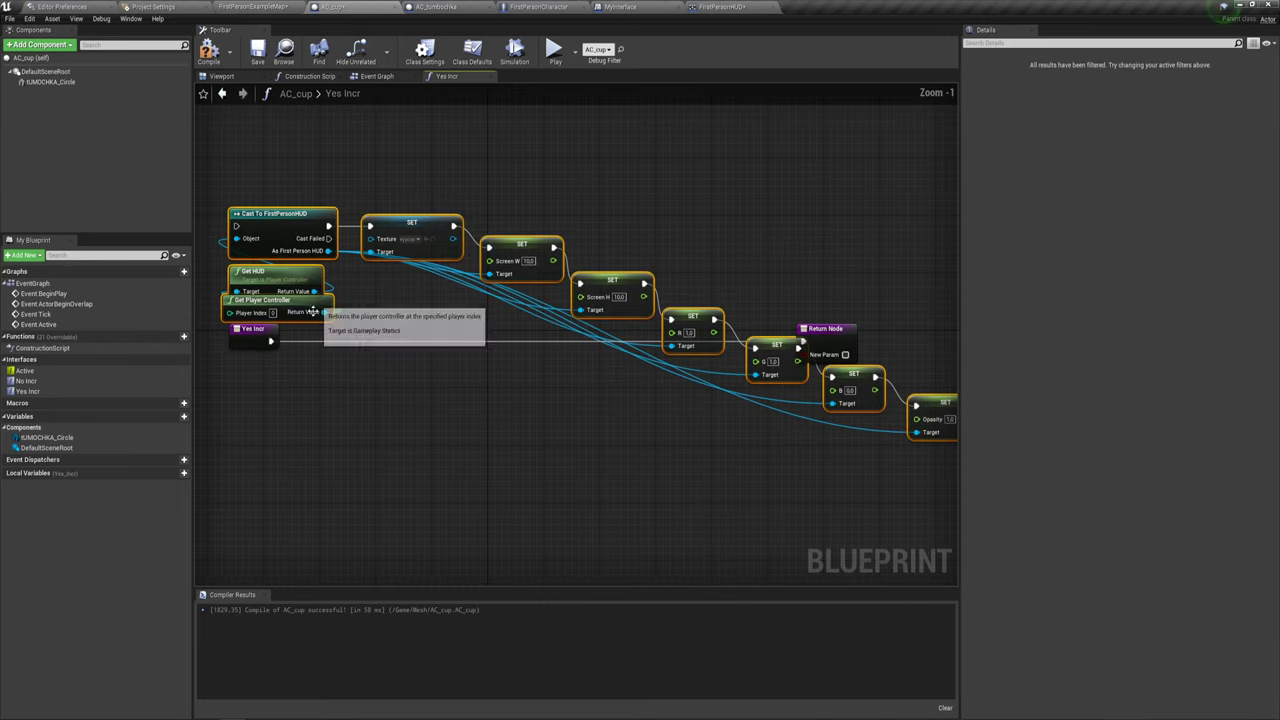
right_drag(347, 289, 491, 380)
scroll(491, 380, down, 1)
mouse_move(366, 366)
mouse_down()
mouse_move(281, 245)
mouse_move(383, 254)
mouse_up()
right_drag(950, 430, 669, 397)
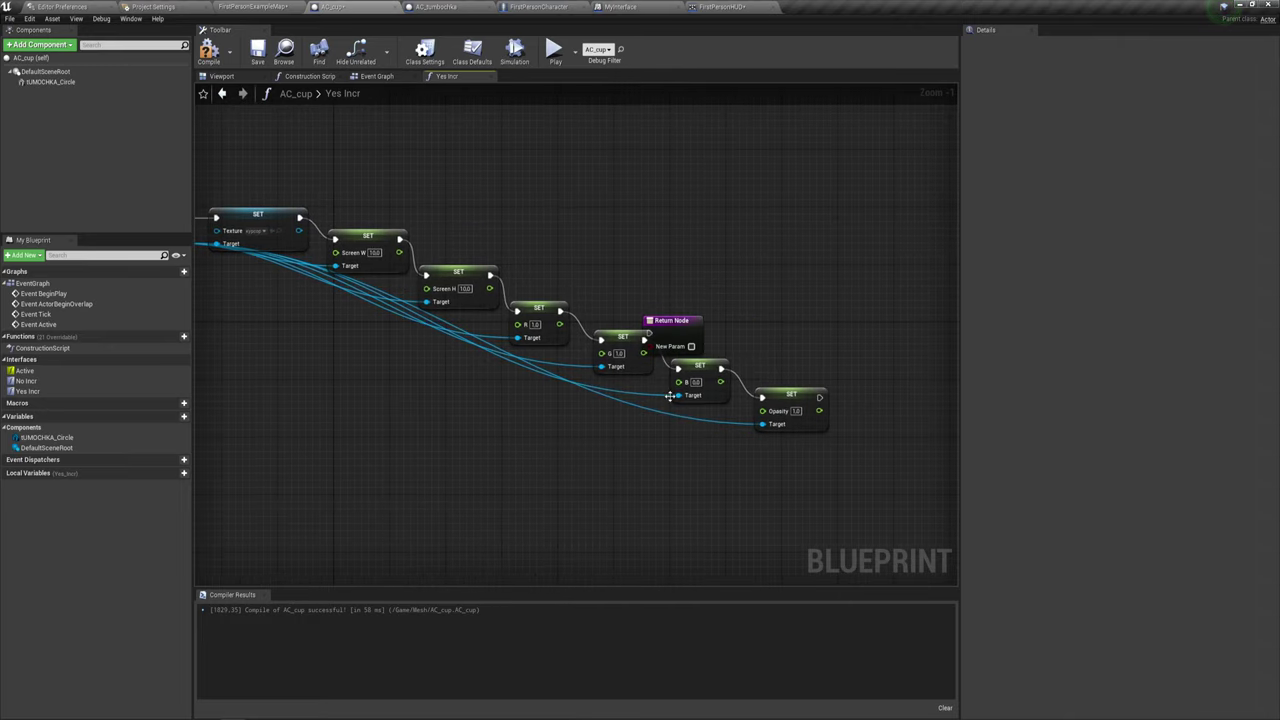
mouse_move(683, 330)
mouse_down()
mouse_move(835, 395)
mouse_move(797, 405)
mouse_move(807, 401)
mouse_up()
Pick a different crosshair texture in the chain and compile AC_cup.
scroll(586, 417, up, 1)
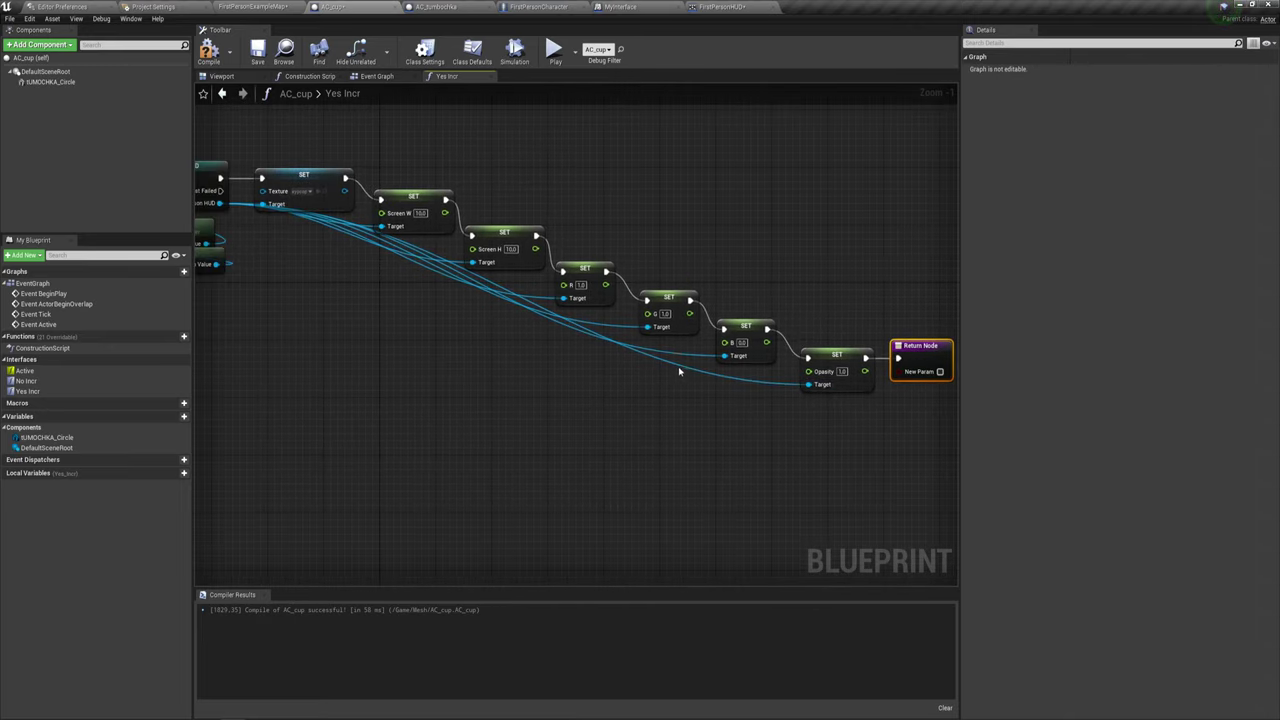
scroll(423, 306, up, 1)
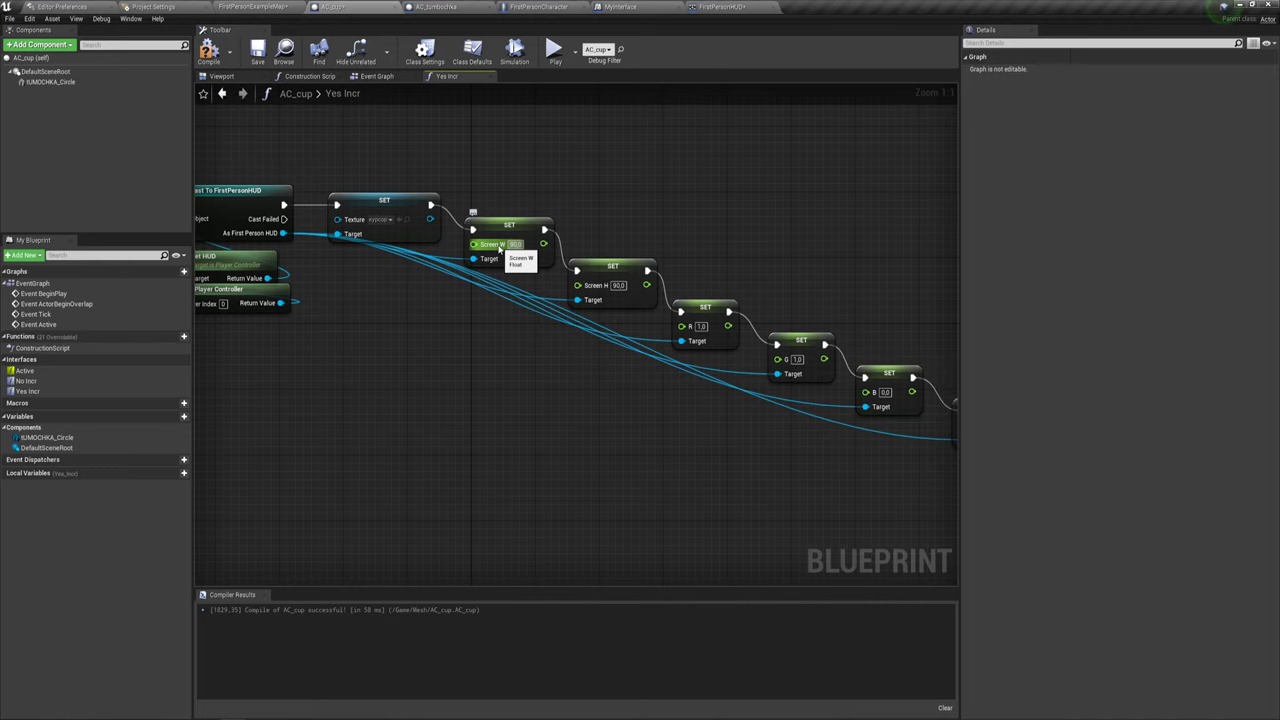
scroll(500, 248, down, 1)
scroll(649, 323, up, 1)
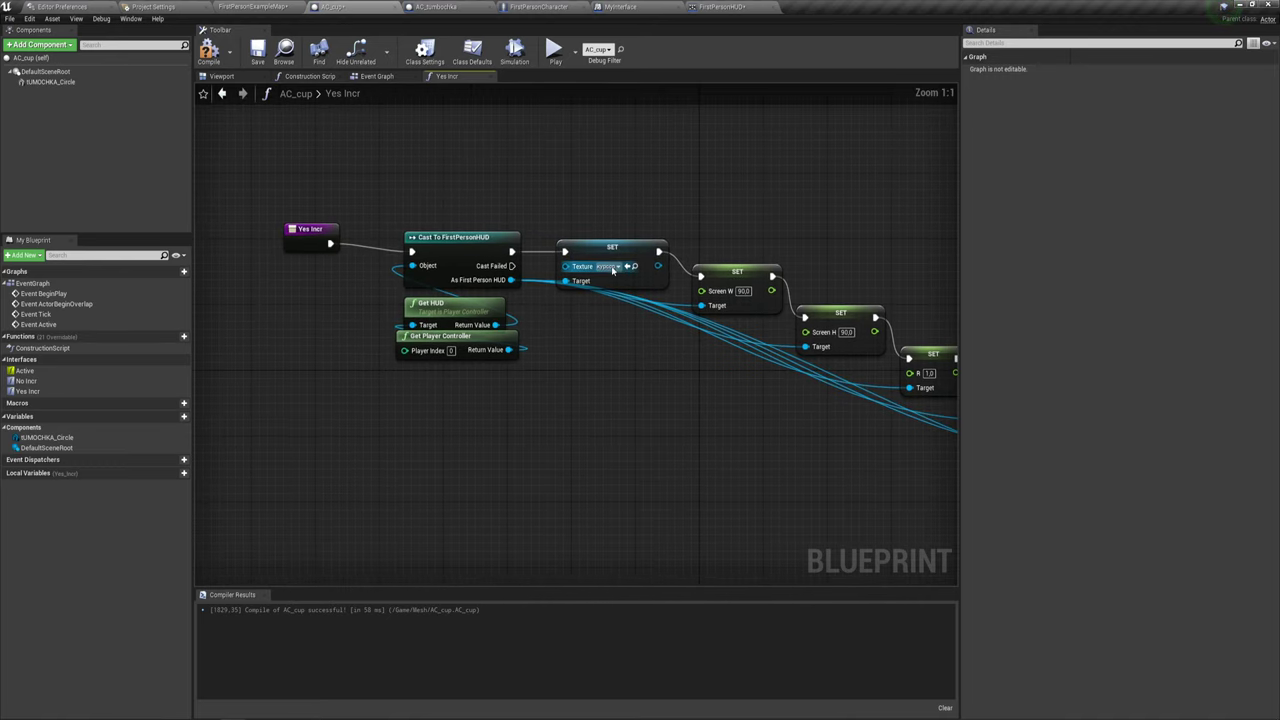
click(613, 269)
click(624, 348)
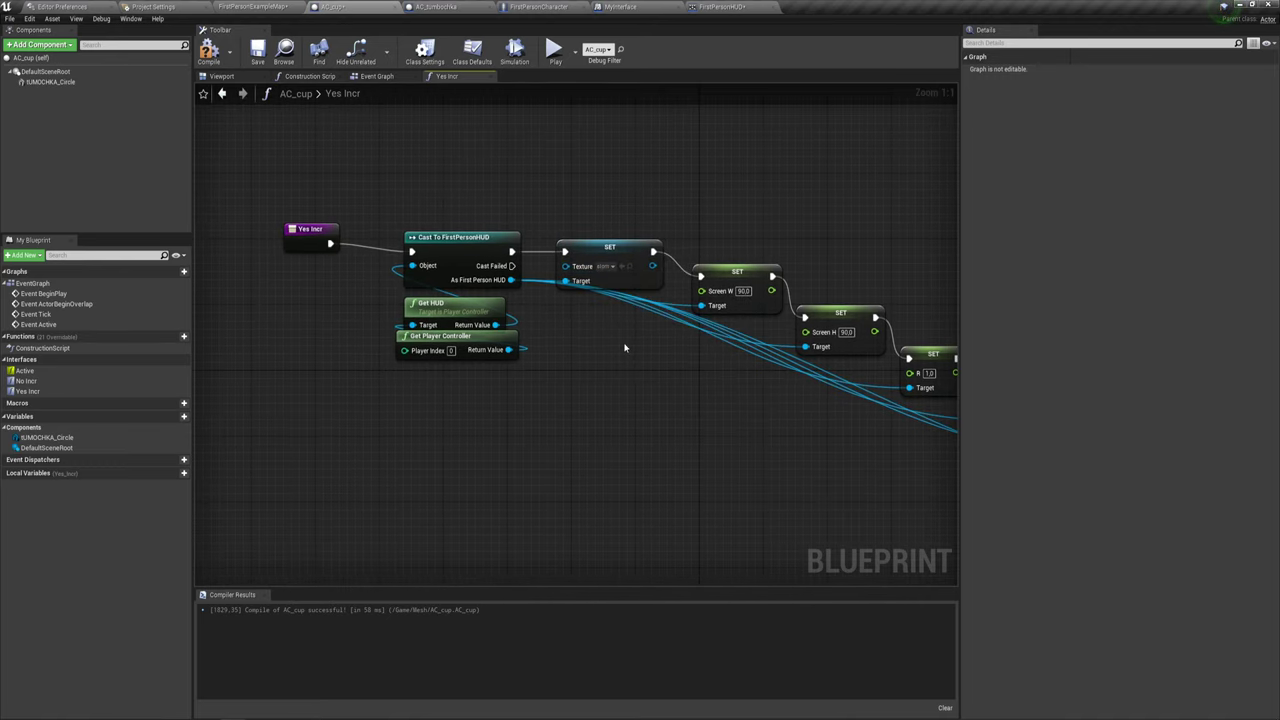
click(209, 52)
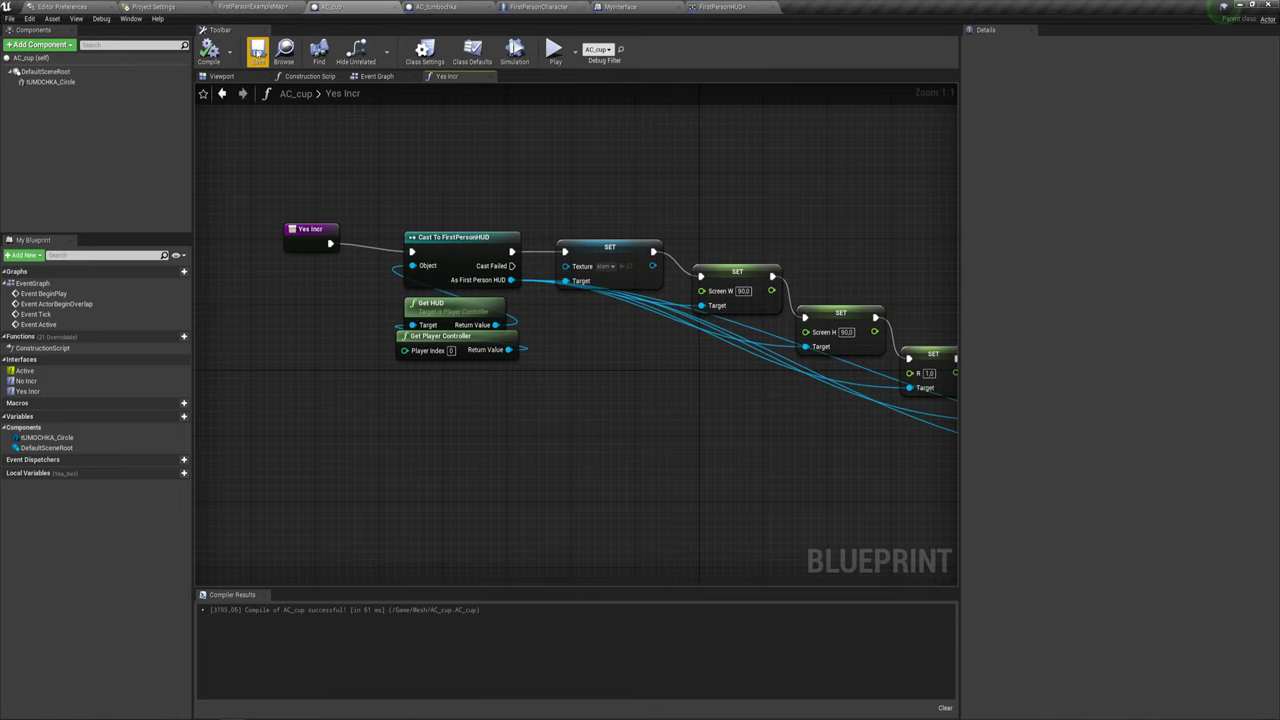
mouse_move(920, 410)
right_down()
mouse_move(762, 379)
mouse_move(586, 291)
right_up()
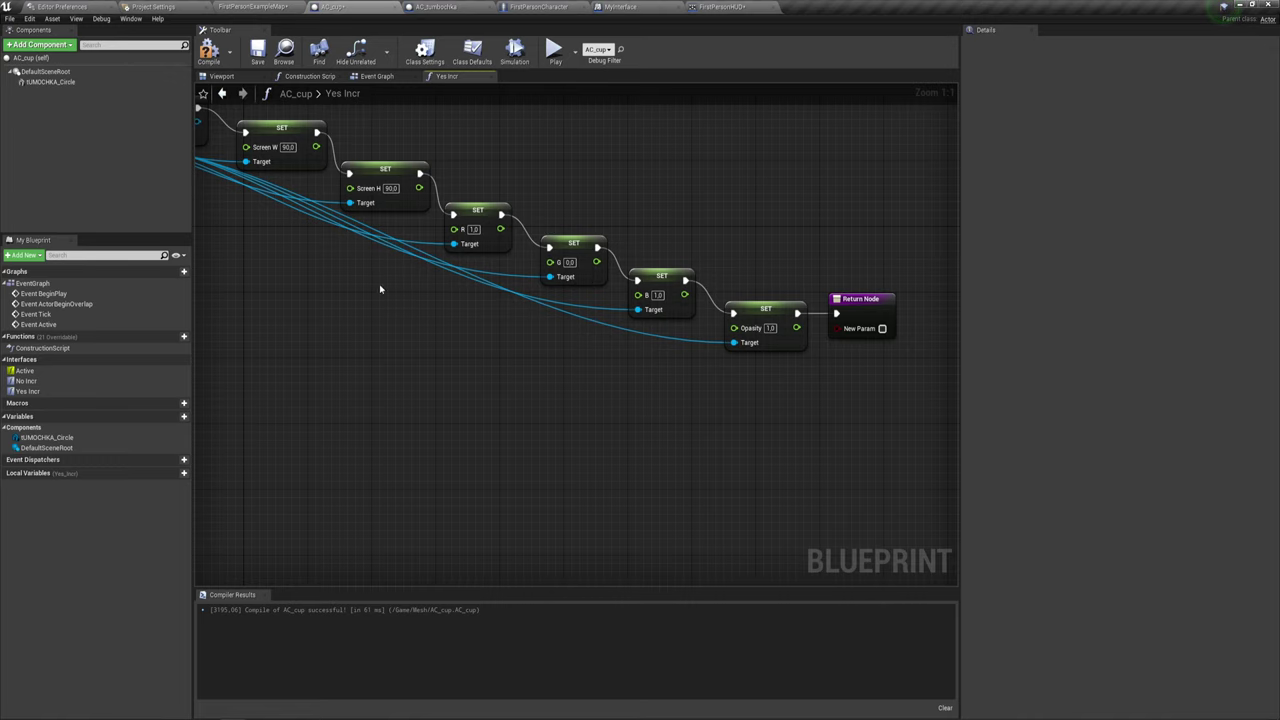
right_drag(380, 289, 567, 350)
click(228, 58)
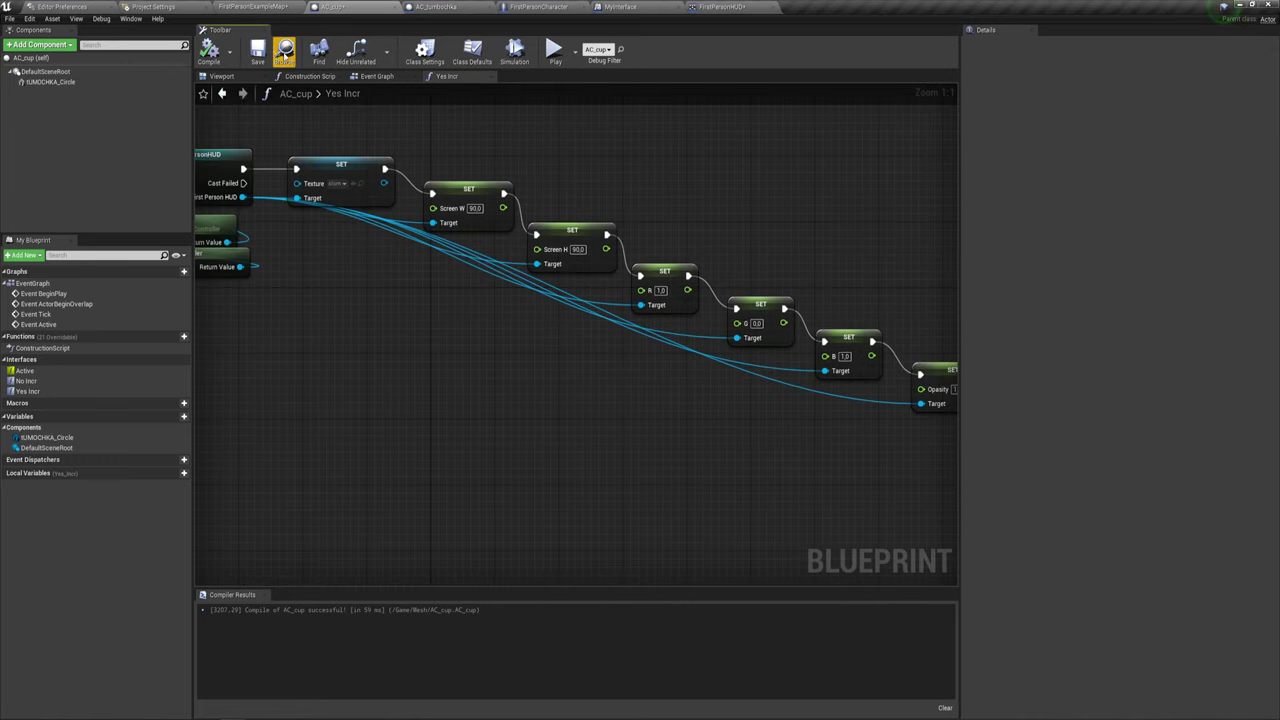
Play-test picking up and dropping the cup and aiming at the yellow box, then return to the level map.
click(554, 52)
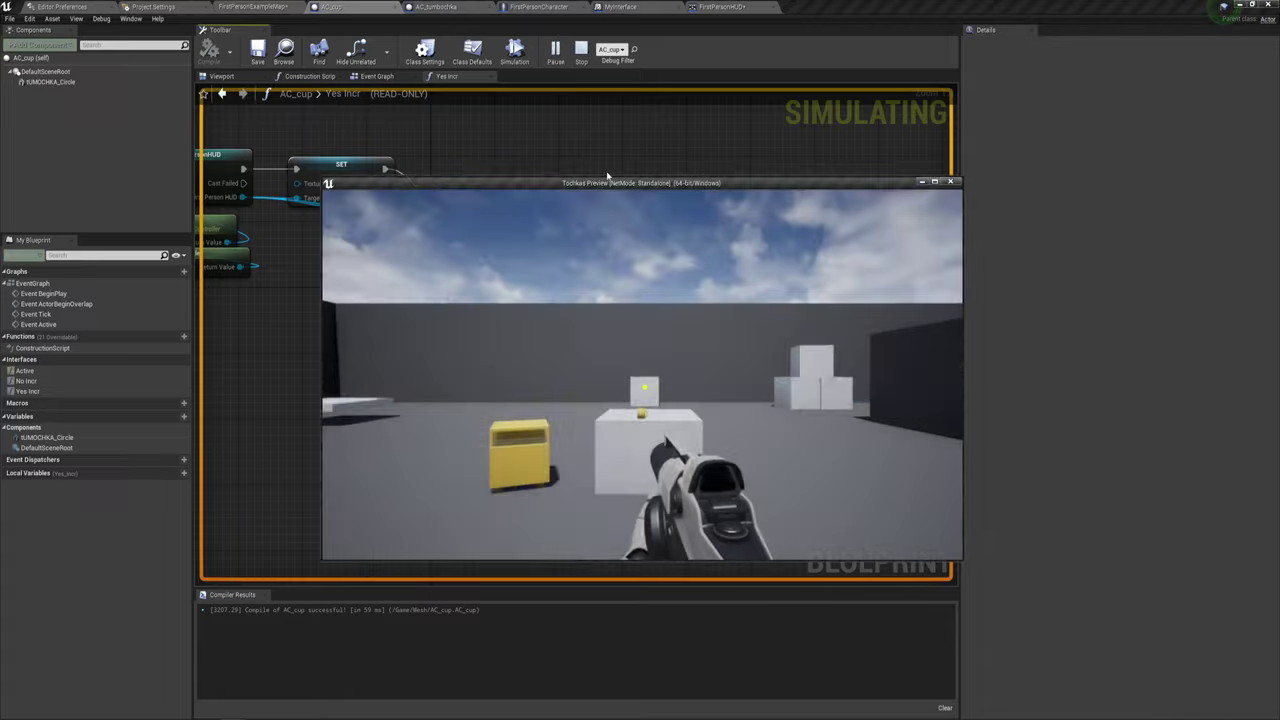
key(w)
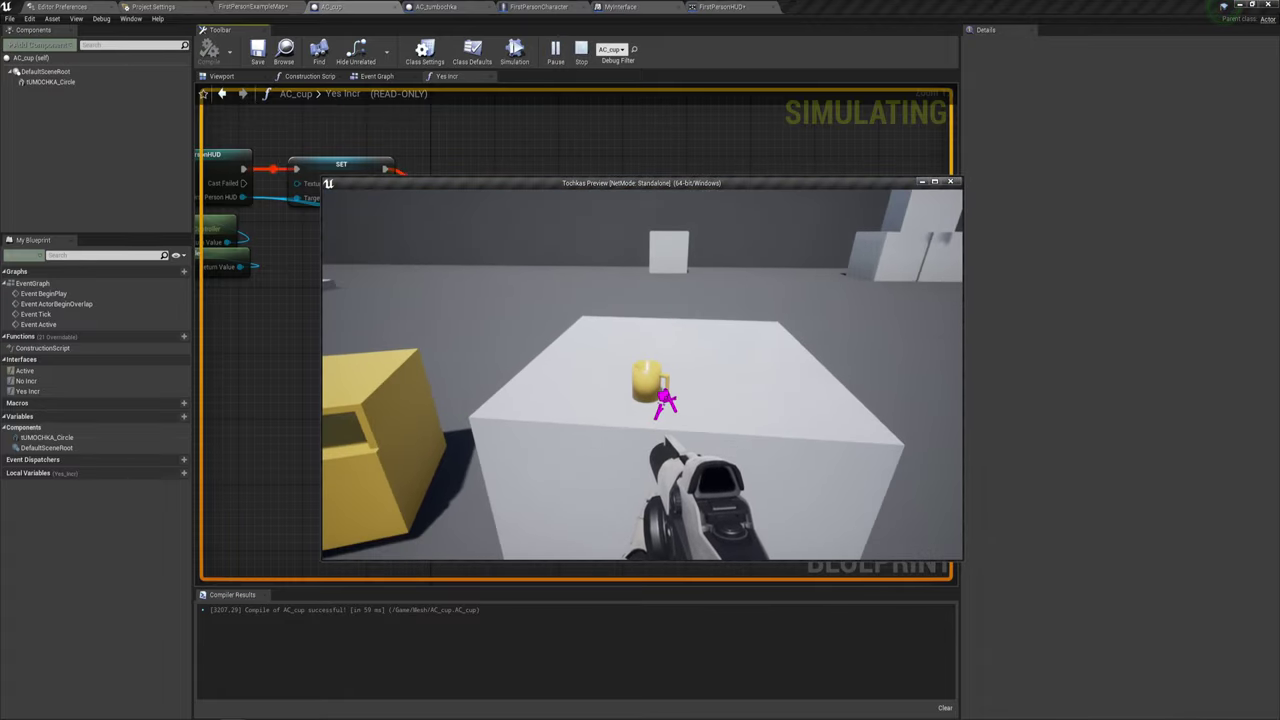
key(s)
key(w)
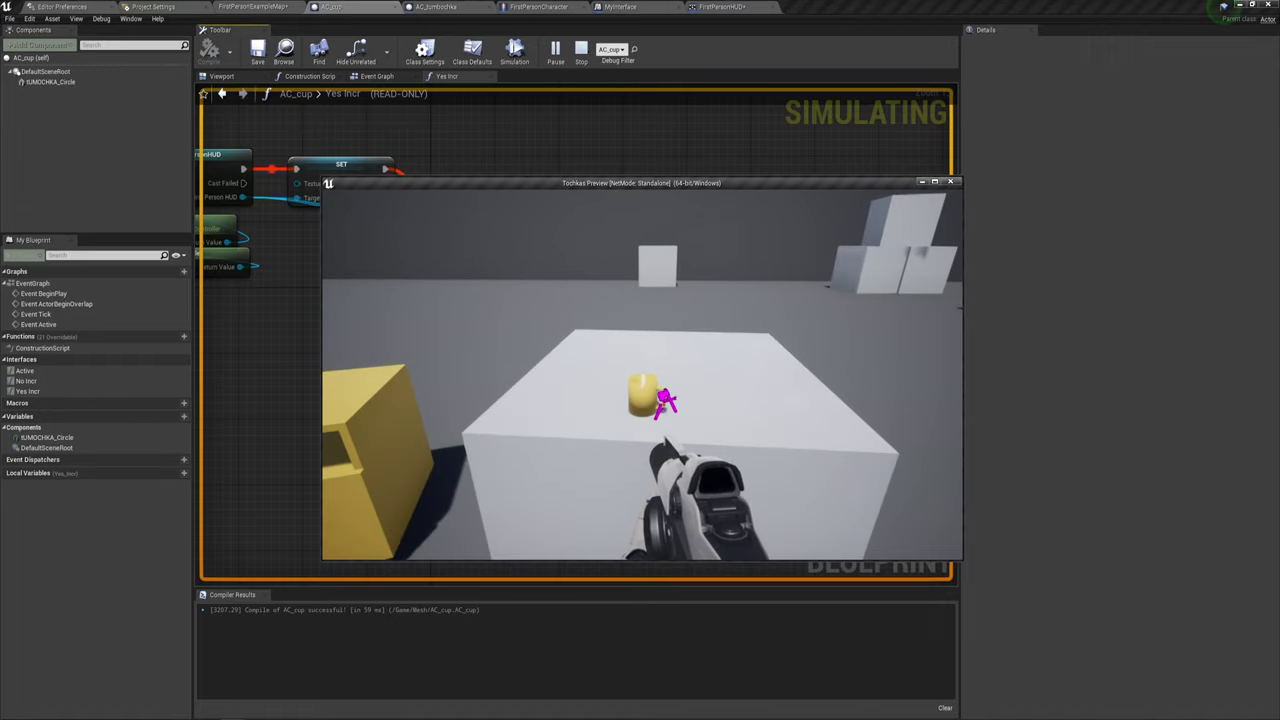
key(e)
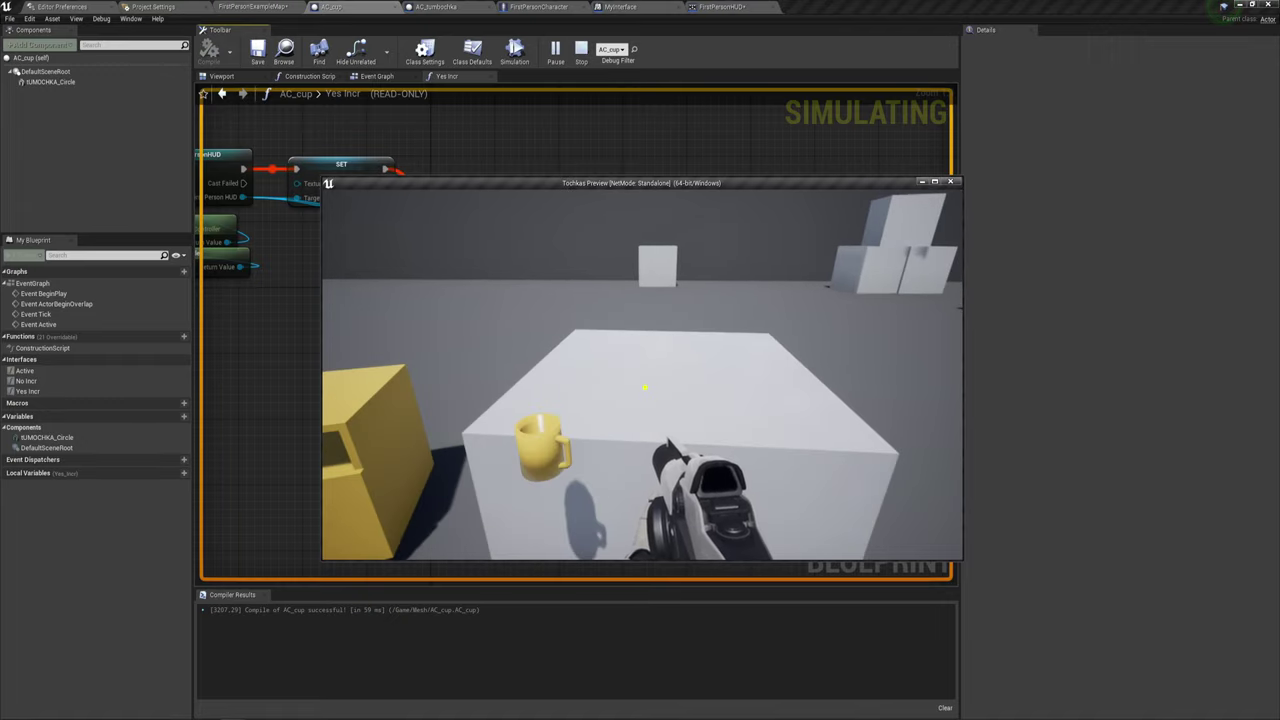
key(s)
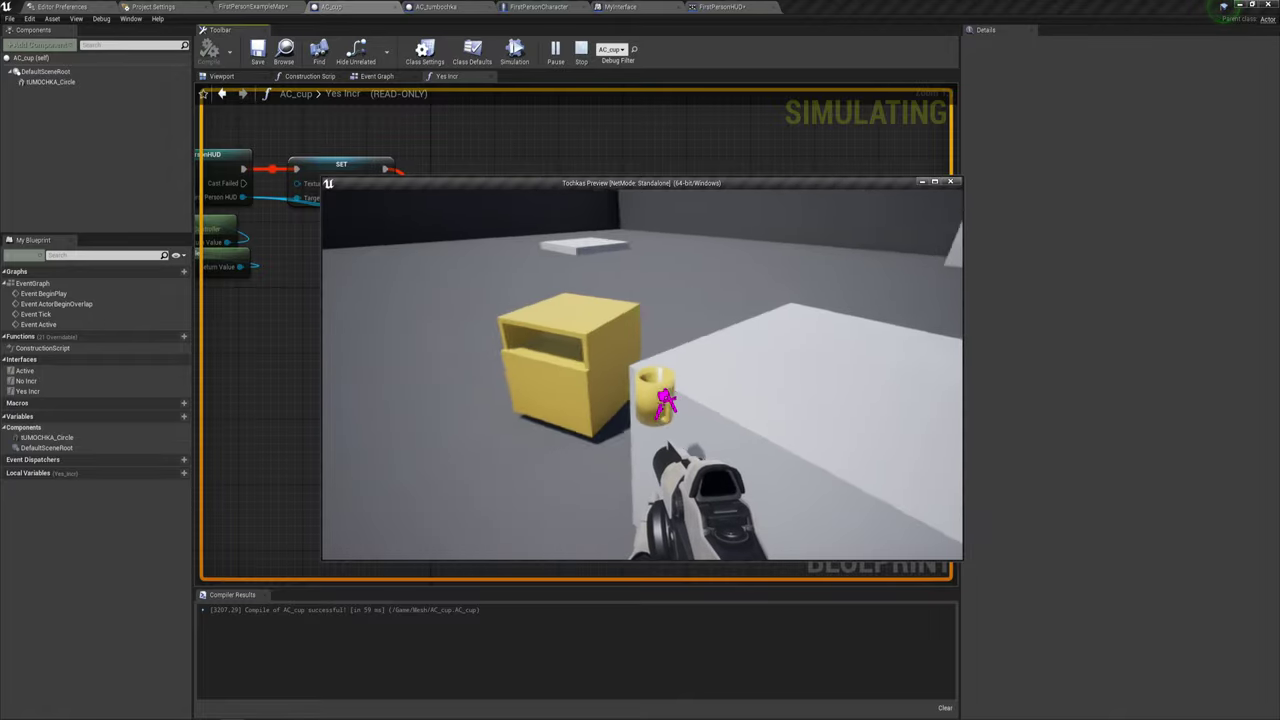
key(w)
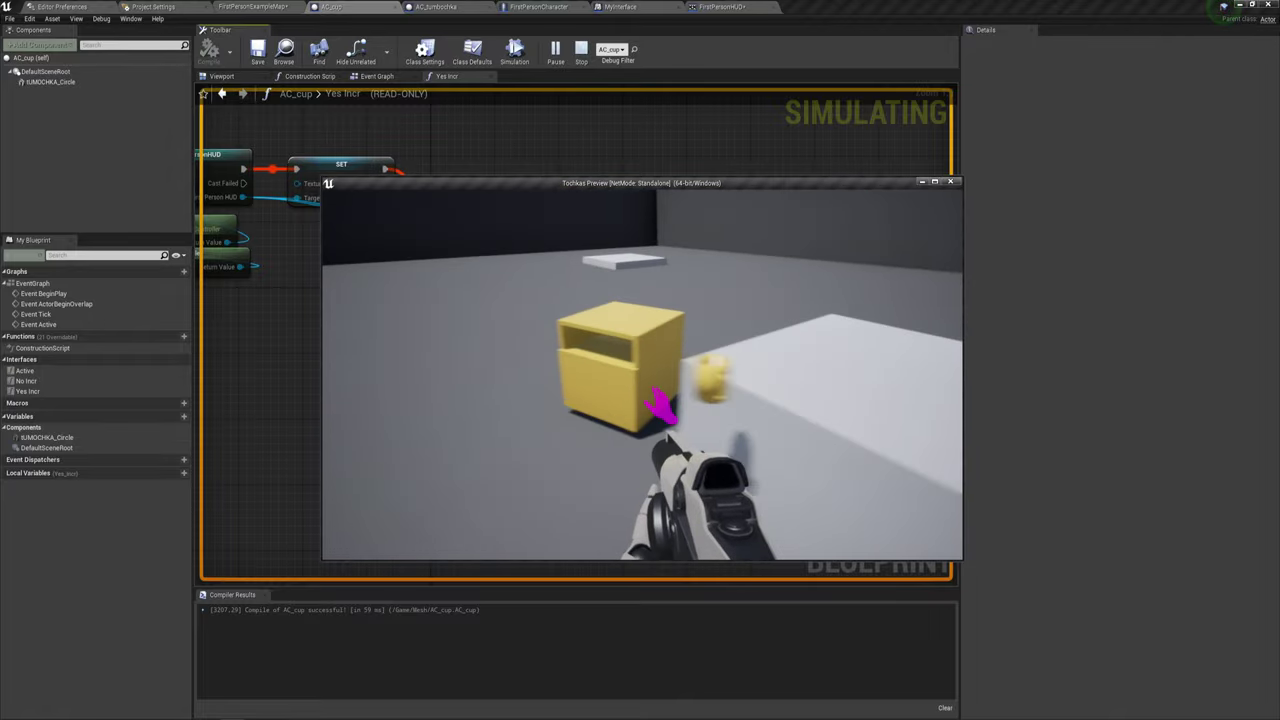
key(s)
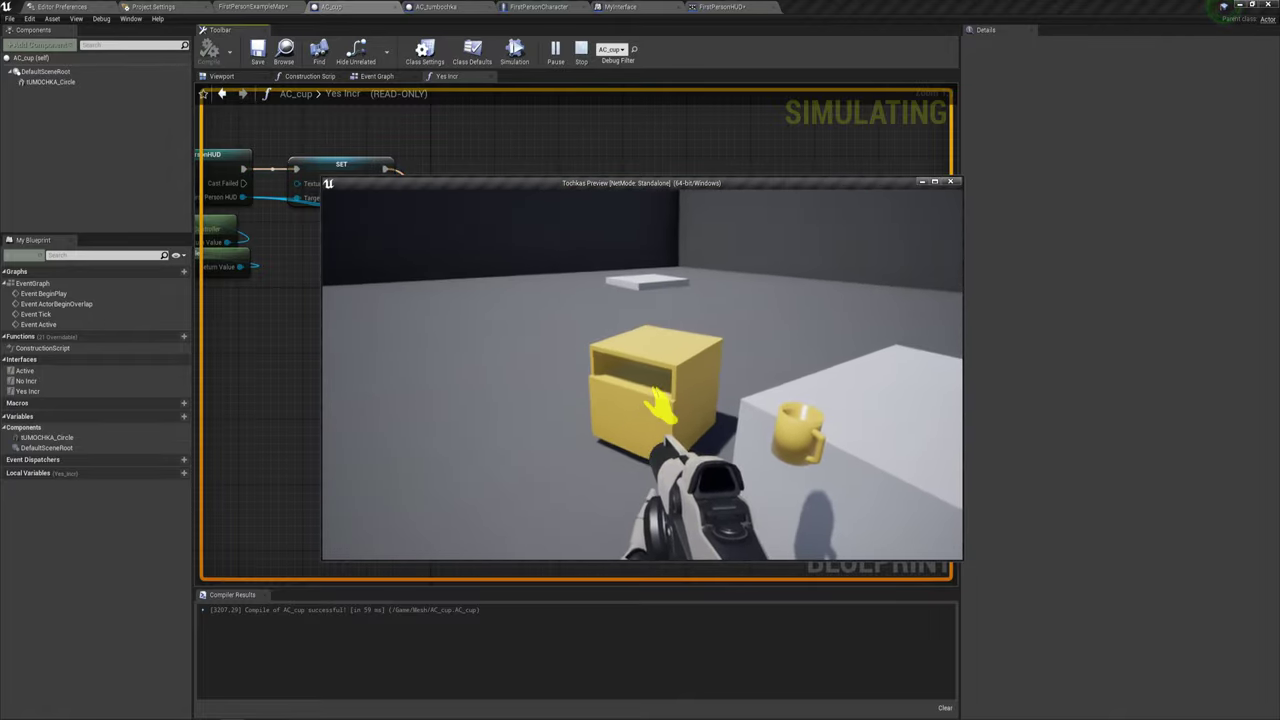
key(w)
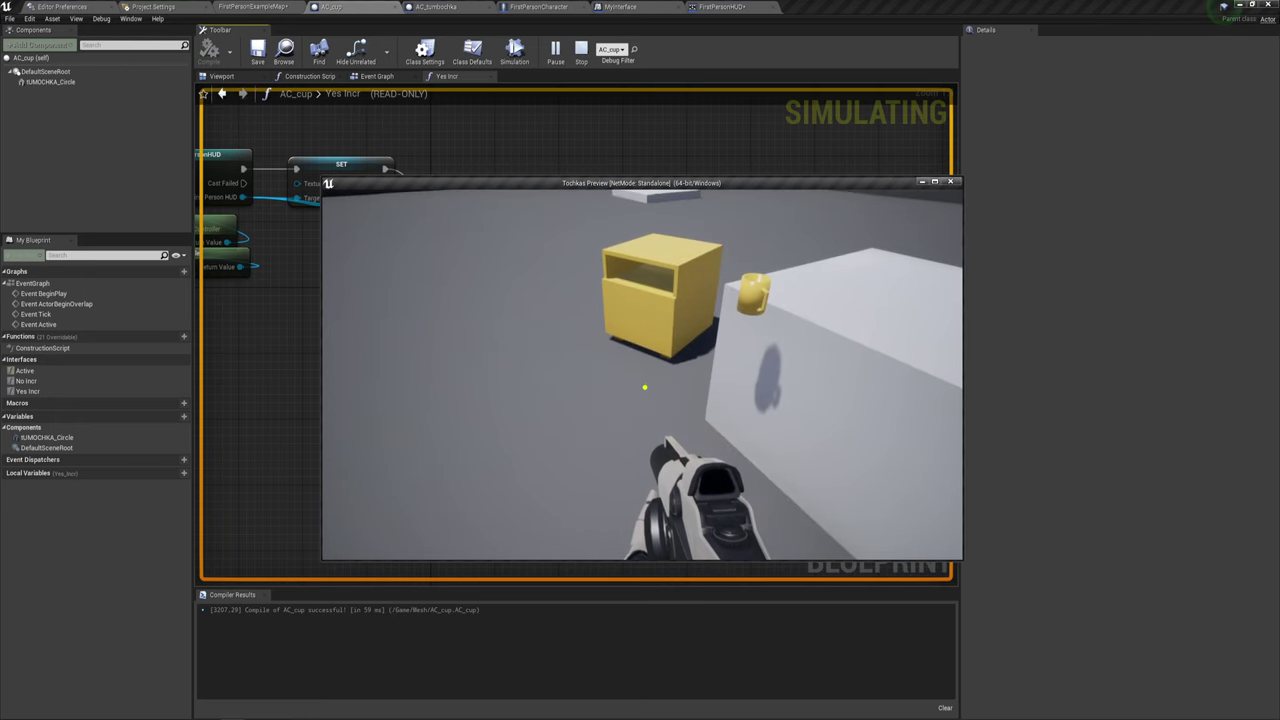
key(Escape)
click(238, 6)
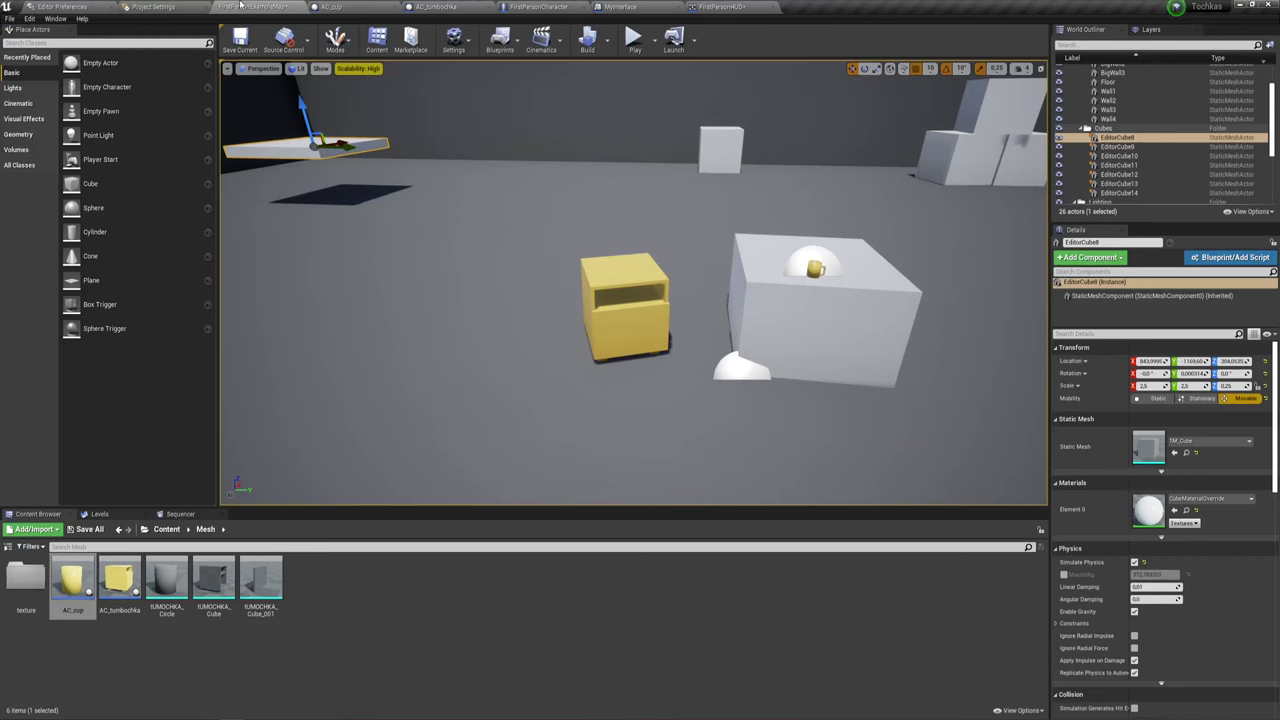
Open Func Linetrace, set the trace length multiplier to 200.0, compile, and start a play-test.
click(517, 8)
click(376, 76)
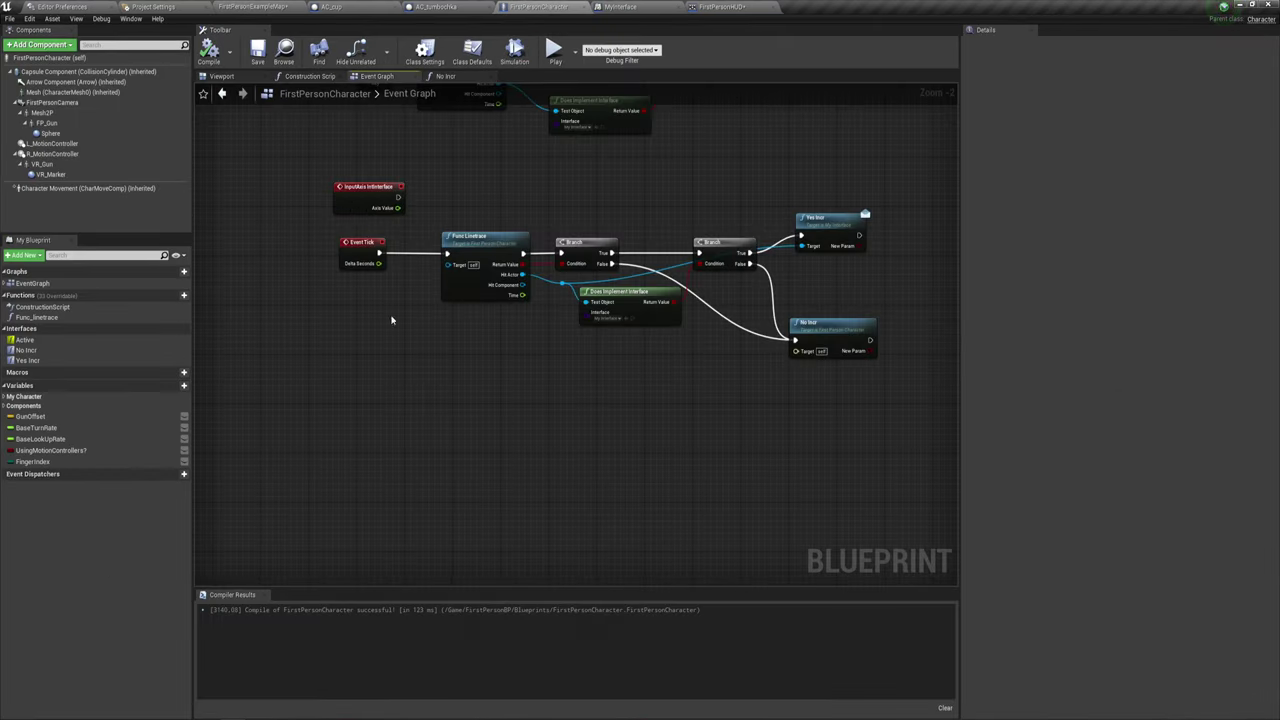
scroll(587, 347, up, 2)
scroll(521, 244, down, 1)
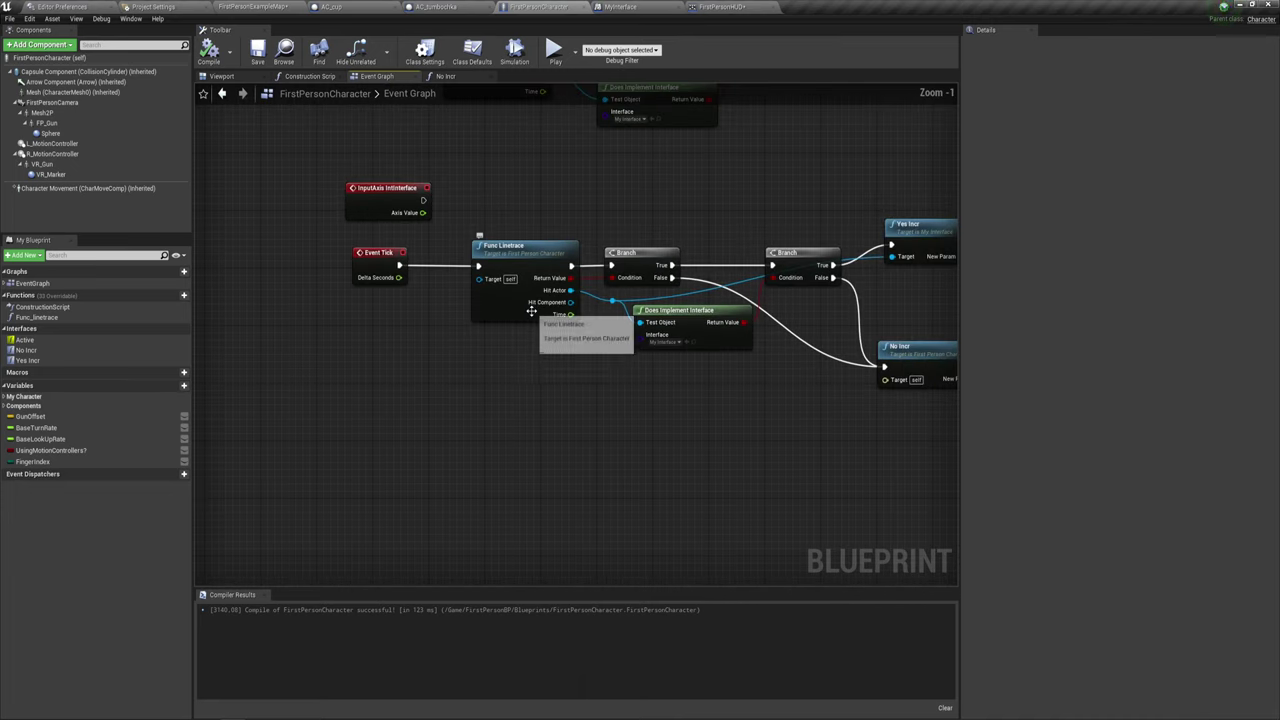
right_drag(521, 244, 525, 300)
double_click(482, 317)
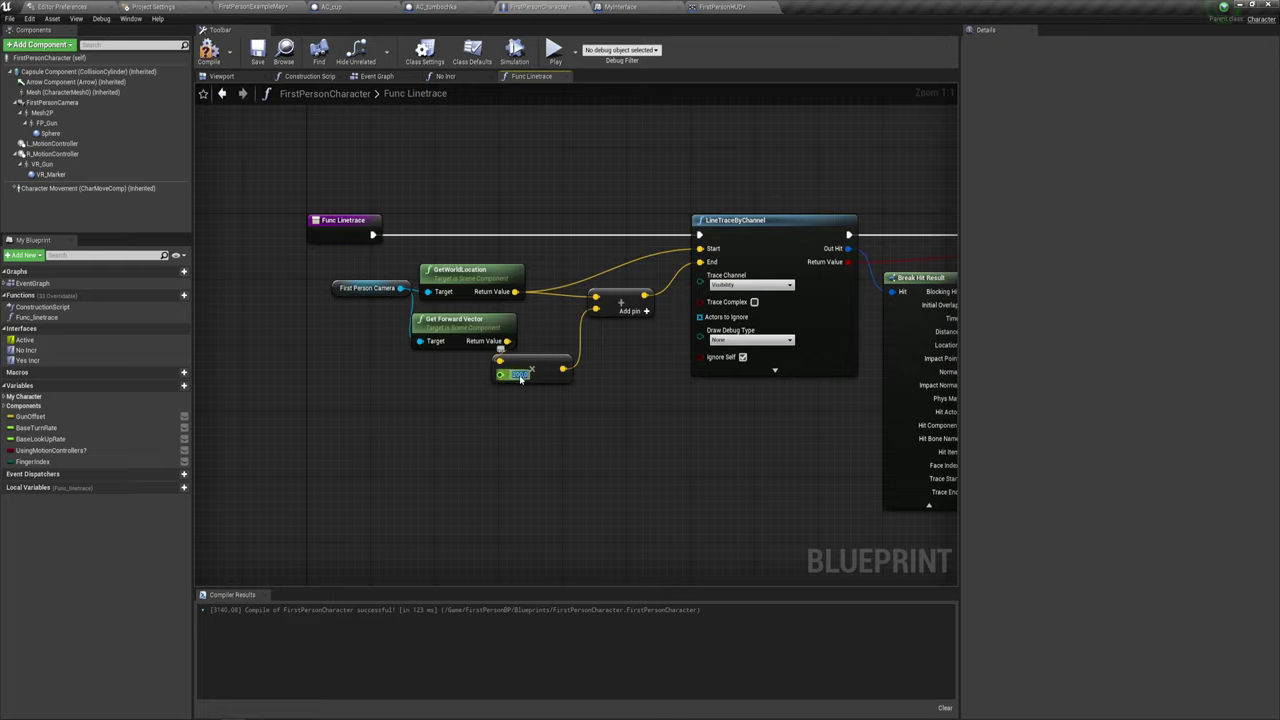
click(229, 53)
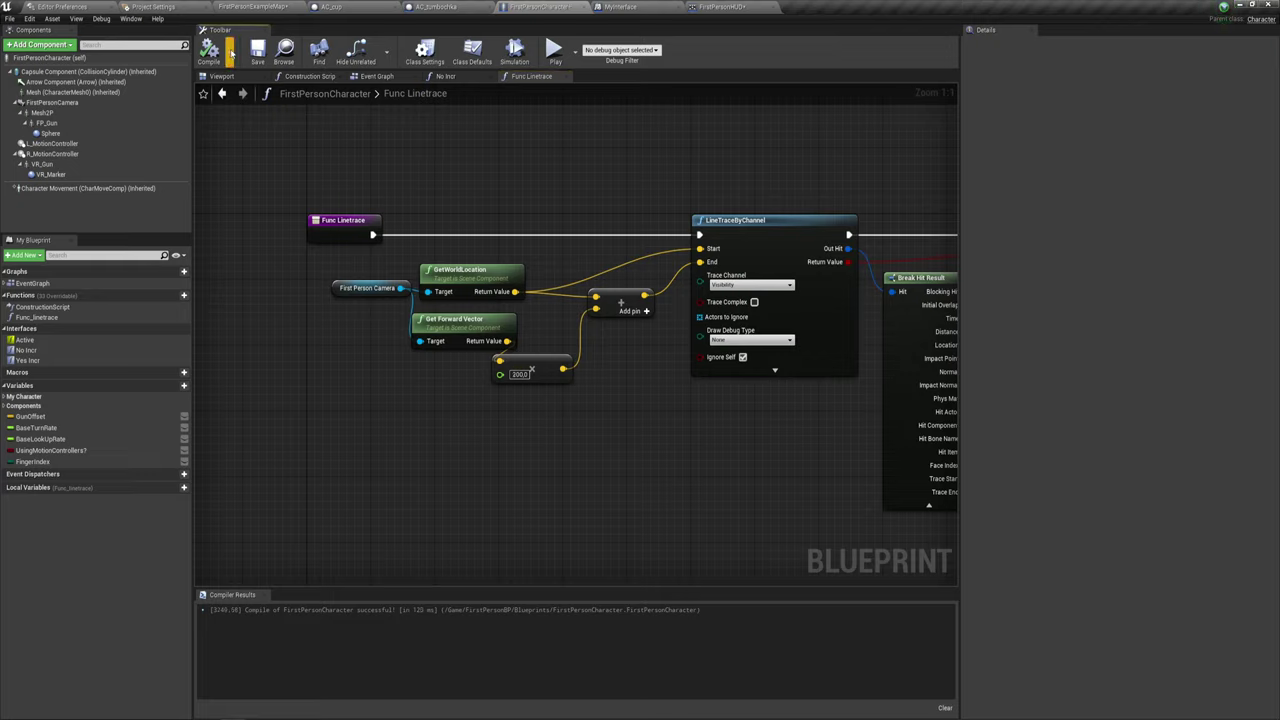
click(553, 50)
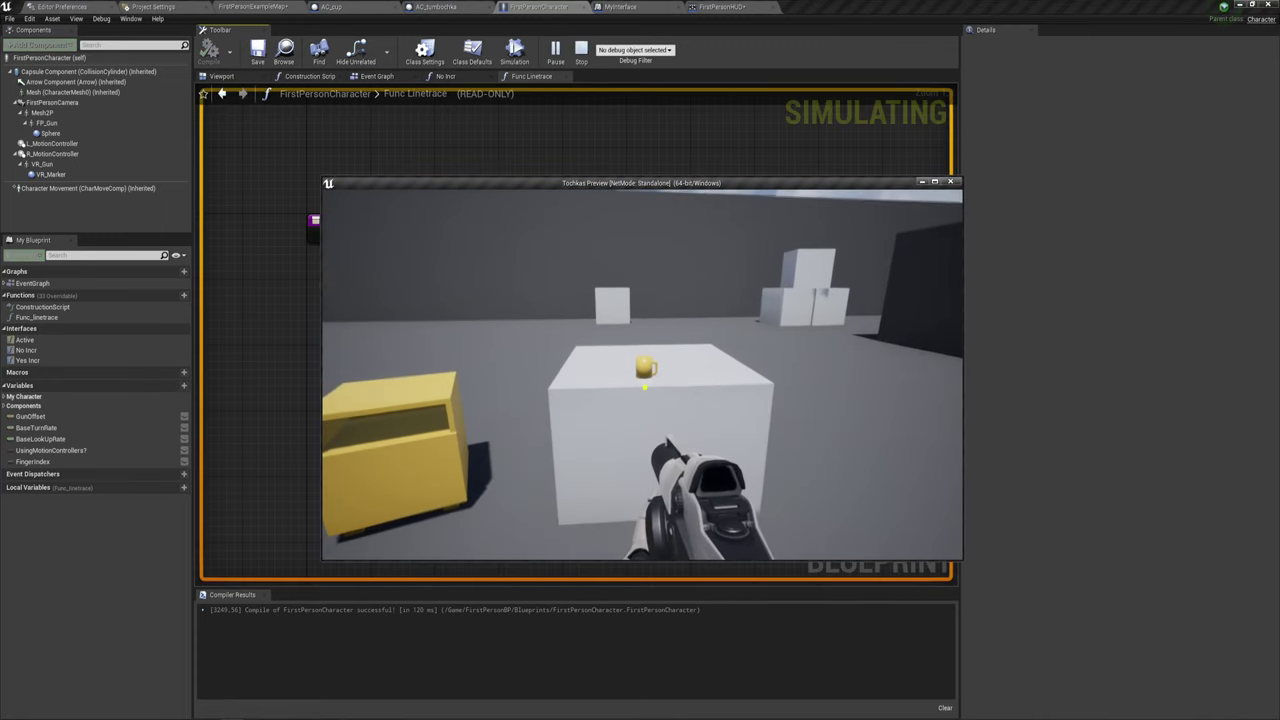
Play-test by walking to the yellow cabinet and opening its drawer, then stop with Esc.
key(w)
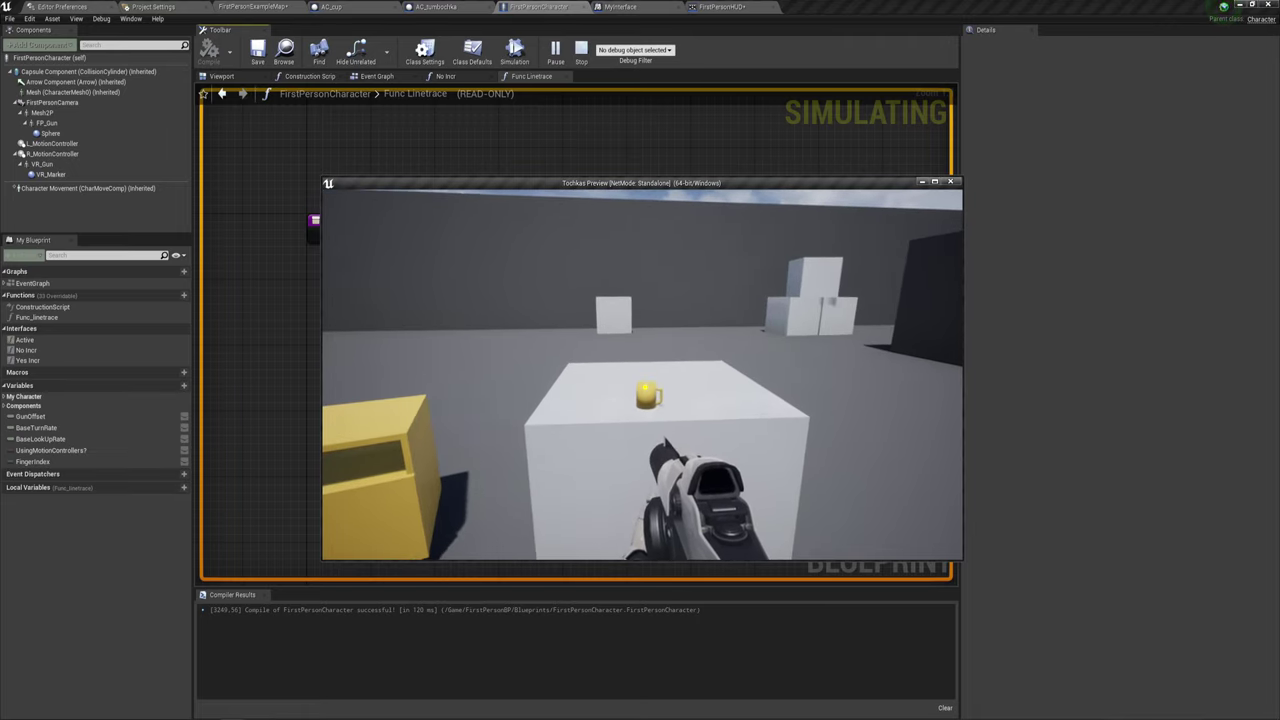
key(w)
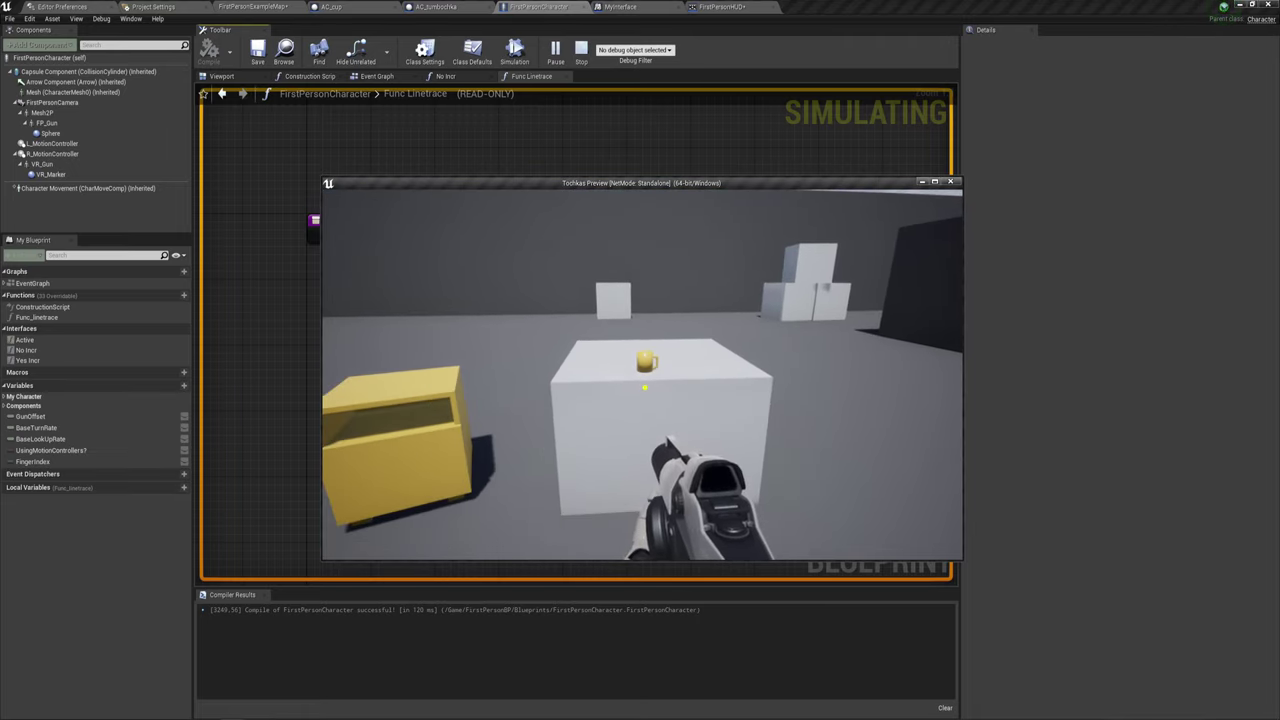
key(s)
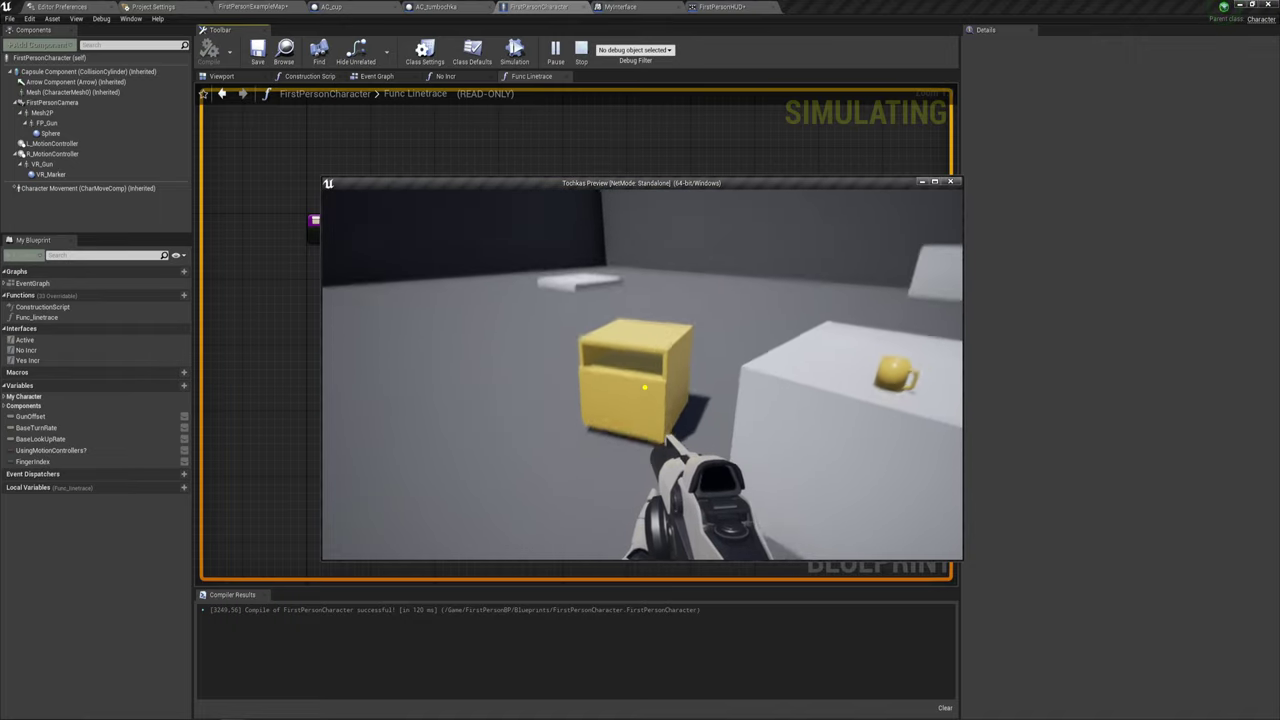
key(w)
key(s)
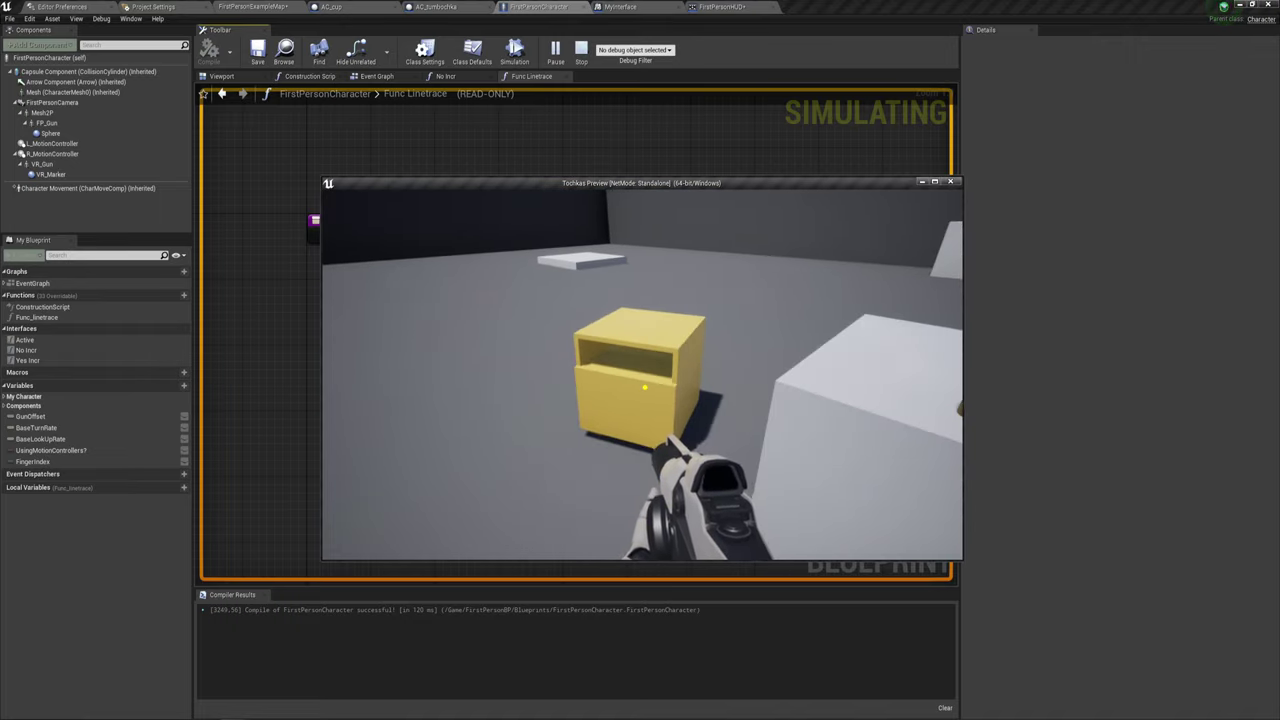
key(w)
key(w)
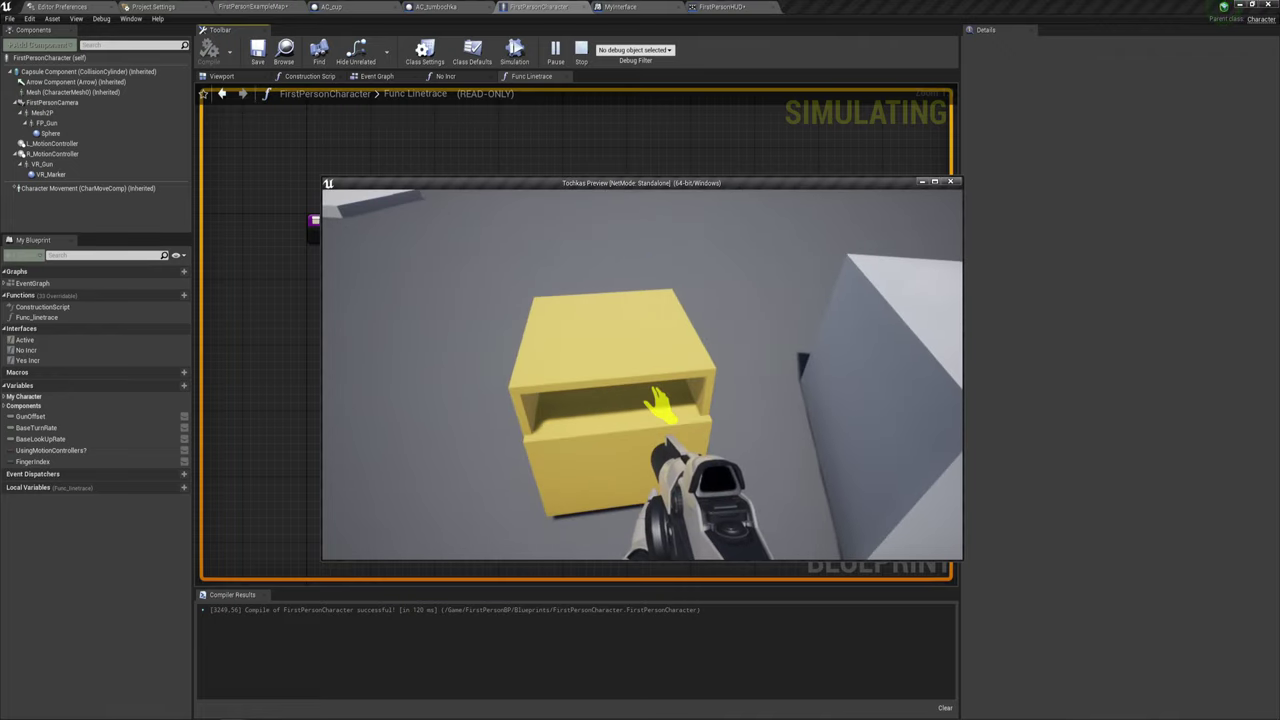
key(s)
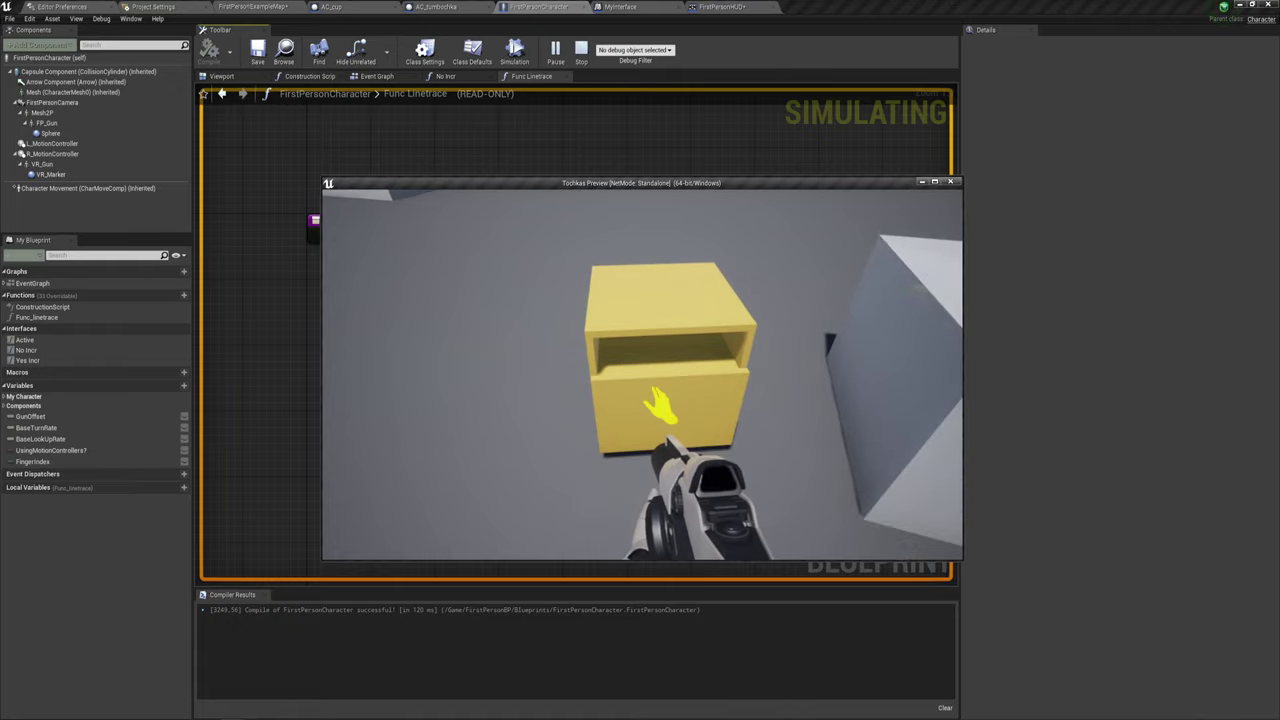
click(660, 405)
key(s)
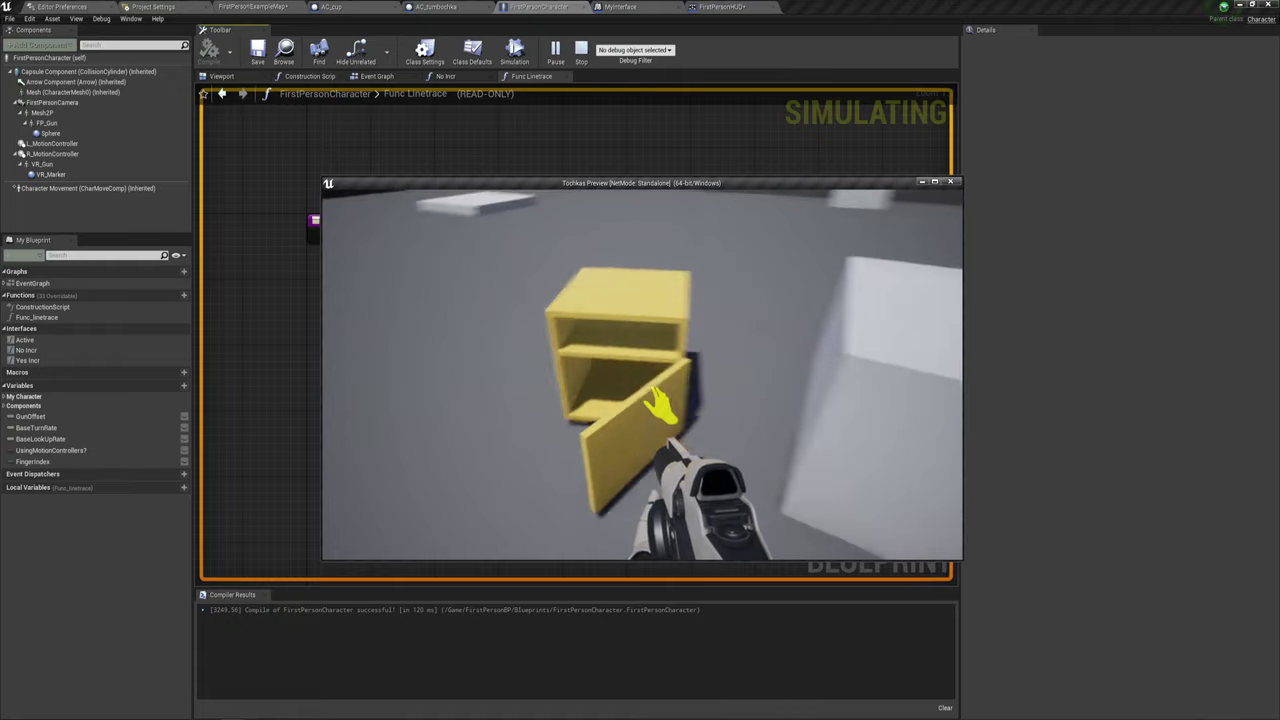
key(w)
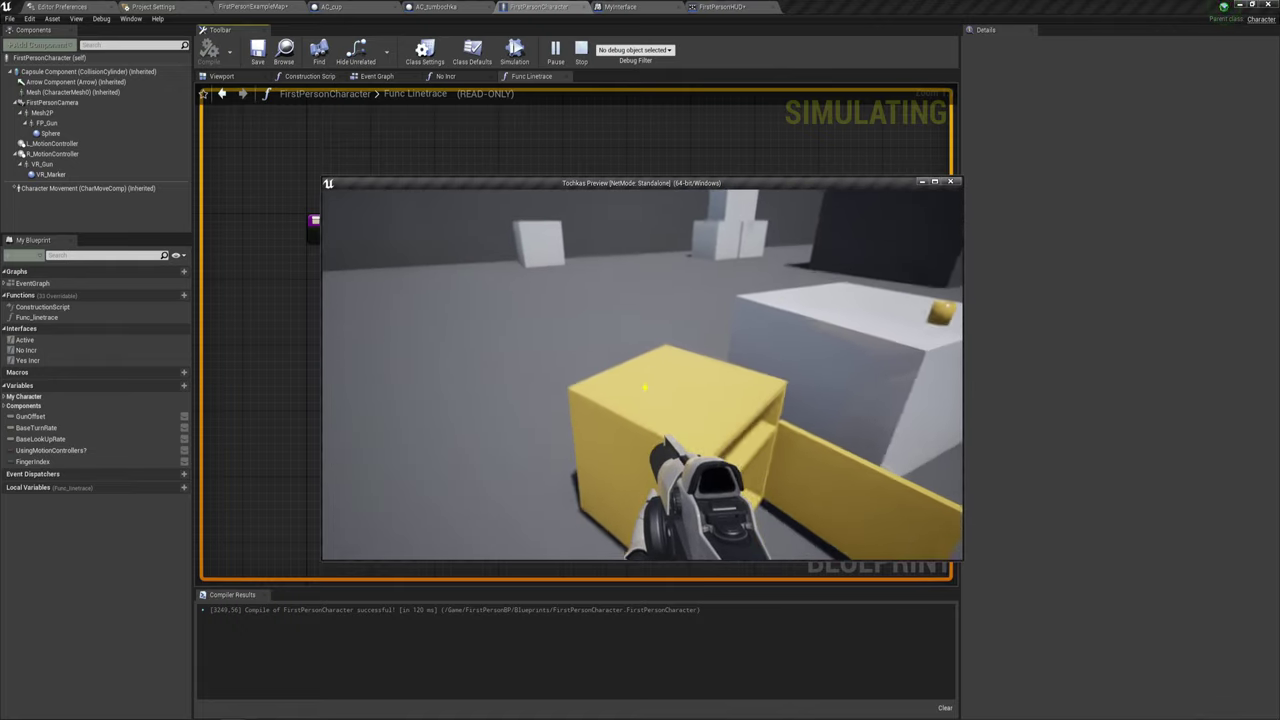
key(Escape)
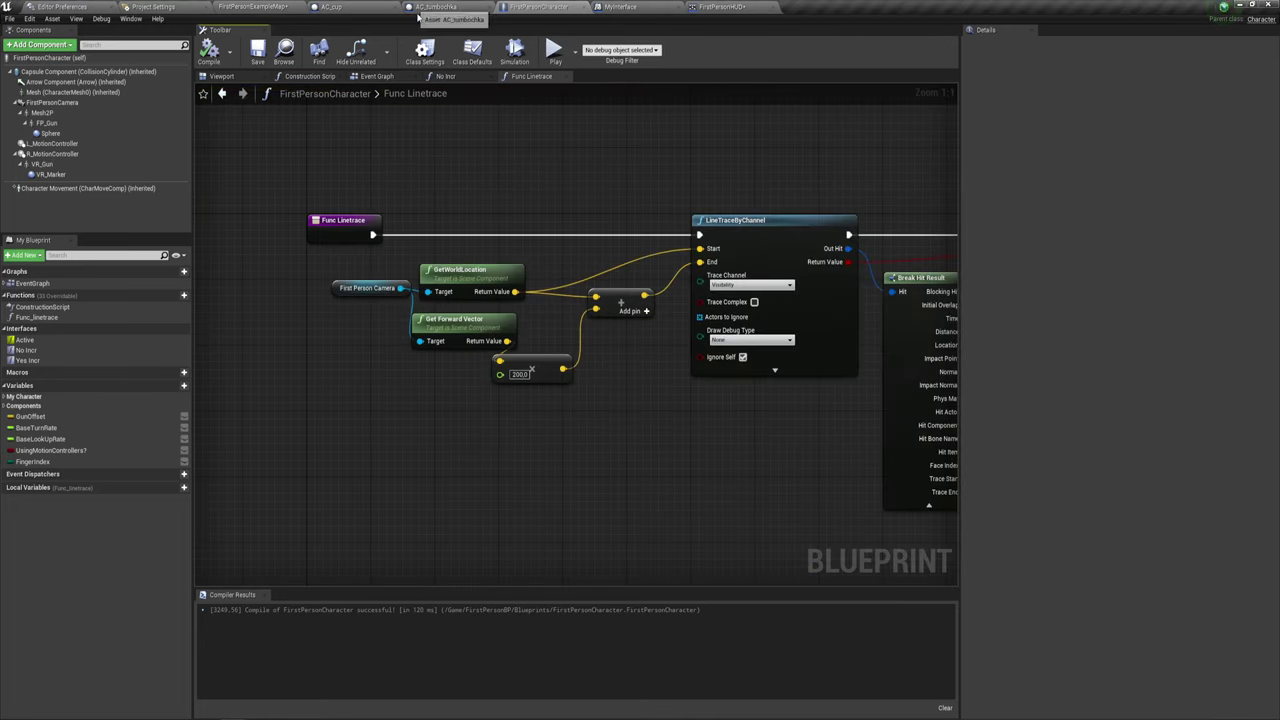
Start a second play-test, aim at the cabinet to close the drawer, then stop.
click(553, 50)
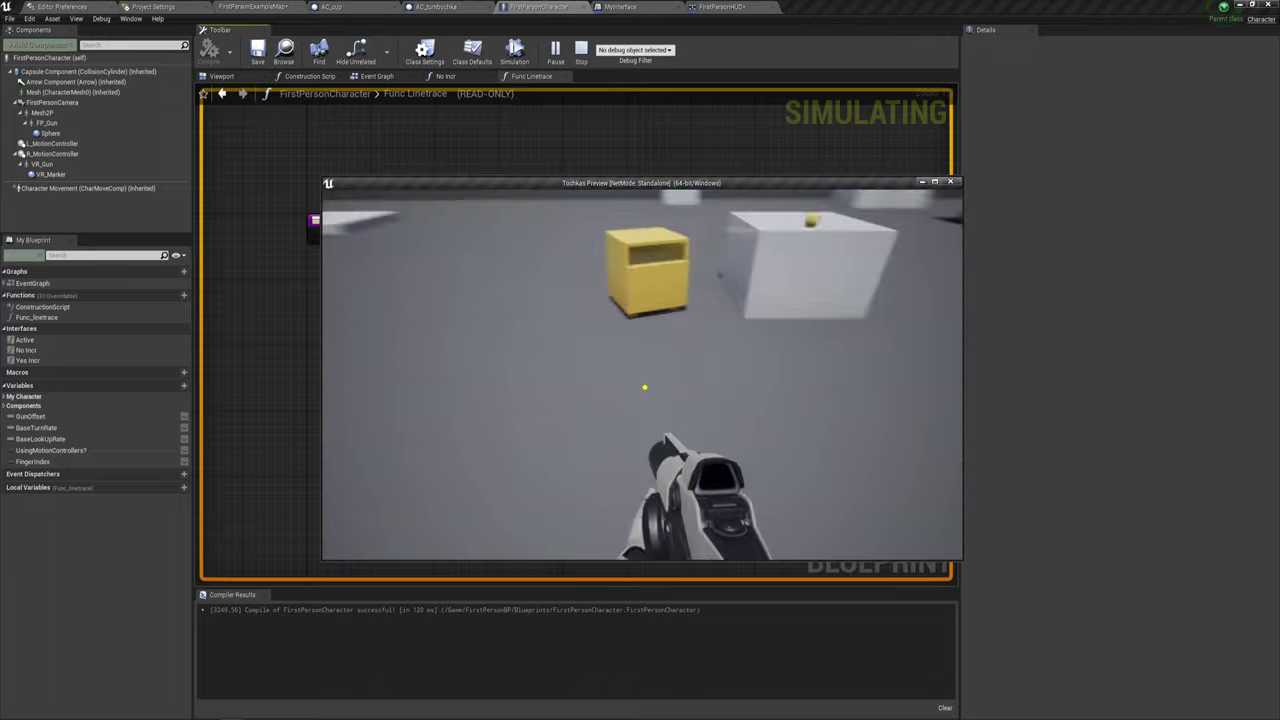
key(w)
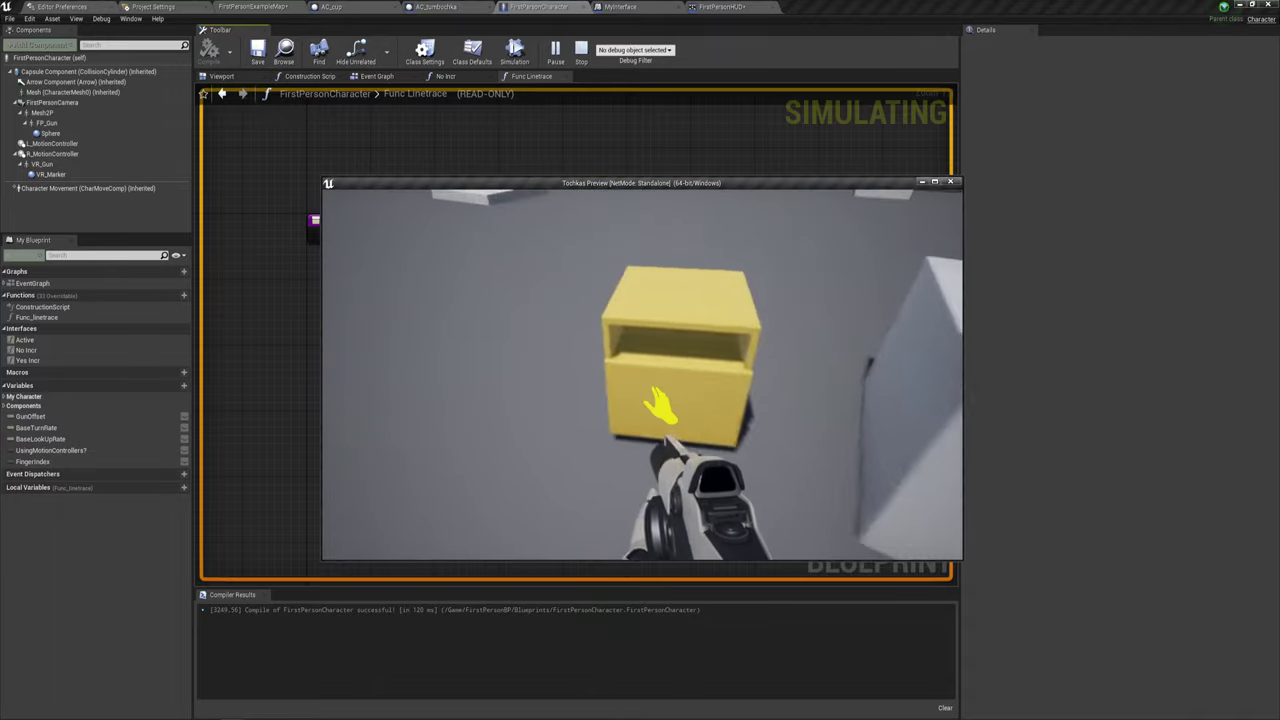
click(660, 405)
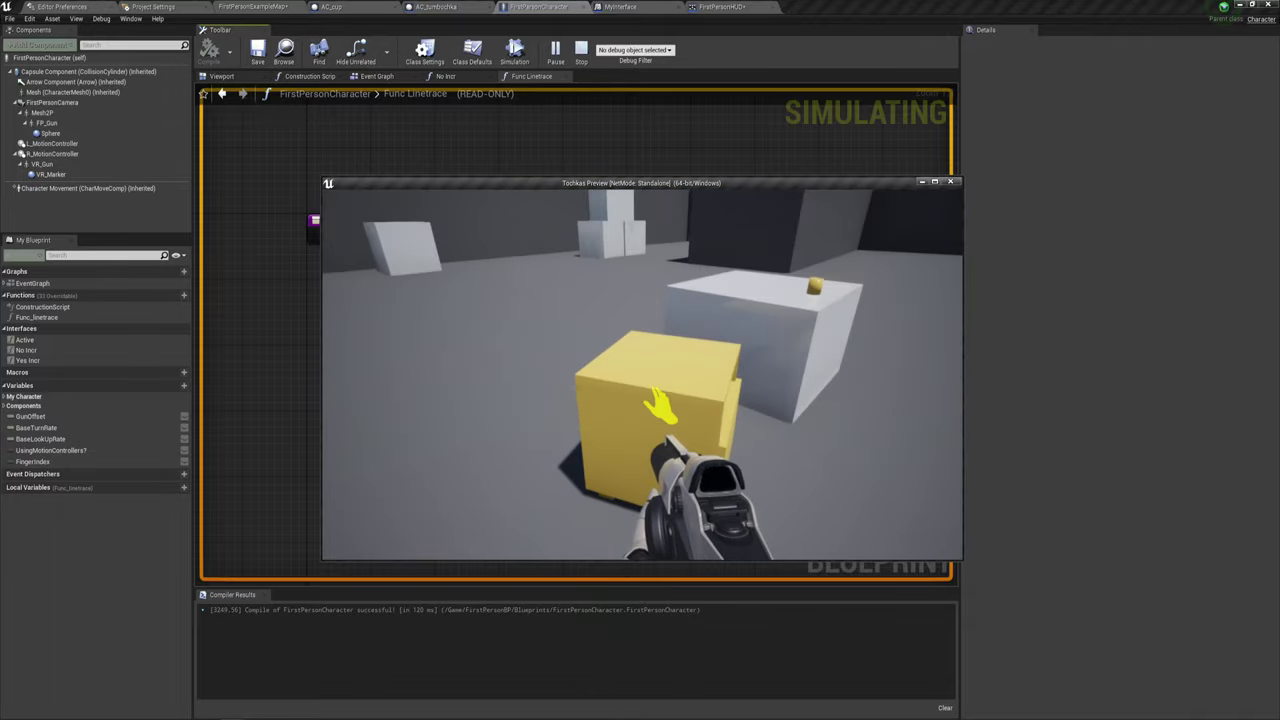
key(Escape)
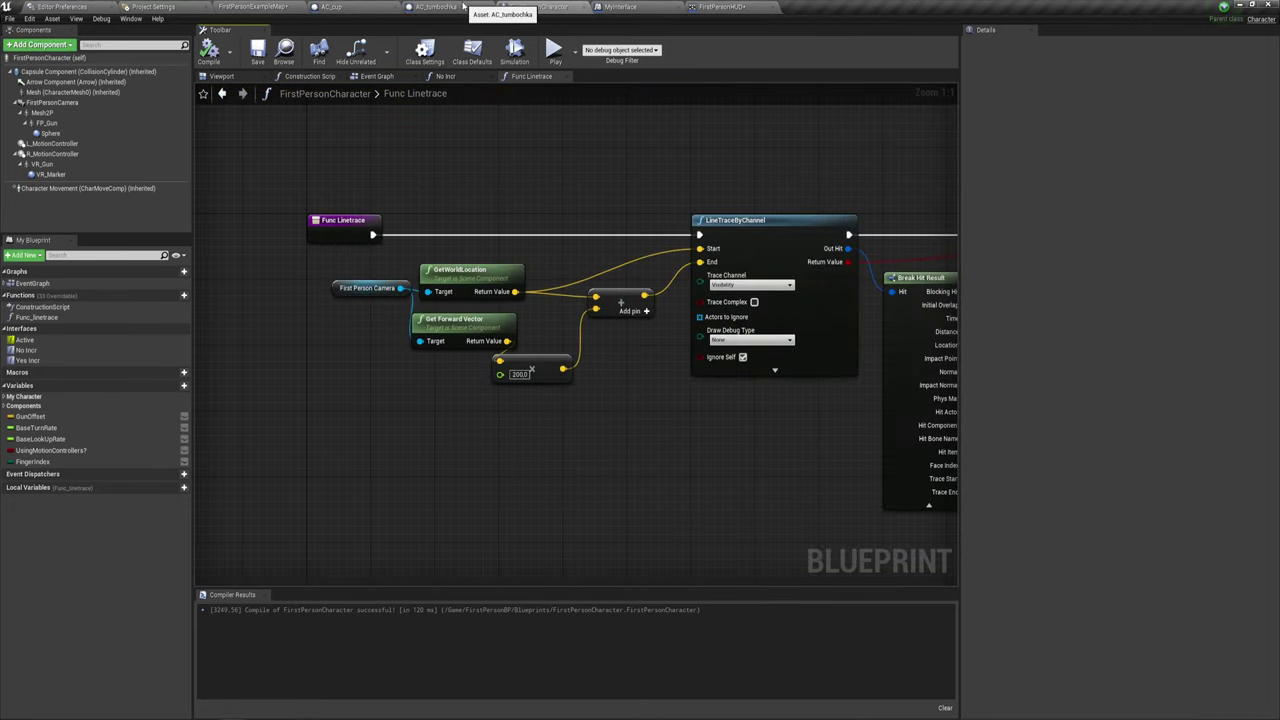
Return to the FirstPersonCharacter Event Graph and move the Yes Incr node up and right.
click(452, 7)
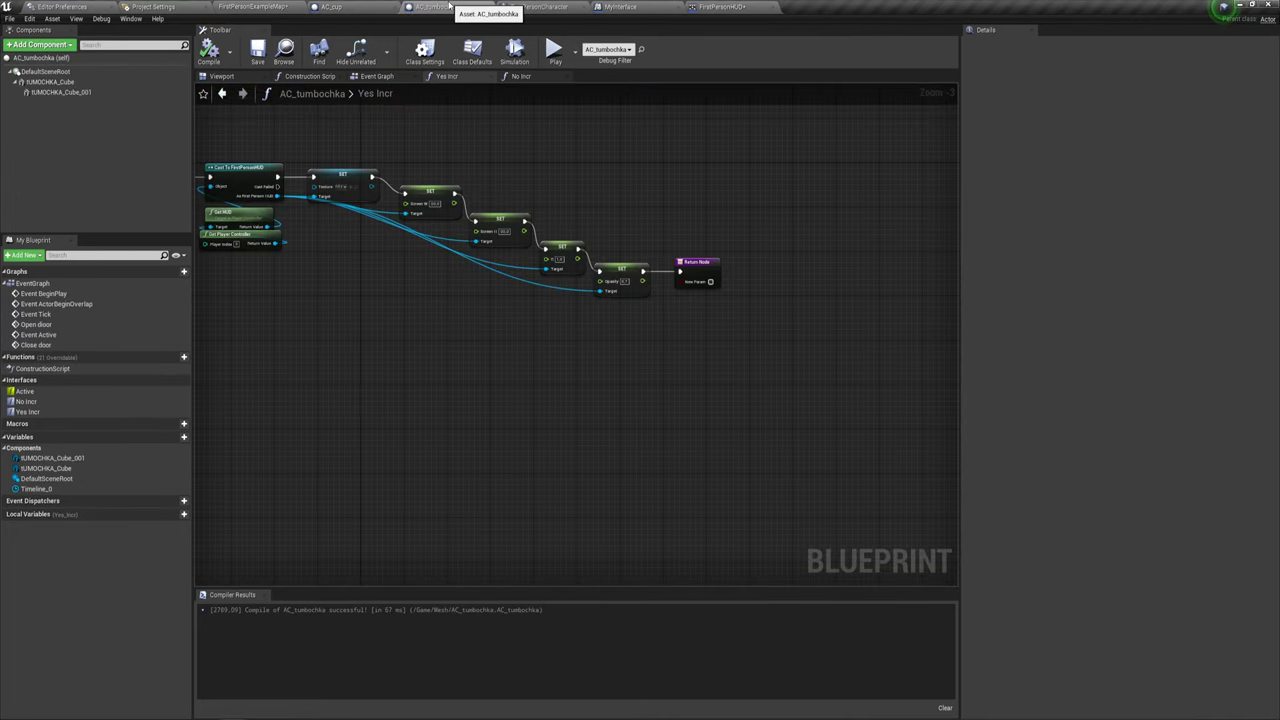
click(527, 8)
click(380, 63)
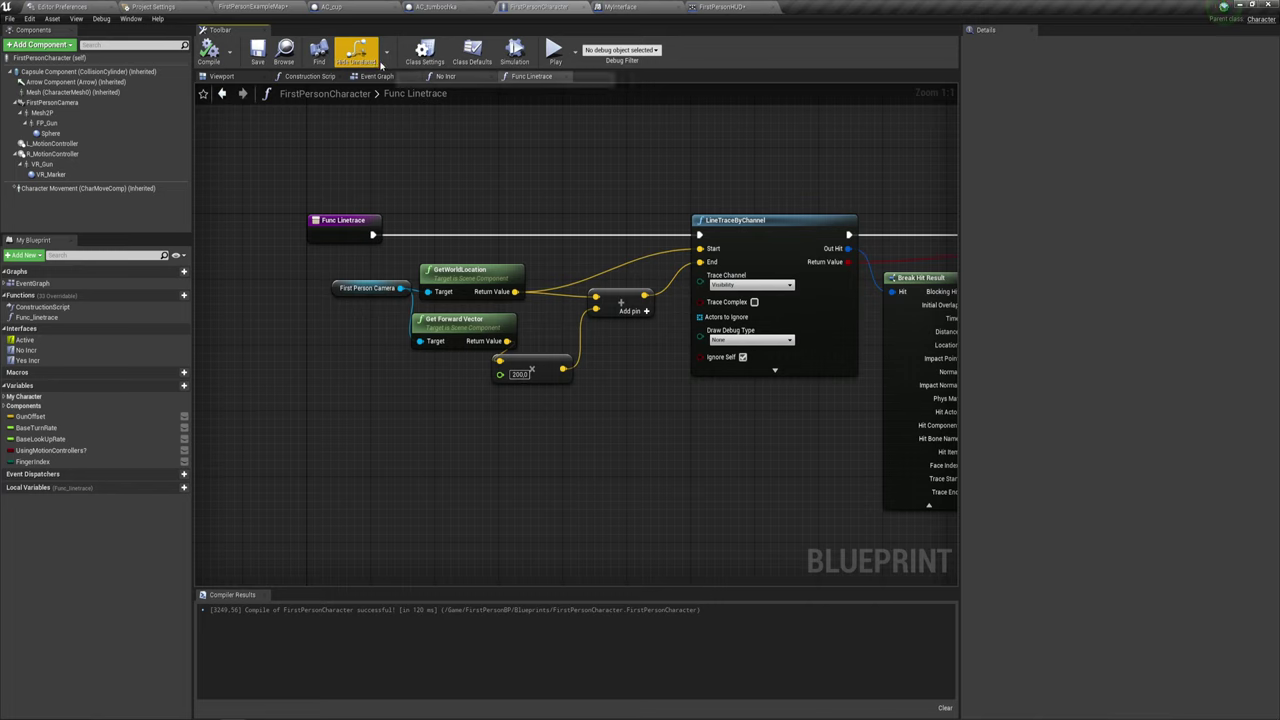
click(378, 78)
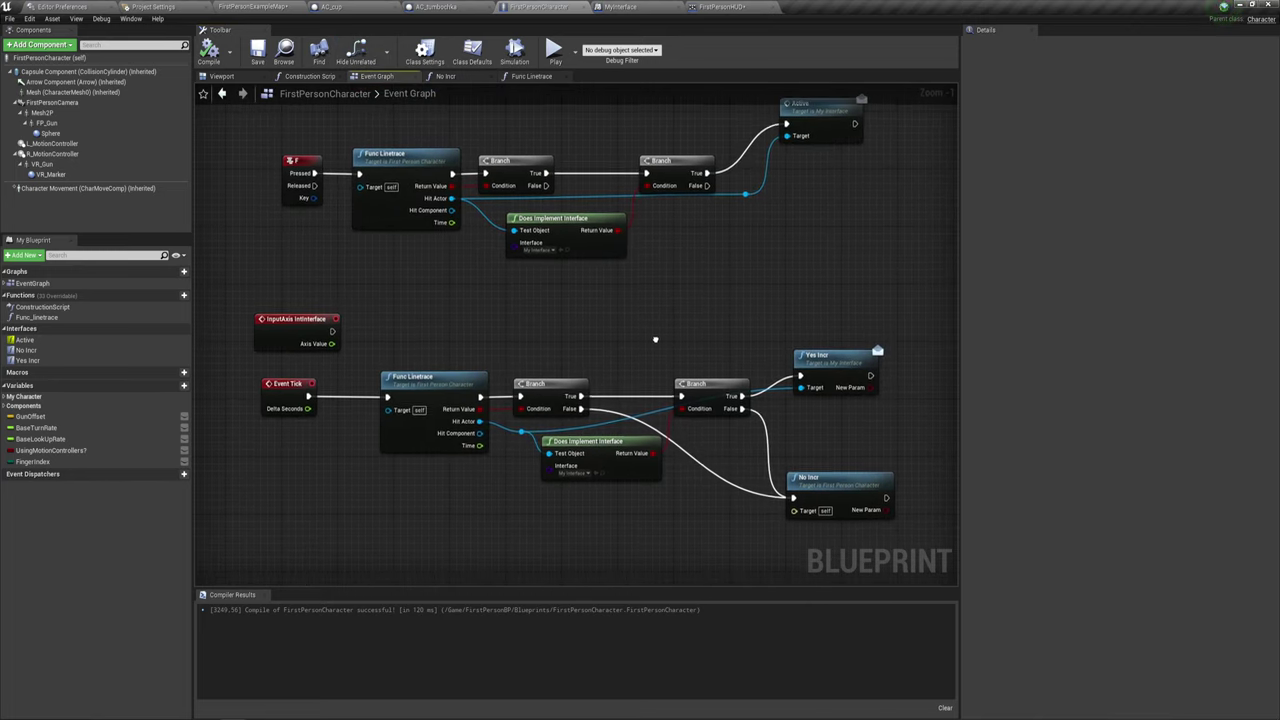
scroll(568, 205, up, 2)
right_drag(568, 205, 572, 255)
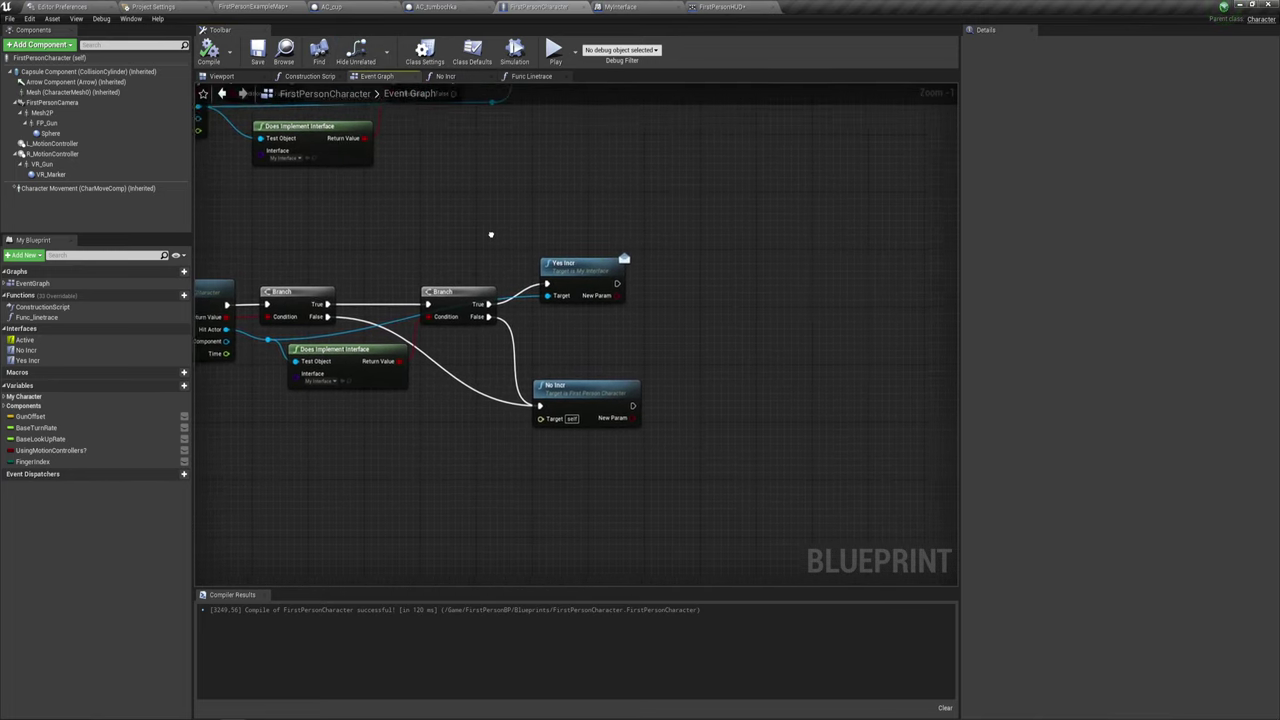
drag(572, 255, 719, 198)
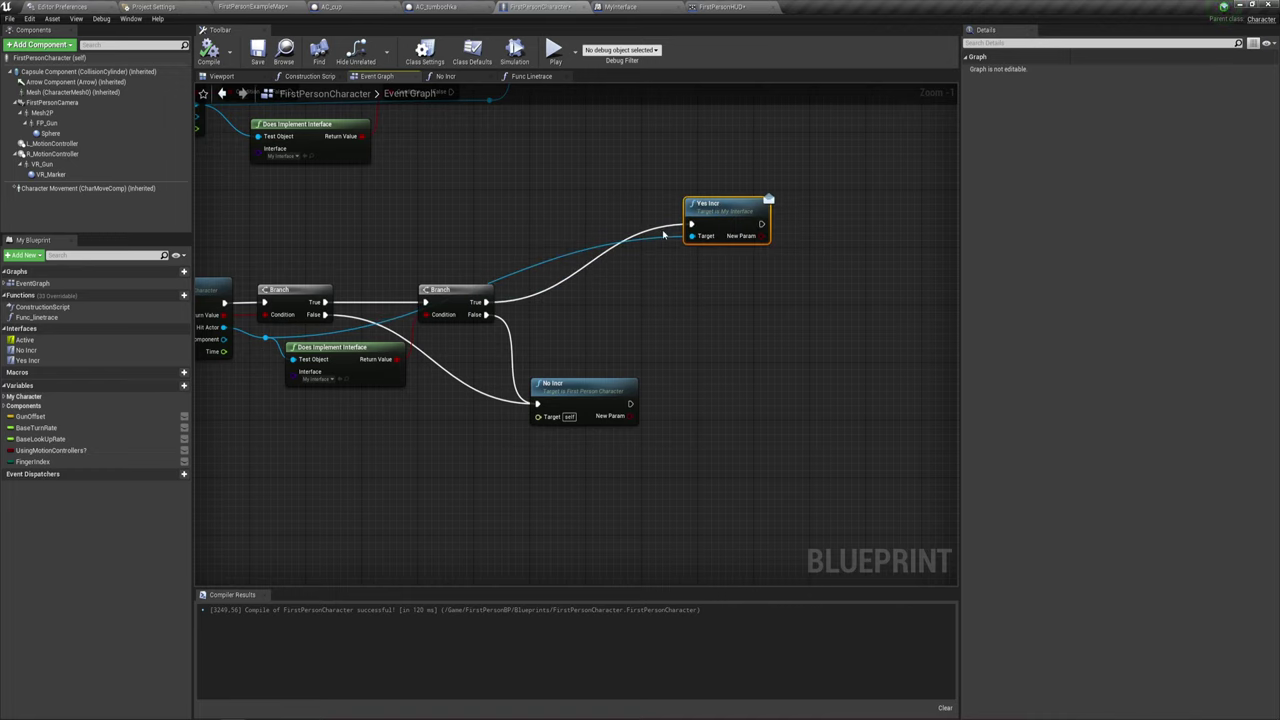
right_drag(425, 329, 525, 289)
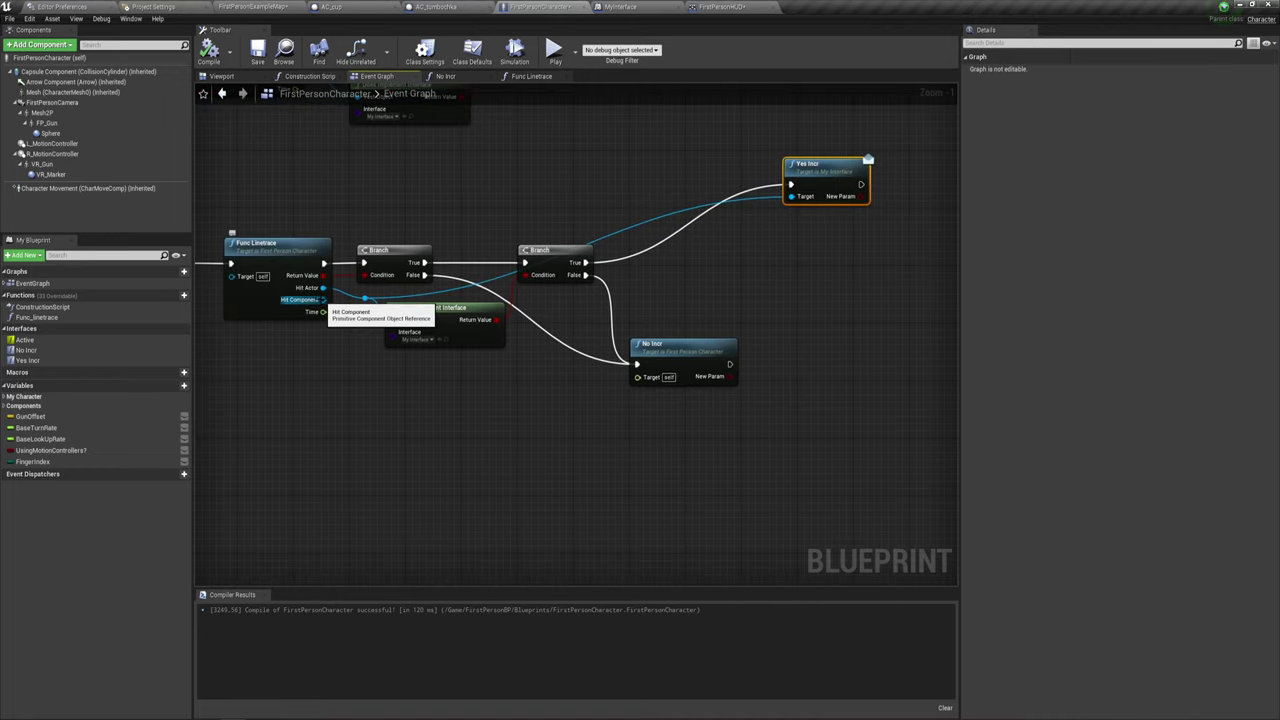
Add a Component Has Tag node on the Hit Component beside the second Branch.
drag(323, 299, 408, 393)
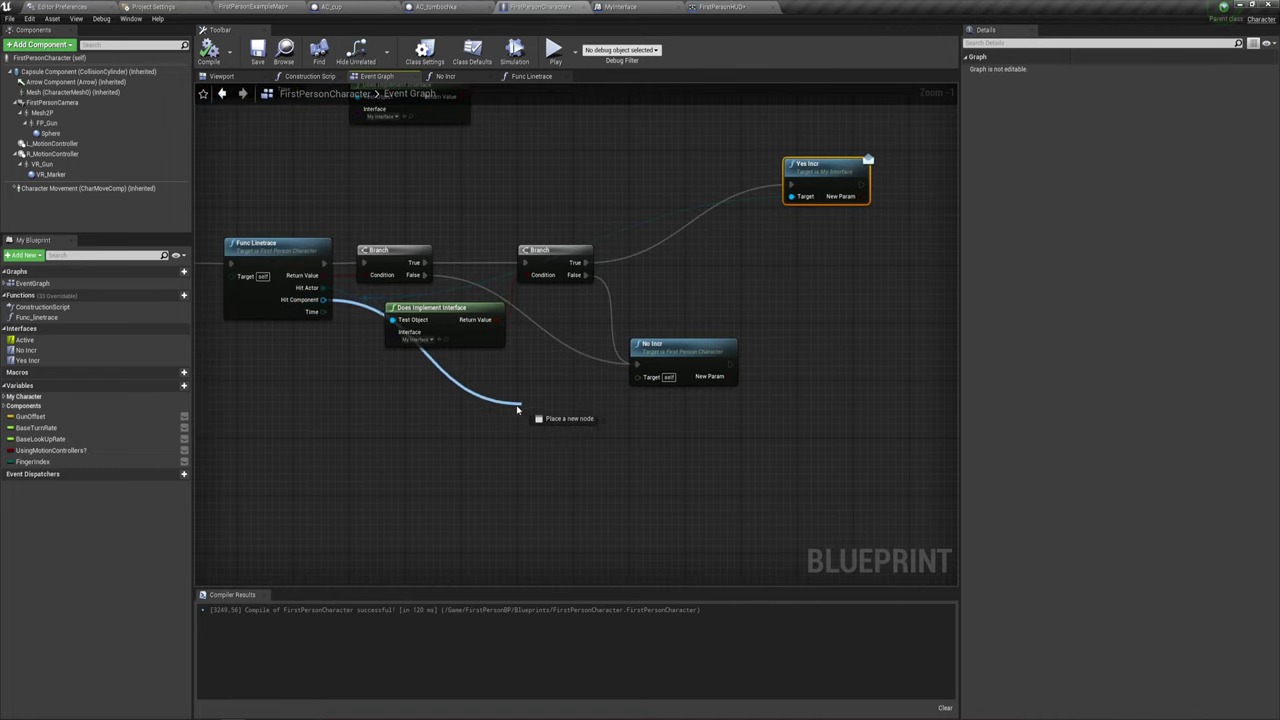
drag(512, 408, 512, 410)
text(tag)
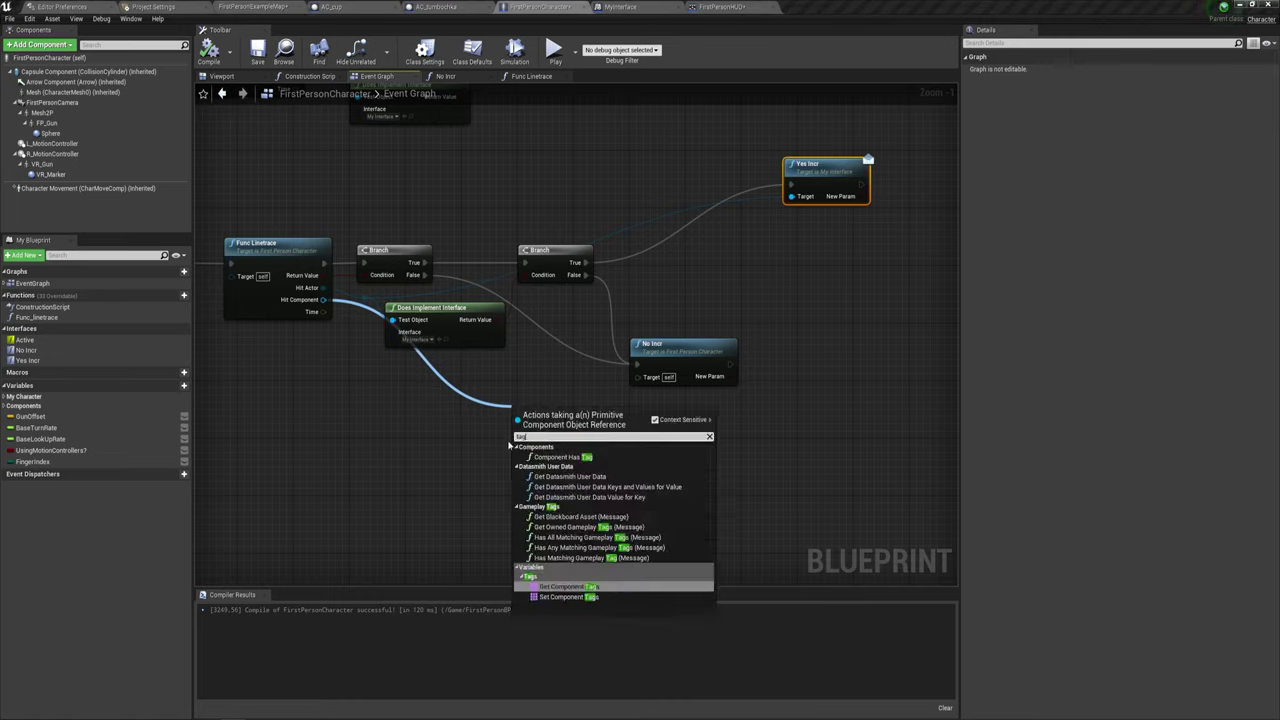
click(560, 457)
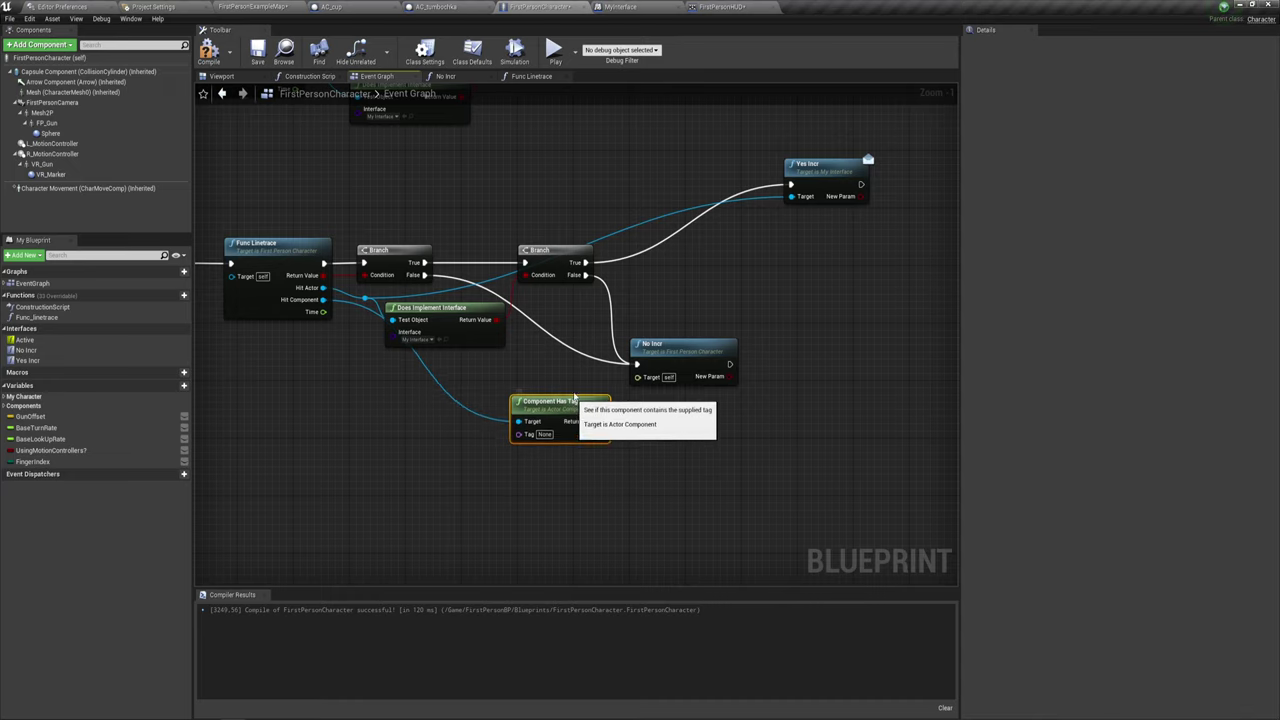
drag(567, 420, 670, 287)
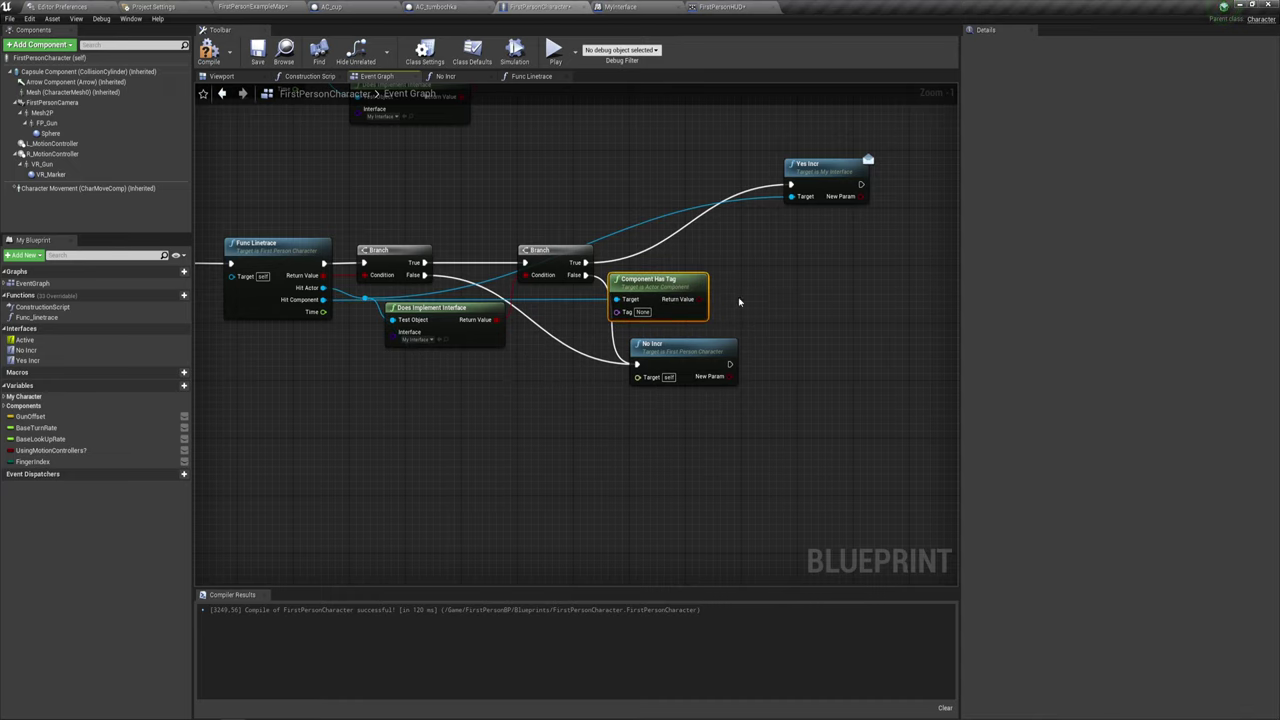
Add a Branch driven by Component Has Tag, with its True output wired to Yes Incr.
right_drag(670, 287, 596, 333)
drag(630, 344, 650, 289)
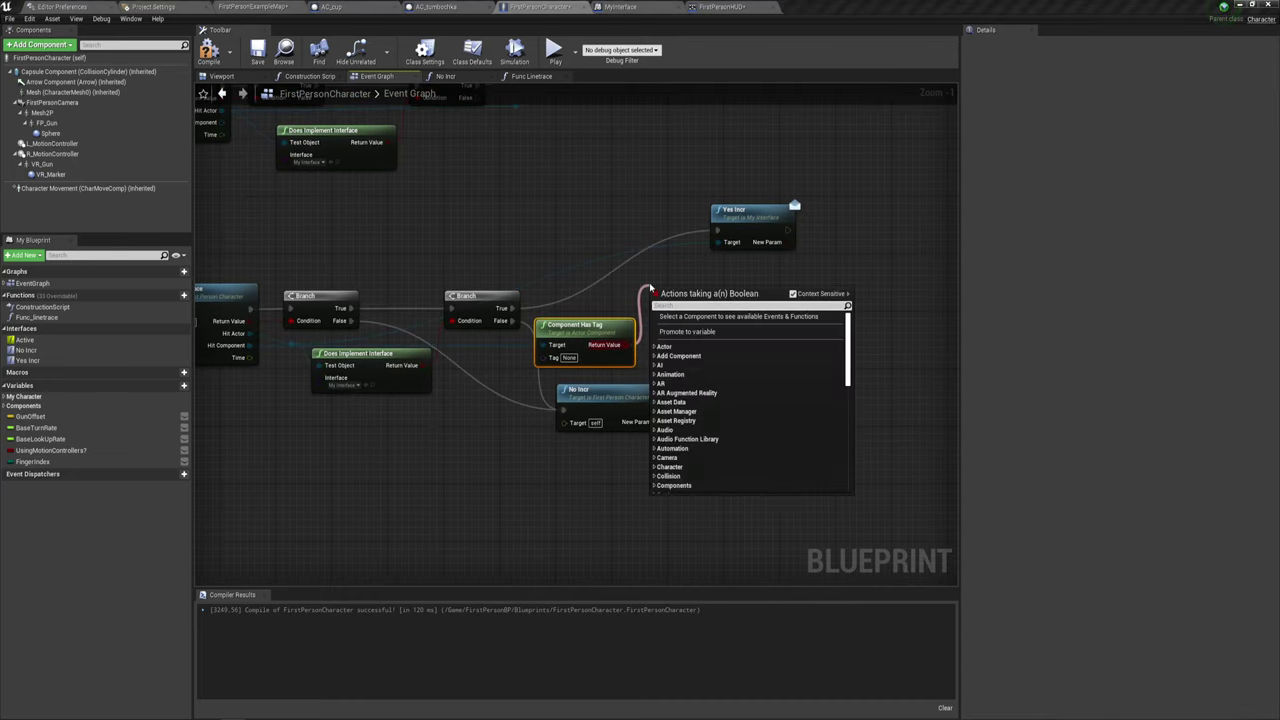
text(branch)
key(Return)
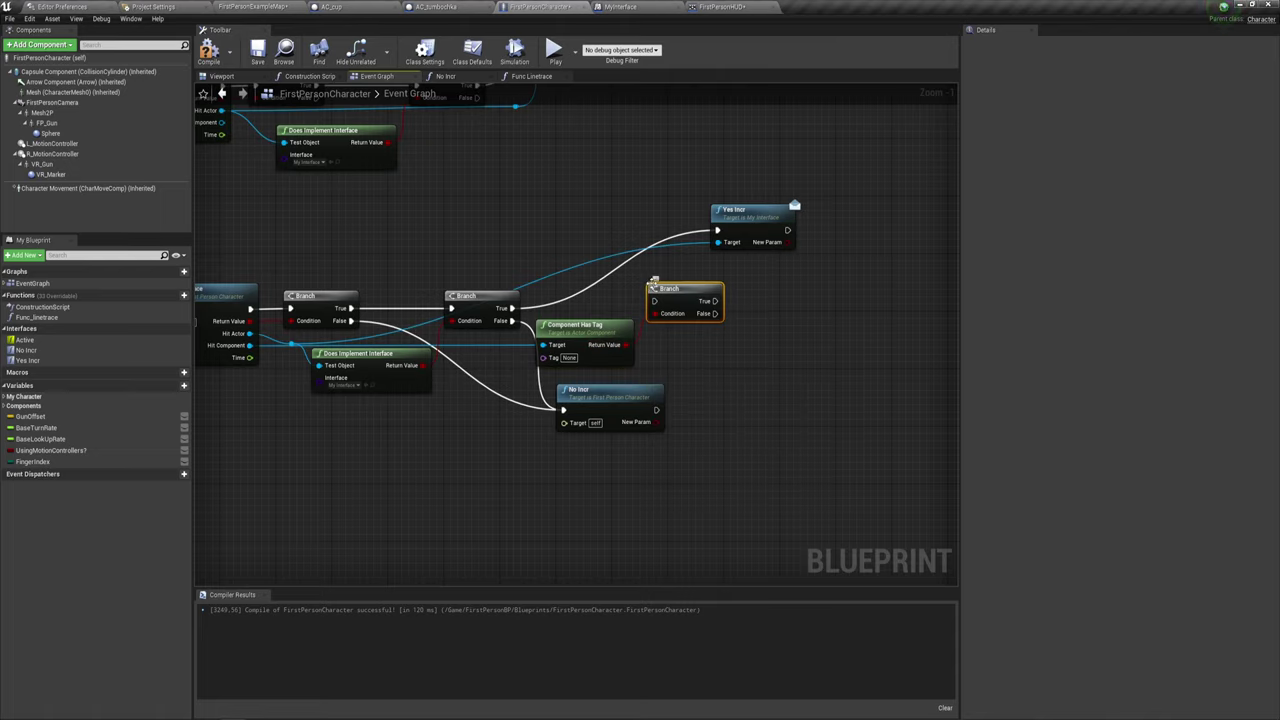
drag(654, 300, 514, 310)
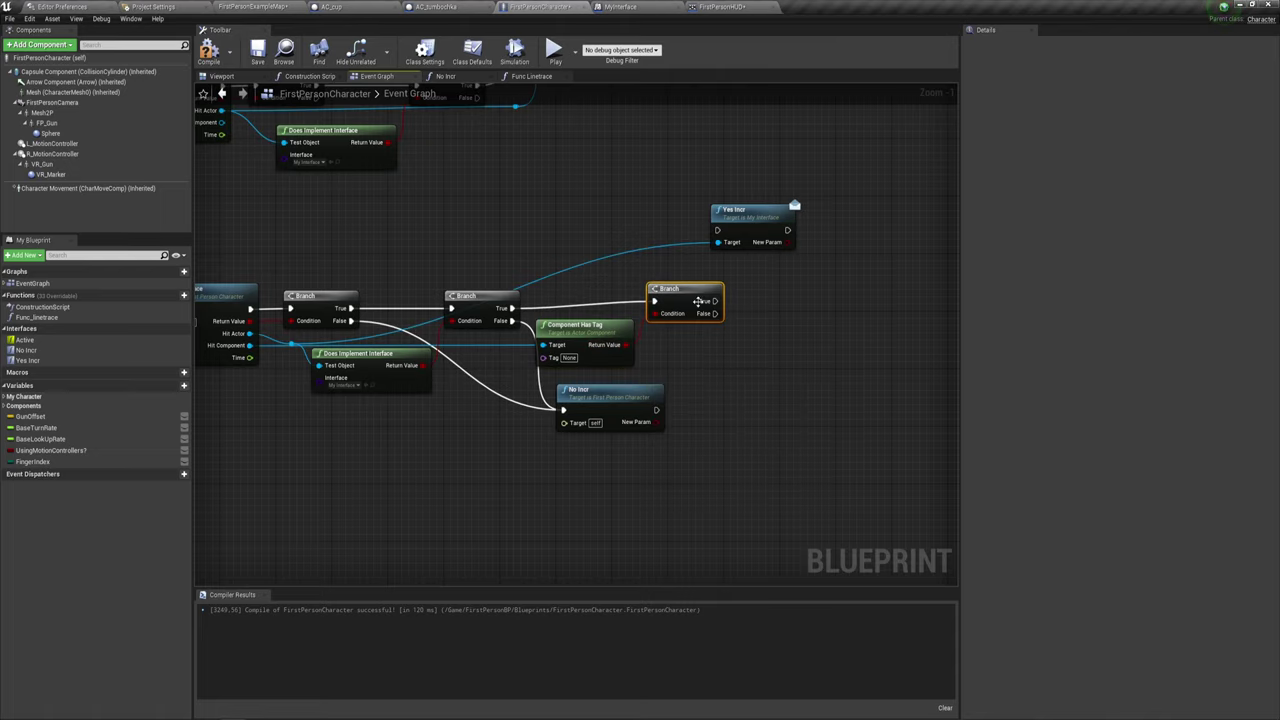
drag(713, 302, 720, 231)
drag(668, 289, 598, 210)
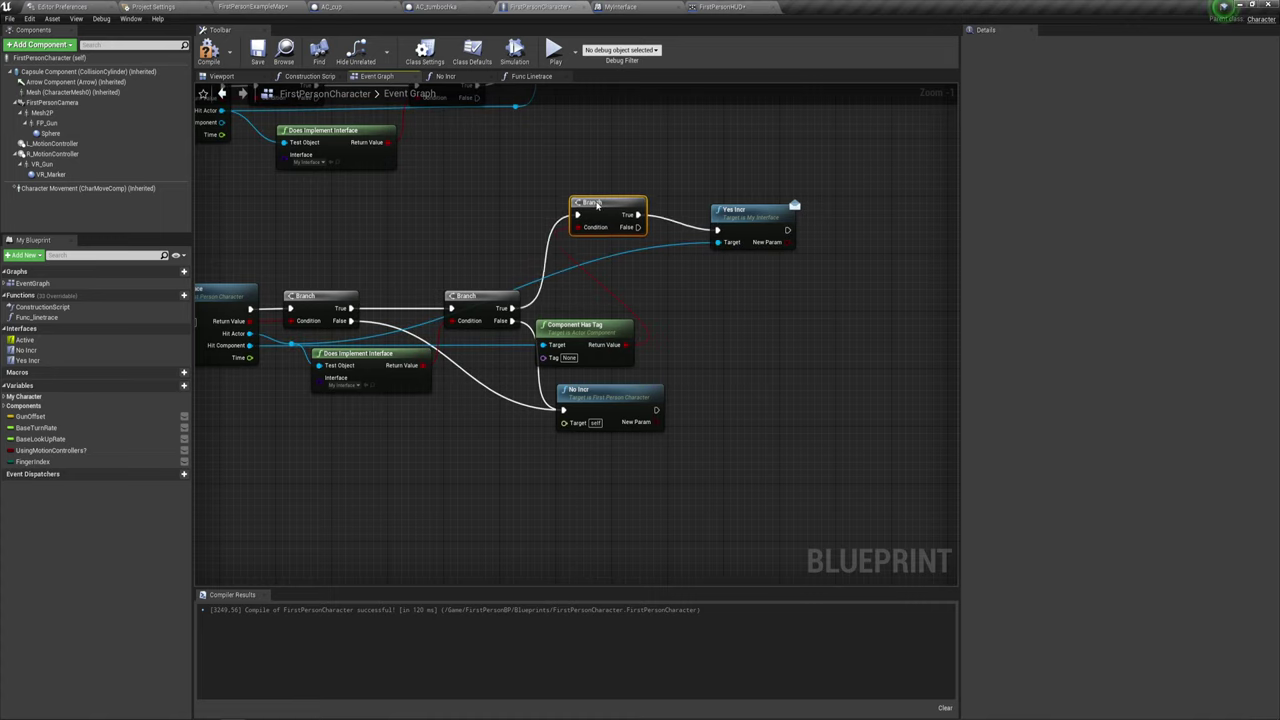
drag(576, 325, 602, 302)
Set the Component Has Tag tag name to activeTAG.
click(597, 336)
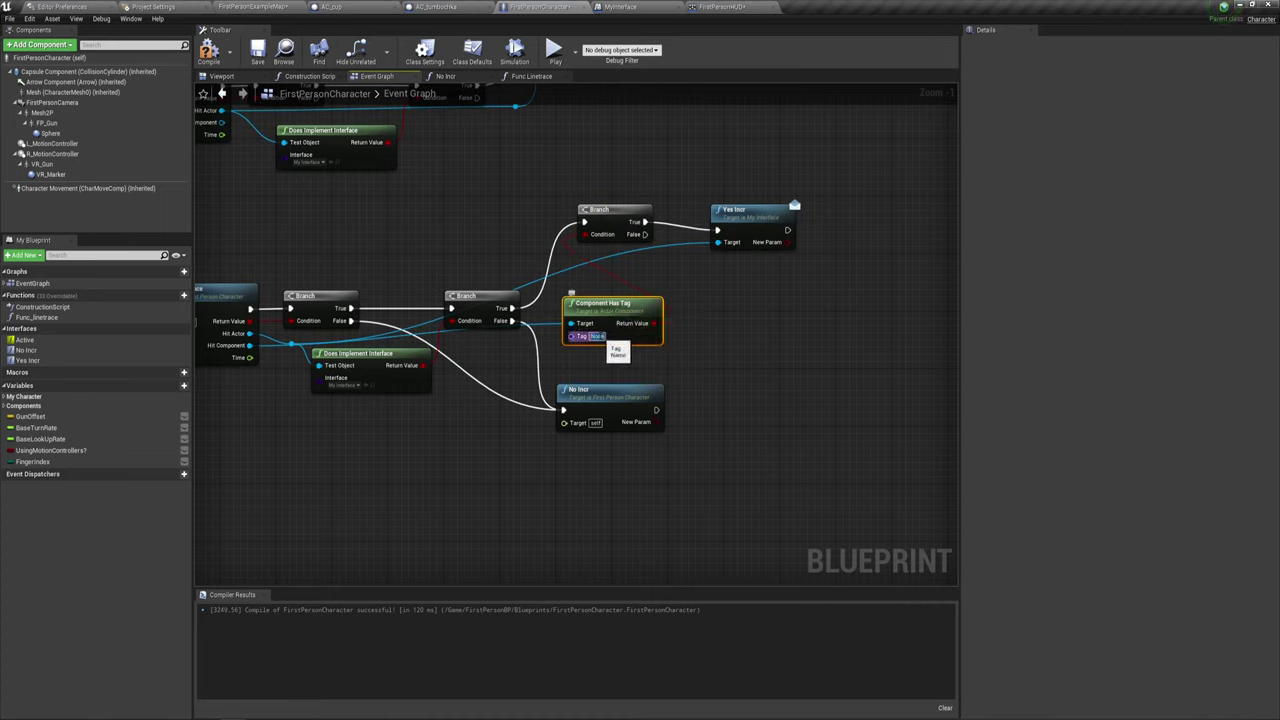
text(Sp)
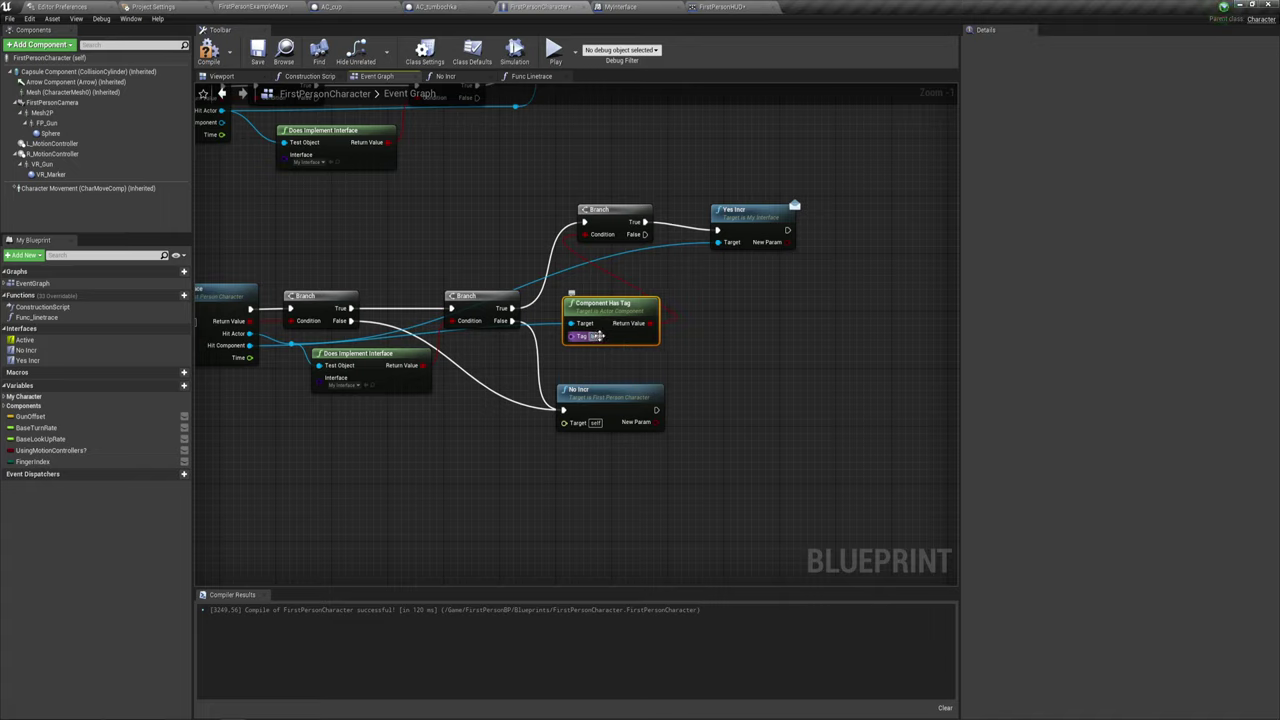
text(re)
text(re)
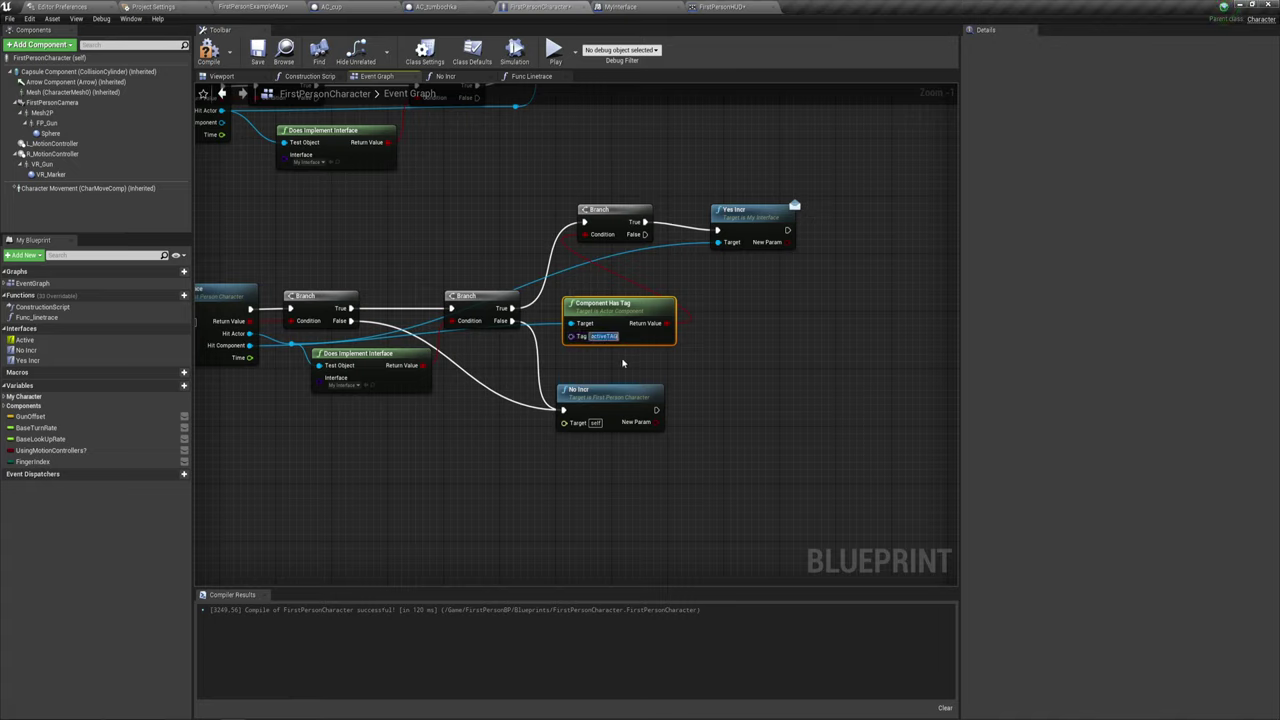
click(631, 355)
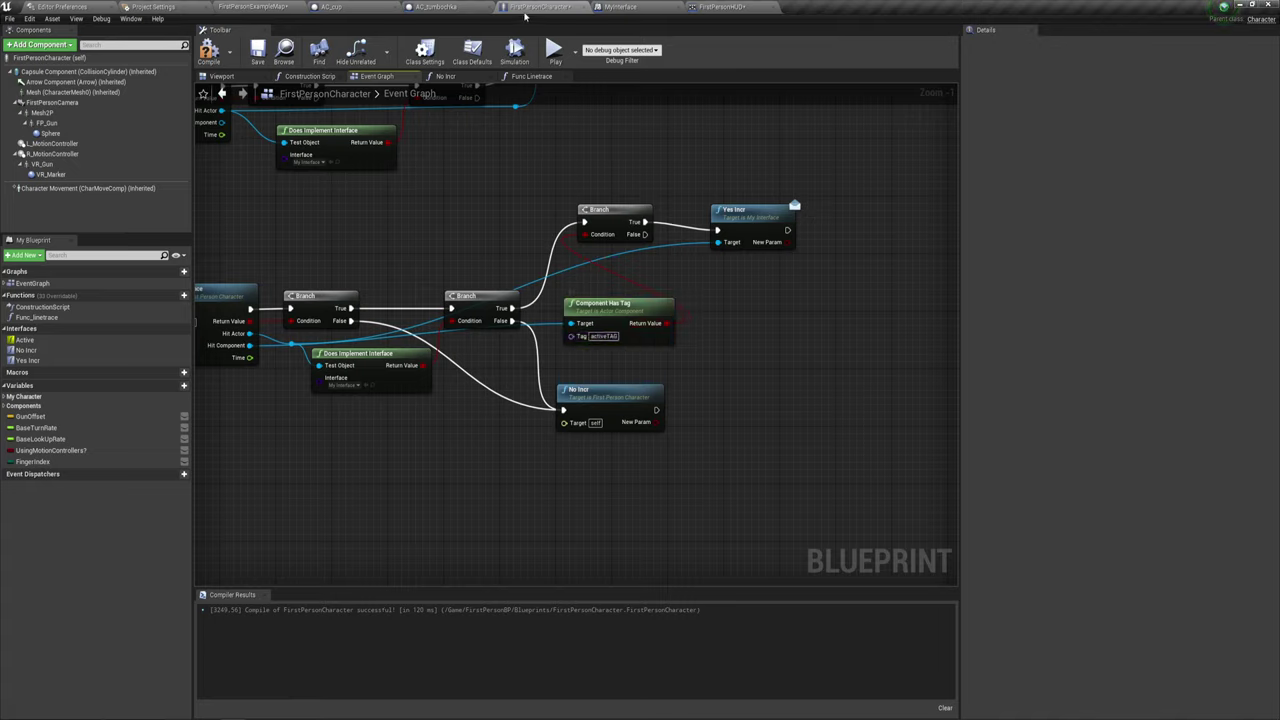
Give tUMOCHKA_Cube_001 the component tag activeTAG, compile AC_tumbochka, and start a play-test.
click(434, 7)
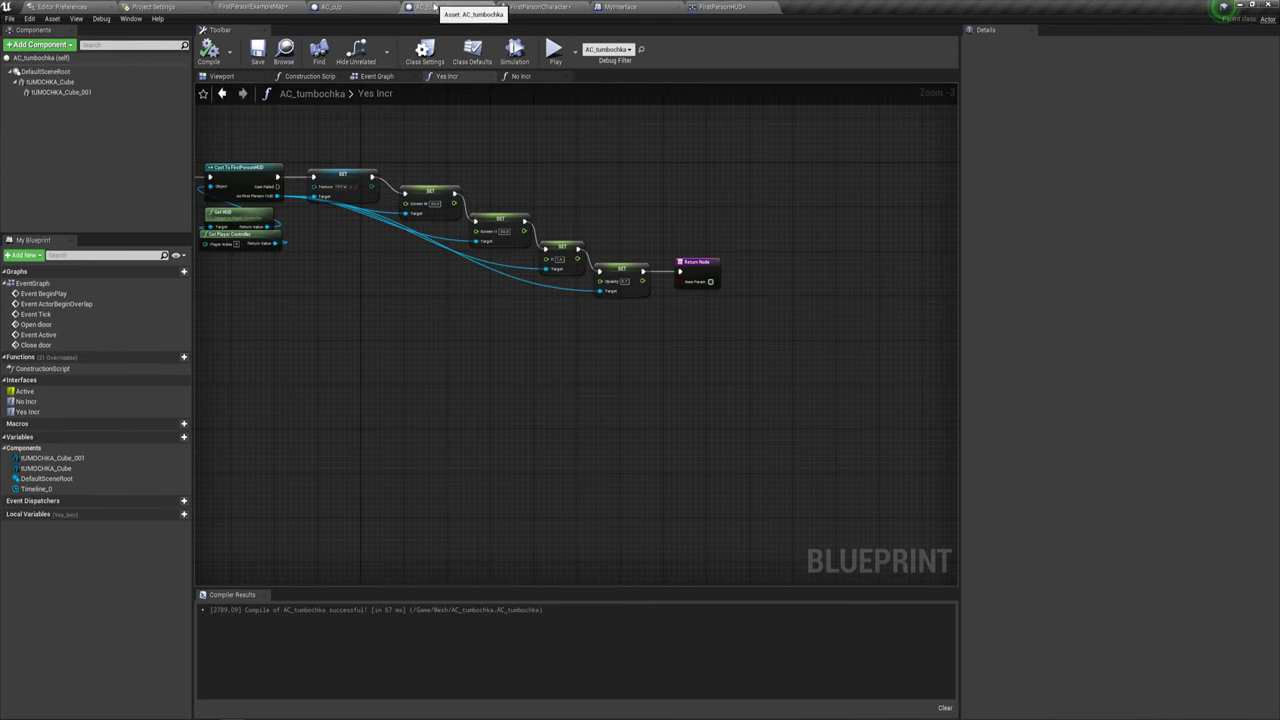
click(60, 92)
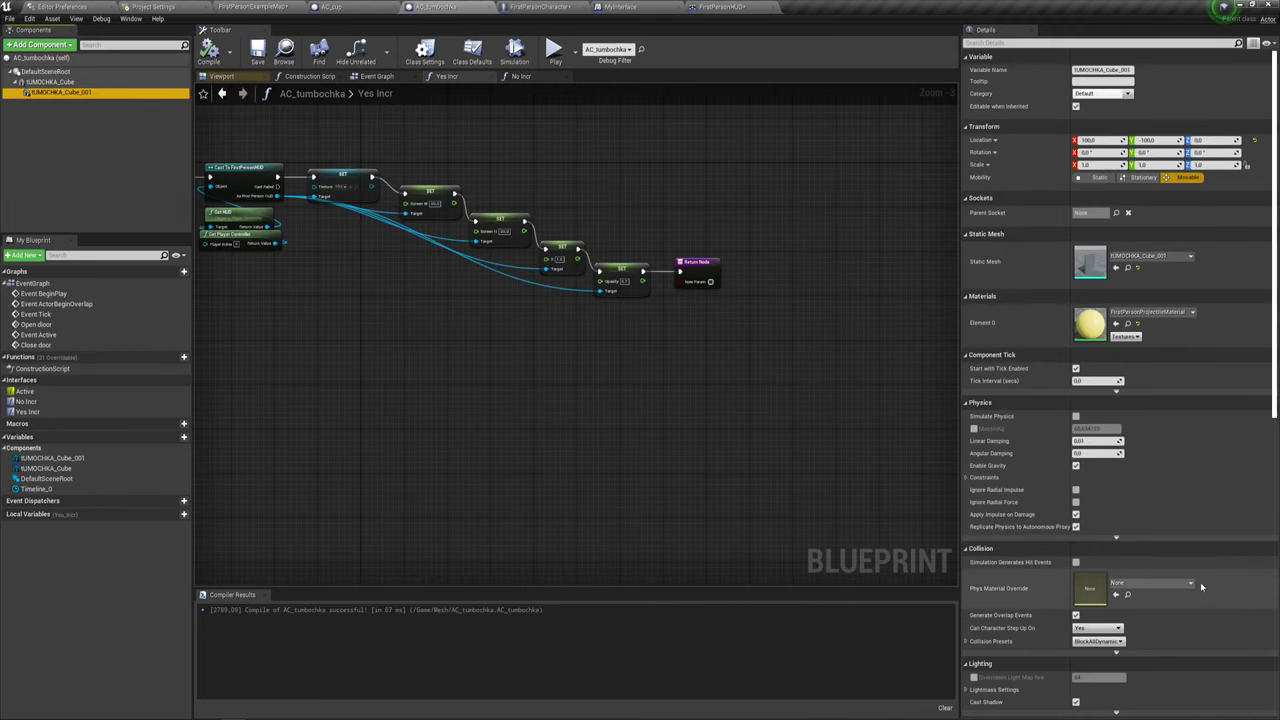
scroll(1180, 575, down, 2)
scroll(1150, 565, down, 5)
scroll(1127, 553, down, 1)
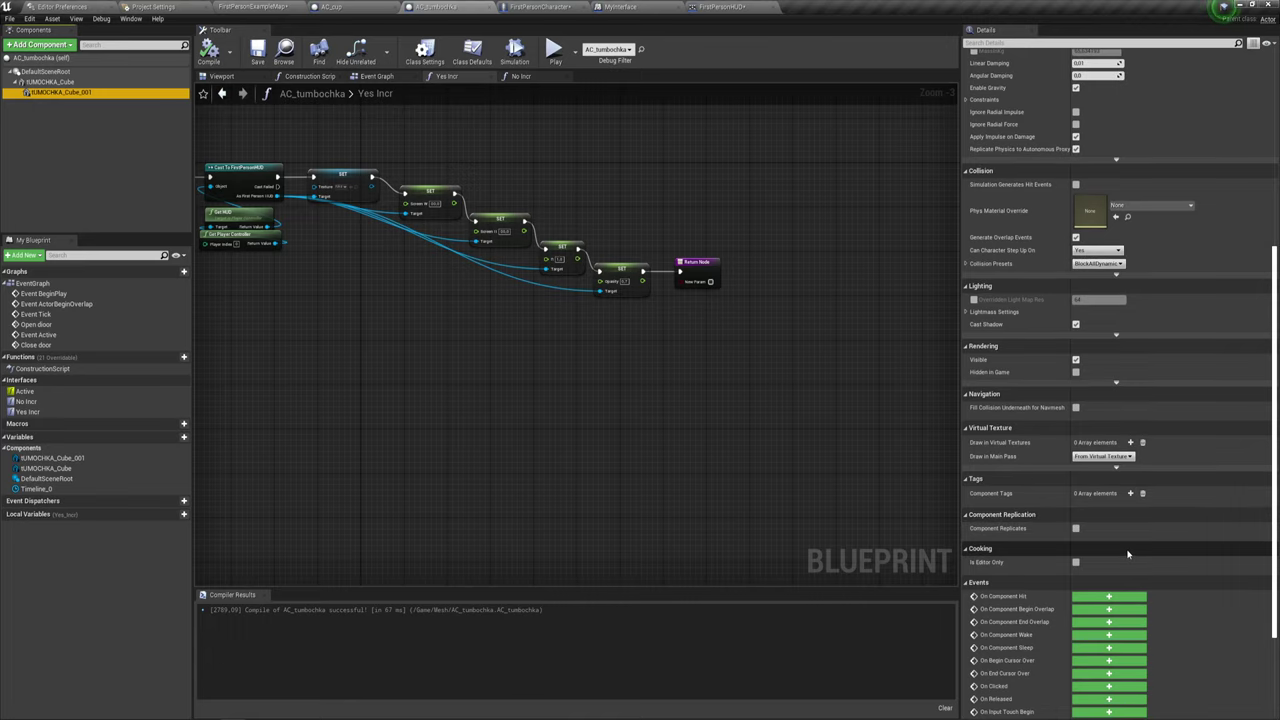
click(1130, 493)
text(activeAG)
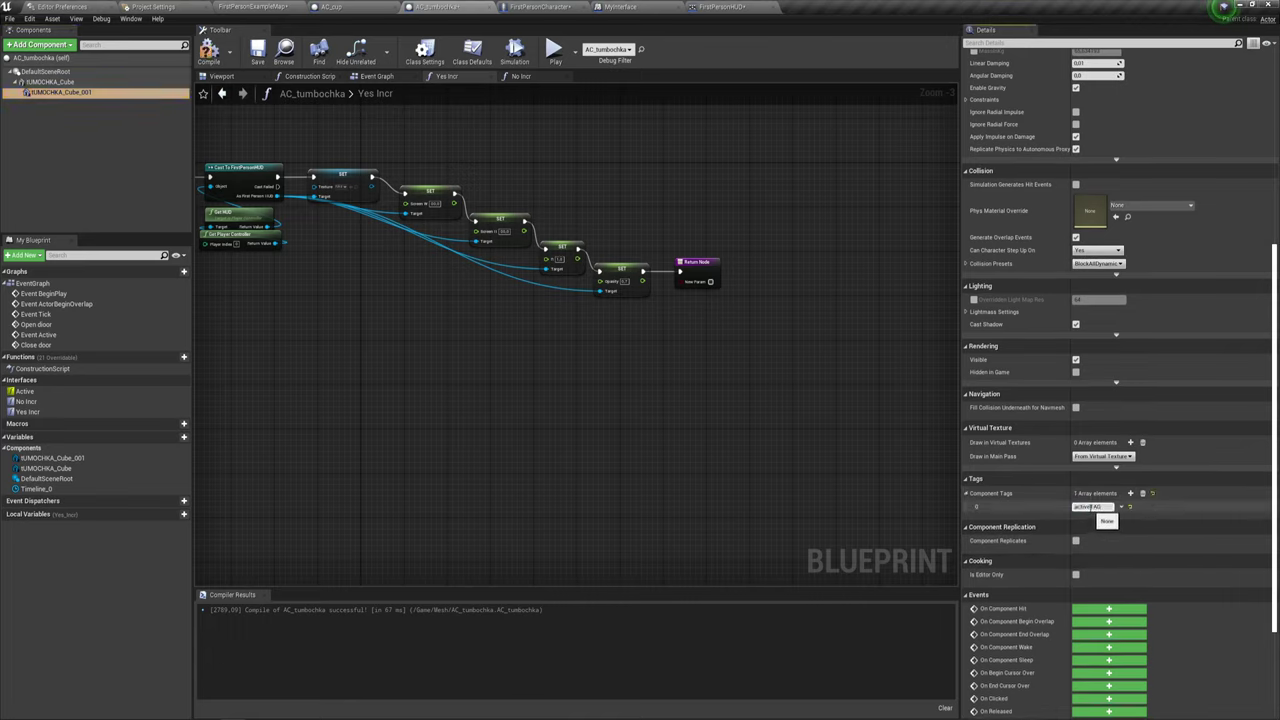
key(Return)
click(969, 528)
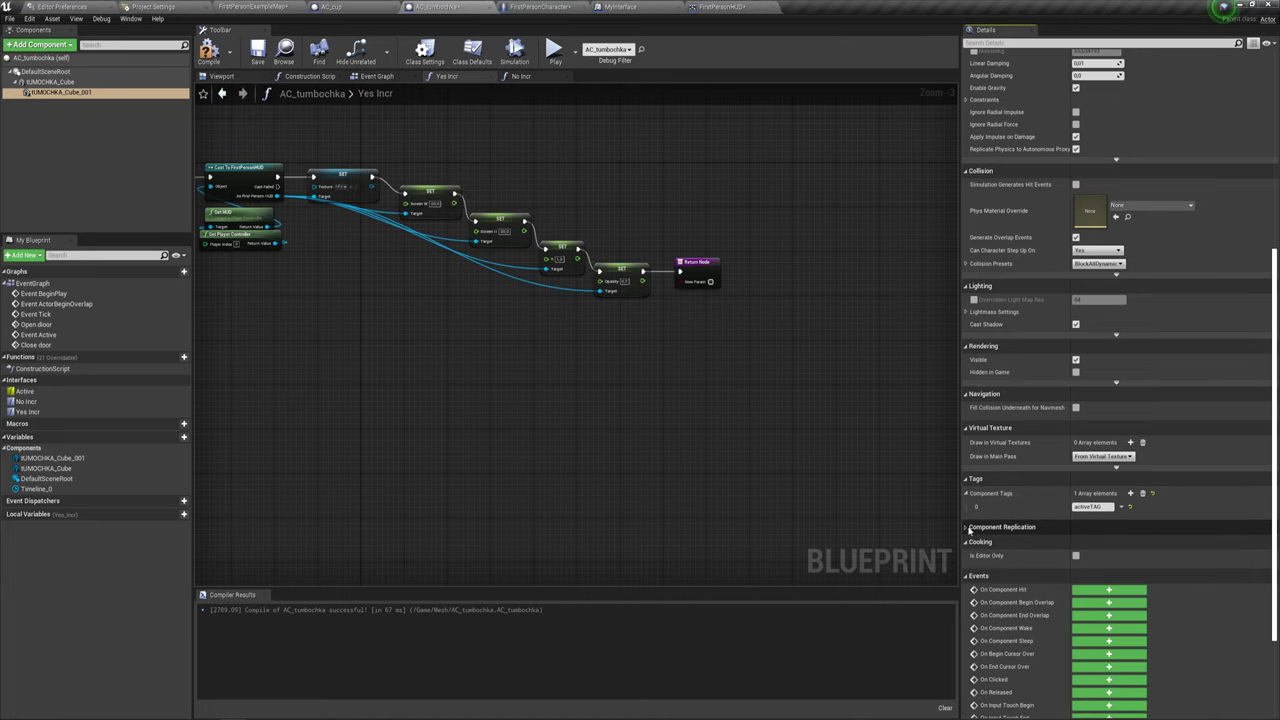
click(208, 50)
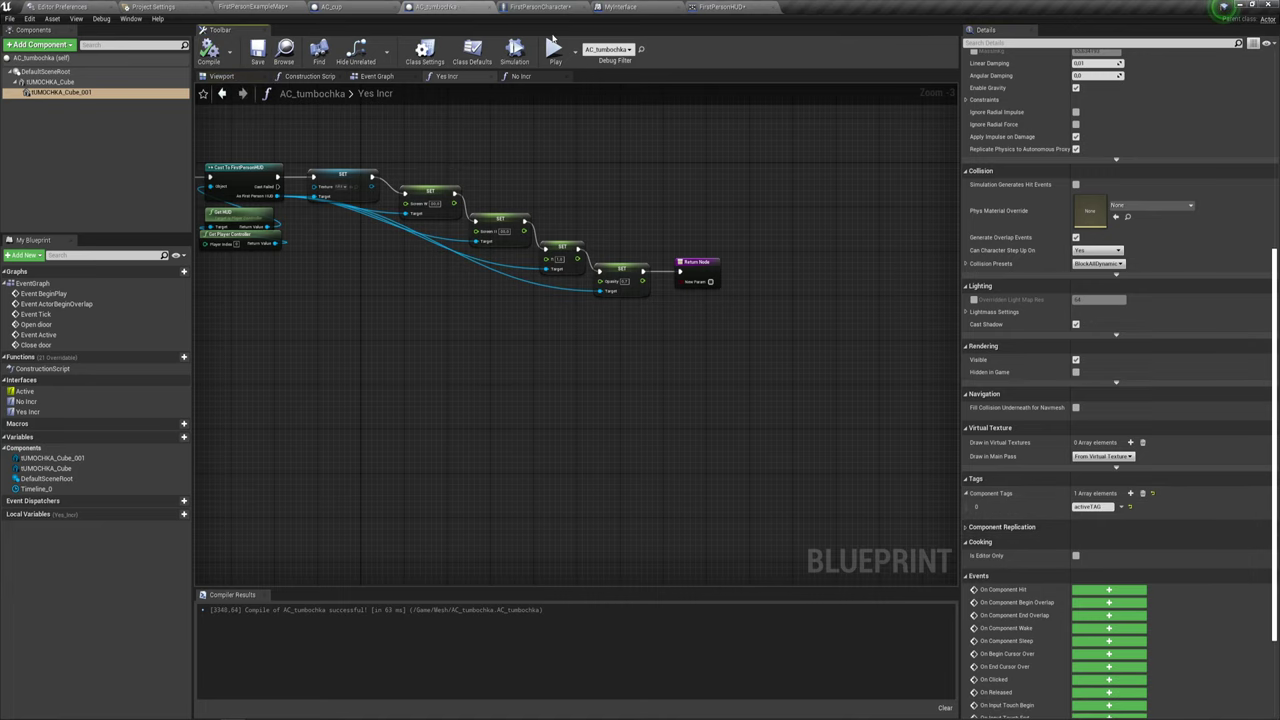
click(552, 50)
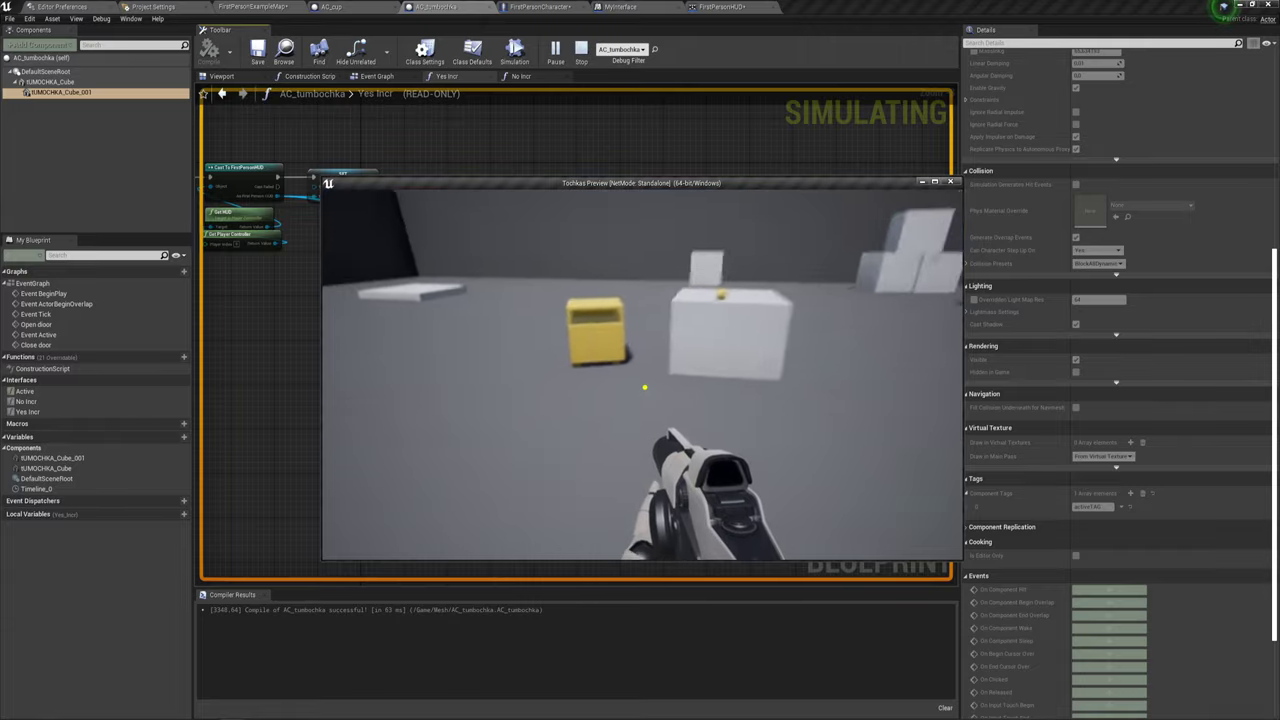
Walk up to the yellow cabinet, open its door with E, and circle around it.
key(w)
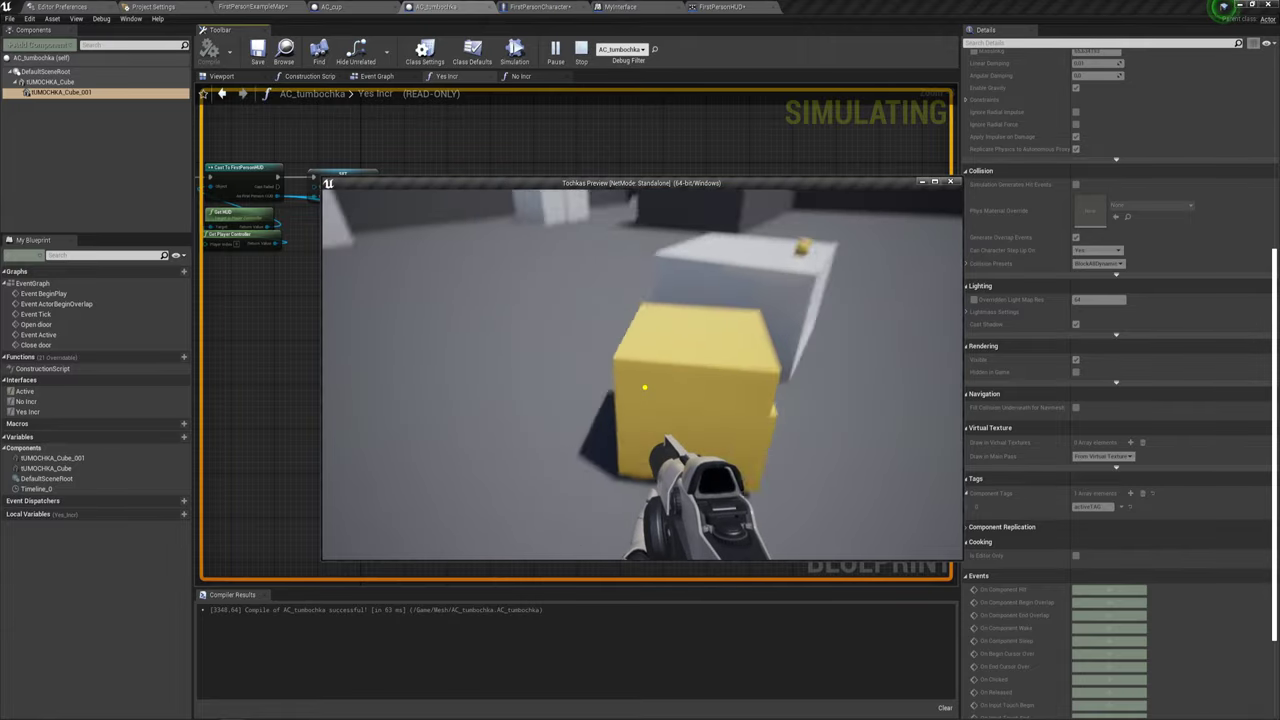
key(w)
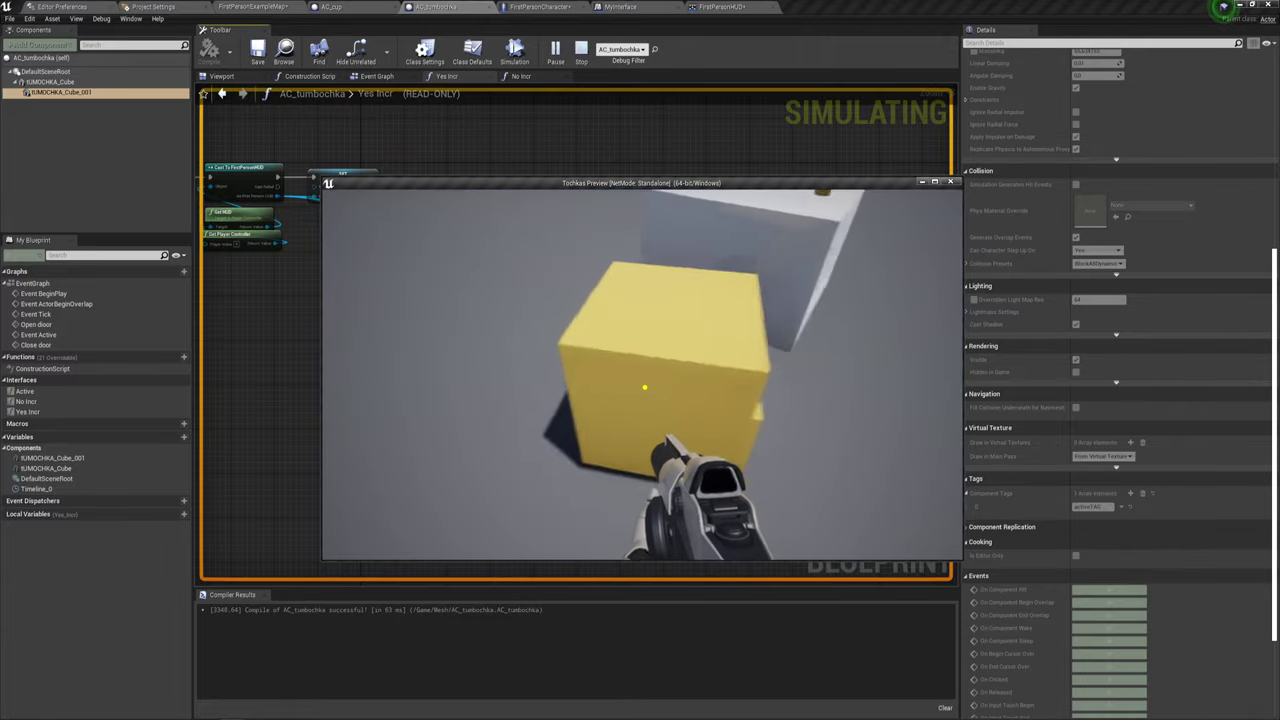
key(e)
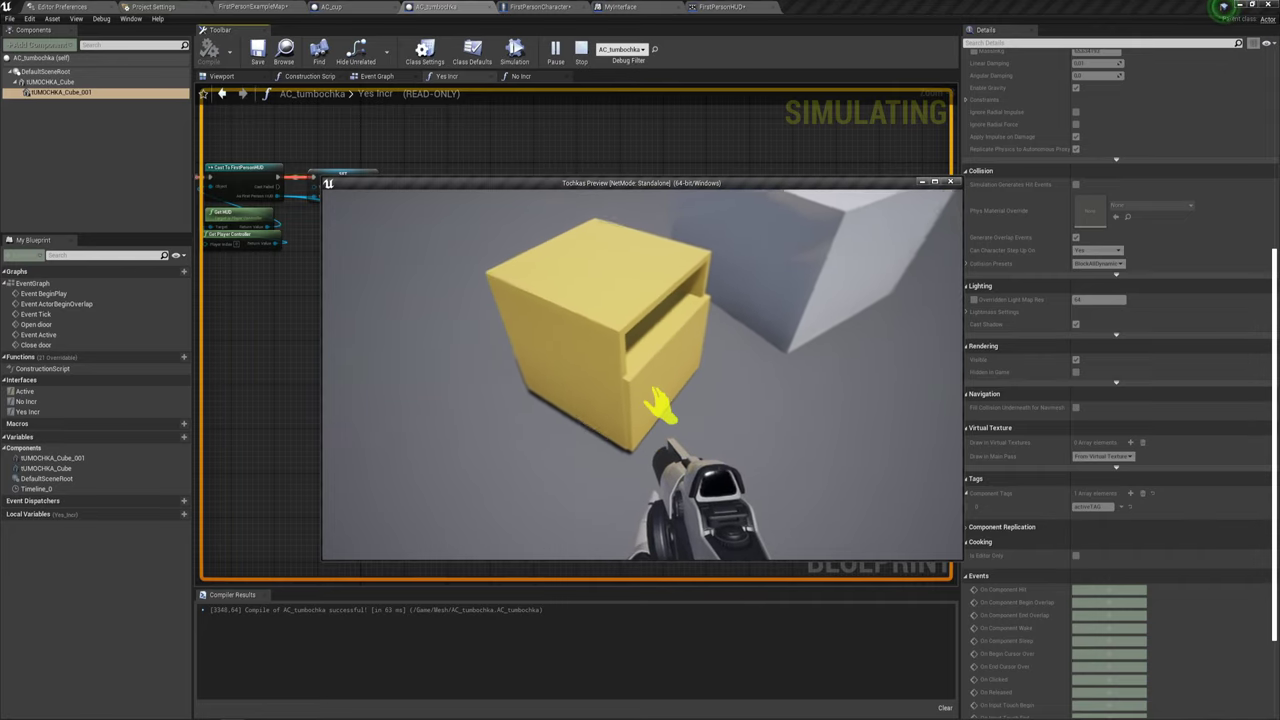
key(d)
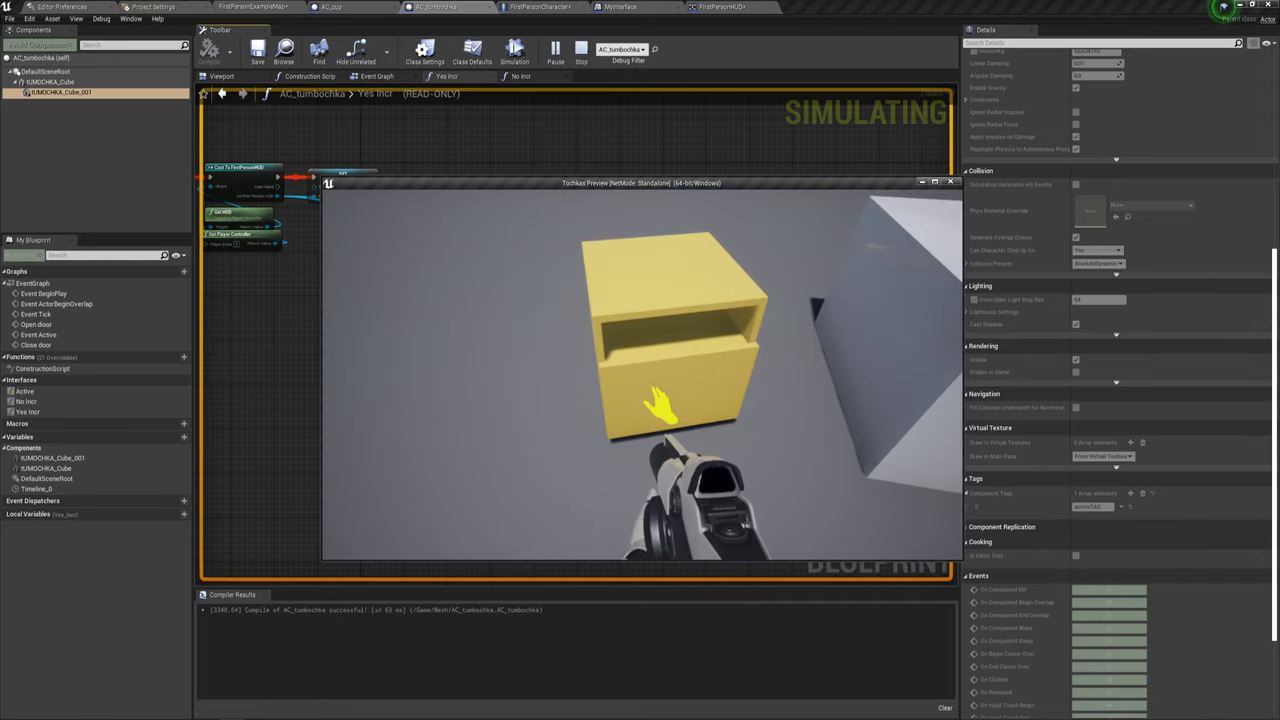
key(d)
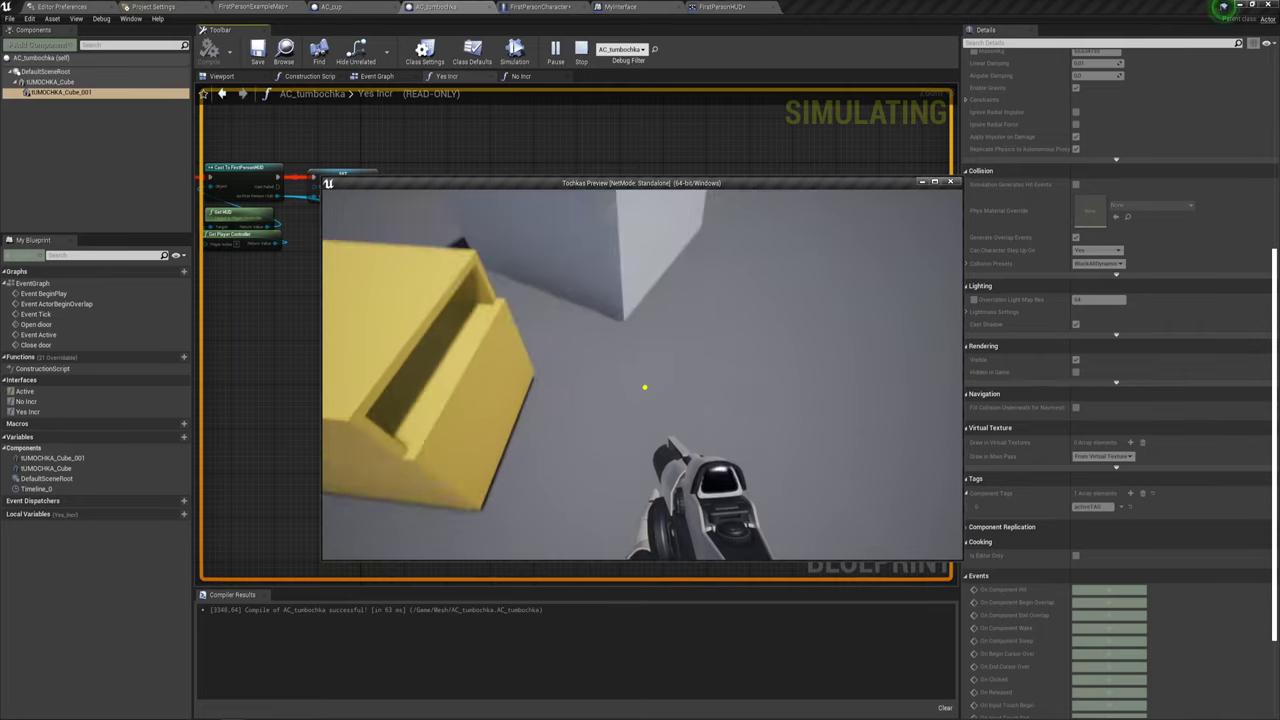
key(s)
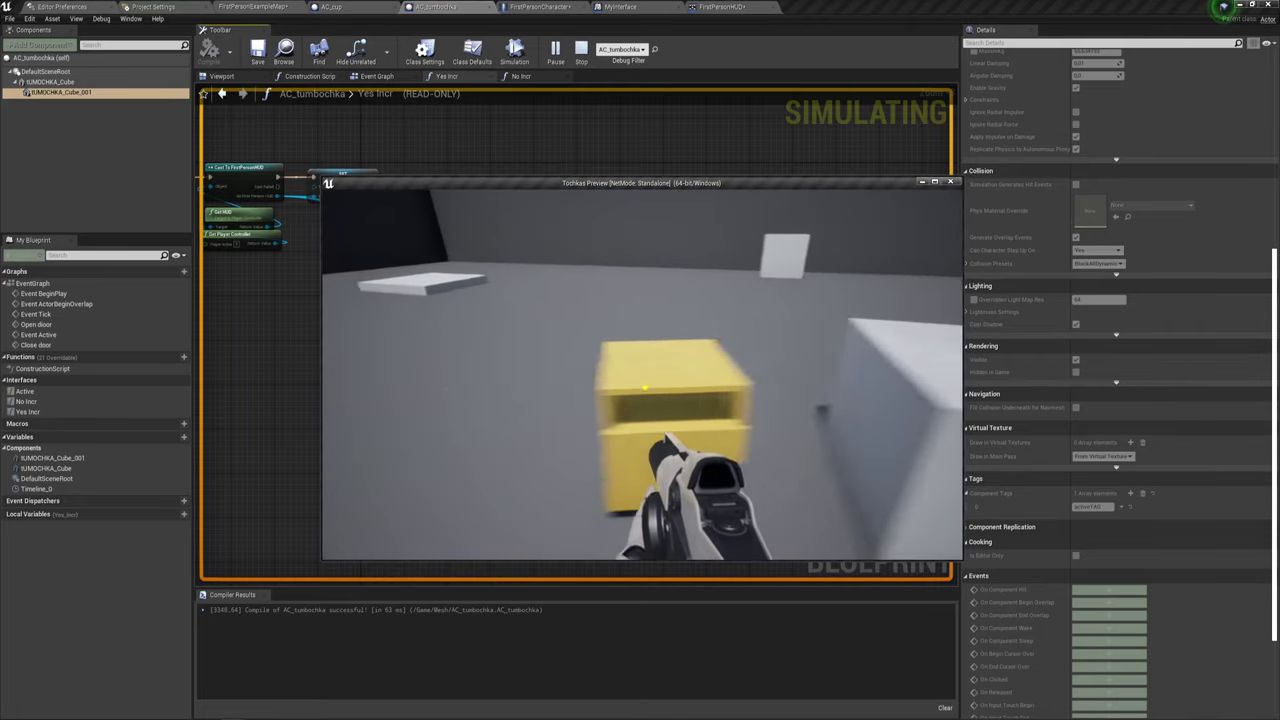
key(a)
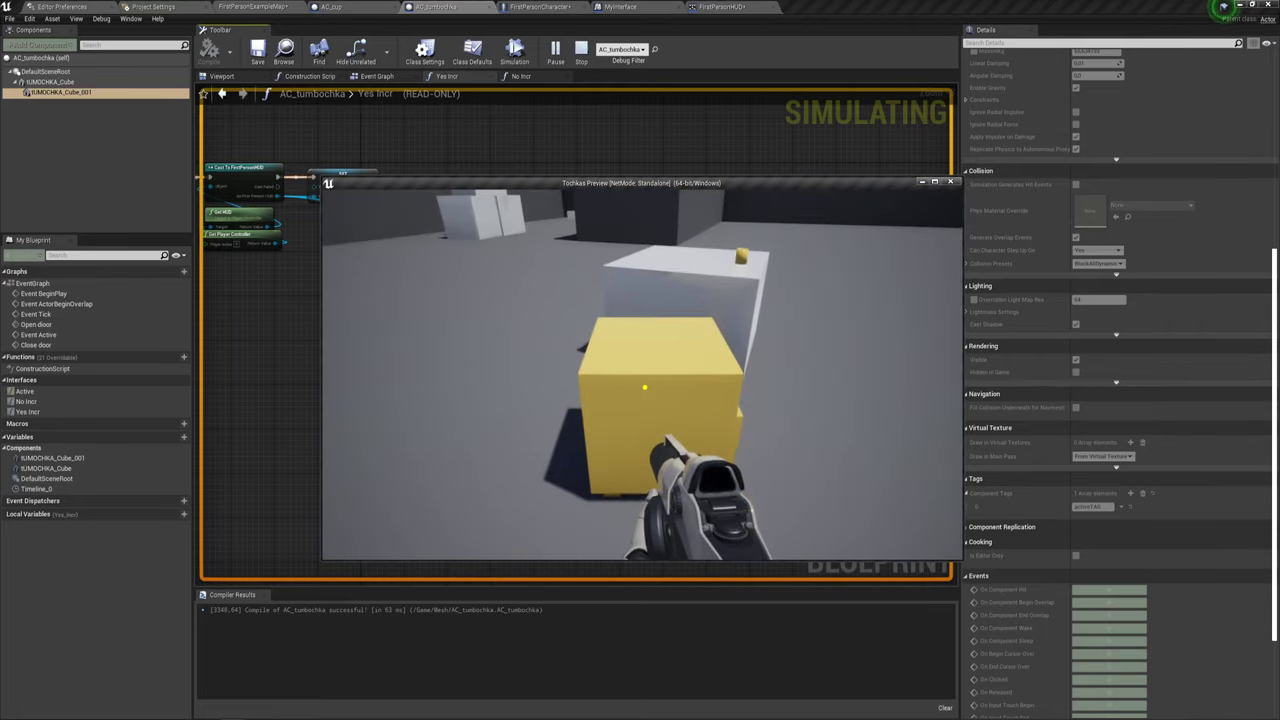
Open the cabinet again, stop the play-test, and return to FirstPersonExampleMap.
key(w)
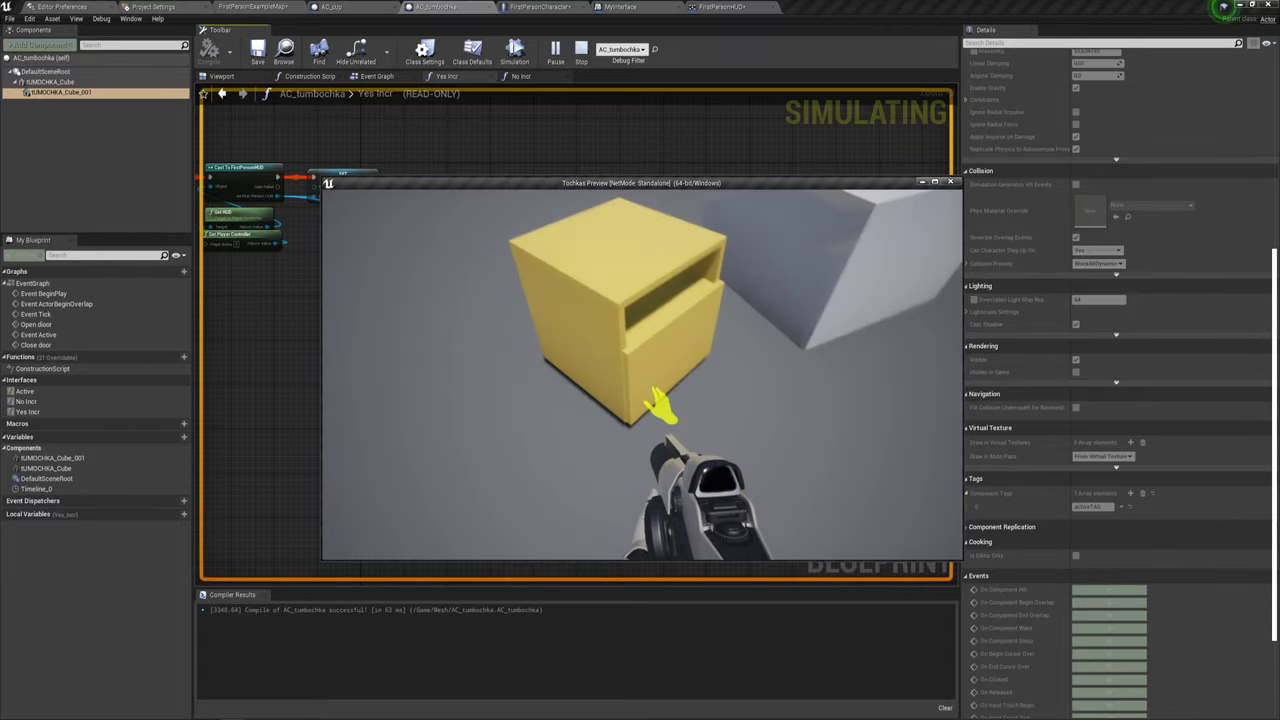
key(space)
key(e)
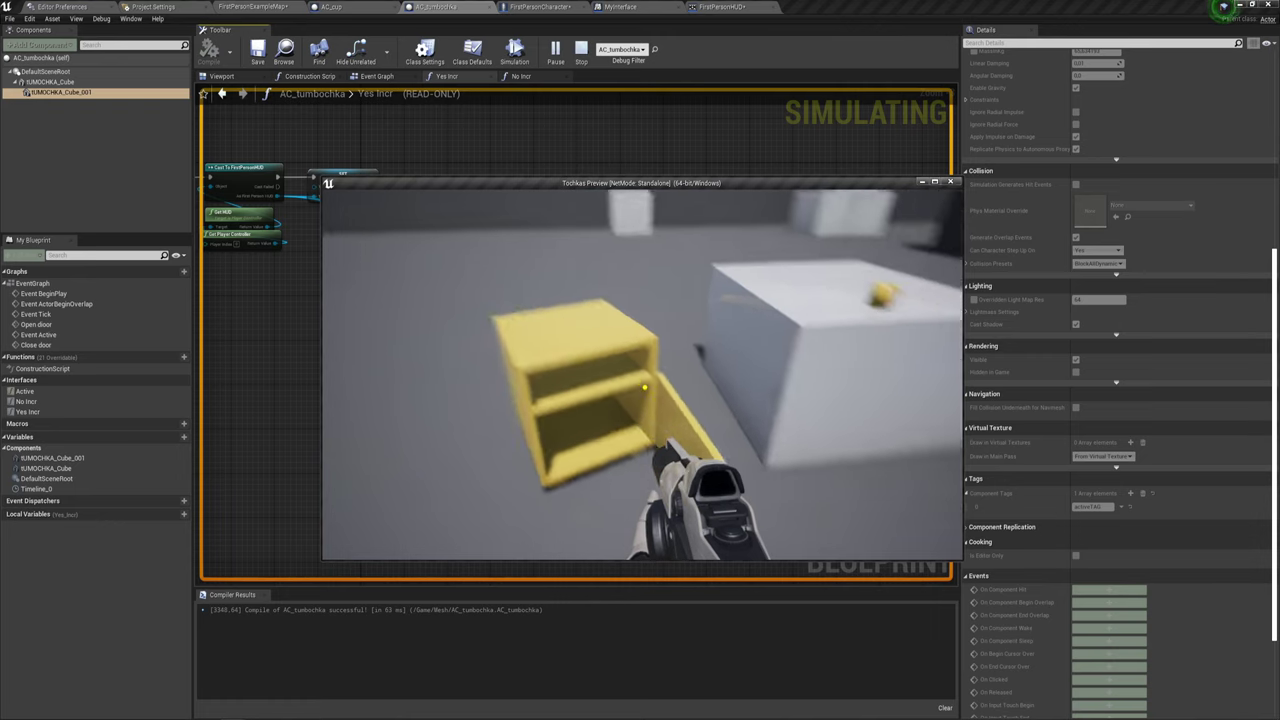
key(e)
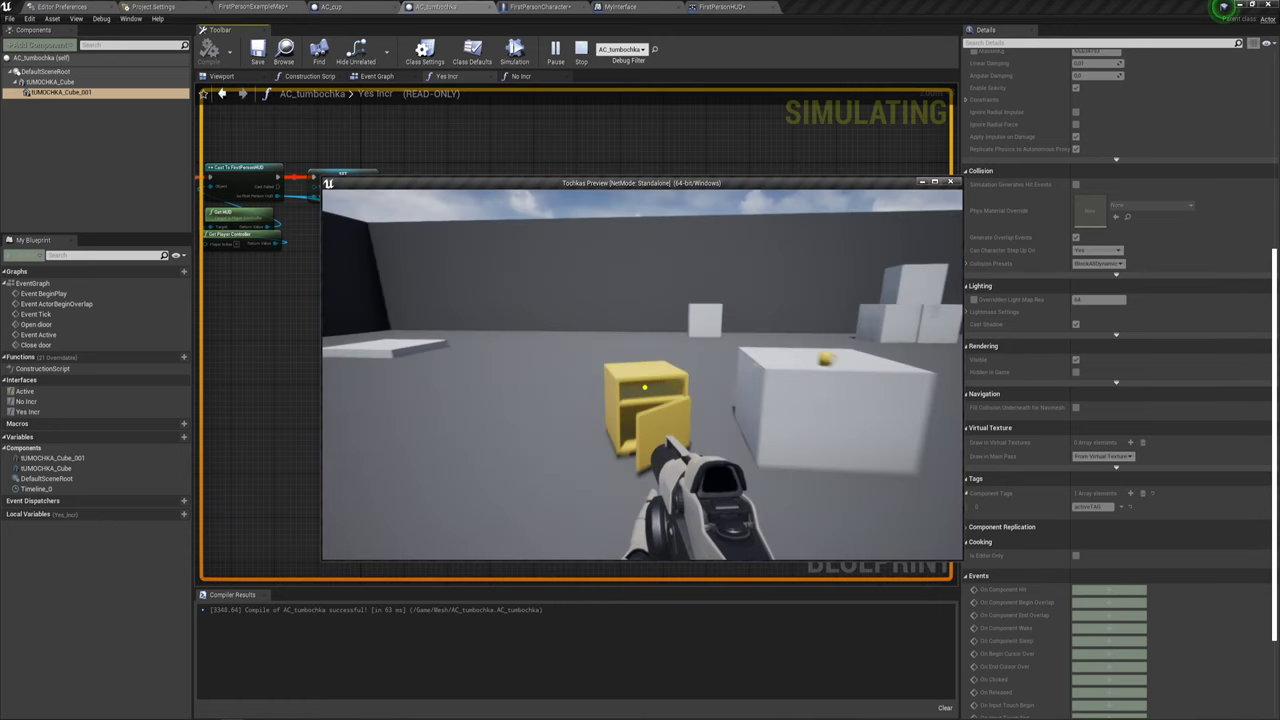
key(Escape)
click(235, 7)
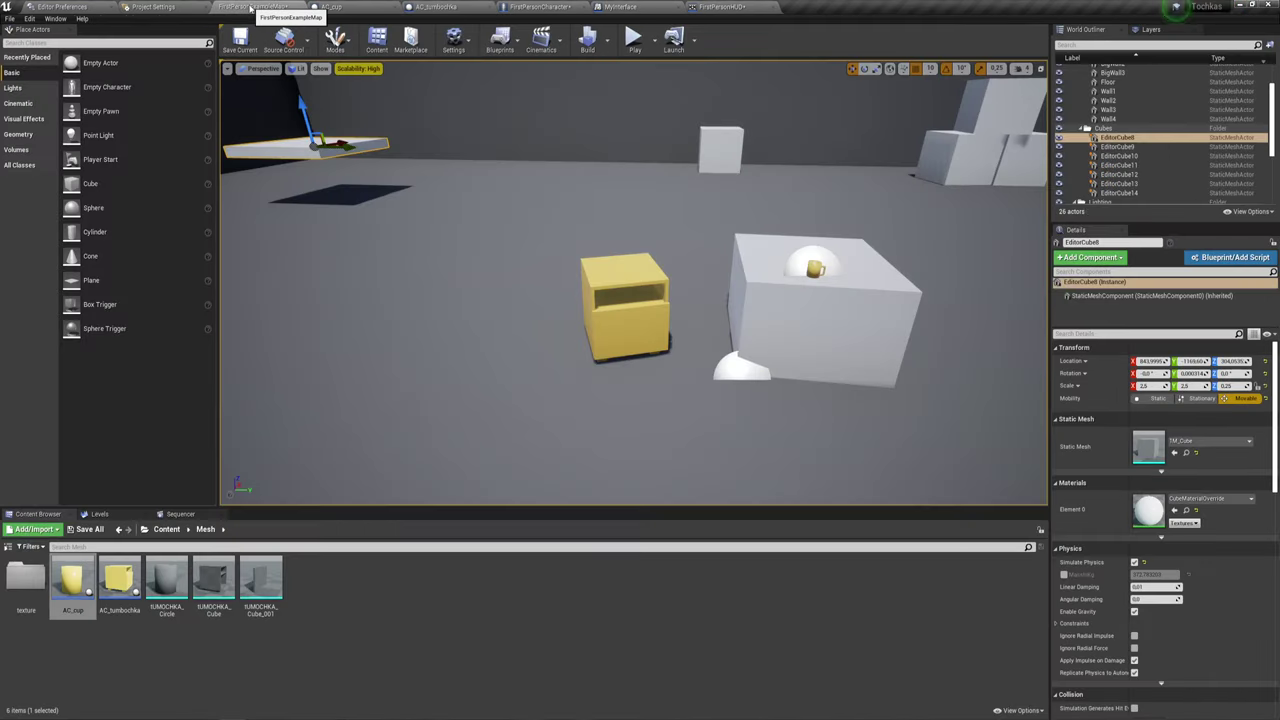